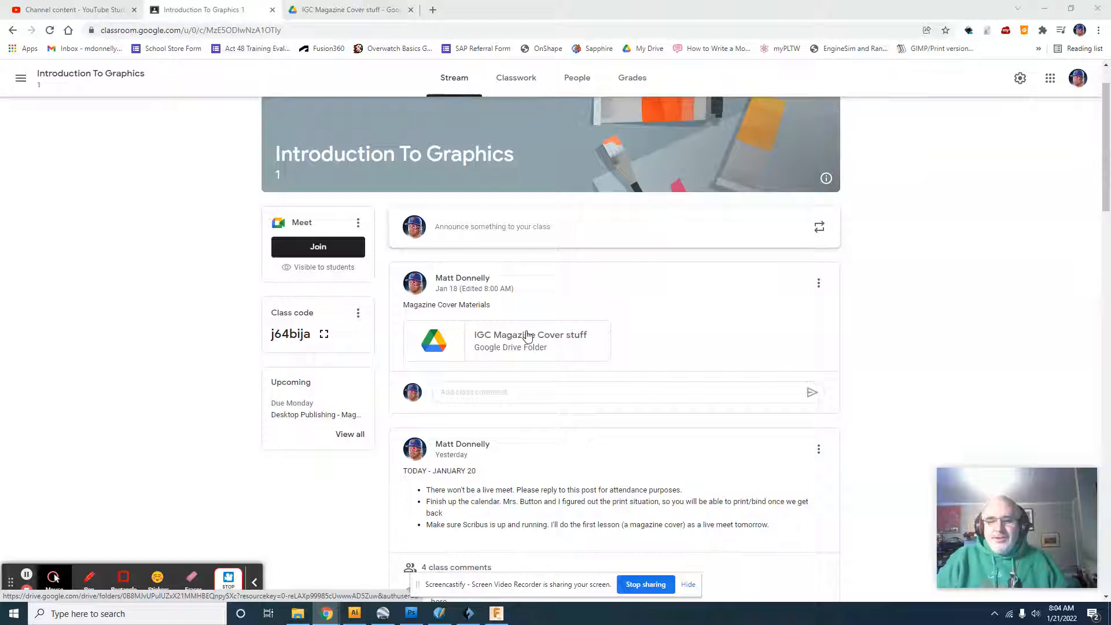
# Go to the IGC Magazine Cover stuff folder in Google Drive and view the file options for figment-popcorn-bucket.png, including Download.
pyautogui.click(349, 12)
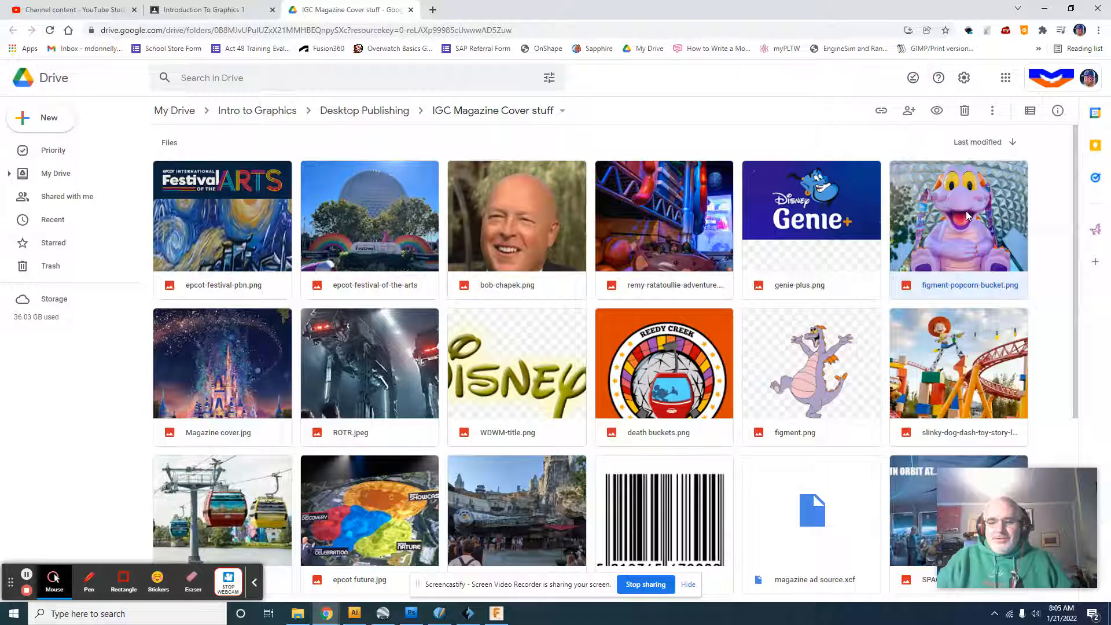
pyautogui.rightClick(918, 233)
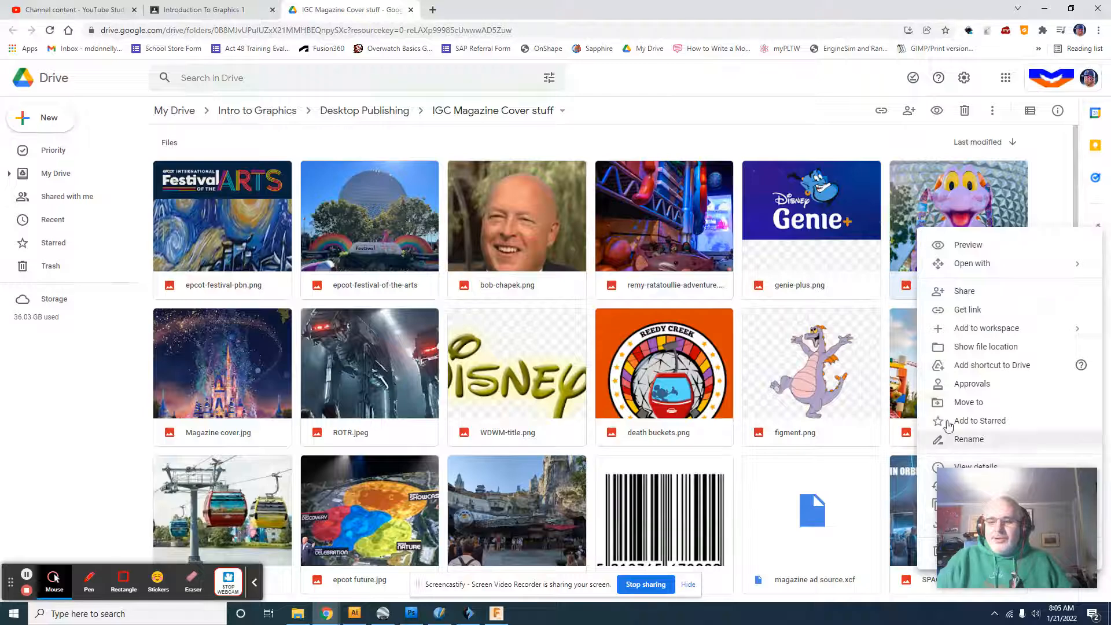
pyautogui.moveTo(965, 490); pyautogui.dragTo(736, 343)
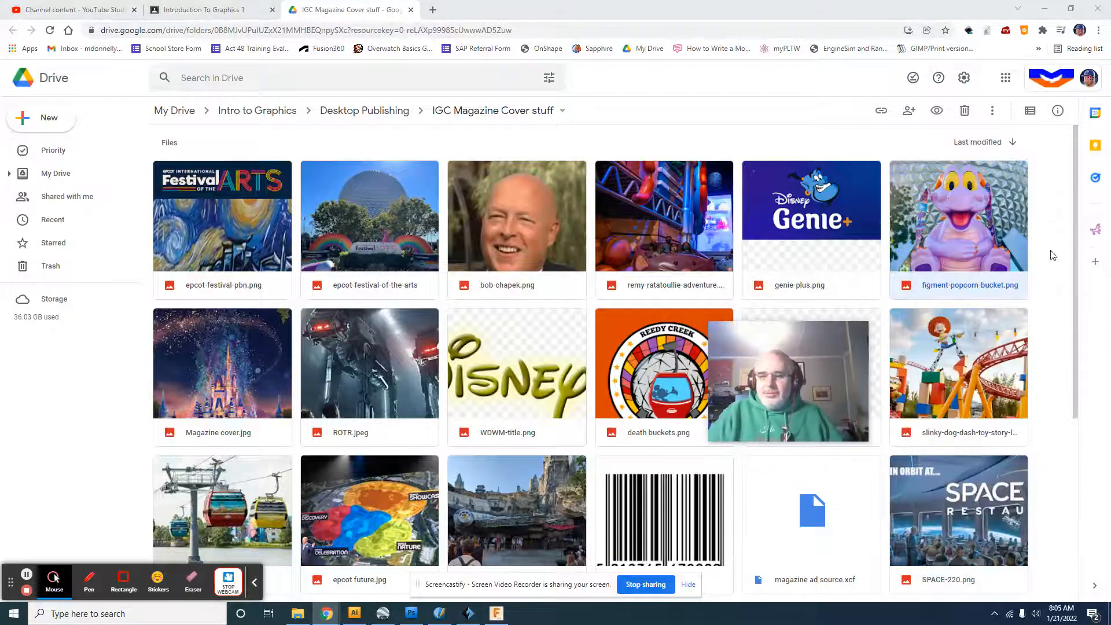
pyautogui.rightClick(979, 218)
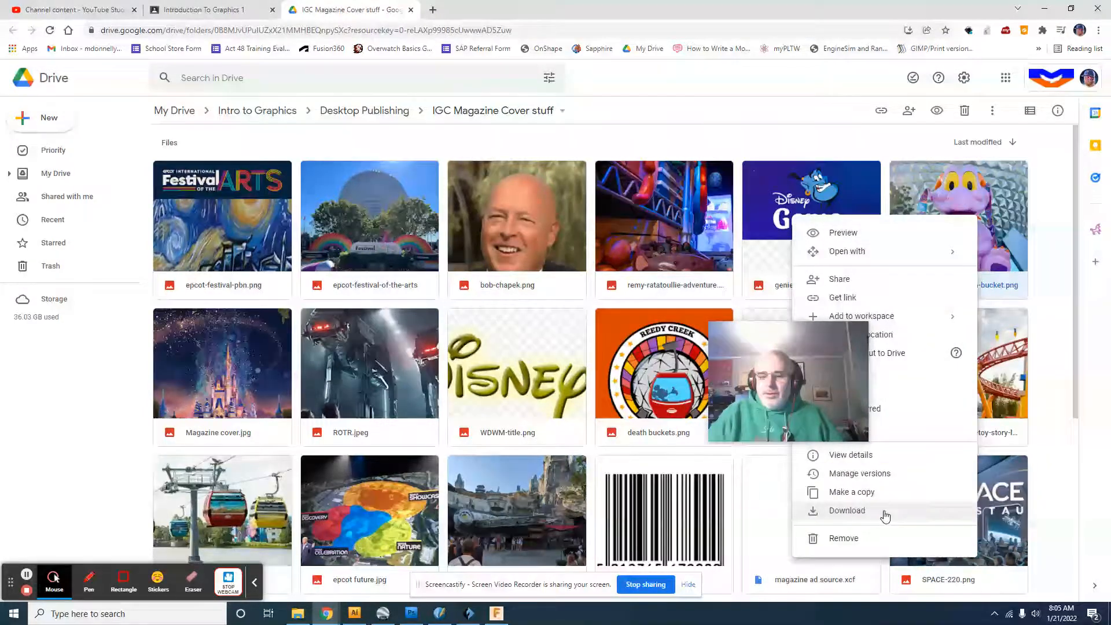
pyautogui.click(848, 139)
pyautogui.moveTo(806, 332); pyautogui.dragTo(1033, 443)
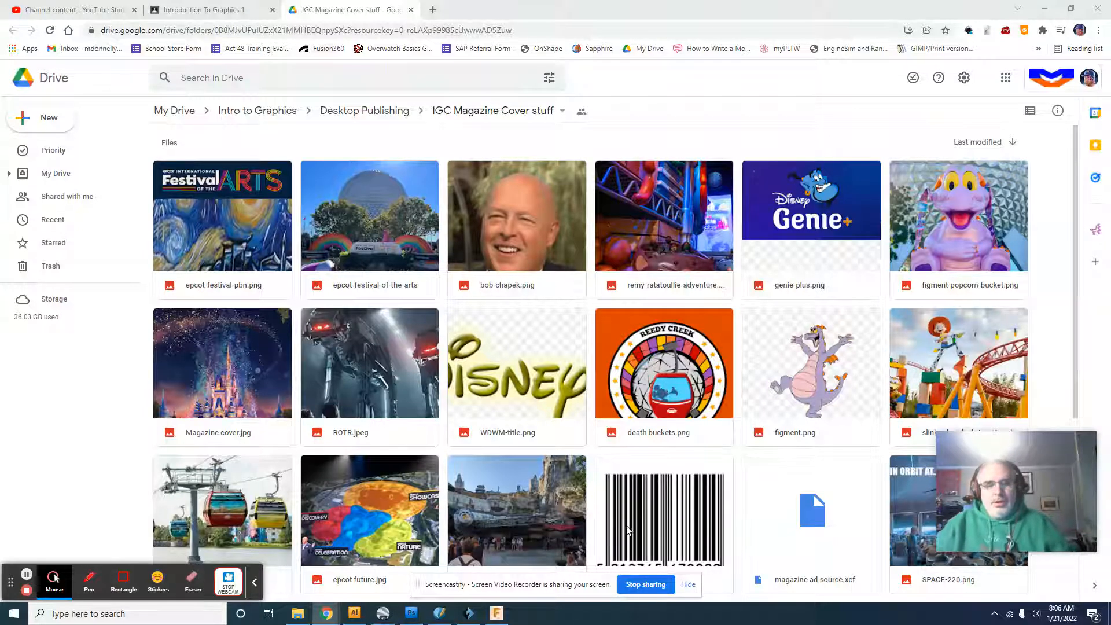
# Switch to Scribus and check in the default document preferences that the units are set to inches.
pyautogui.click(440, 614)
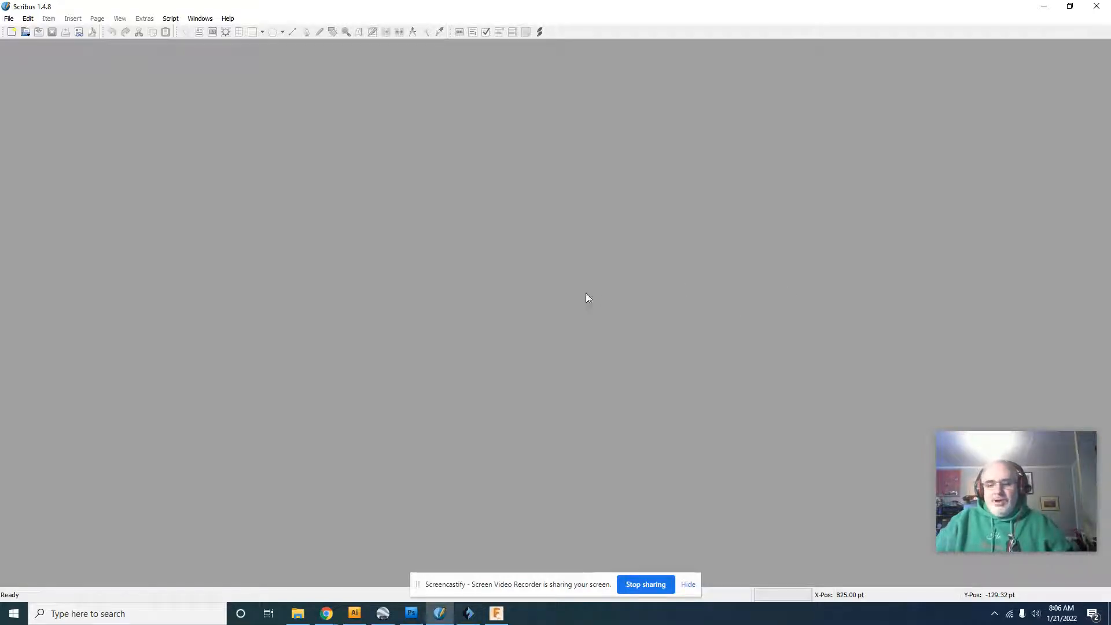
pyautogui.click(9, 19)
pyautogui.moveTo(27, 18)
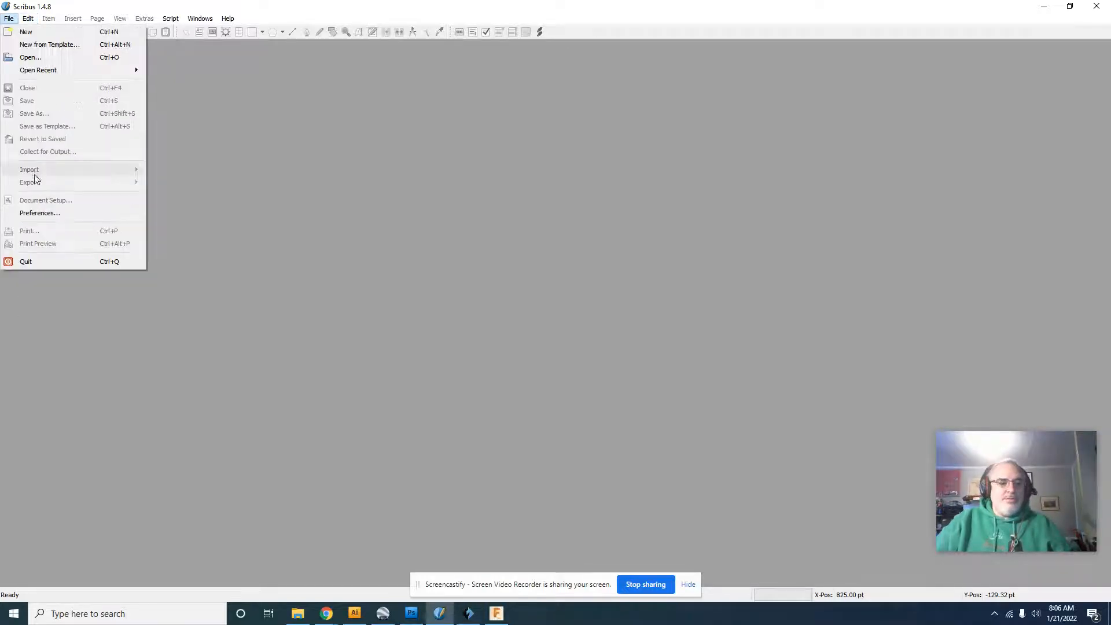
pyautogui.click(48, 214)
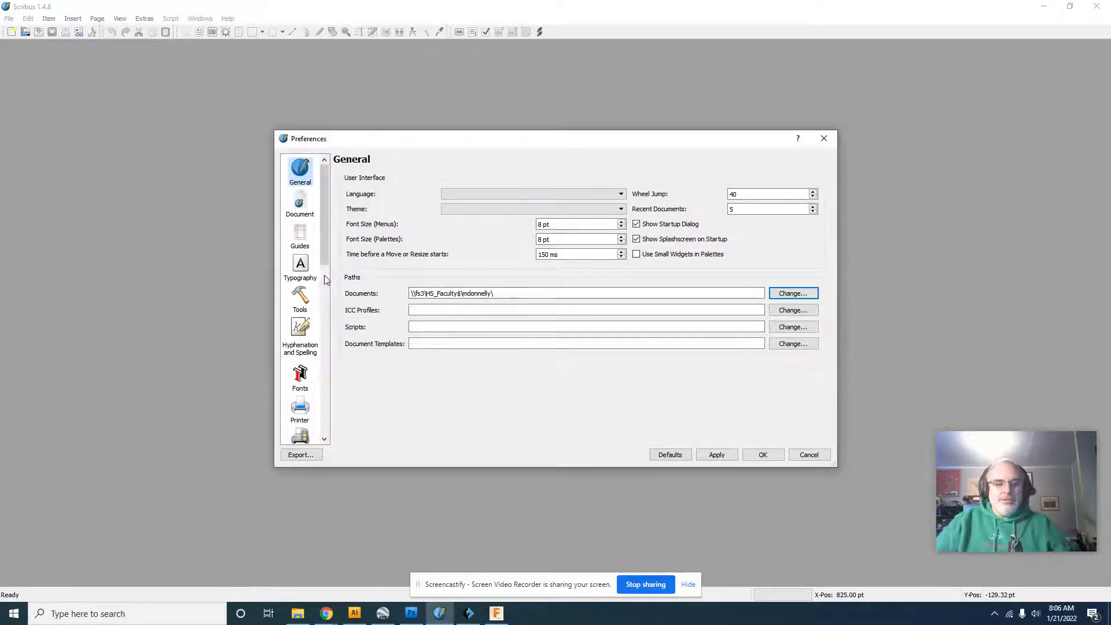
pyautogui.click(309, 206)
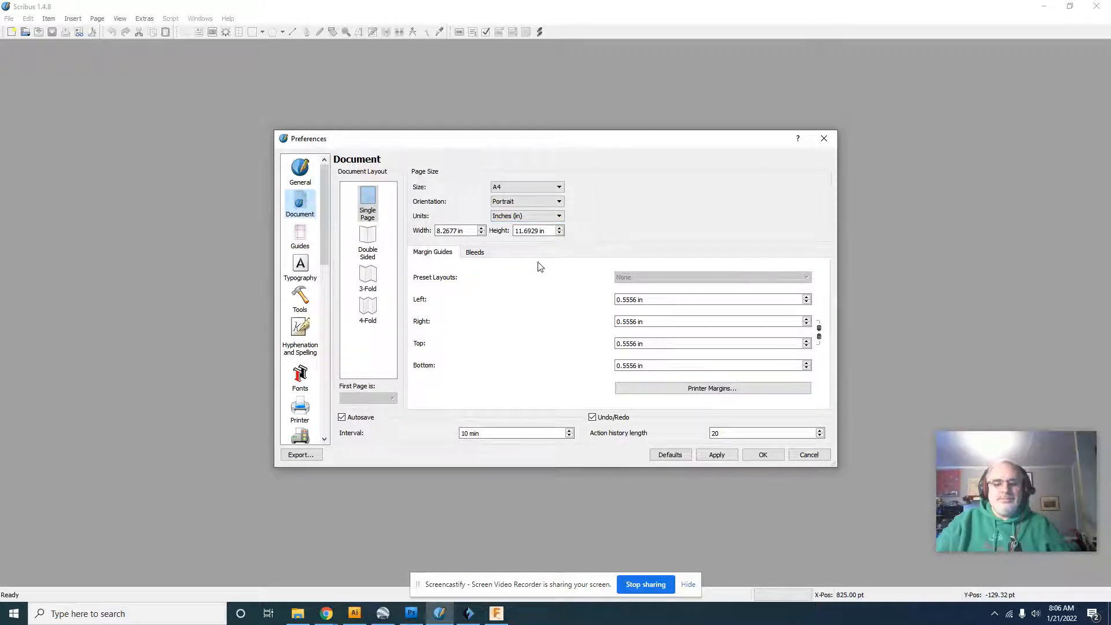
pyautogui.click(769, 457)
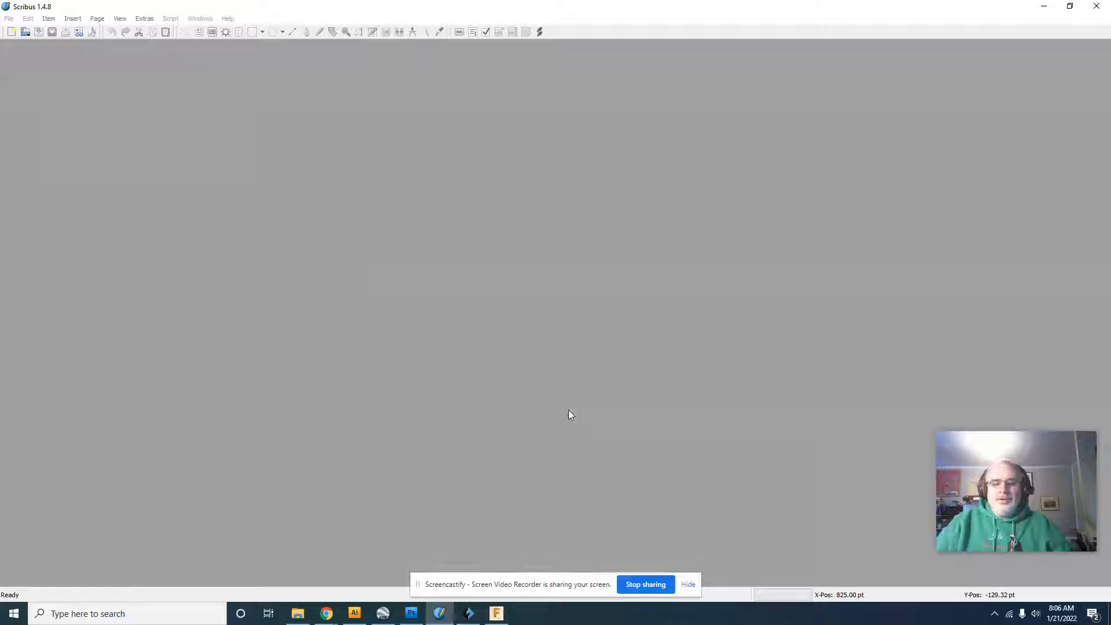
# Create a new single-page-layout document in Letter size, portrait orientation, with 2 pages and inches as the unit.
pyautogui.click(8, 18)
pyautogui.click(27, 32)
pyautogui.click(671, 216)
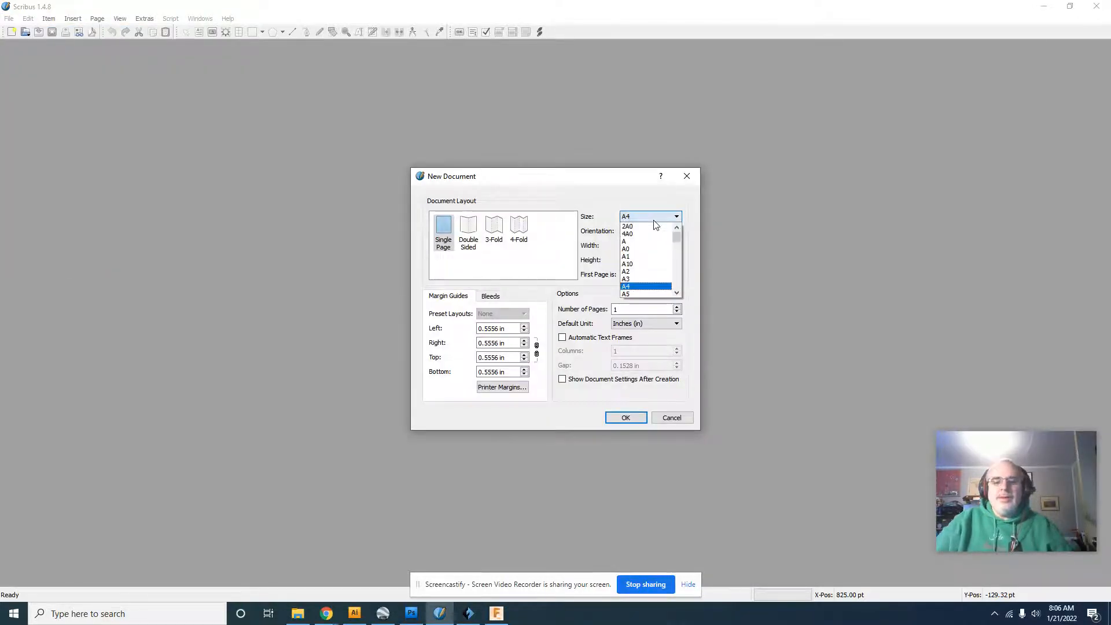
pyautogui.moveTo(678, 240); pyautogui.dragTo(677, 280)
pyautogui.click(670, 282)
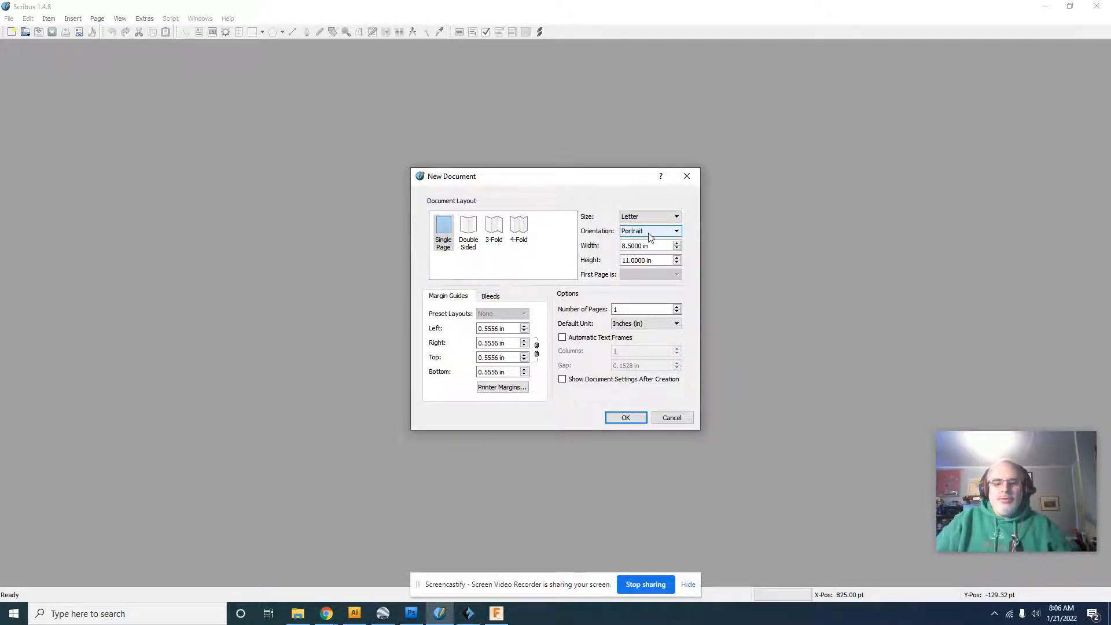
pyautogui.click(677, 307)
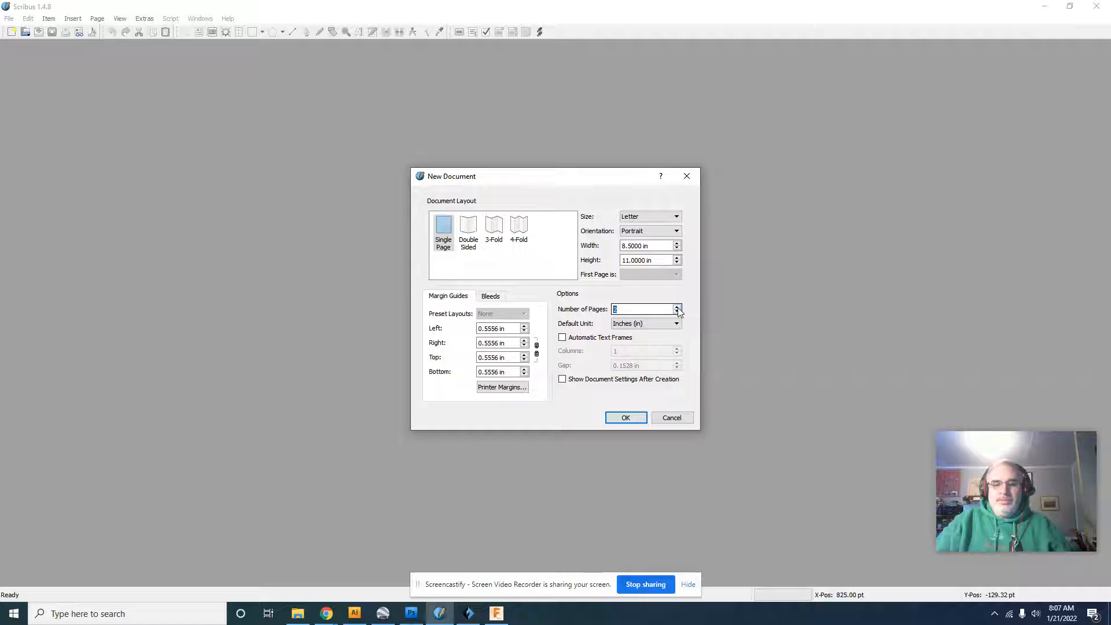
pyautogui.click(625, 423)
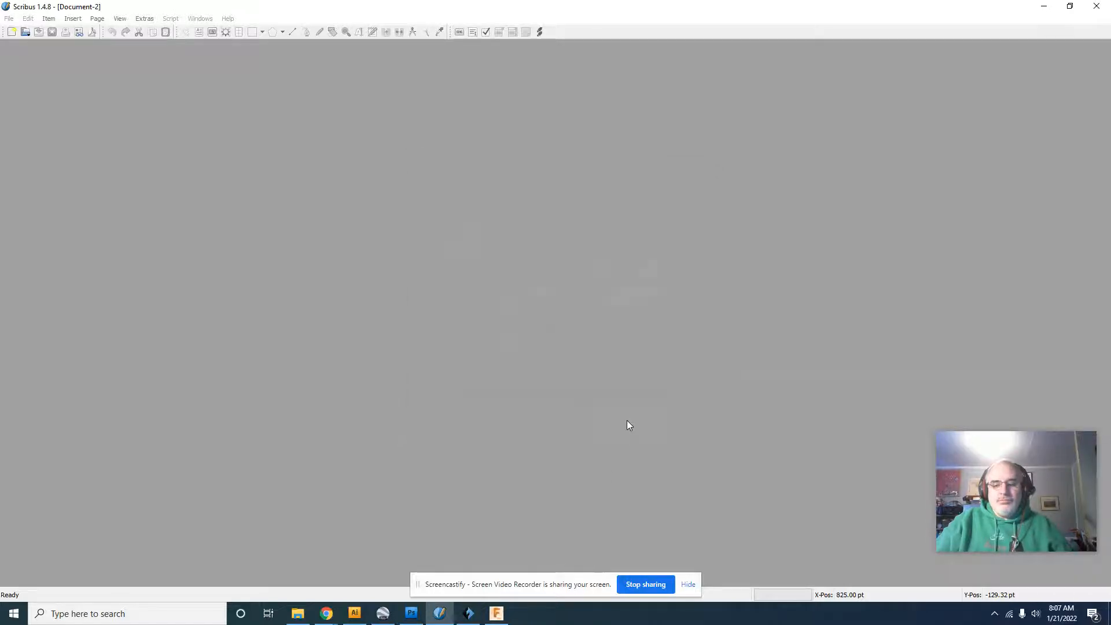
# Draw an image frame over the first page and extend its edges to cover the full 8.5 by 11 in page.
pyautogui.scroll(-4, 623, 366)
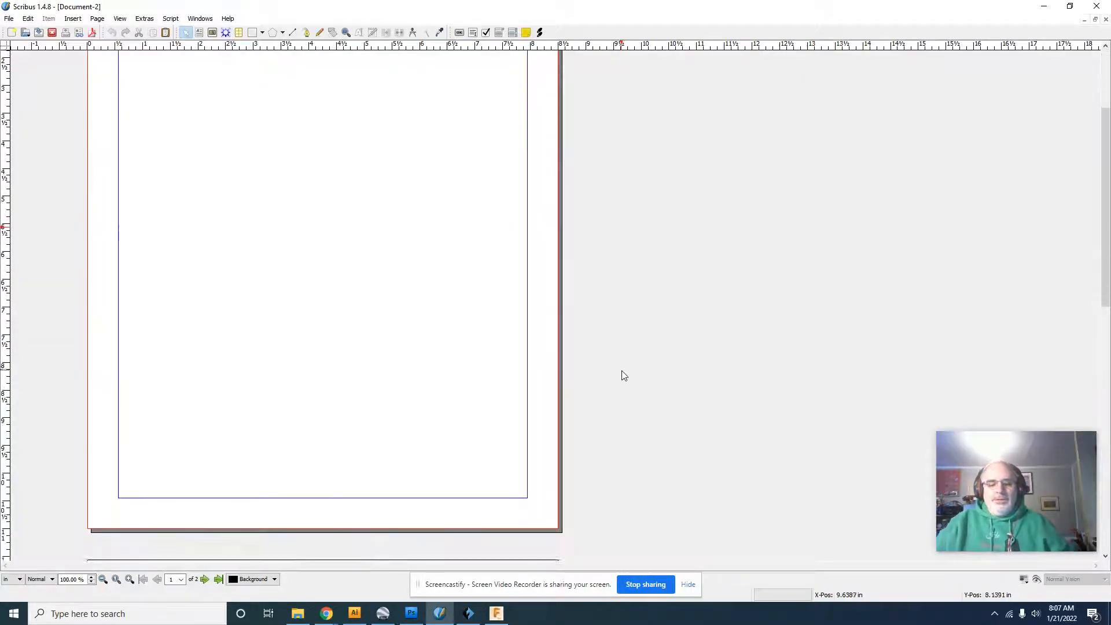
pyautogui.scroll(4, 622, 364)
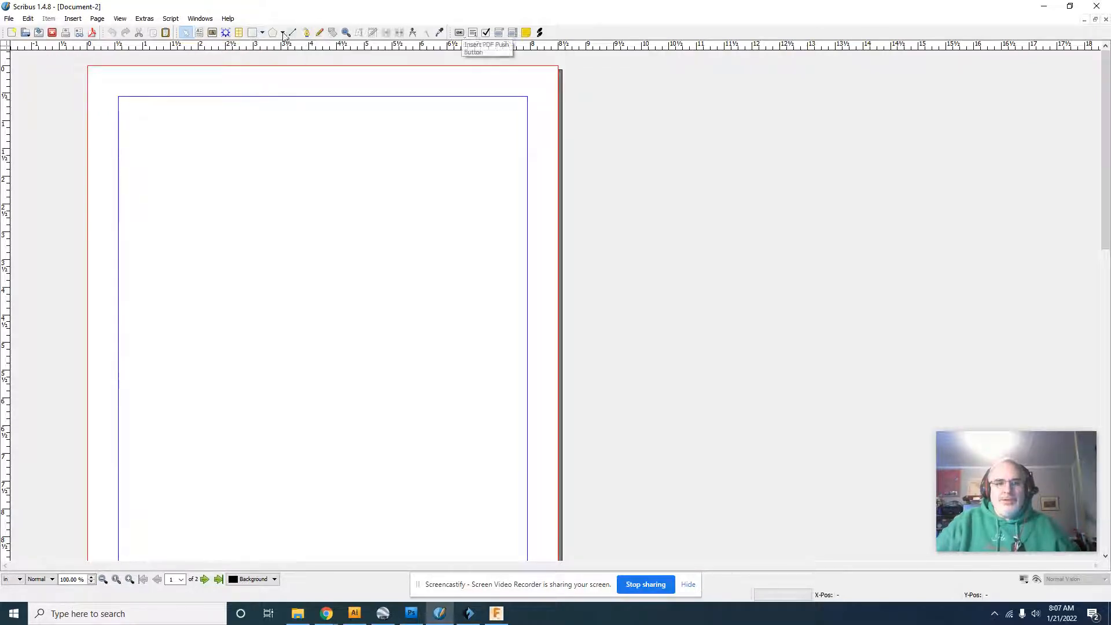
pyautogui.click(213, 33)
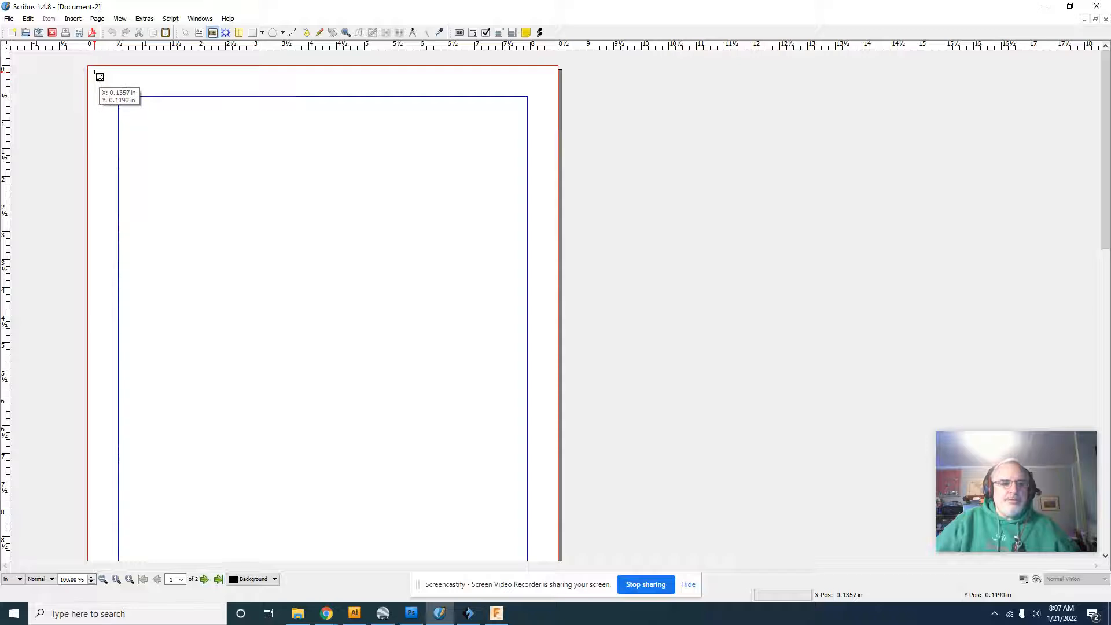
pyautogui.moveTo(91, 68); pyautogui.dragTo(561, 581)
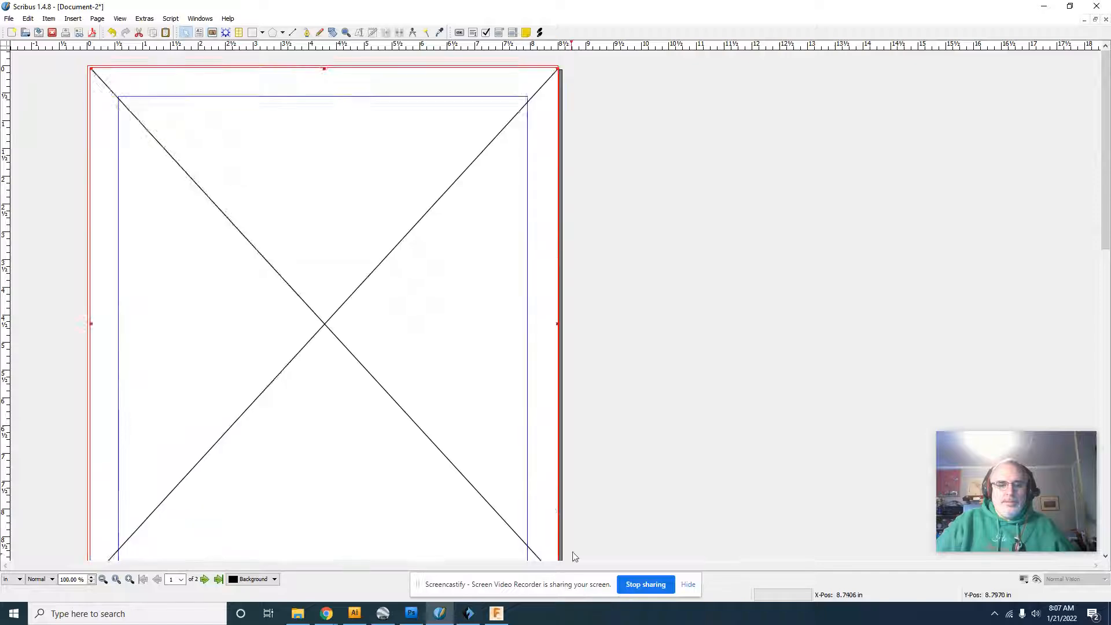
pyautogui.scroll(-3, 572, 541)
pyautogui.moveTo(322, 416); pyautogui.dragTo(322, 513)
pyautogui.moveTo(90, 209); pyautogui.dragTo(87, 209)
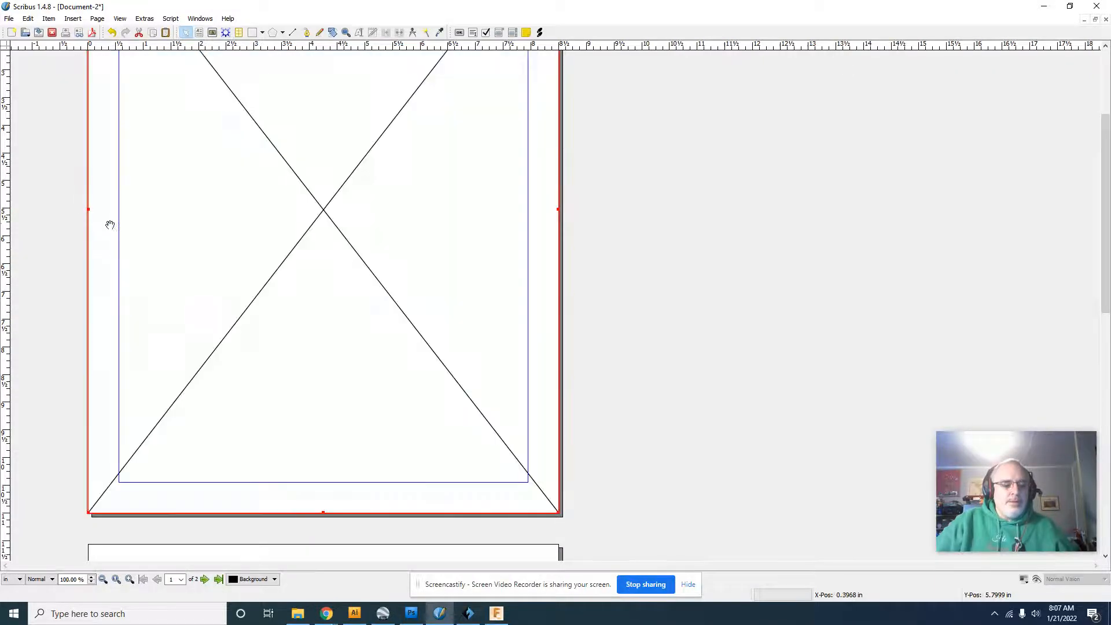
# Set the document zoom to 75% and show the Layers palette.
pyautogui.click(103, 579)
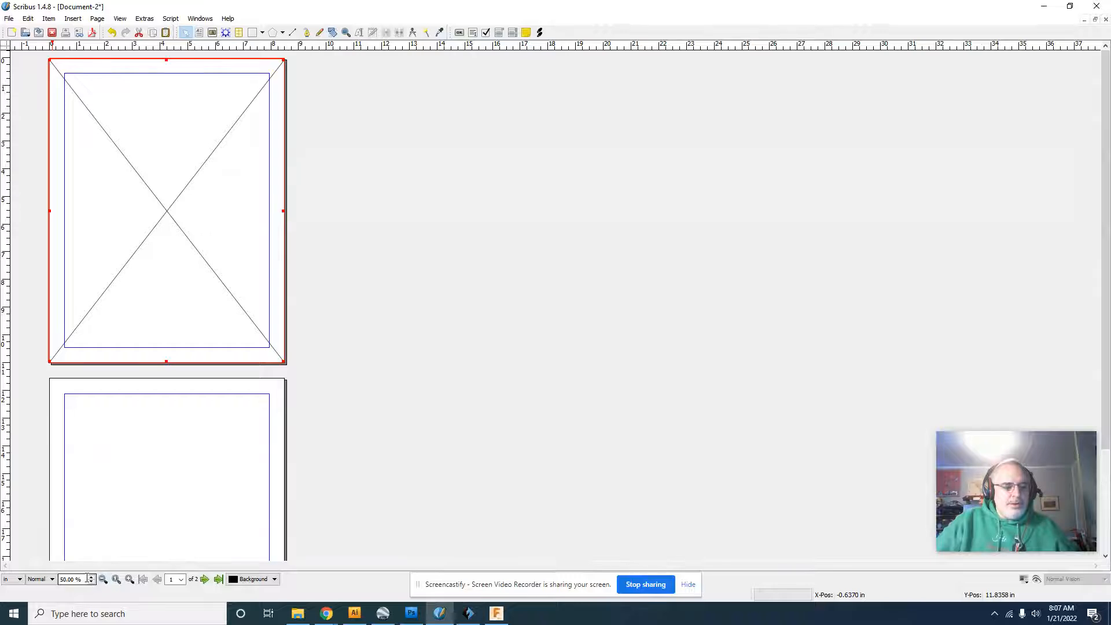
pyautogui.tripleClick(84, 579)
pyautogui.write('75')
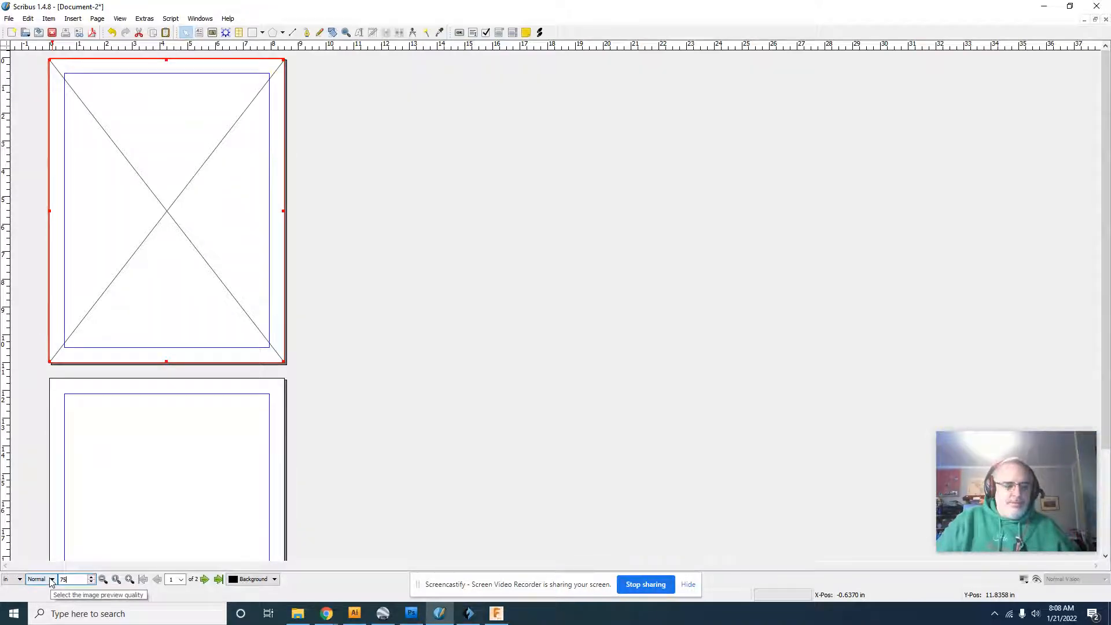
pyautogui.press('Return')
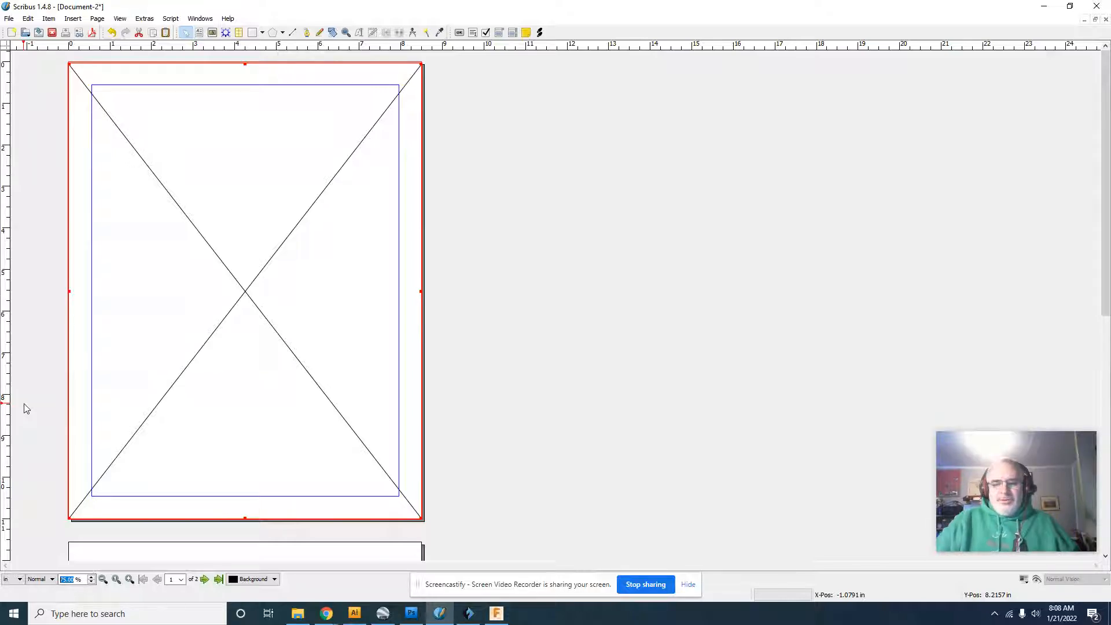
pyautogui.click(200, 18)
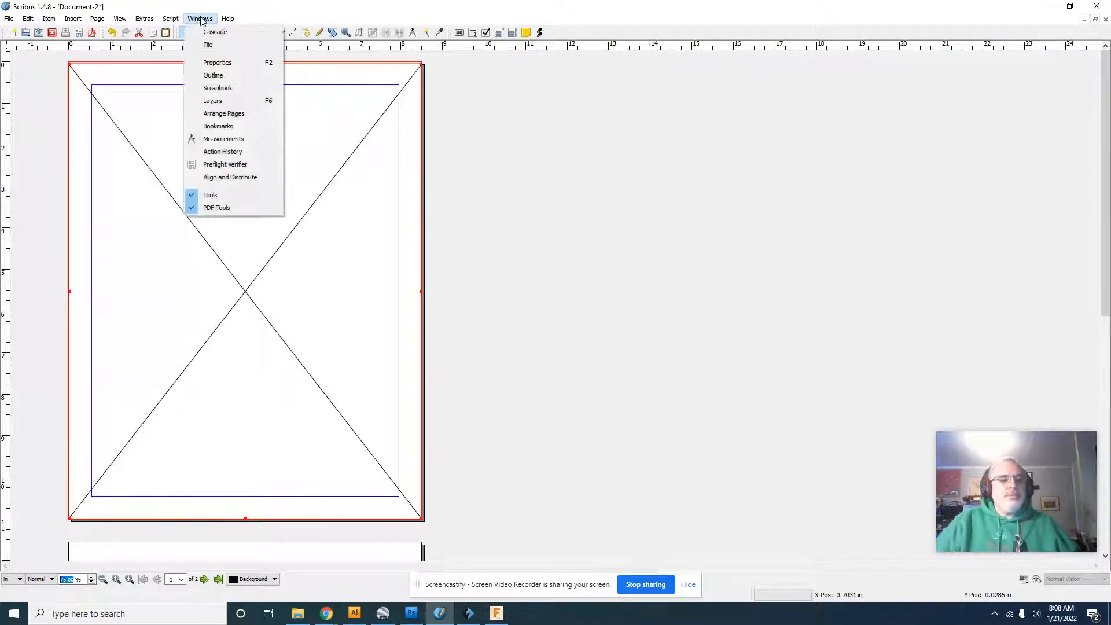
pyautogui.click(224, 101)
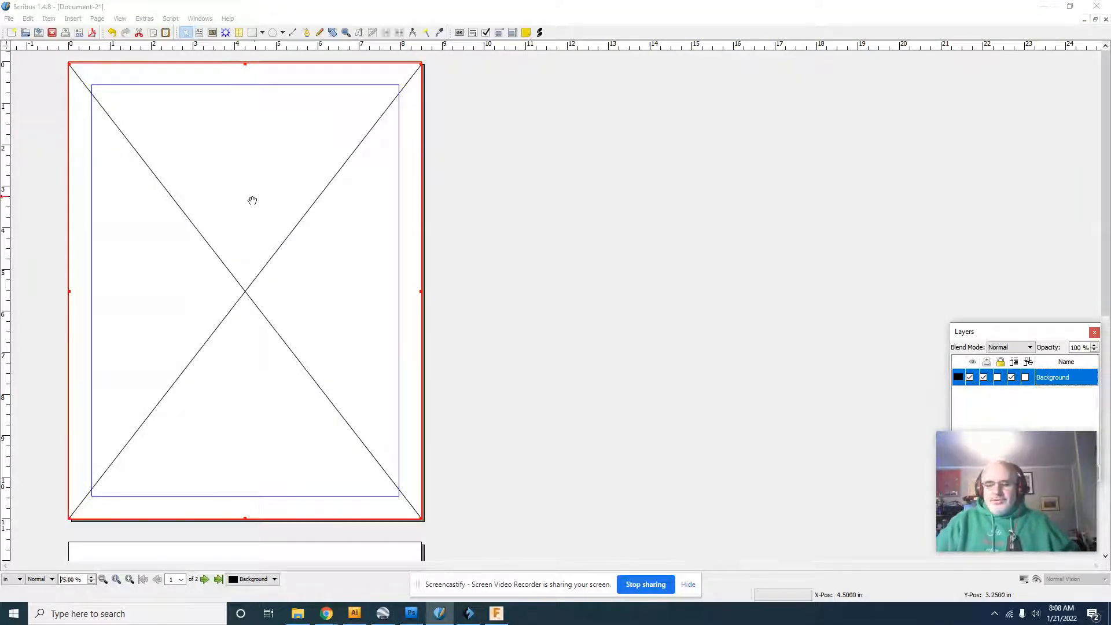
# Load Magazine cover.jpg from the Downloads folder into the full-page image frame.
pyautogui.click(200, 237)
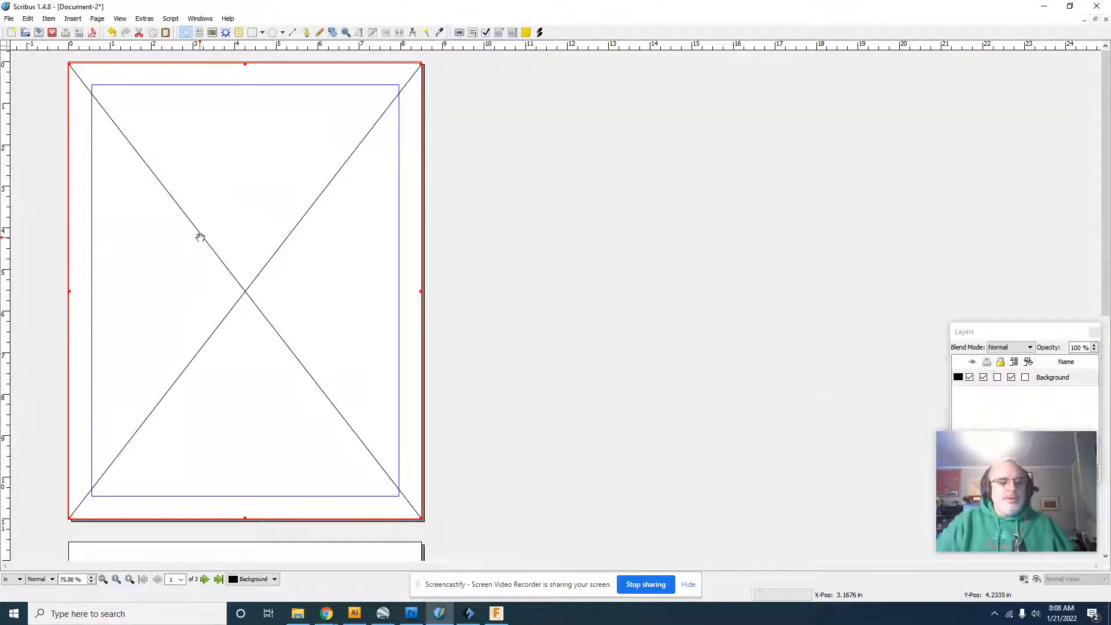
pyautogui.doubleClick(176, 203)
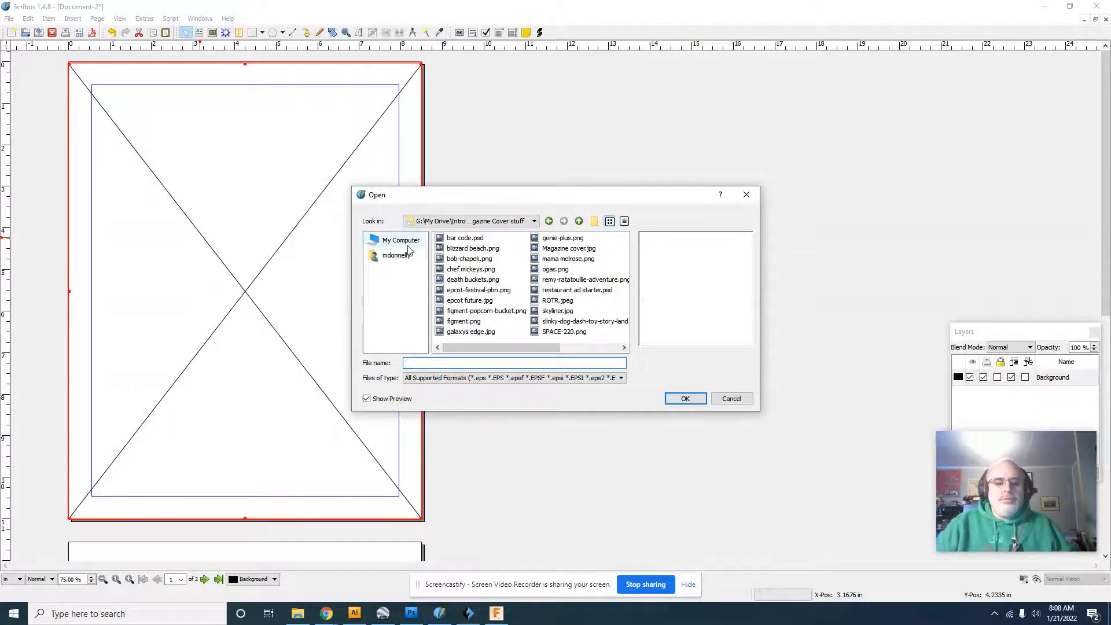
pyautogui.click(406, 258)
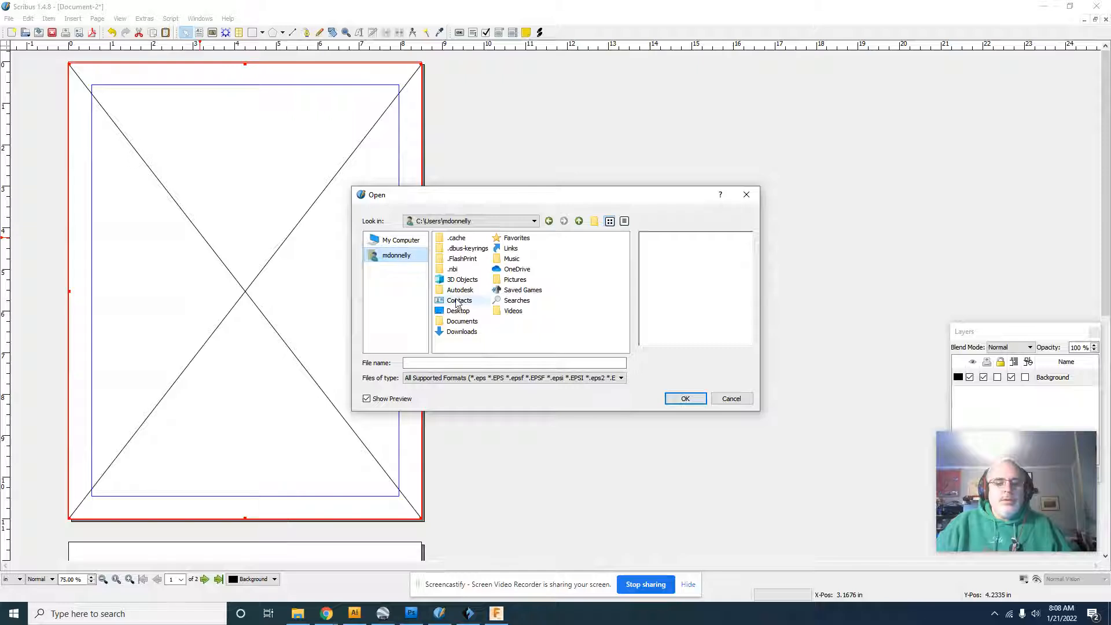
pyautogui.doubleClick(455, 333)
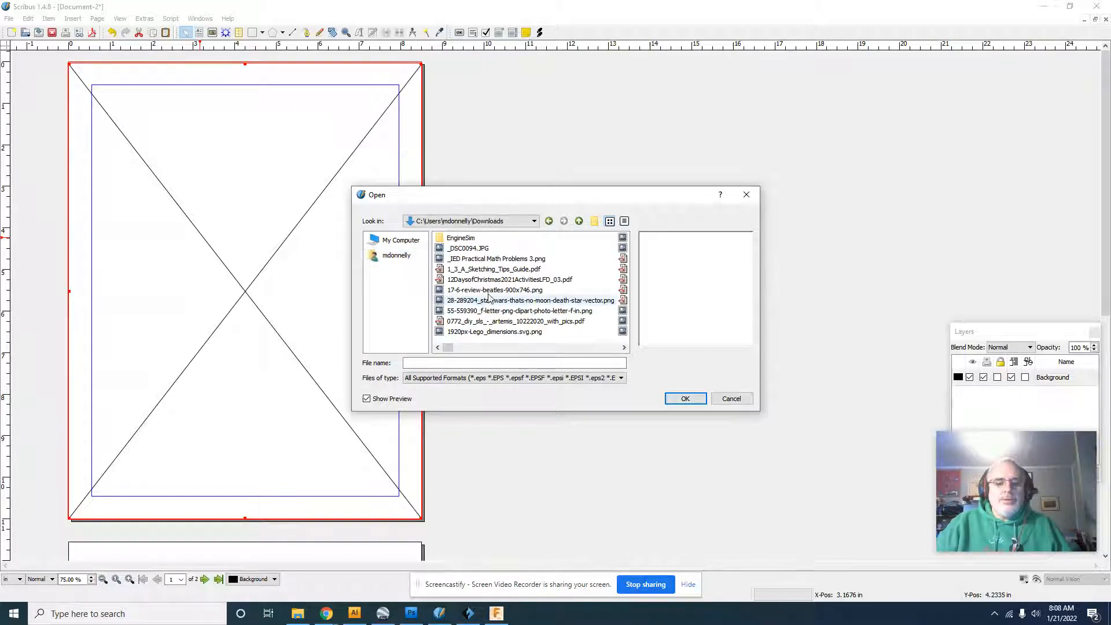
pyautogui.moveTo(447, 347); pyautogui.dragTo(543, 352)
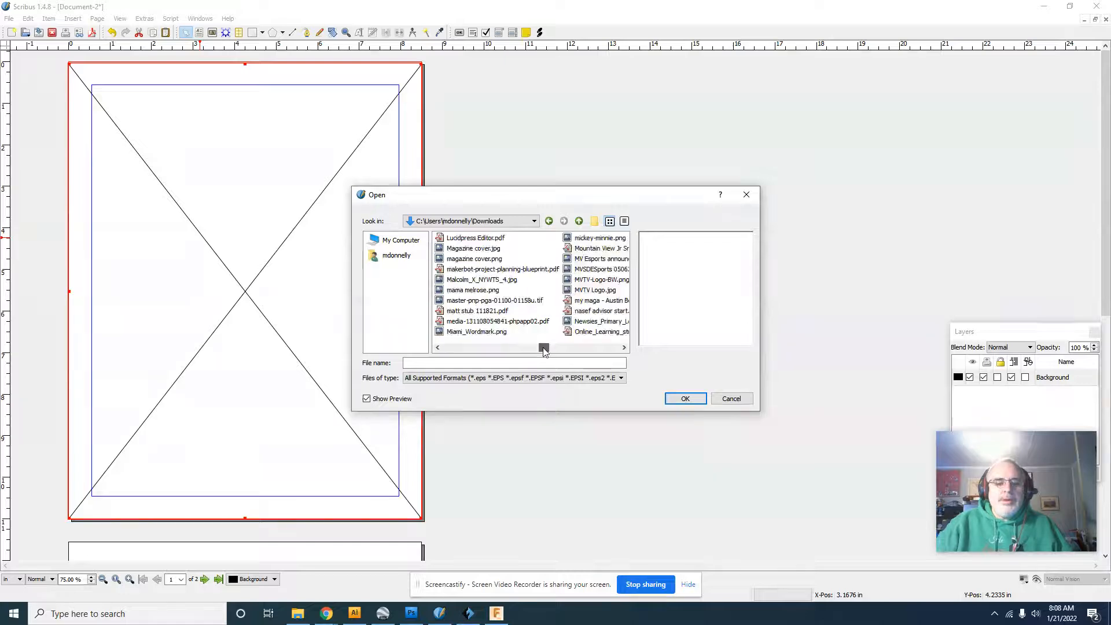
pyautogui.click(486, 264)
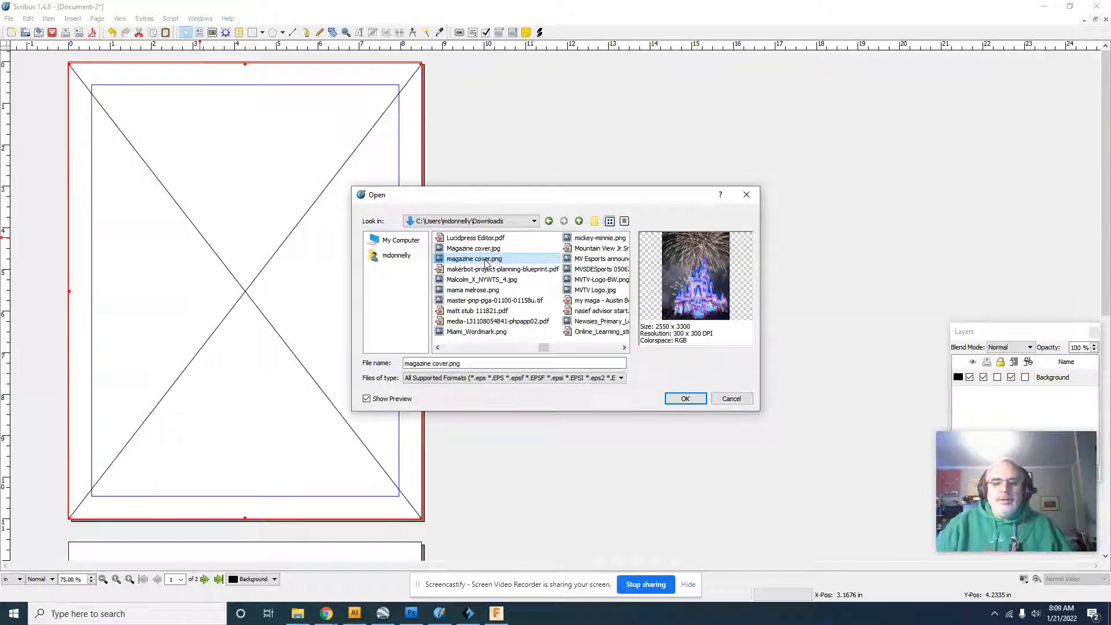
pyautogui.click(484, 250)
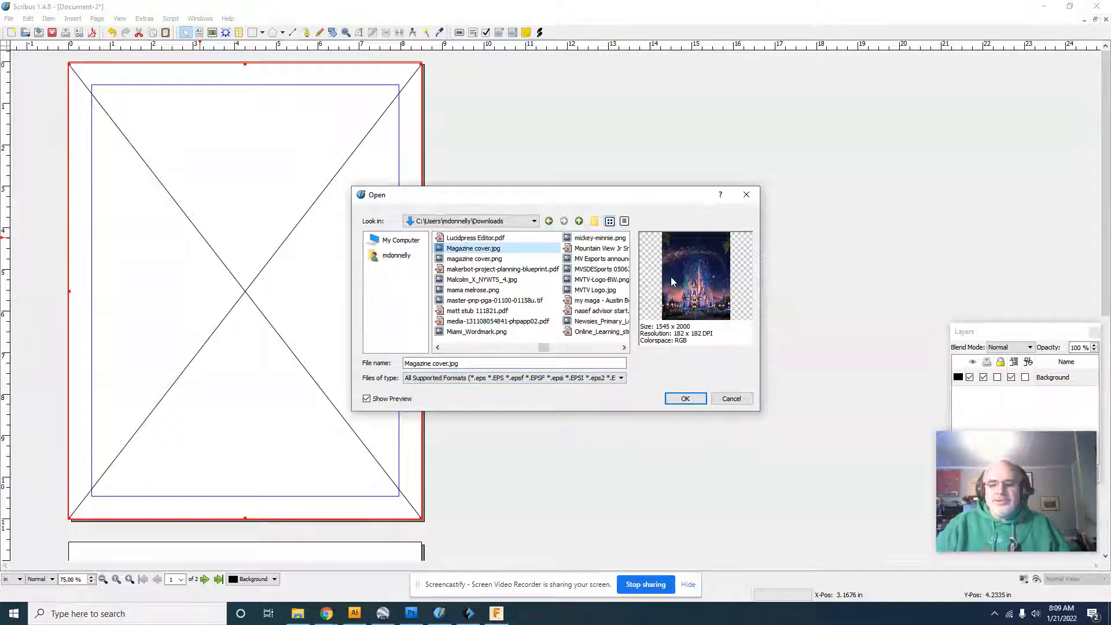
pyautogui.click(686, 399)
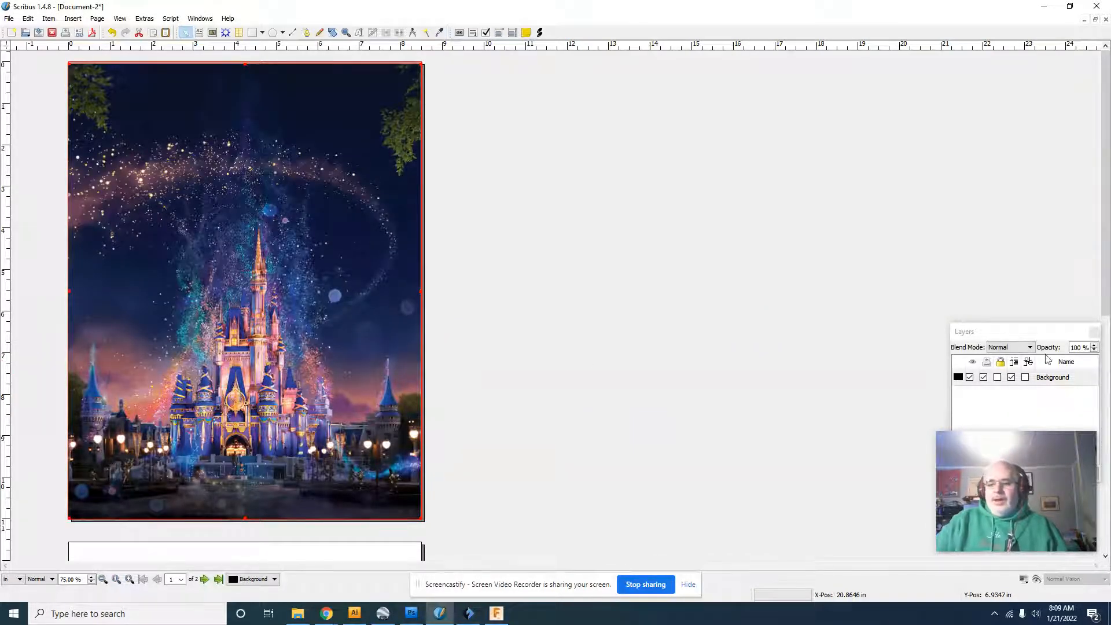
# Rename the Background layer as "P! Background".
pyautogui.moveTo(1024, 332); pyautogui.dragTo(956, 205)
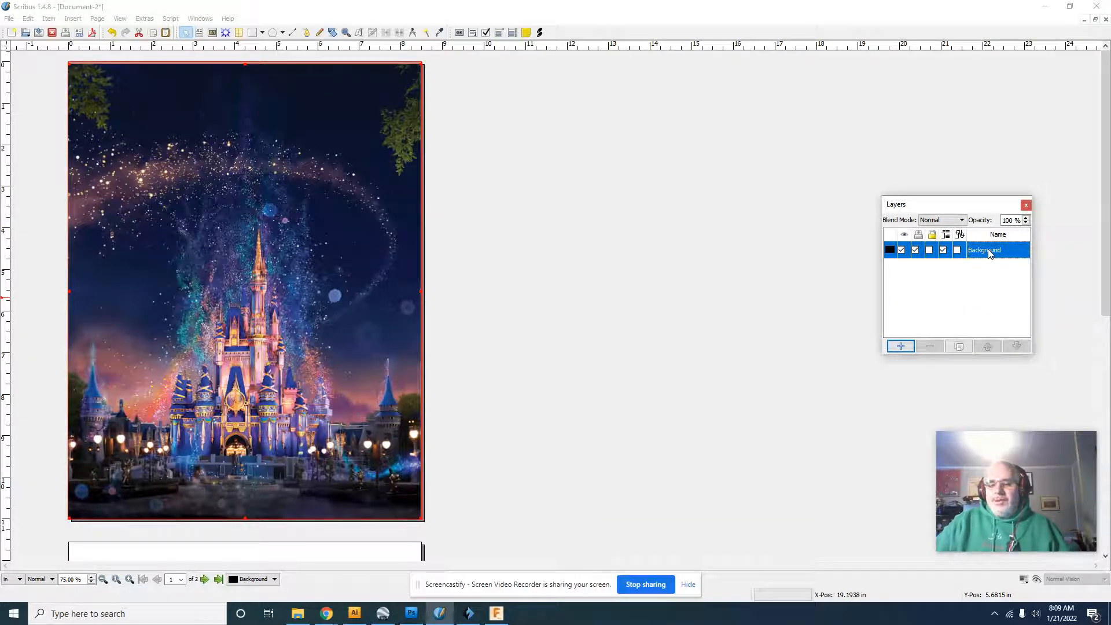
pyautogui.doubleClick(989, 251)
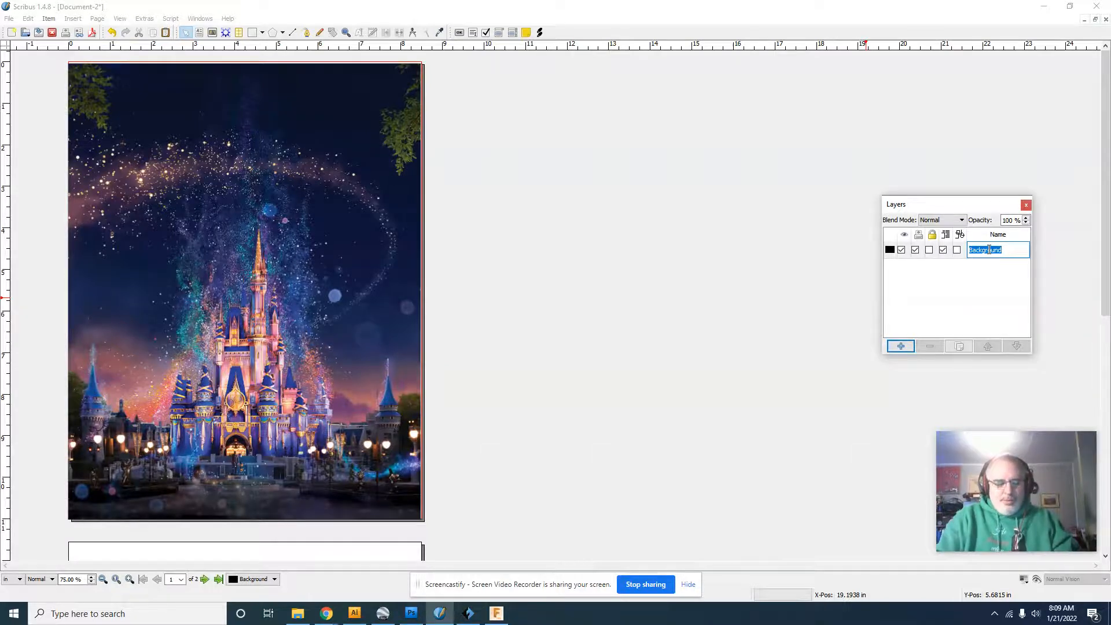
pyautogui.write('Pl Backgr')
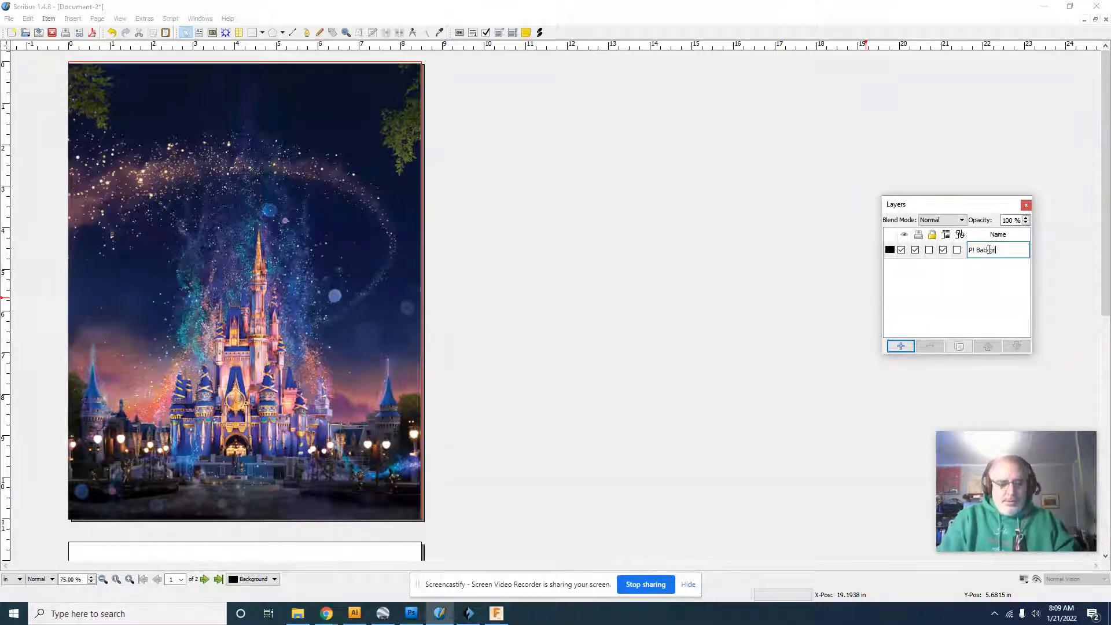
pyautogui.write('ound')
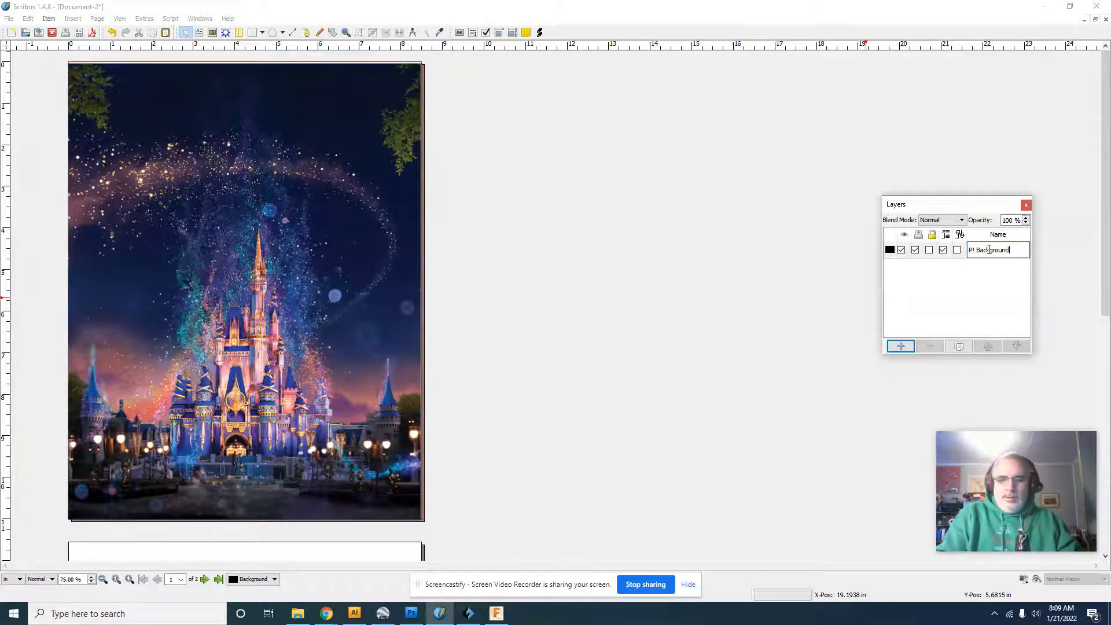
pyautogui.press('Return')
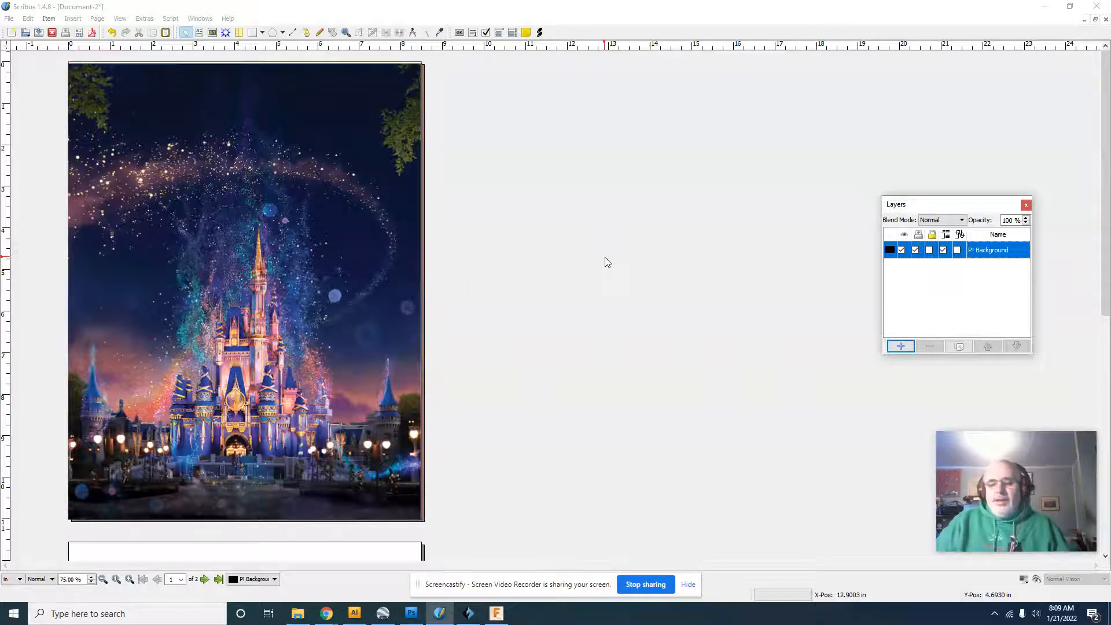
# Set the opacity of the full-page castle image to 60% in its color transparency settings.
pyautogui.click(362, 273)
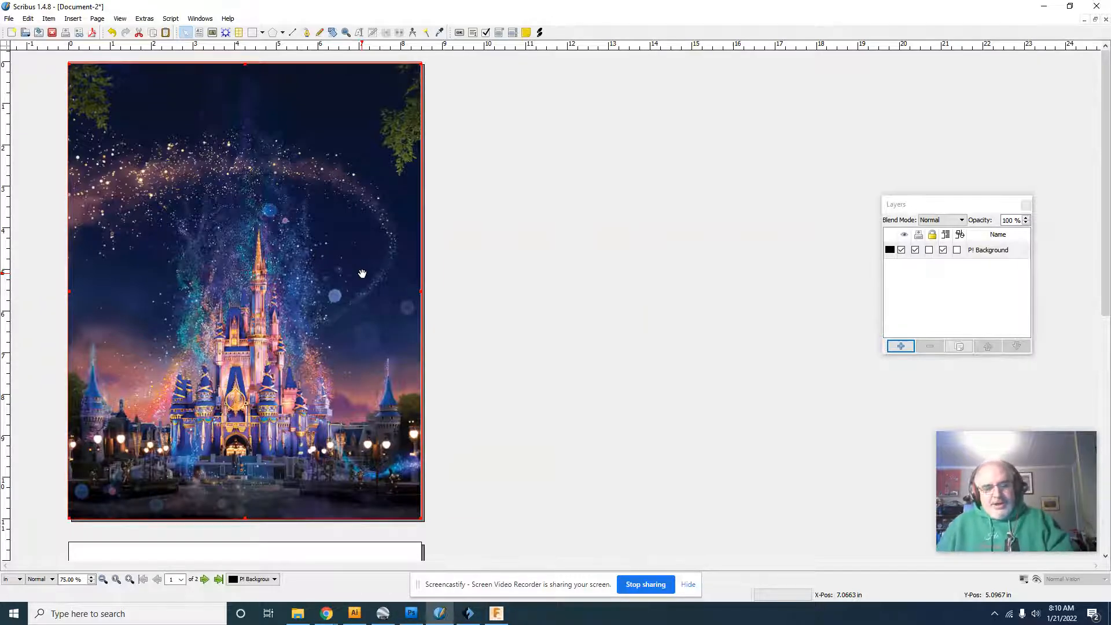
pyautogui.press('F2')
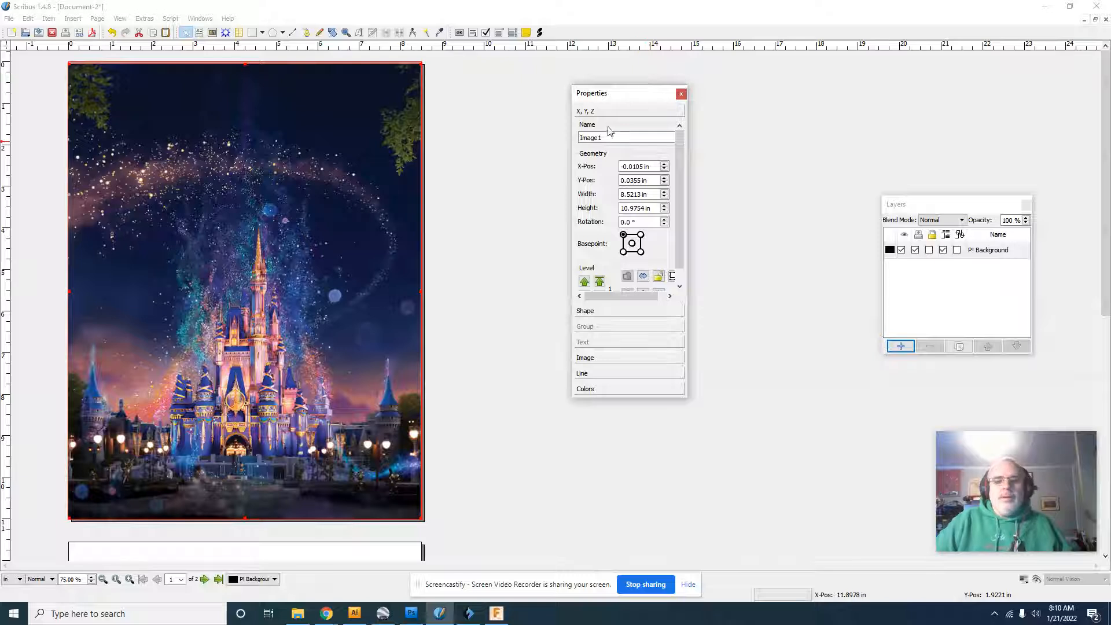
pyautogui.moveTo(636, 95); pyautogui.dragTo(591, 79)
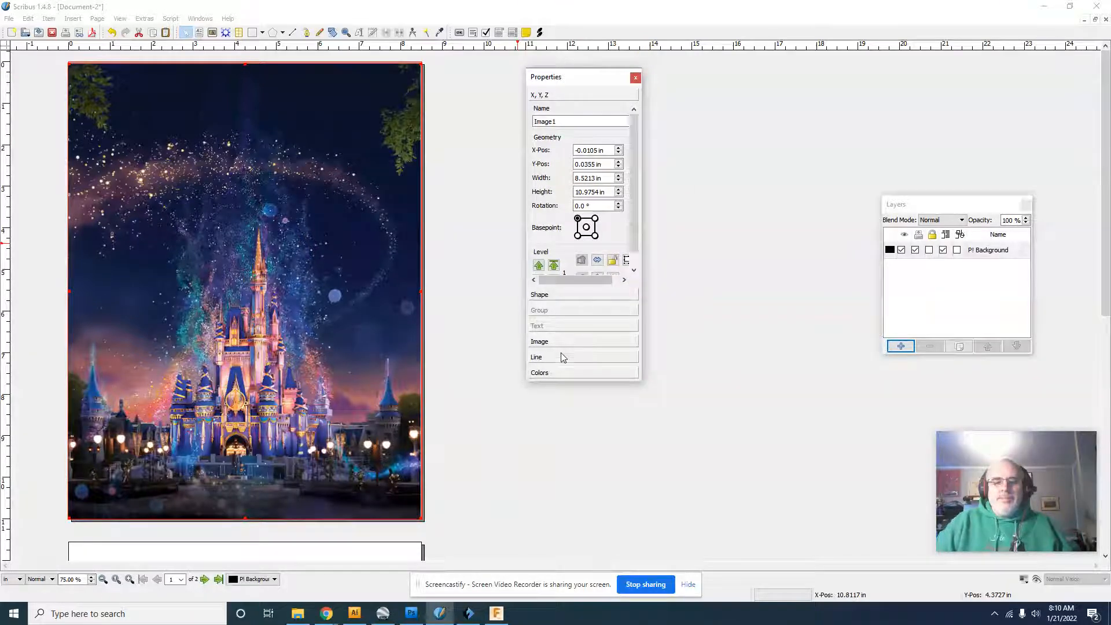
pyautogui.click(559, 373)
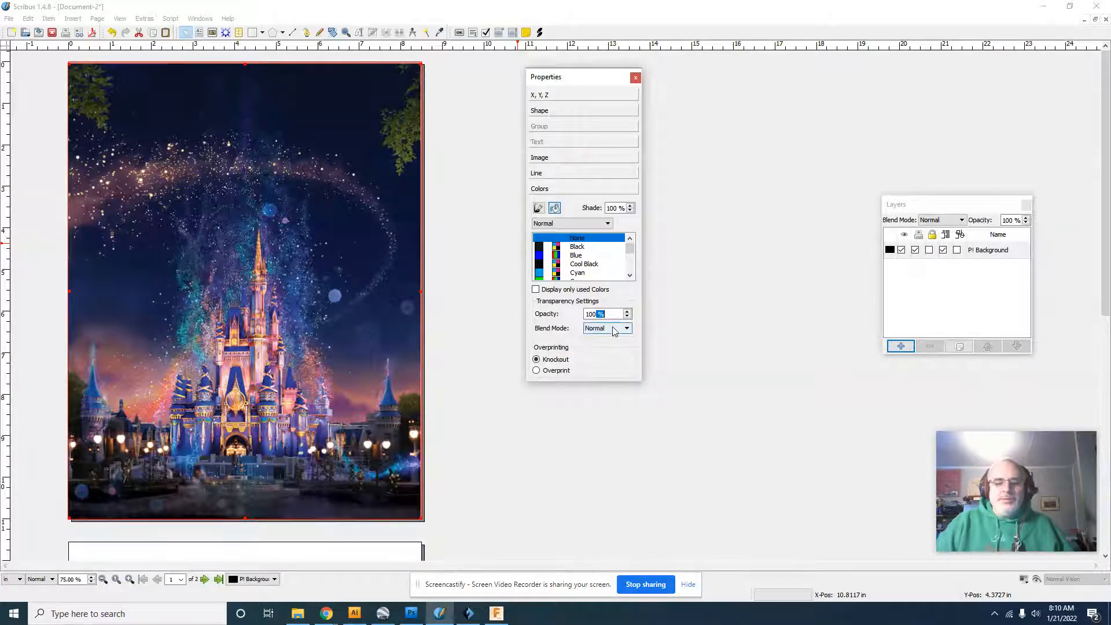
pyautogui.moveTo(610, 314); pyautogui.dragTo(583, 313)
pyautogui.write('60')
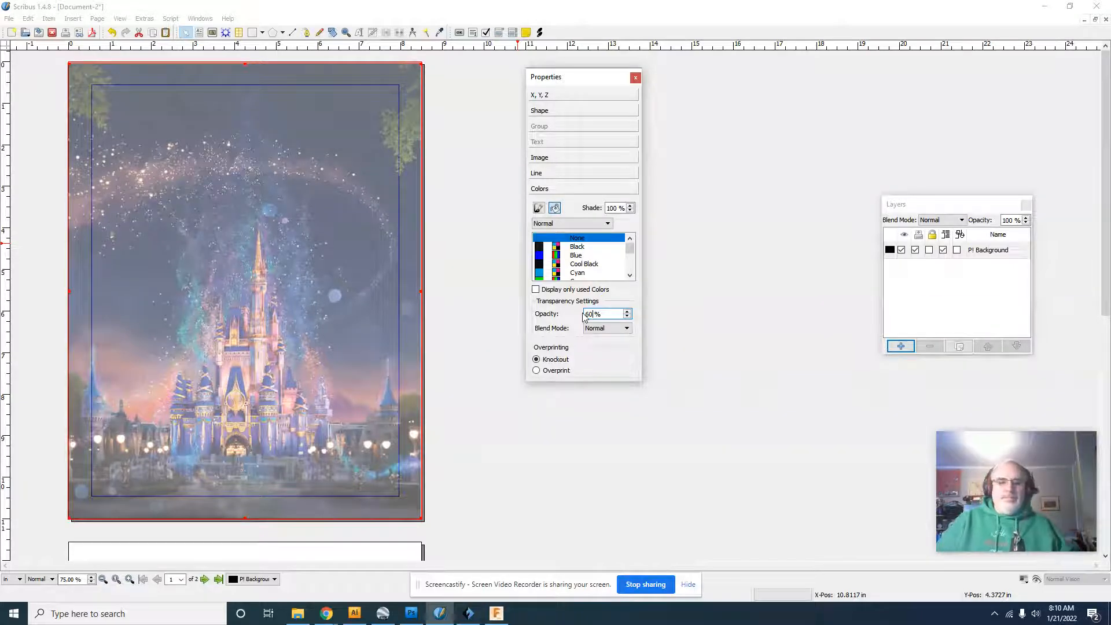
pyautogui.doubleClick(587, 314)
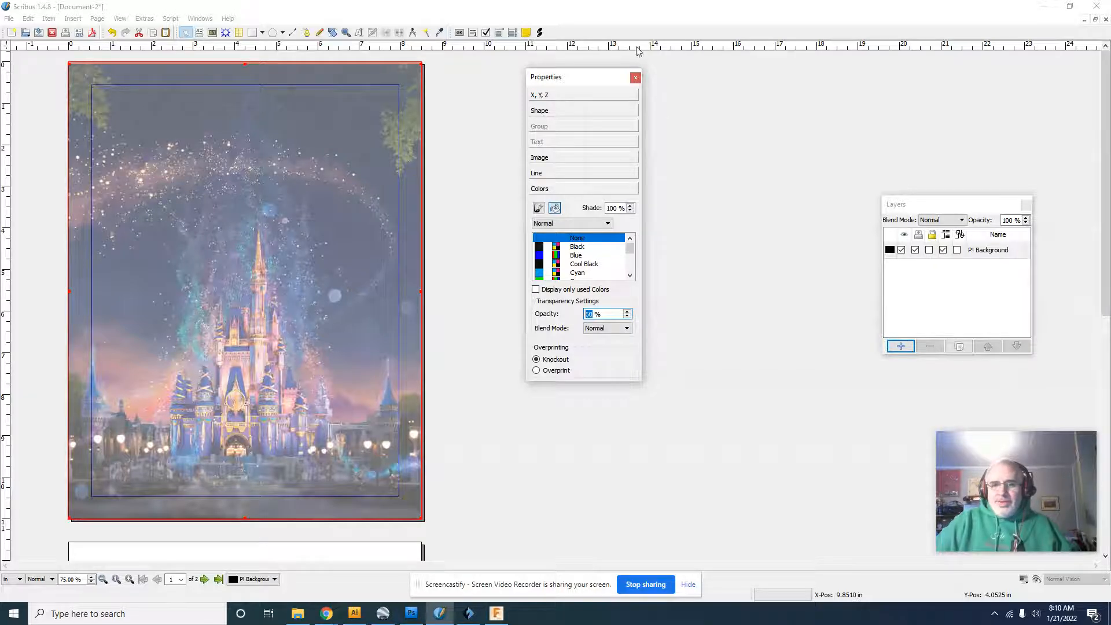
pyautogui.click(635, 78)
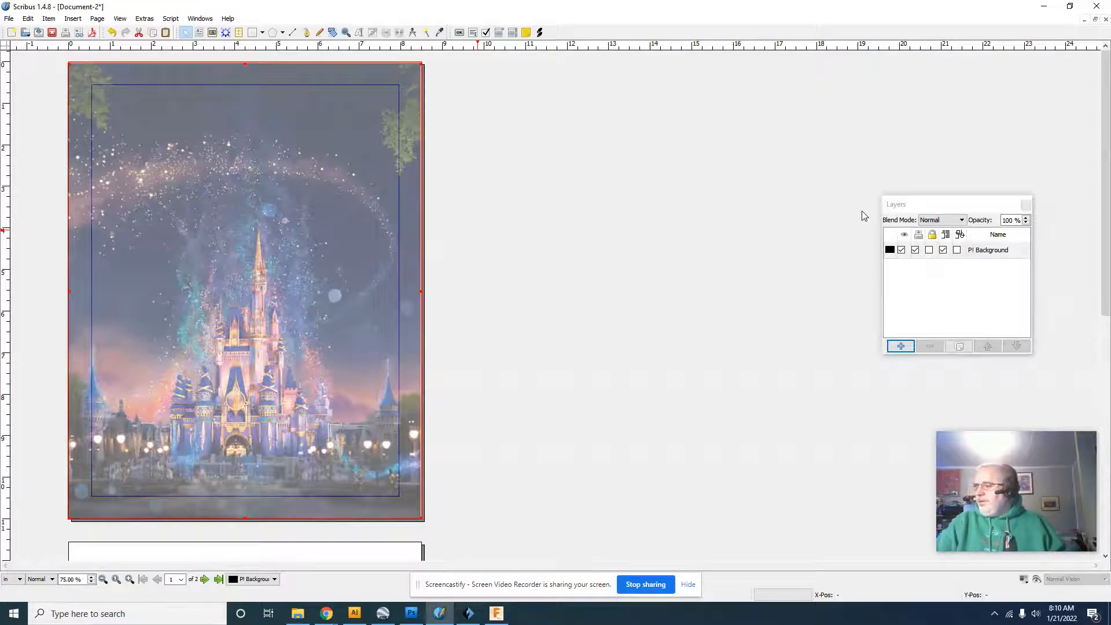
# Add a new layer above the background layer and name it "p1 titles".
pyautogui.click(899, 346)
pyautogui.doubleClick(985, 251)
pyautogui.write('p1')
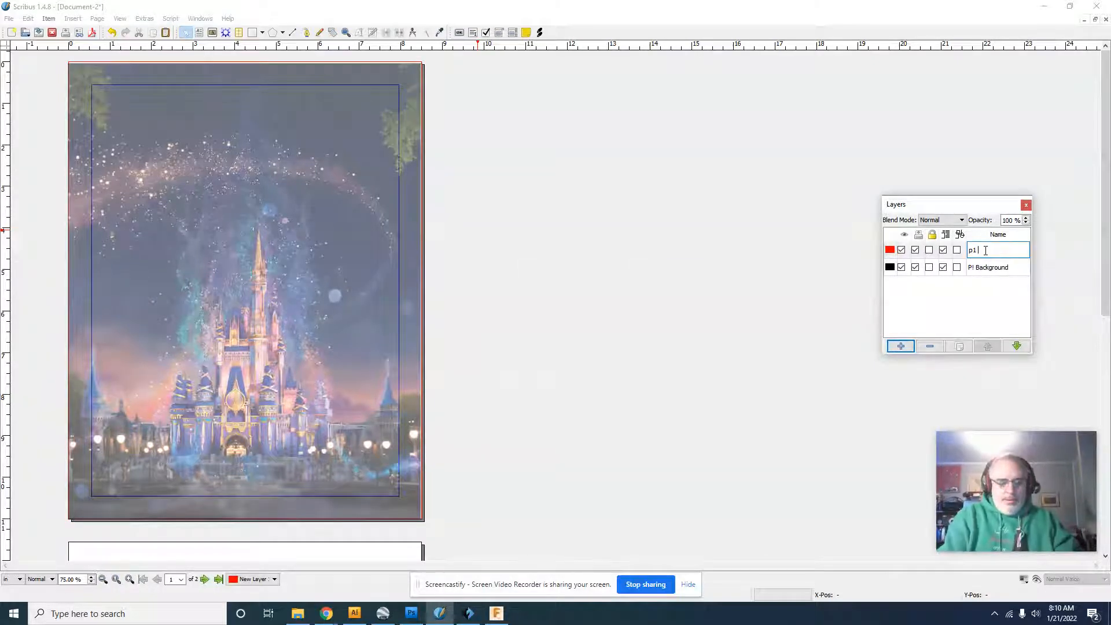
pyautogui.write(' titles')
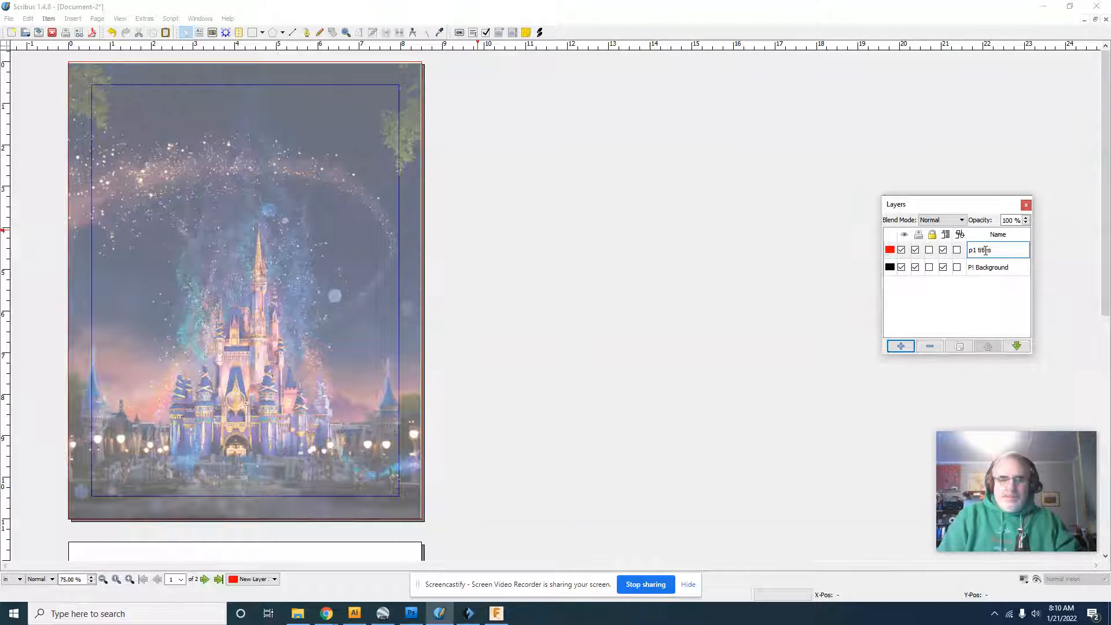
pyautogui.press('Return')
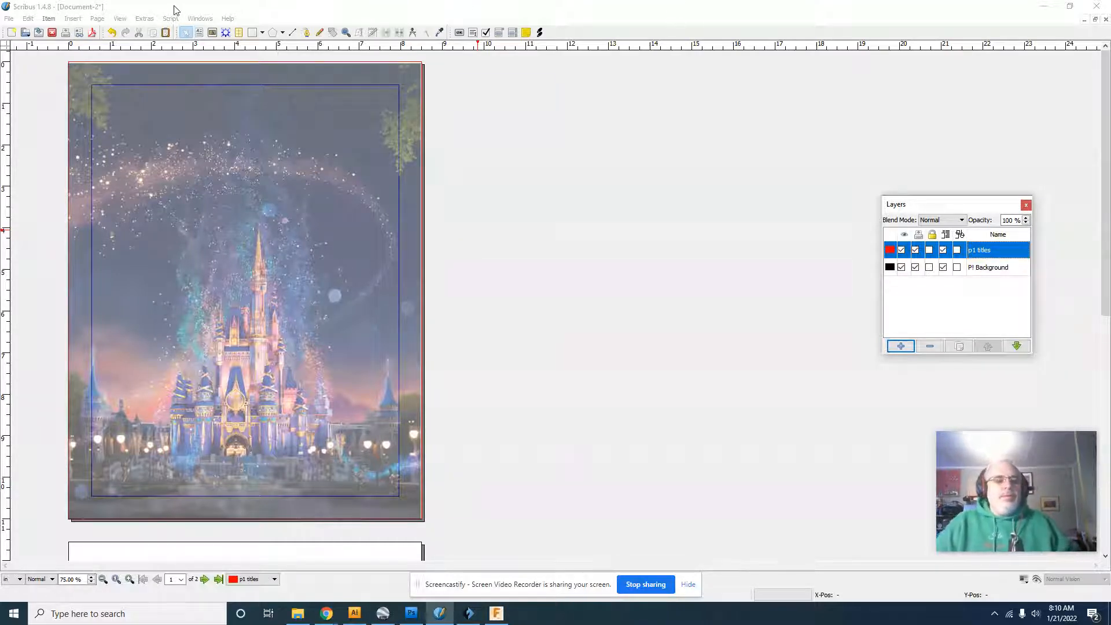
# Draw a wide image frame on the p1 titles layer, spanning the page margins near the top of the first page.
pyautogui.click(213, 32)
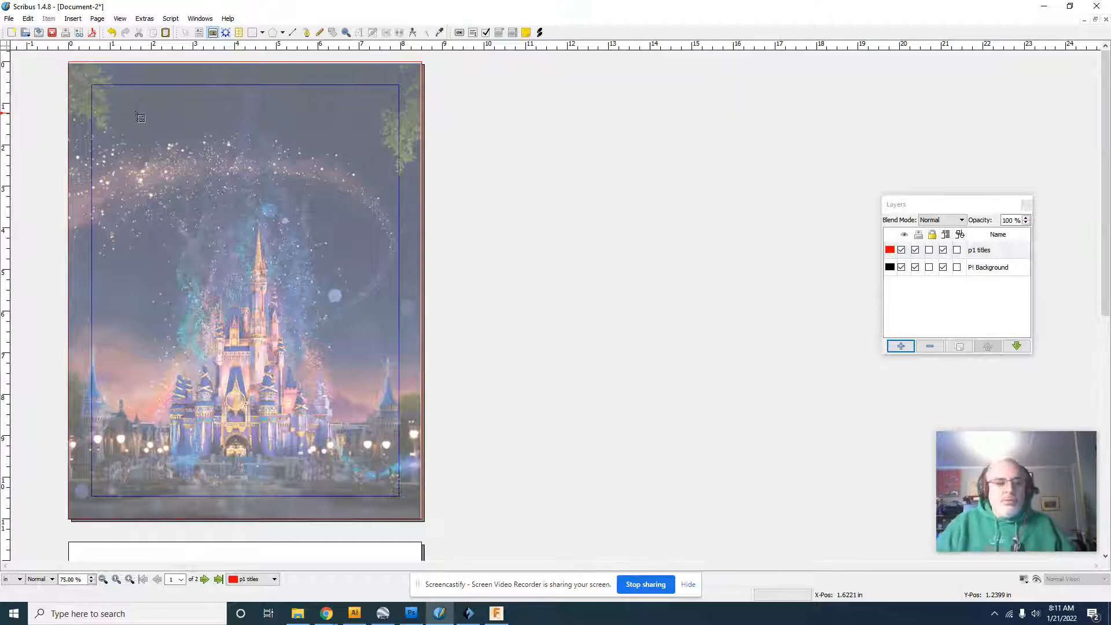
pyautogui.moveTo(92, 107); pyautogui.dragTo(398, 167)
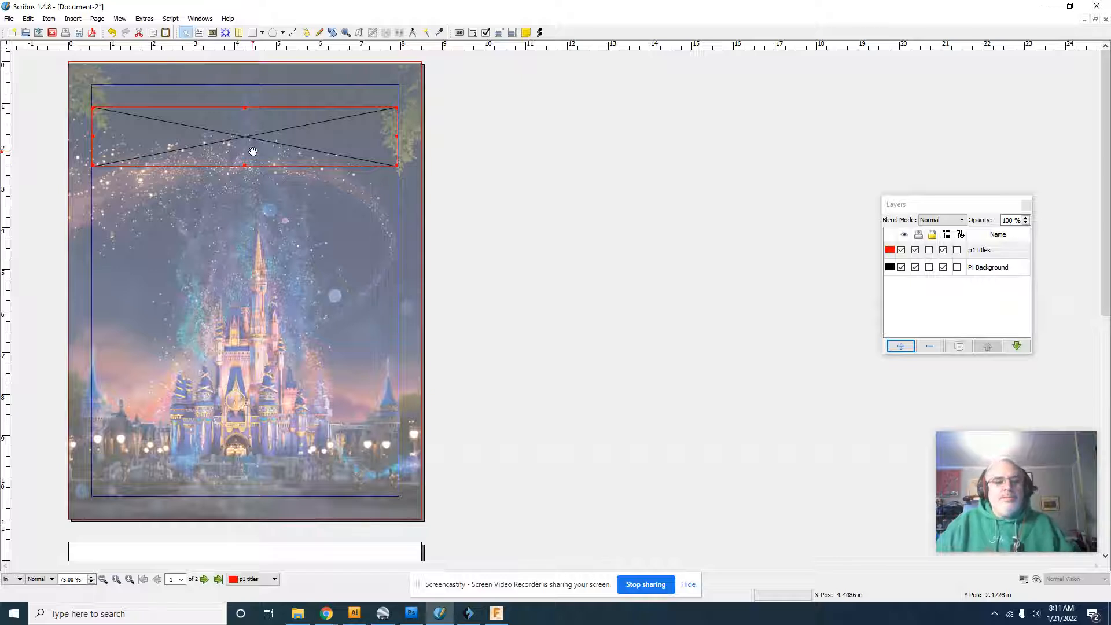
# Load WDWM-title.png from the Downloads folder into the title image frame and adjust the image to the frame.
pyautogui.doubleClick(243, 139)
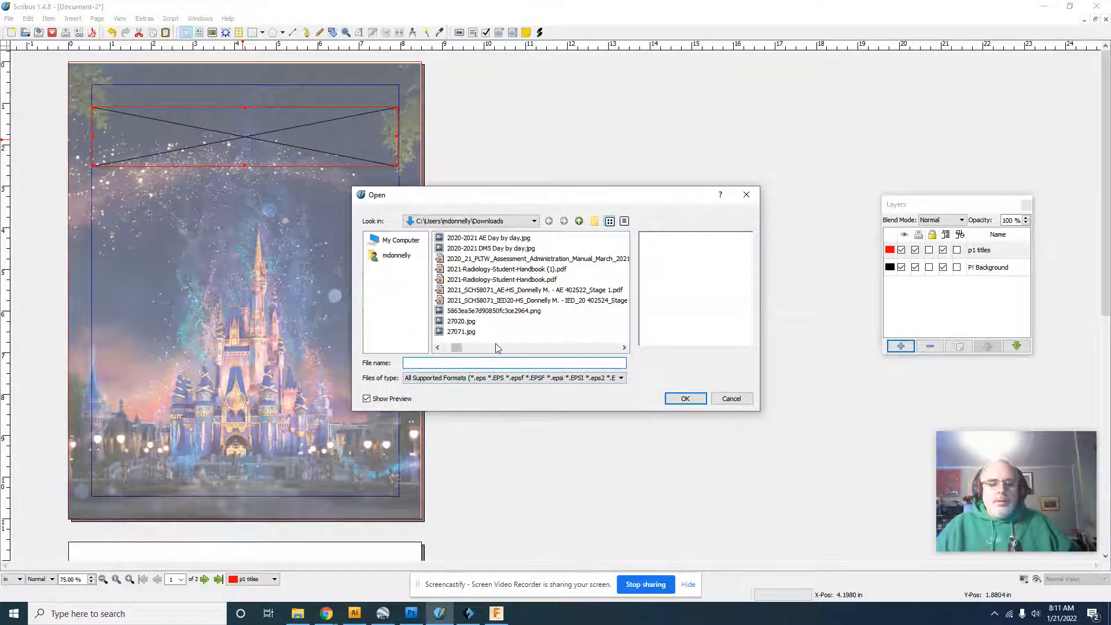
pyautogui.hscroll(5, 496, 347)
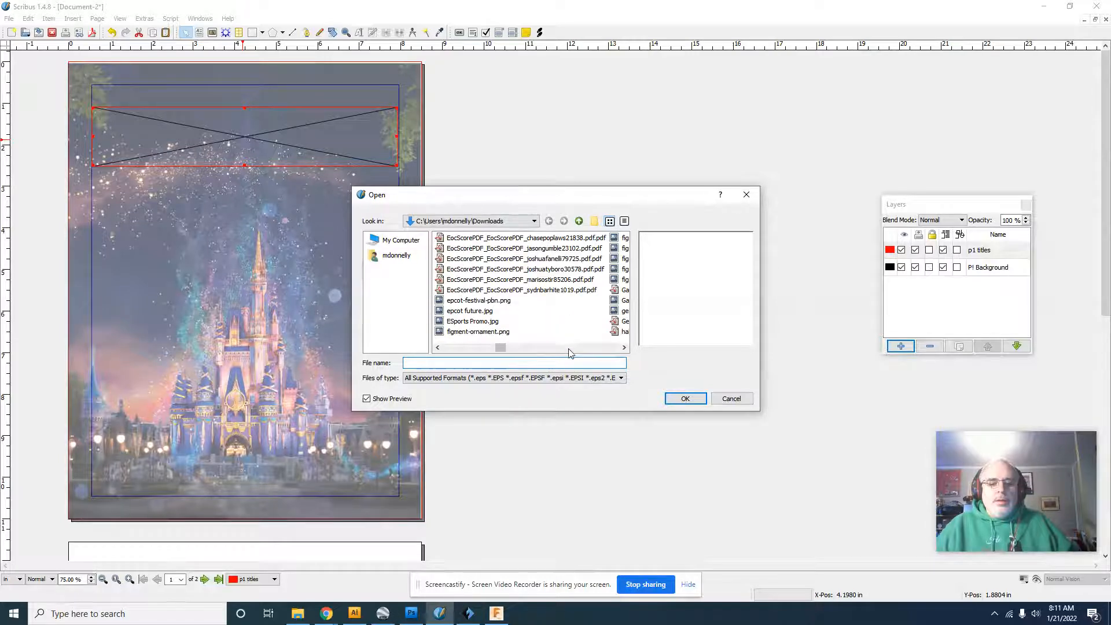
pyautogui.hscroll(5, 578, 353)
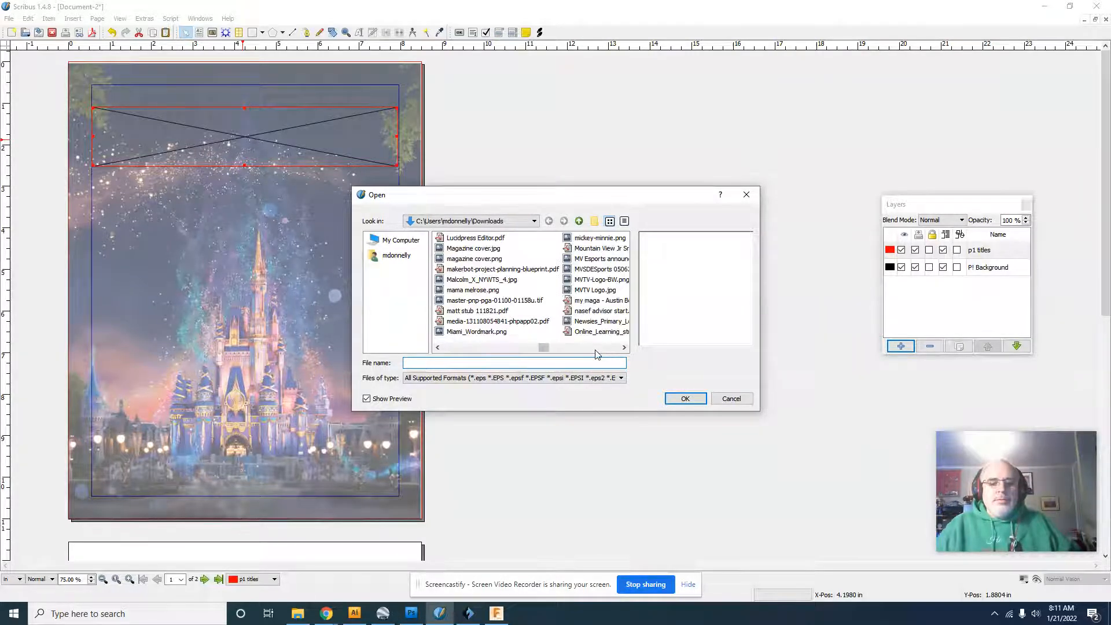
pyautogui.hscroll(5, 596, 354)
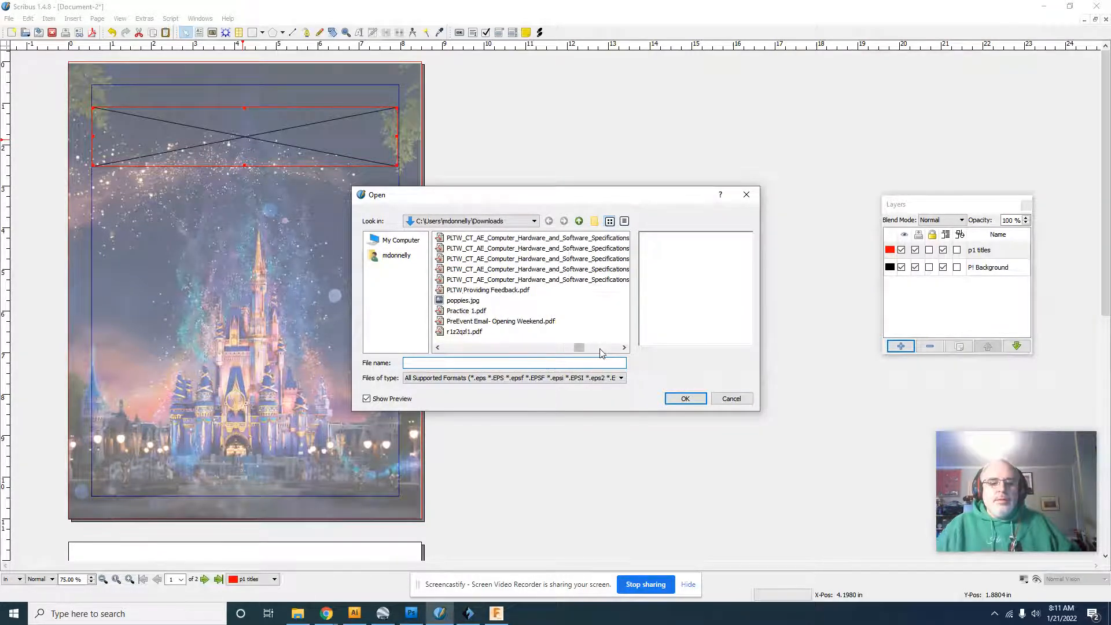
pyautogui.click(603, 347)
pyautogui.click(586, 347)
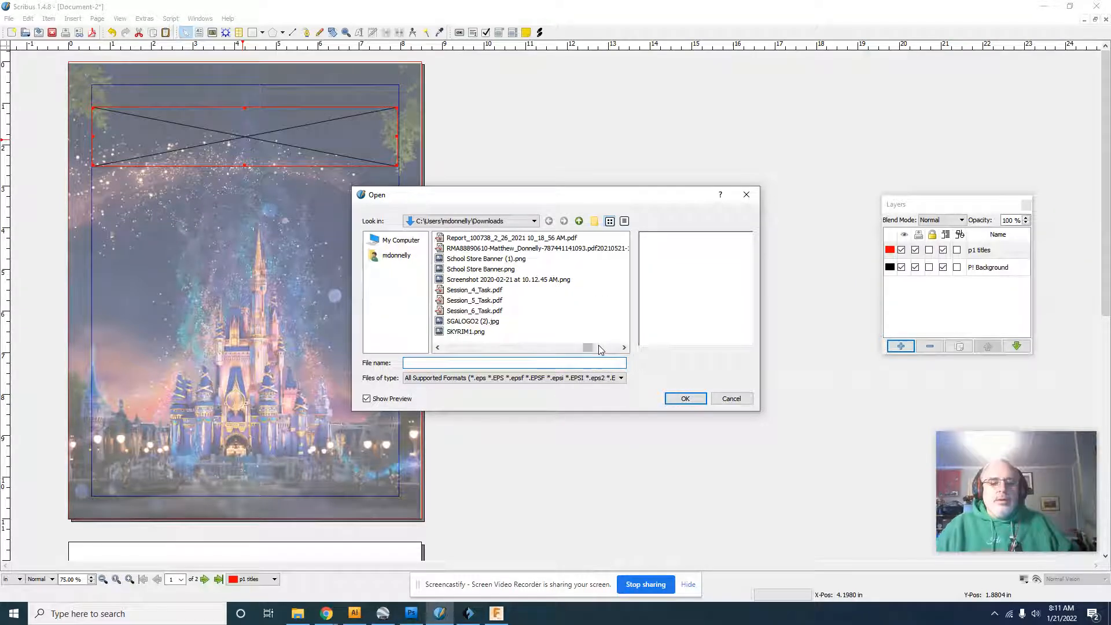
pyautogui.click(615, 349)
pyautogui.click(615, 349)
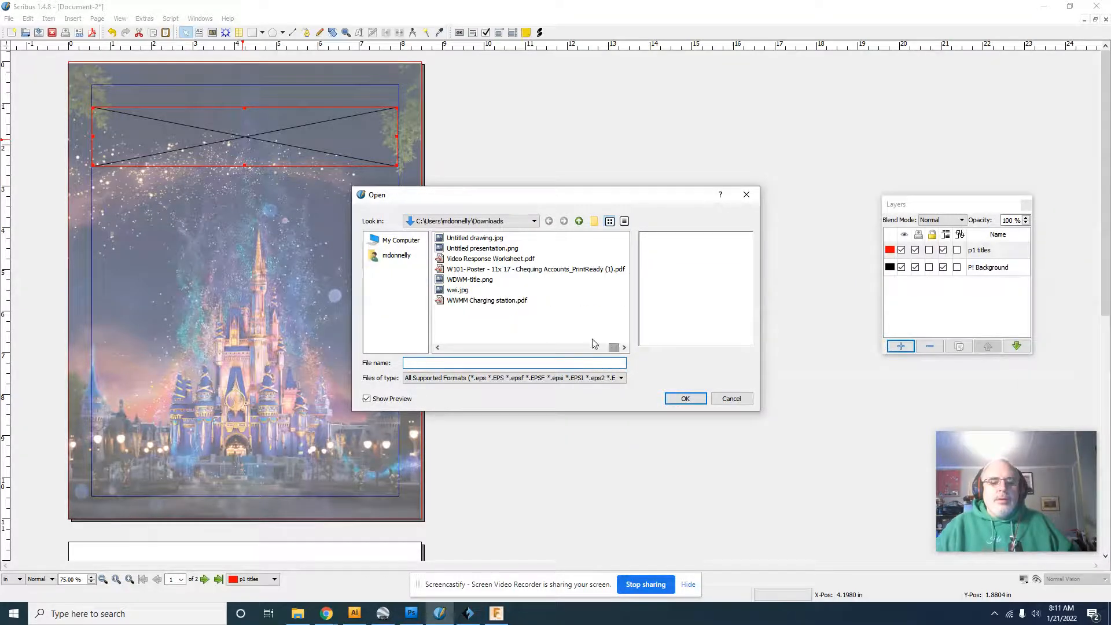
pyautogui.click(469, 279)
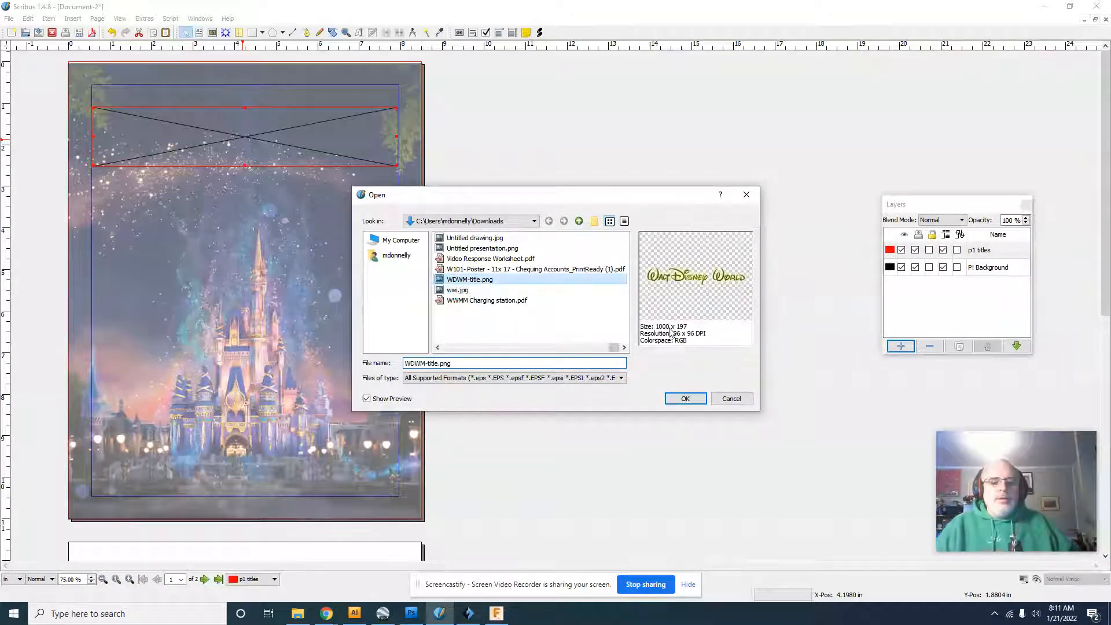
pyautogui.click(685, 399)
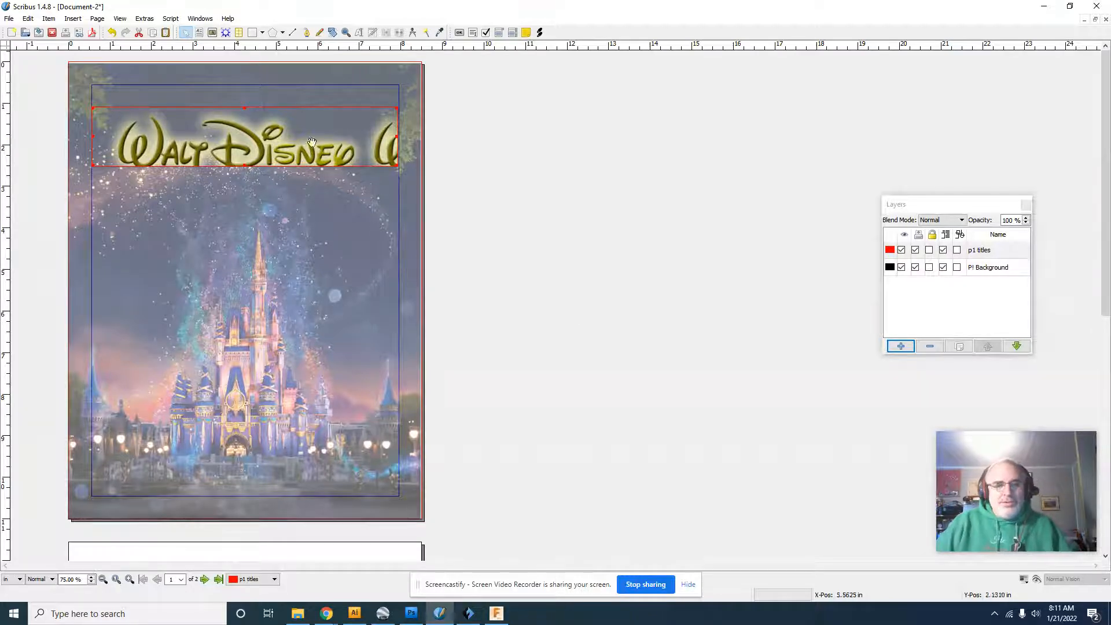
pyautogui.rightClick(231, 145)
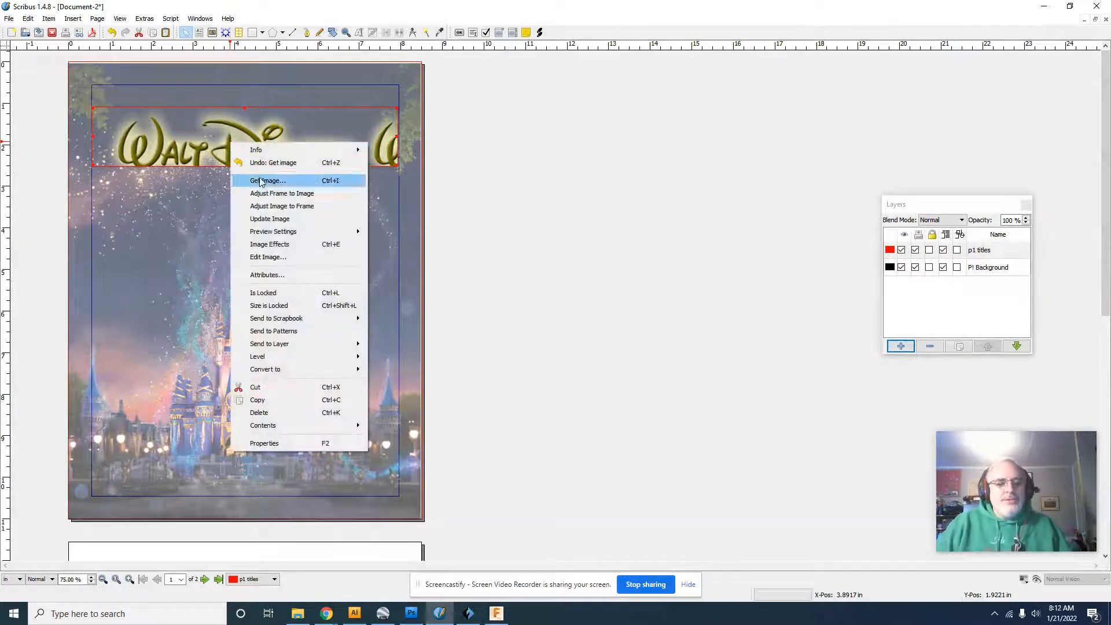
pyautogui.click(283, 206)
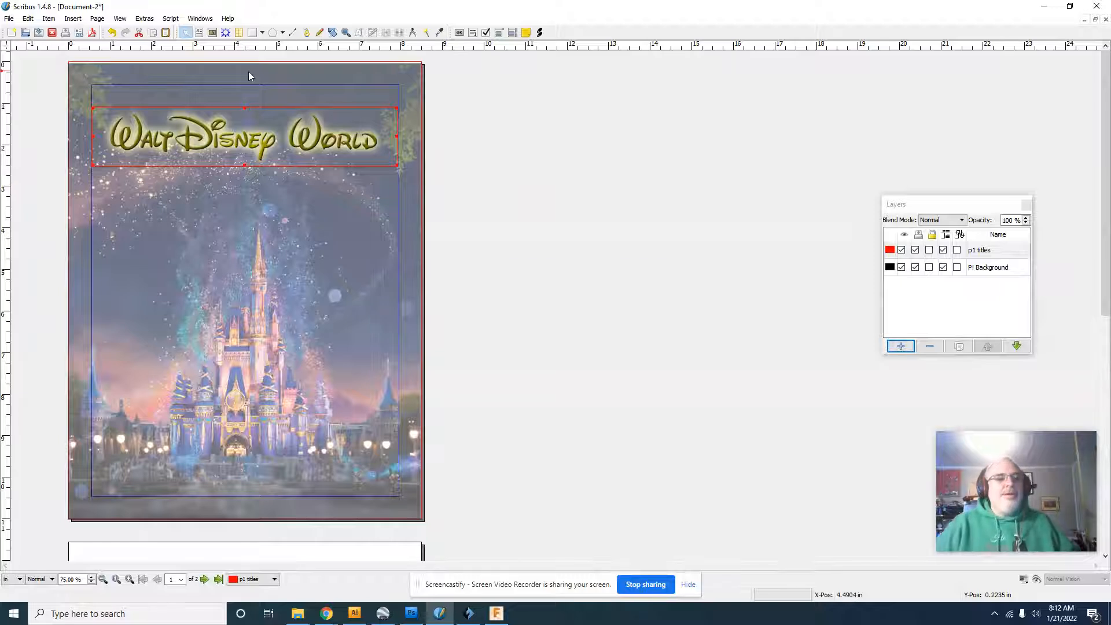
# Draw a text frame about 7.4 by 1.2 in between the margins directly below the title image and enter "MONTHLY" in it.
pyautogui.click(200, 33)
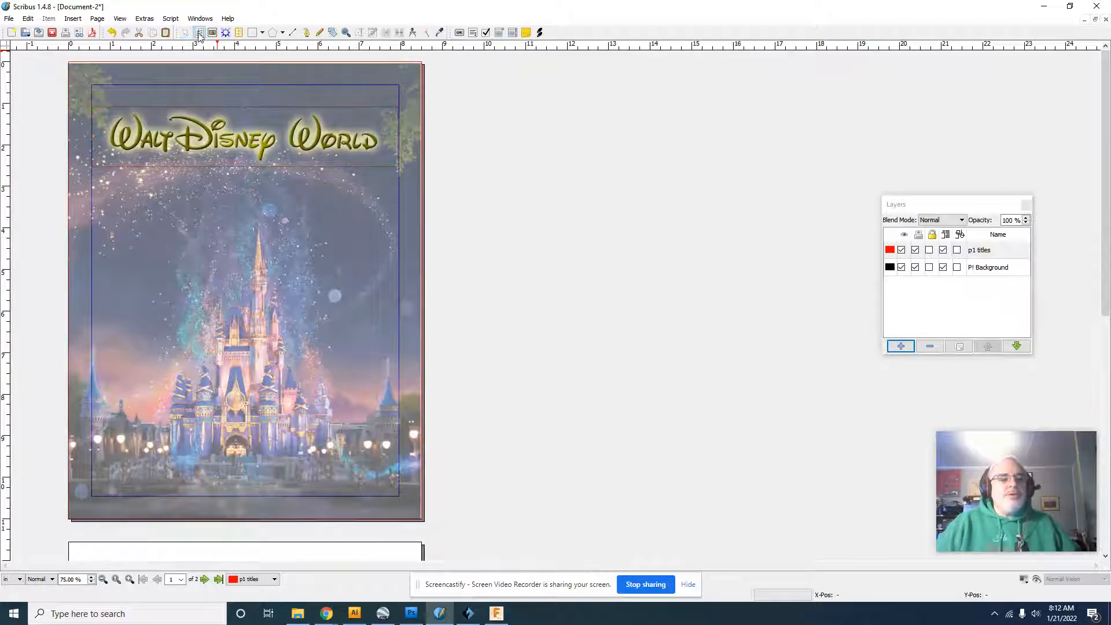
pyautogui.moveTo(97, 174); pyautogui.dragTo(398, 217)
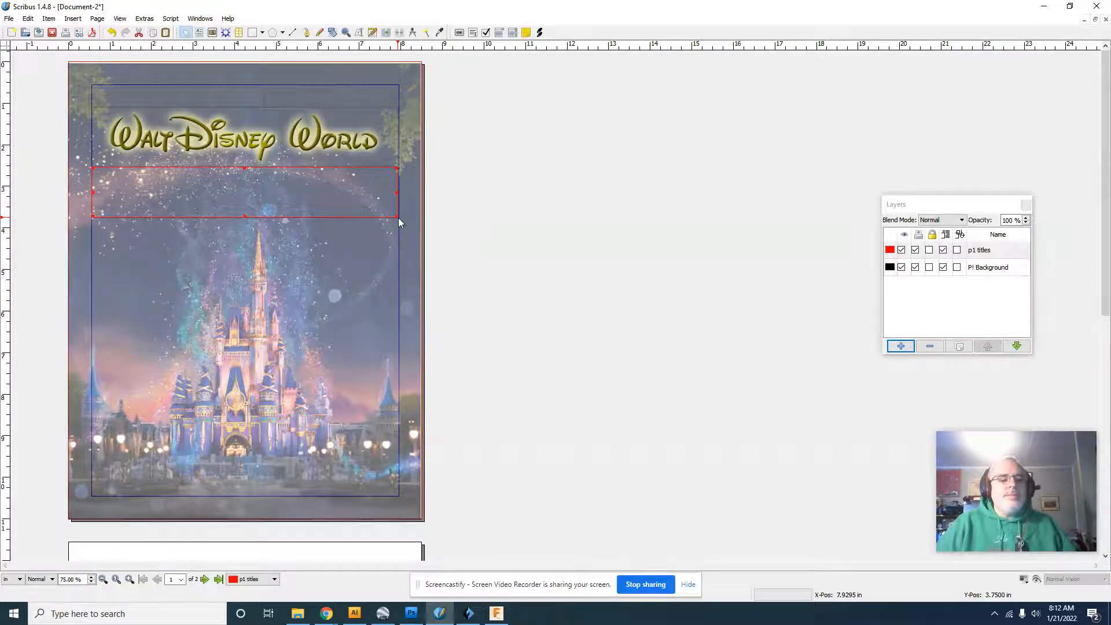
pyautogui.doubleClick(221, 198)
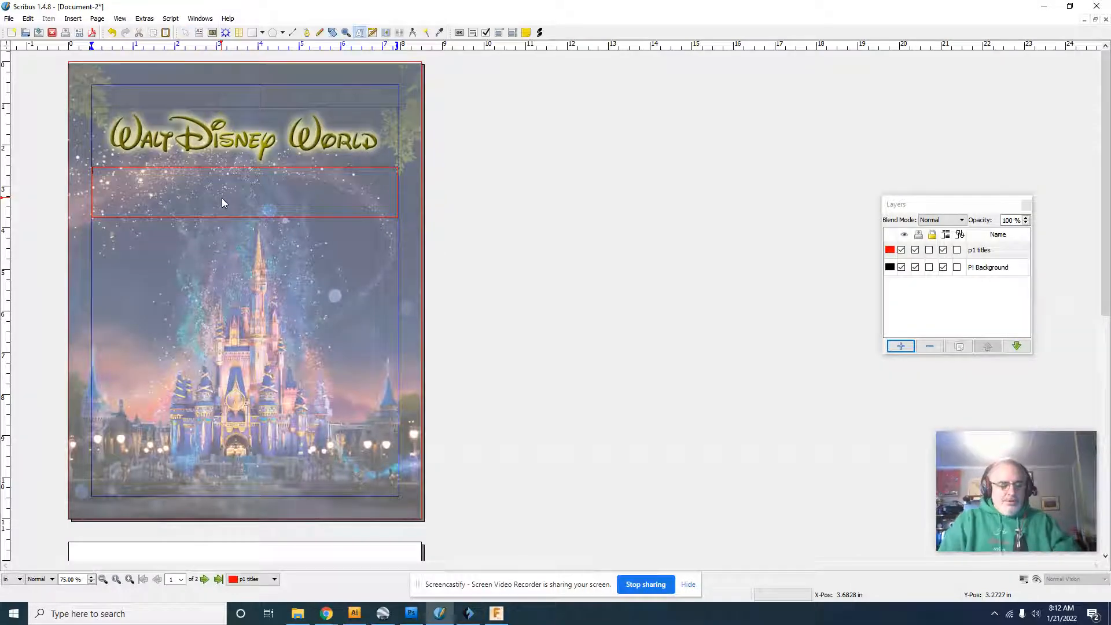
pyautogui.write('MONTHLY')
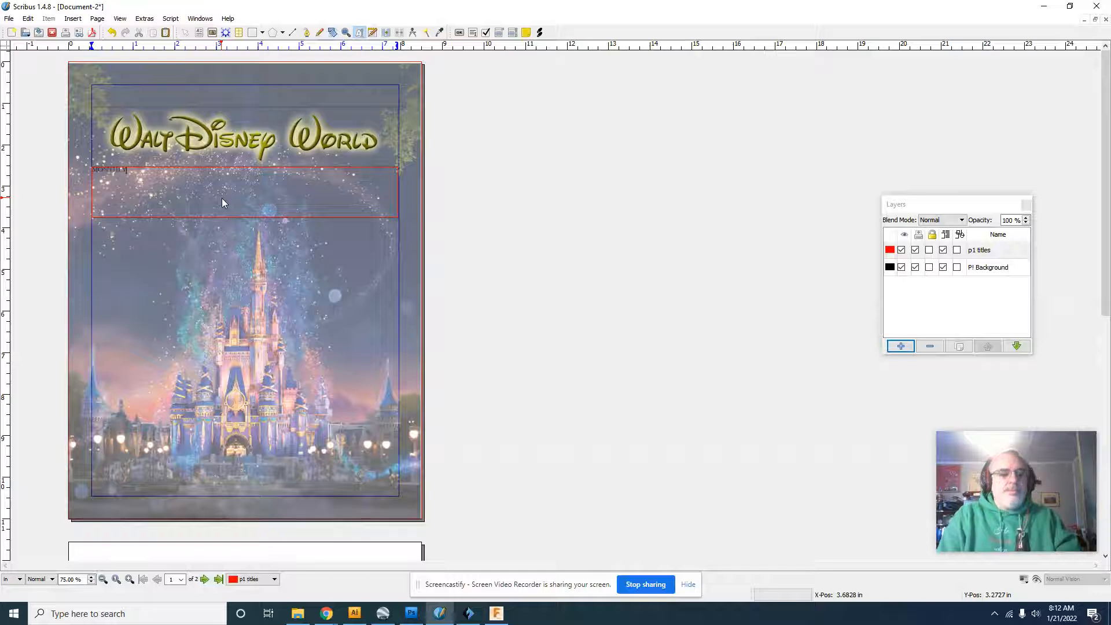
# Select all of the MONTHLY text and open its text properties.
pyautogui.hotkey('ctrl', 'a')
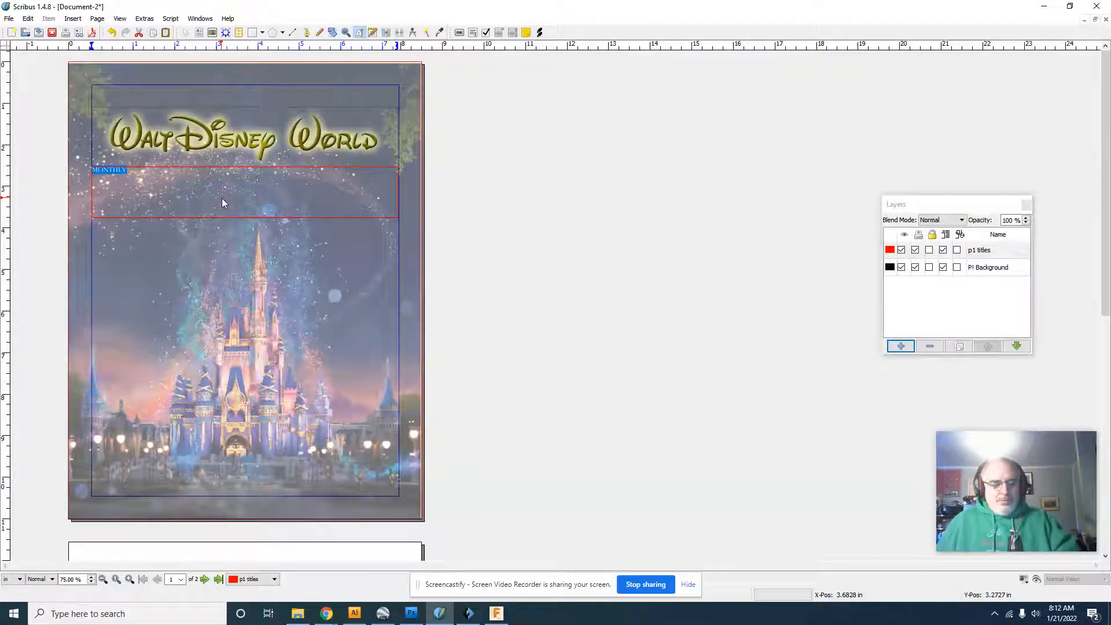
pyautogui.press('F2')
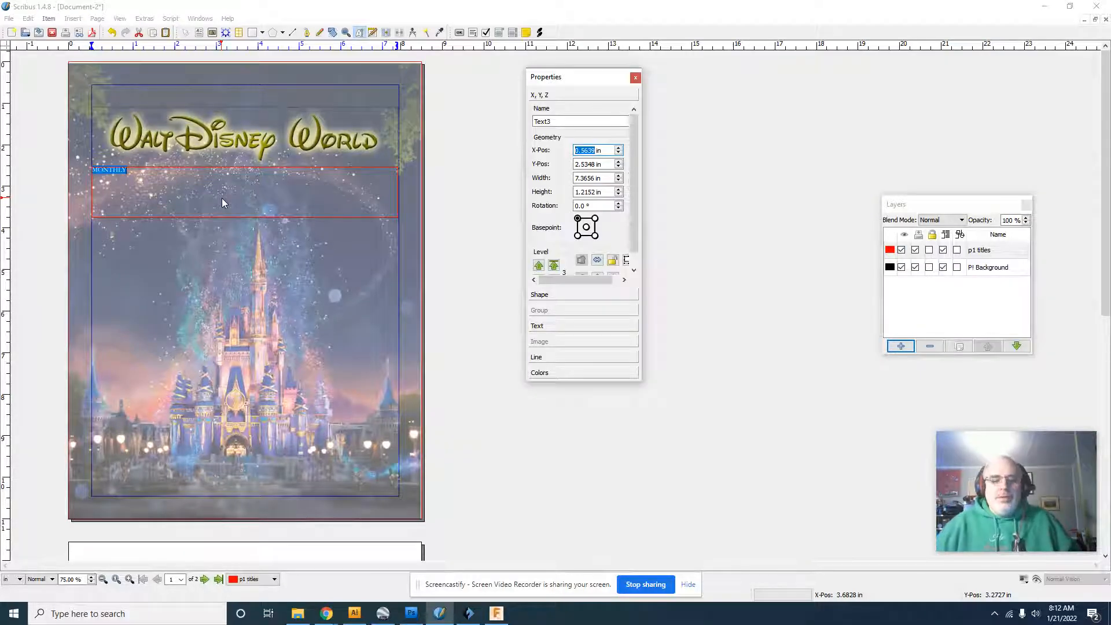
pyautogui.click(550, 325)
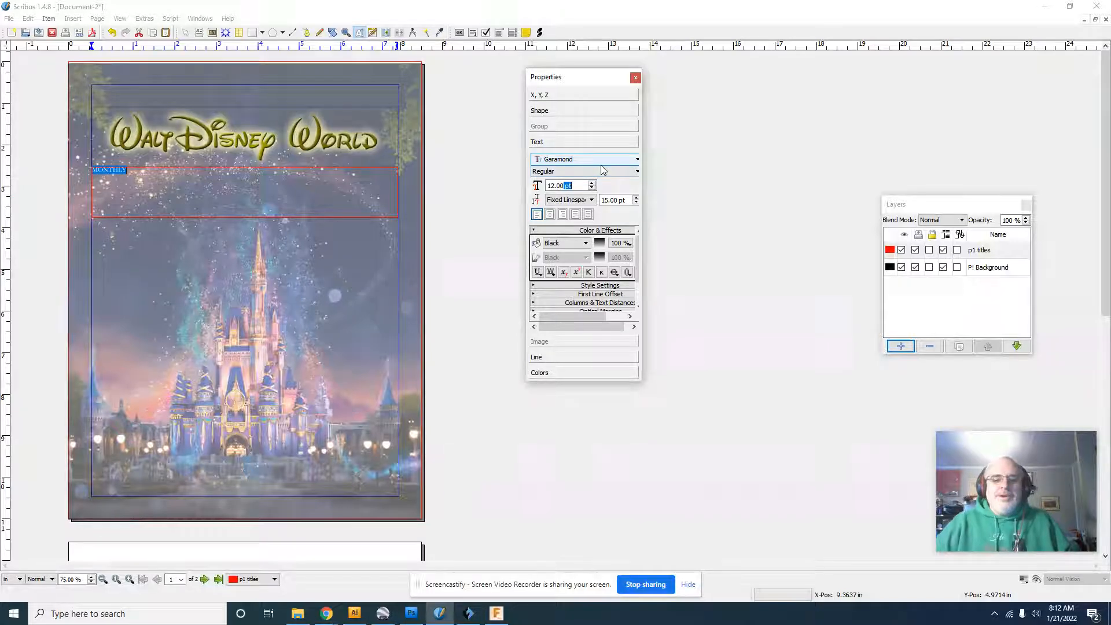
# Try to switch the MONTHLY text's line spacing to automatic.
pyautogui.click(578, 202)
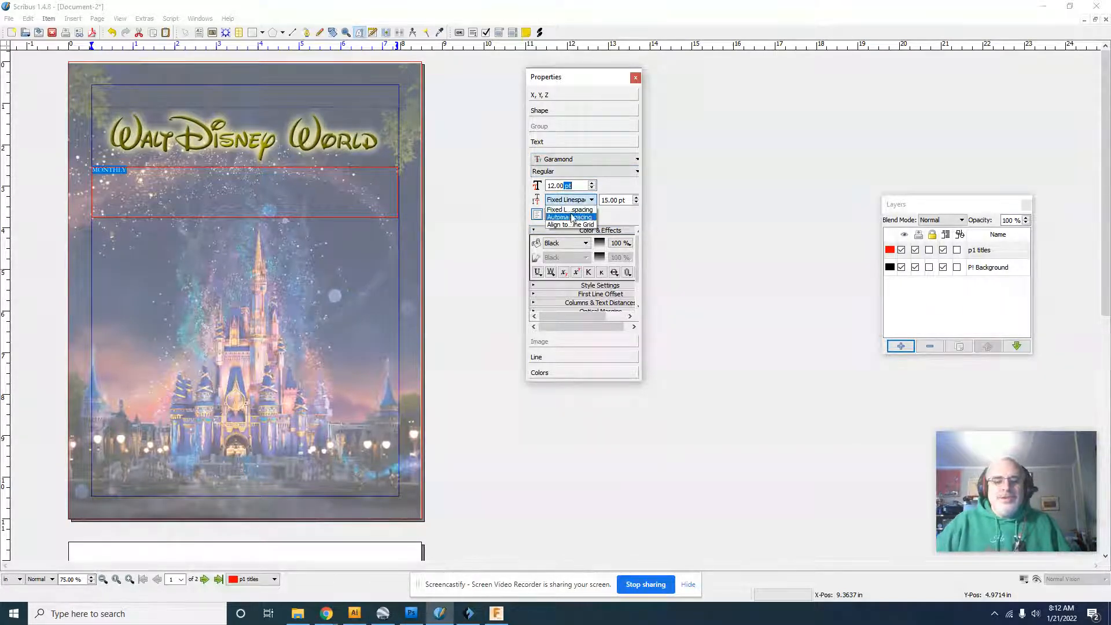
pyautogui.click(571, 217)
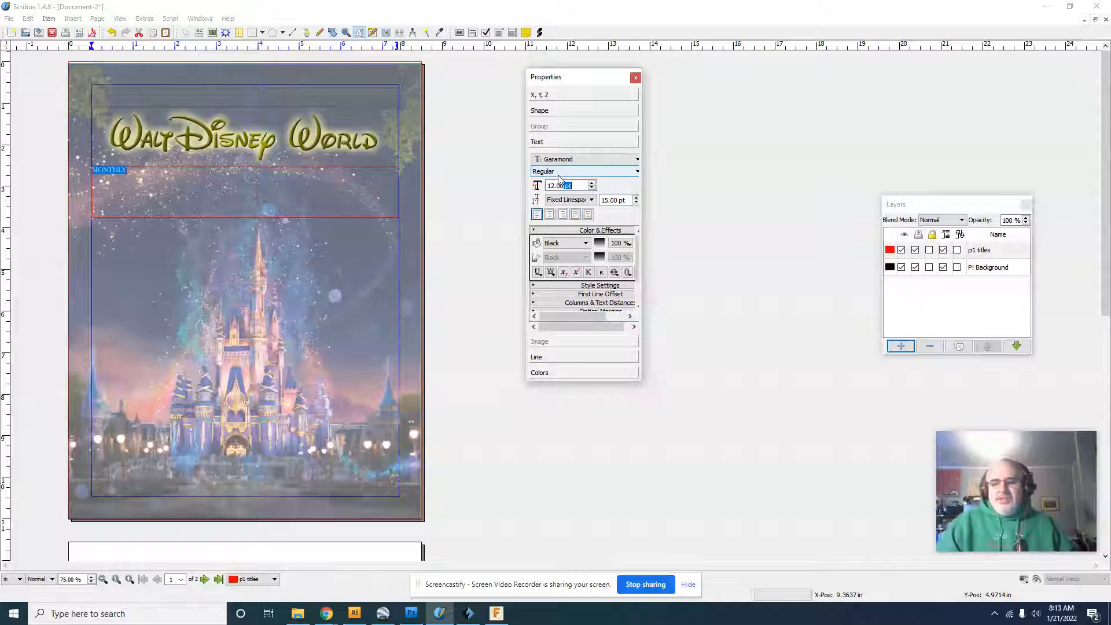
pyautogui.click(589, 201)
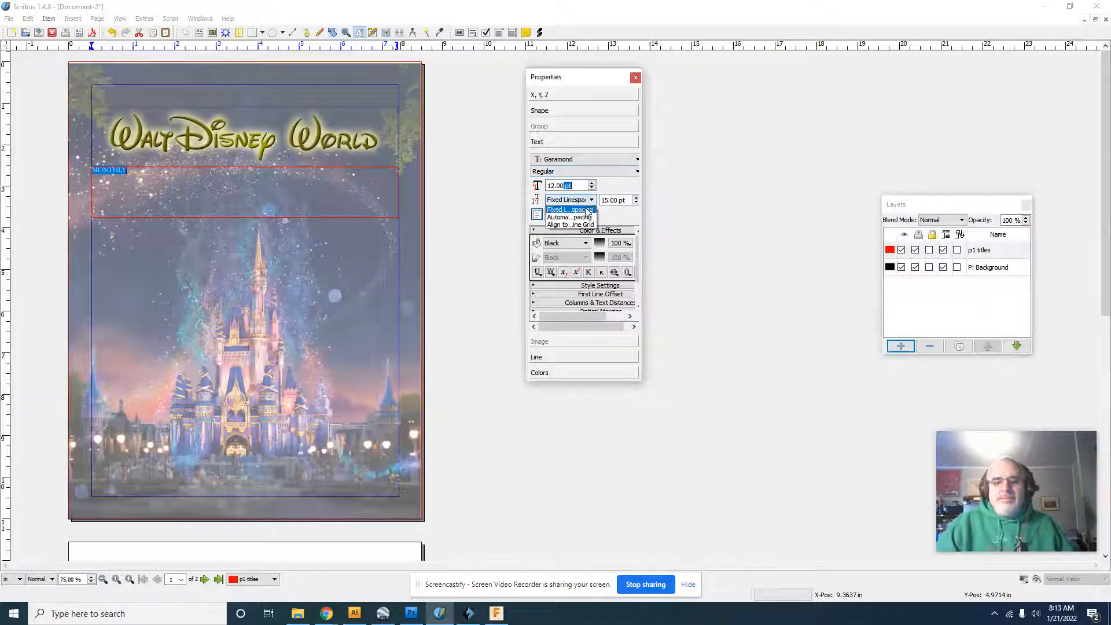
pyautogui.click(578, 218)
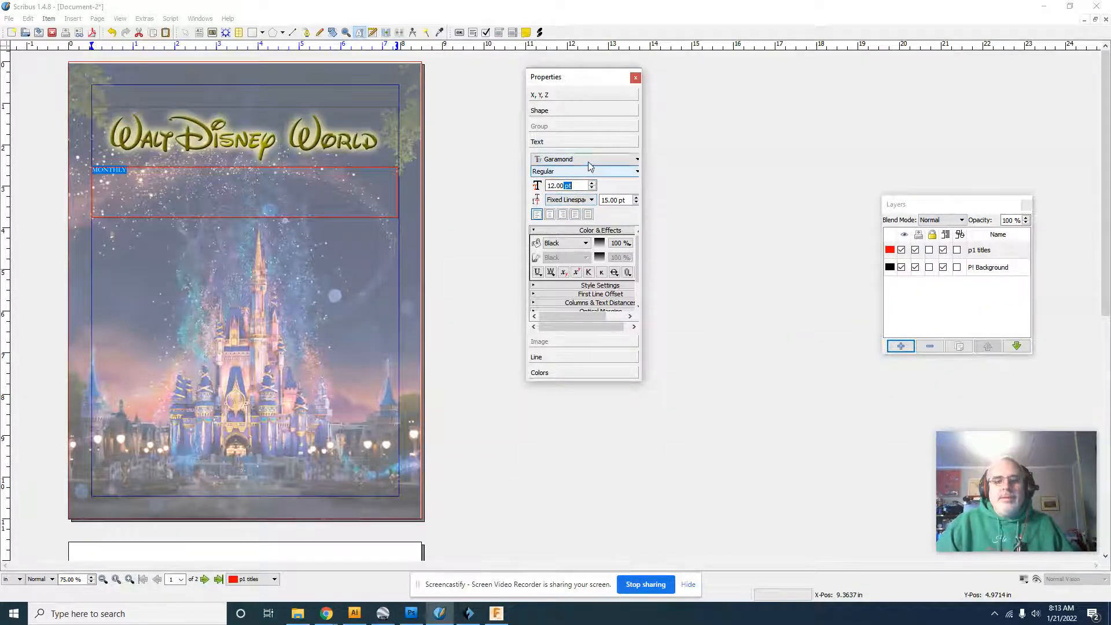
# Change the font of the MONTHLY text to Times New Roman.
pyautogui.click(589, 162)
pyautogui.scroll(-8, 586, 185)
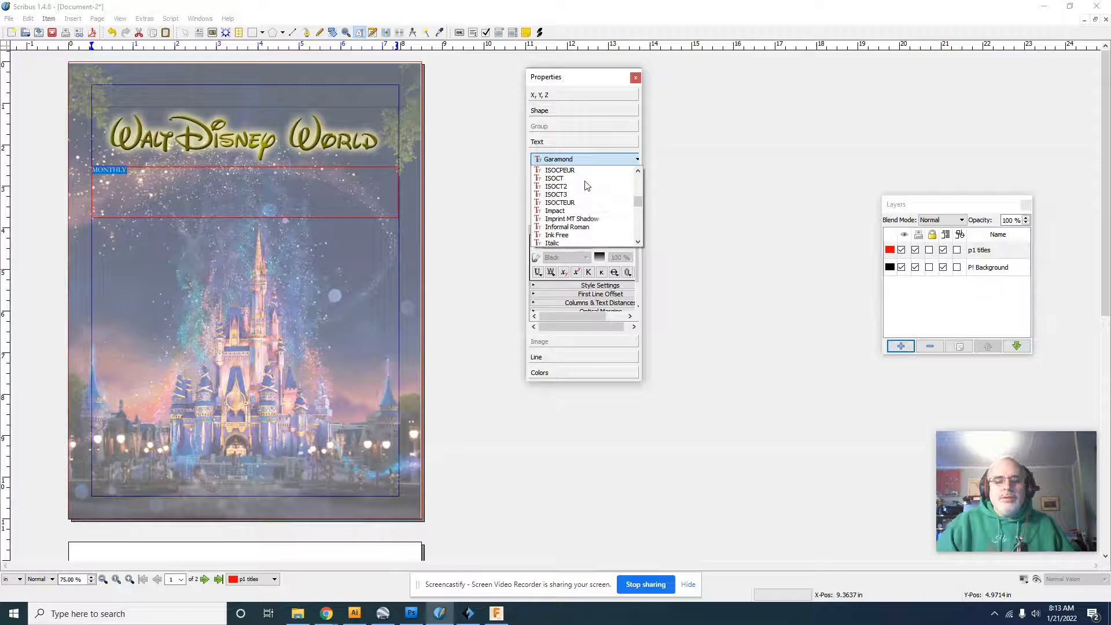
pyautogui.scroll(-2, 586, 185)
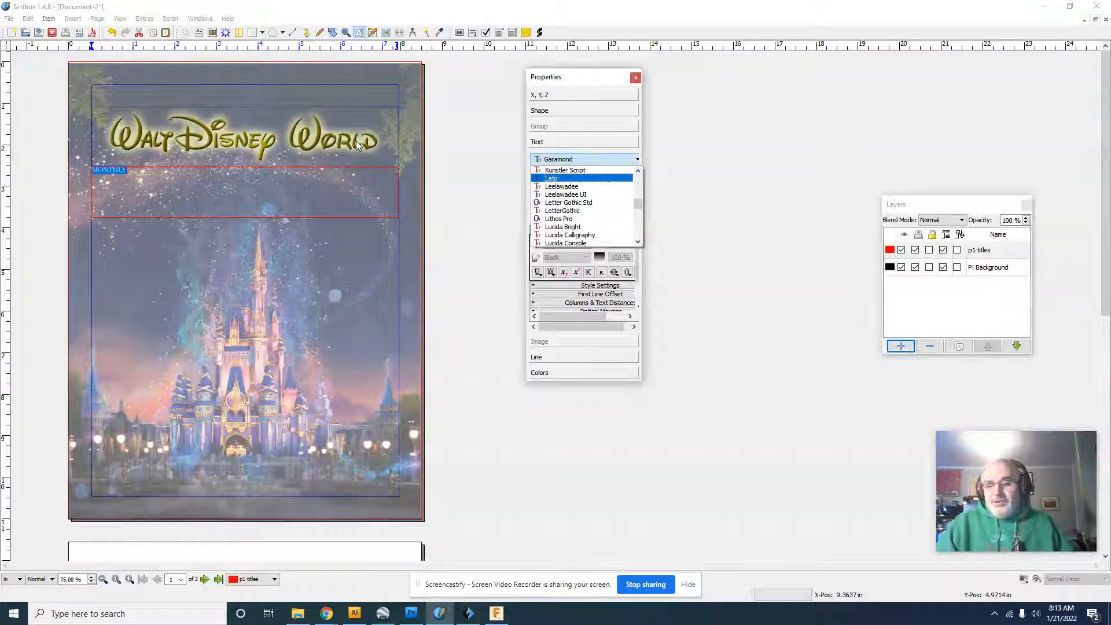
pyautogui.scroll(-8, 553, 204)
pyautogui.scroll(-10, 553, 204)
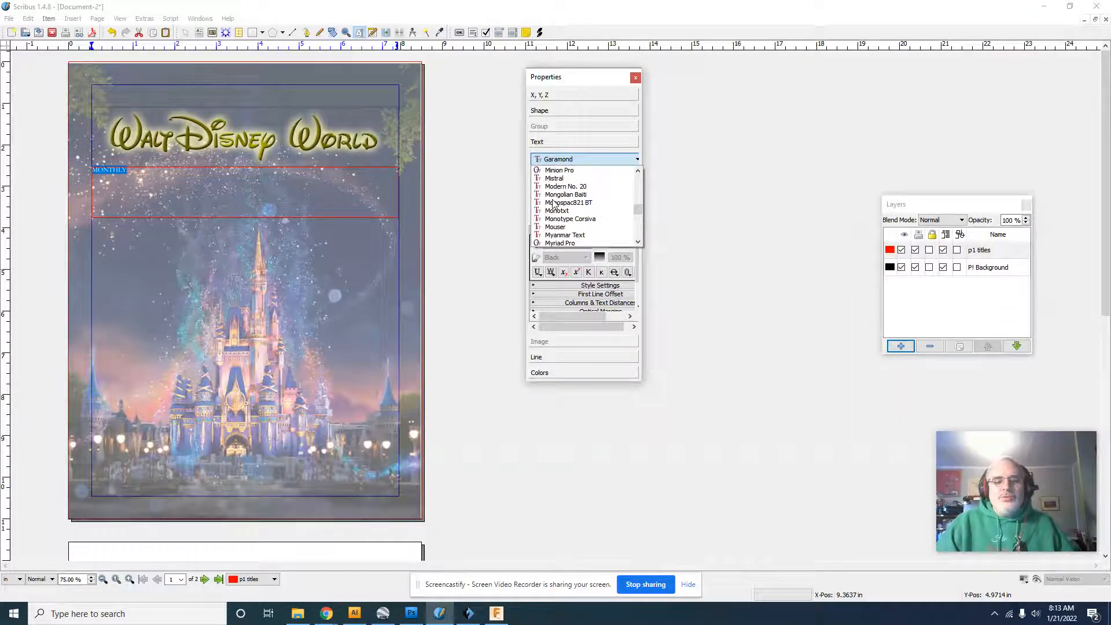
pyautogui.scroll(-12, 553, 204)
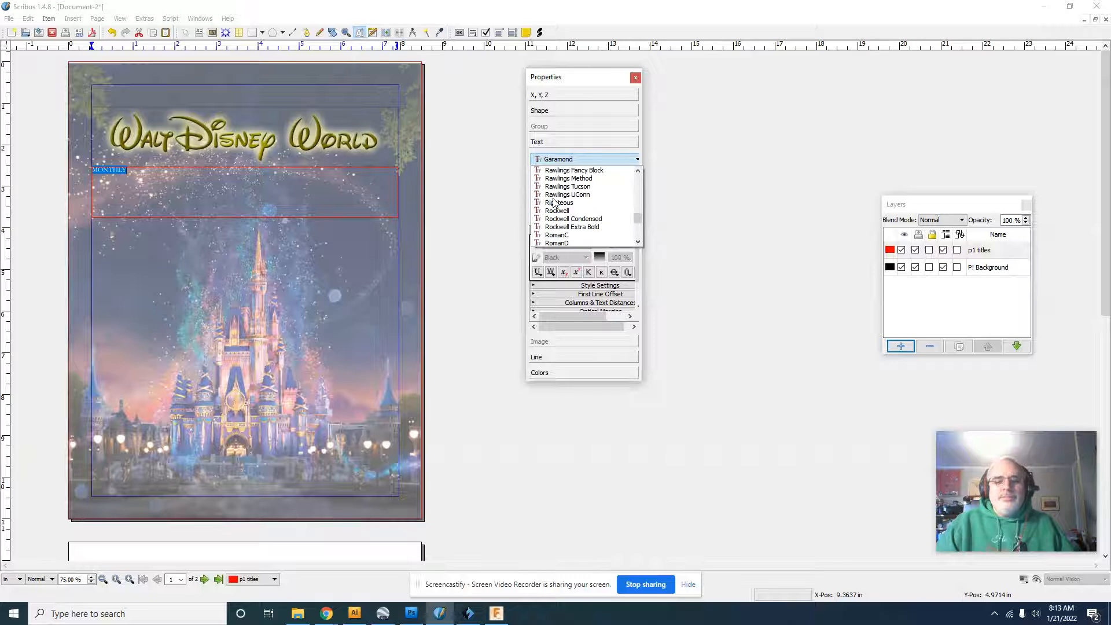
pyautogui.scroll(-7, 555, 196)
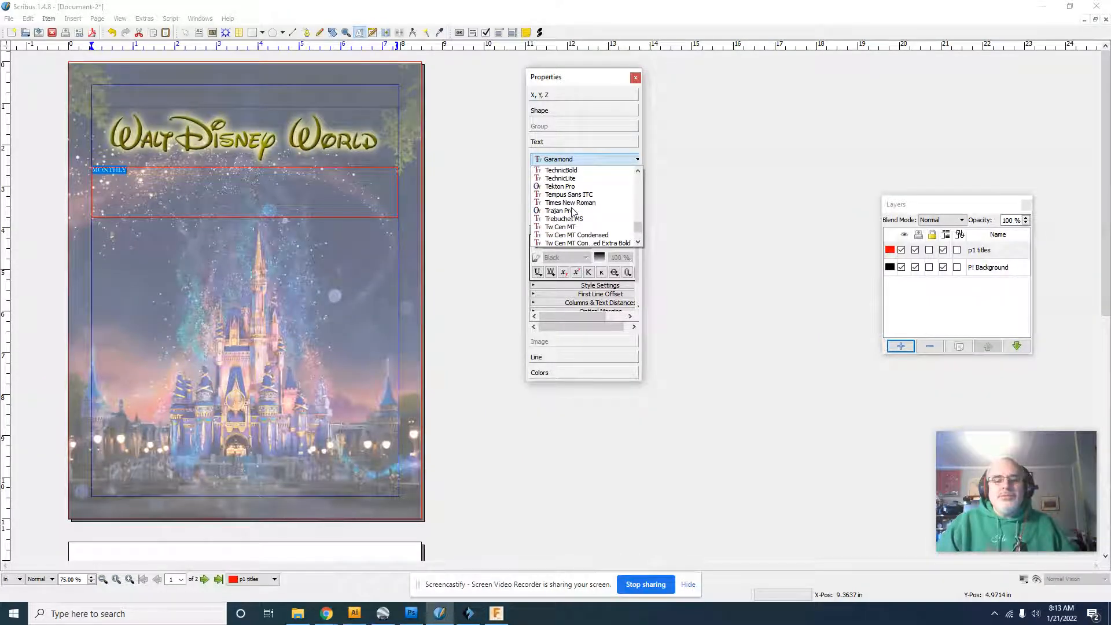
pyautogui.click(569, 202)
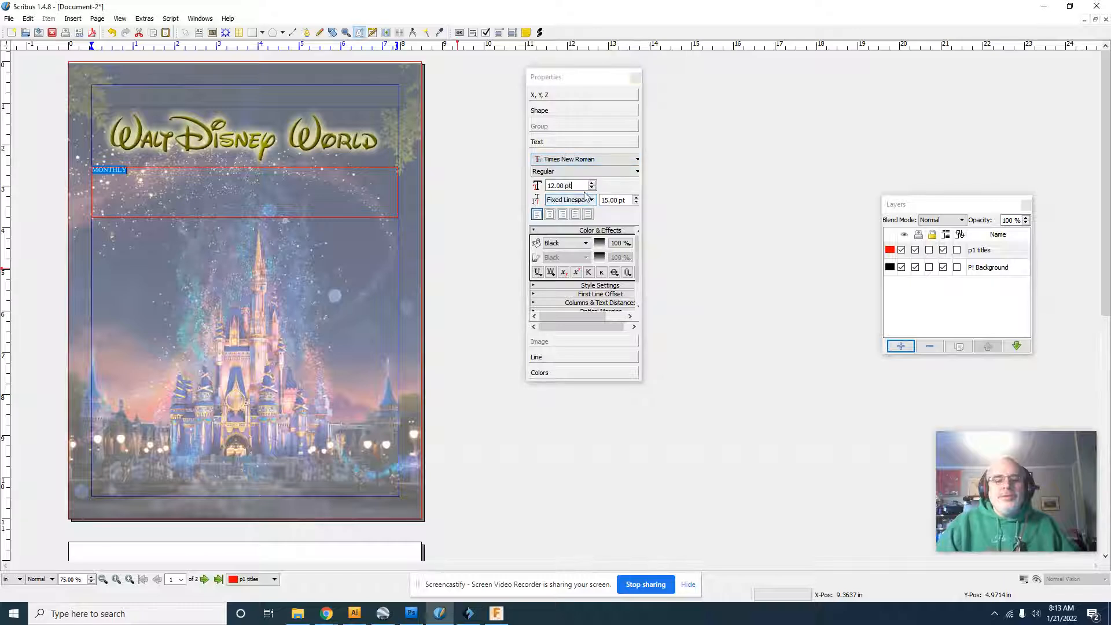
# Set the MONTHLY text's font size to 48 pt and center it in its frame.
pyautogui.scroll(9, 593, 186)
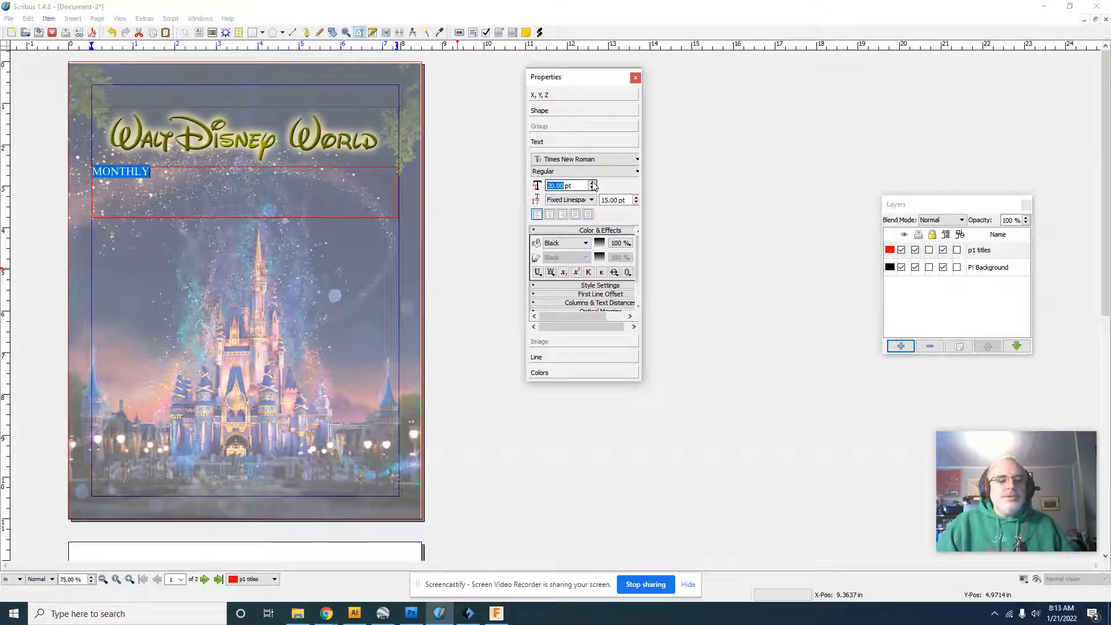
pyautogui.scroll(12, 592, 186)
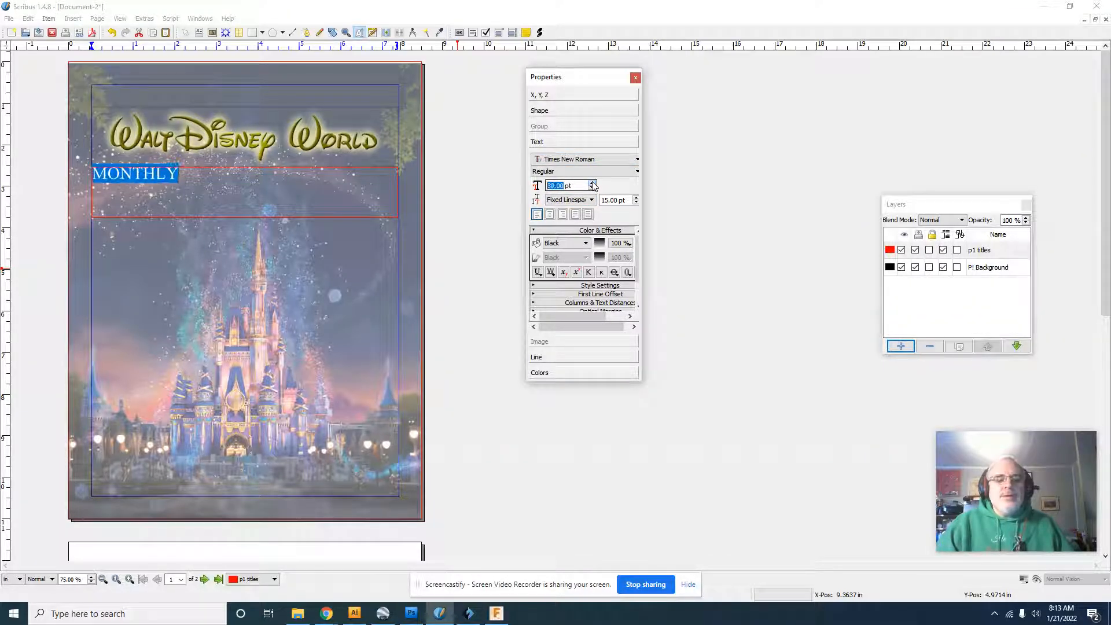
pyautogui.scroll(9, 592, 186)
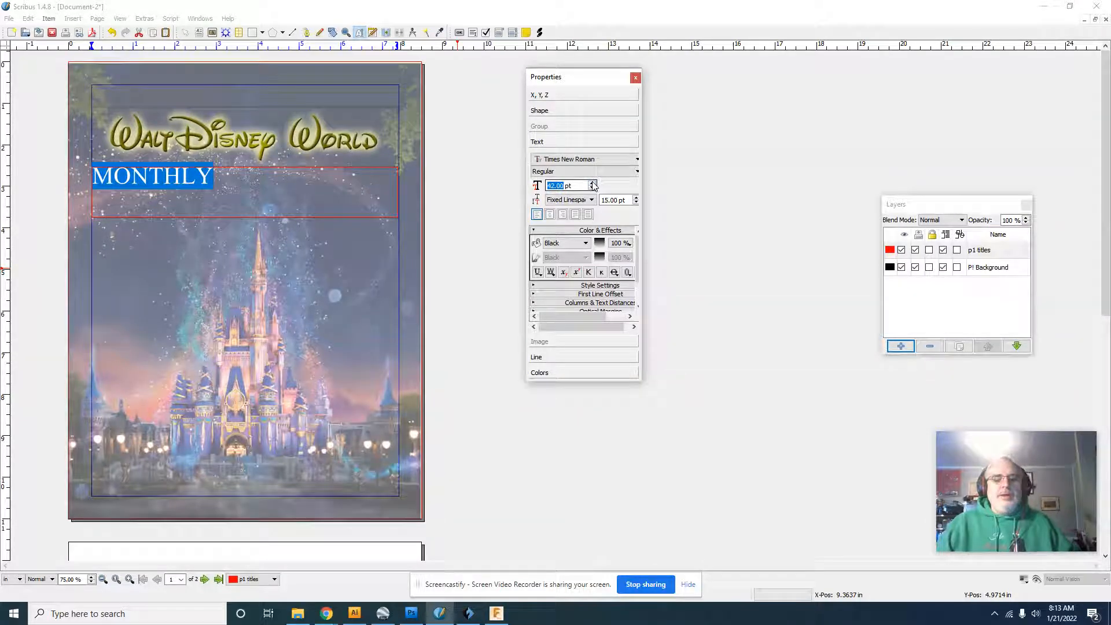
pyautogui.scroll(4, 592, 185)
pyautogui.scroll(2, 593, 186)
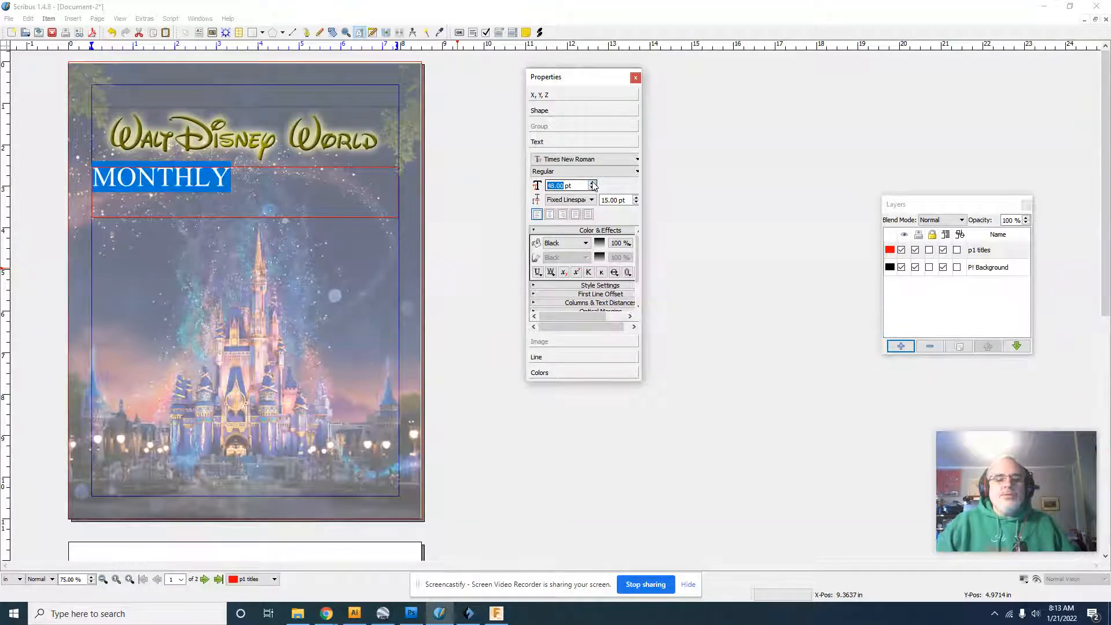
pyautogui.click(550, 215)
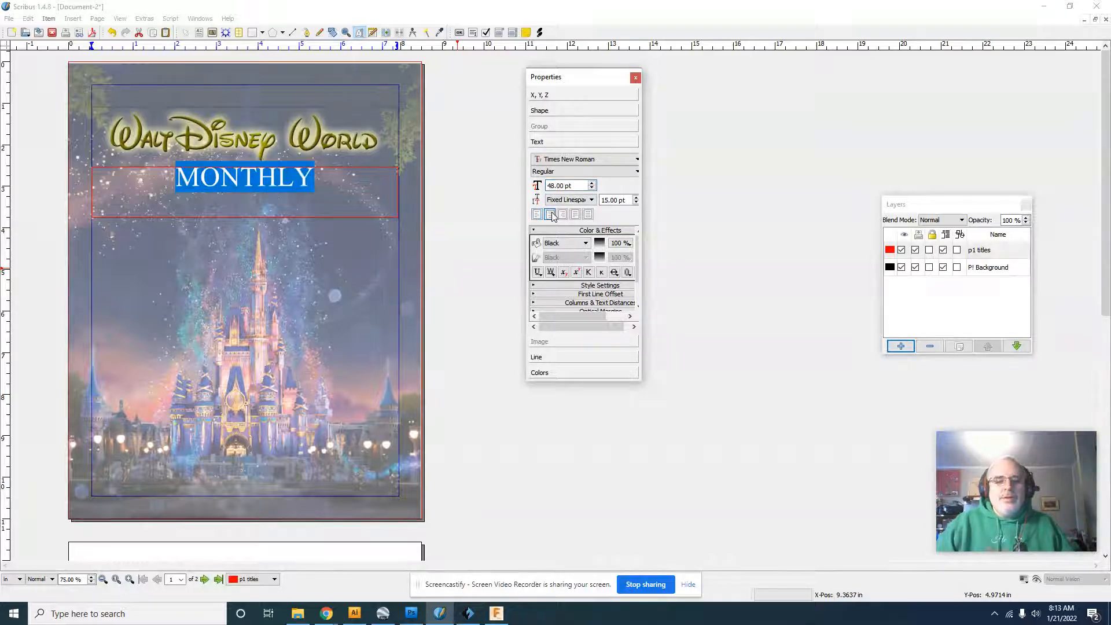
# Set the fill color of the MONTHLY text to Yellow.
pyautogui.click(585, 243)
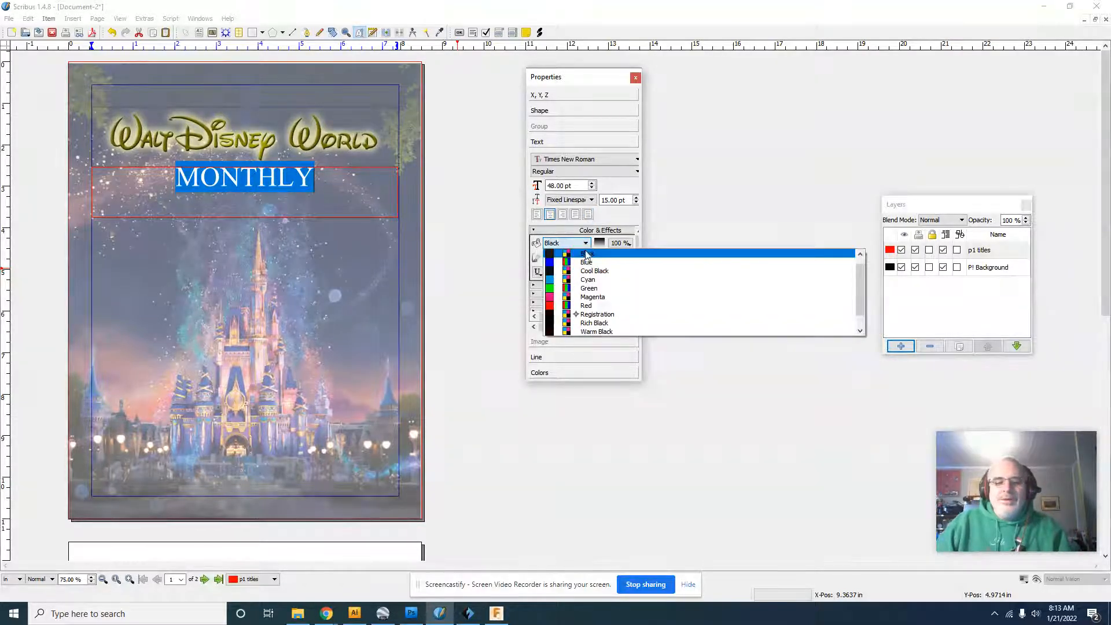
pyautogui.scroll(-1, 593, 282)
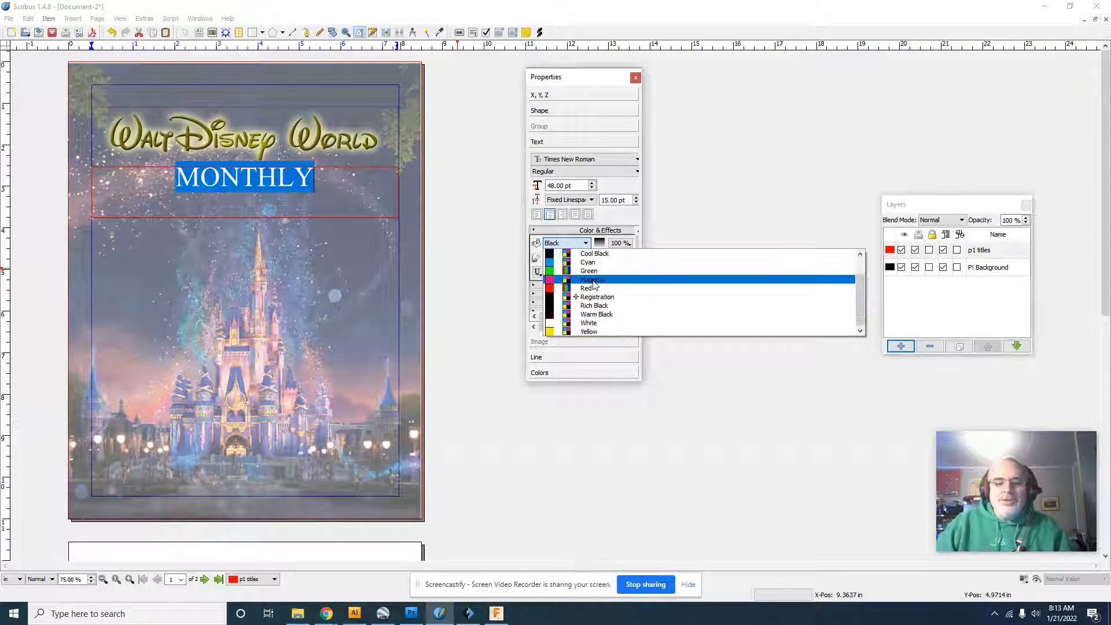
pyautogui.click(578, 332)
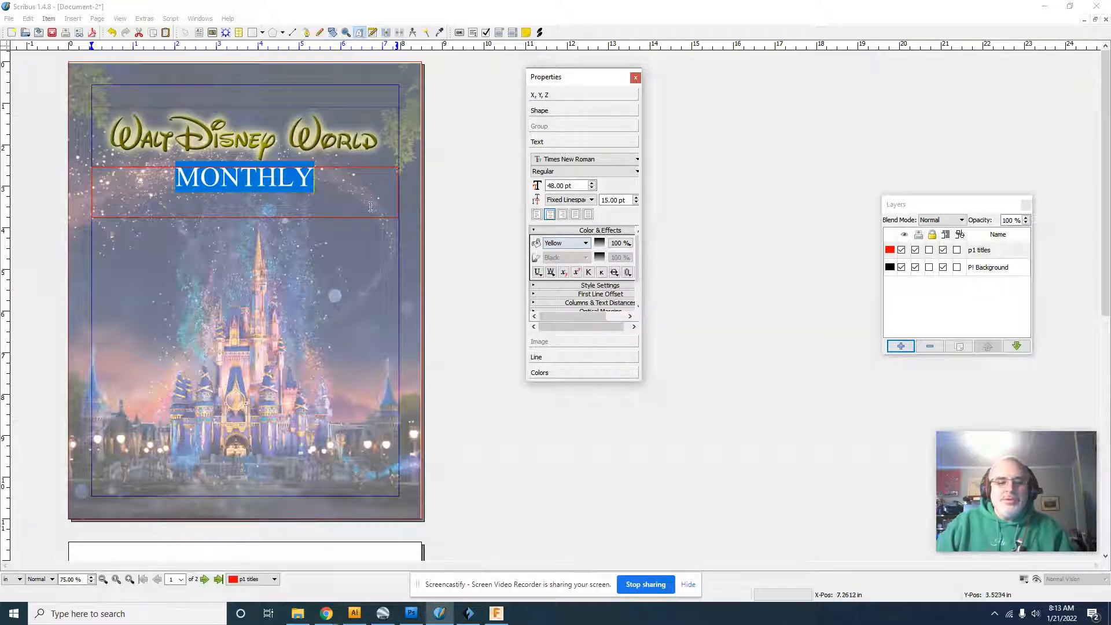
# Turn on the outline effect for the MONTHLY text with a White stroke color, and finish editing the text.
pyautogui.click(629, 273)
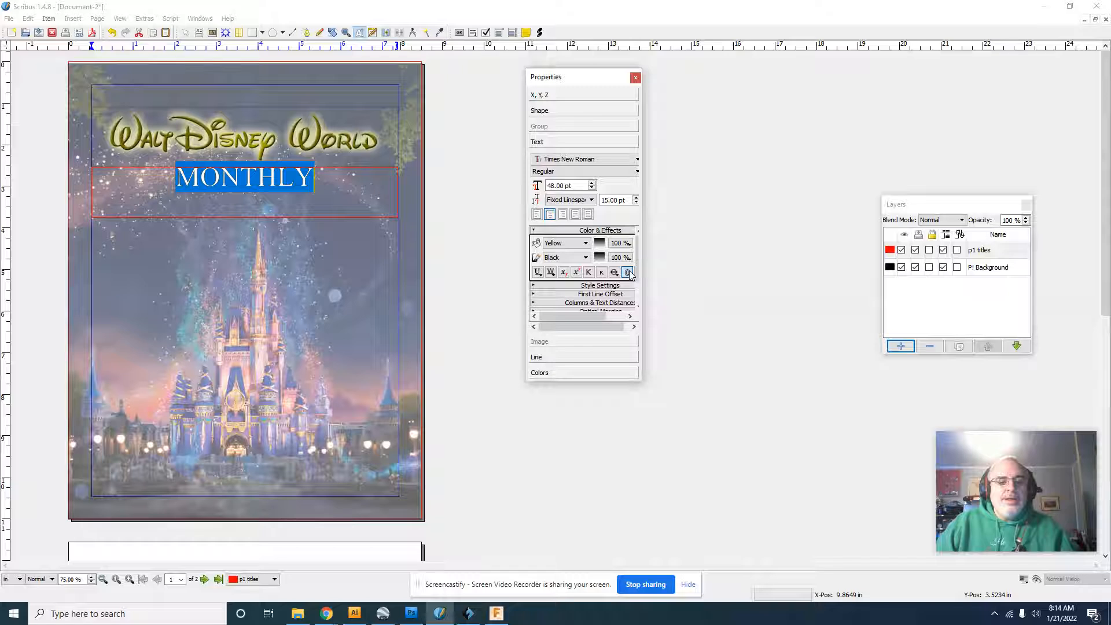
pyautogui.click(575, 259)
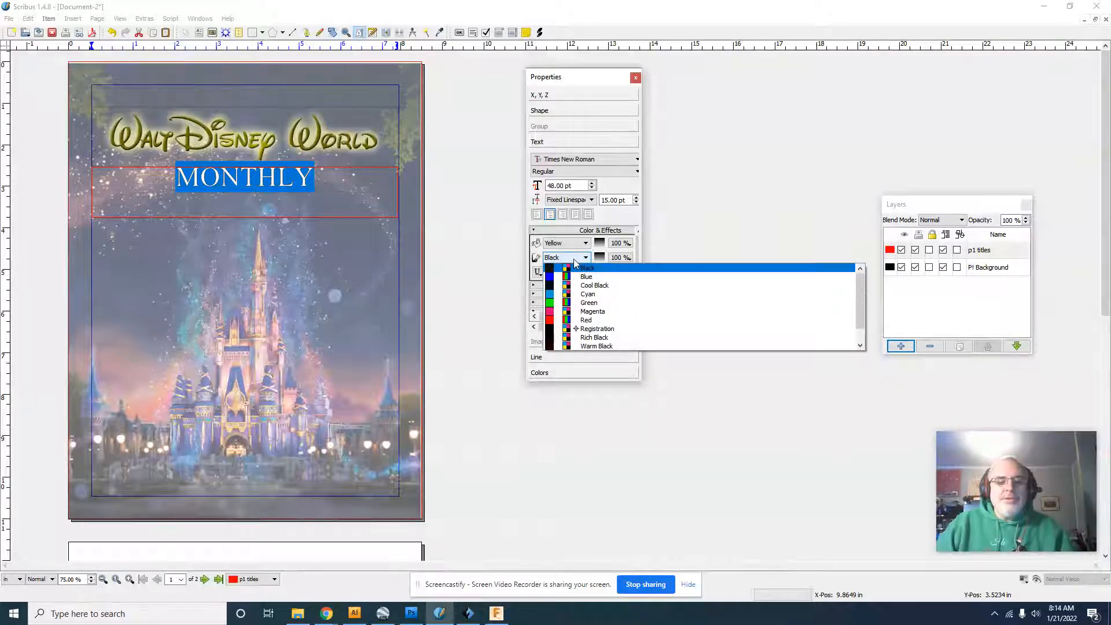
pyautogui.scroll(-1, 593, 324)
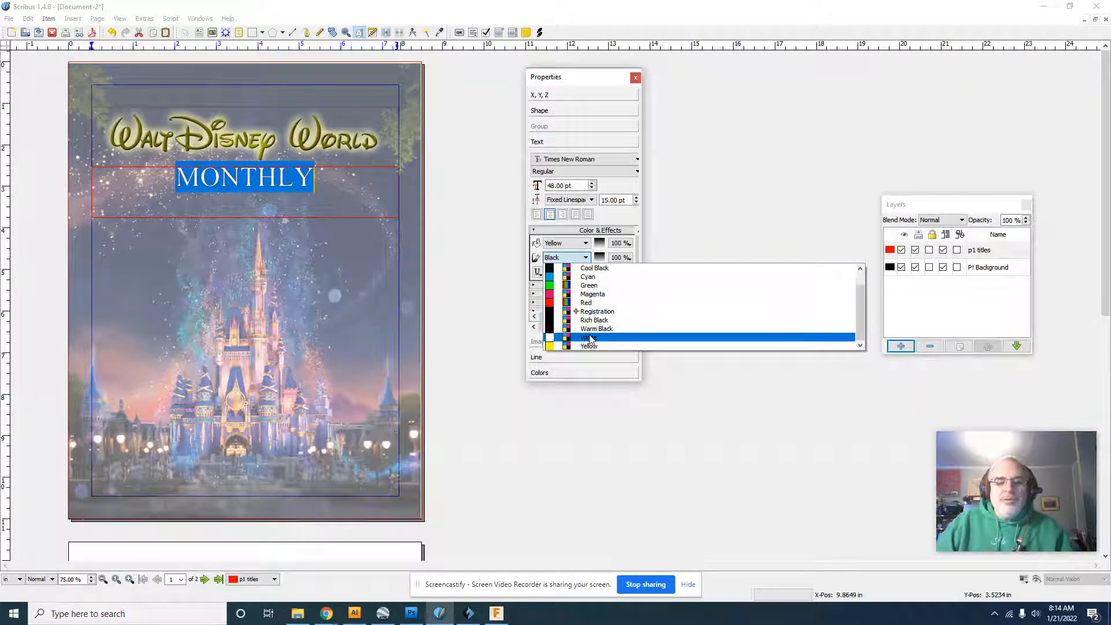
pyautogui.click(588, 337)
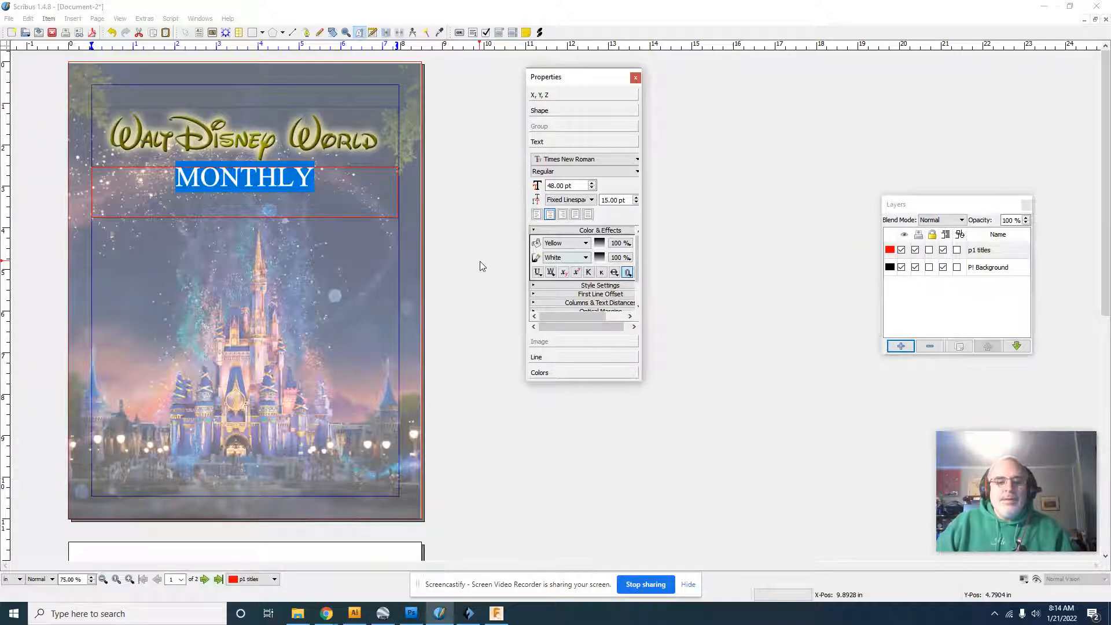
pyautogui.click(635, 78)
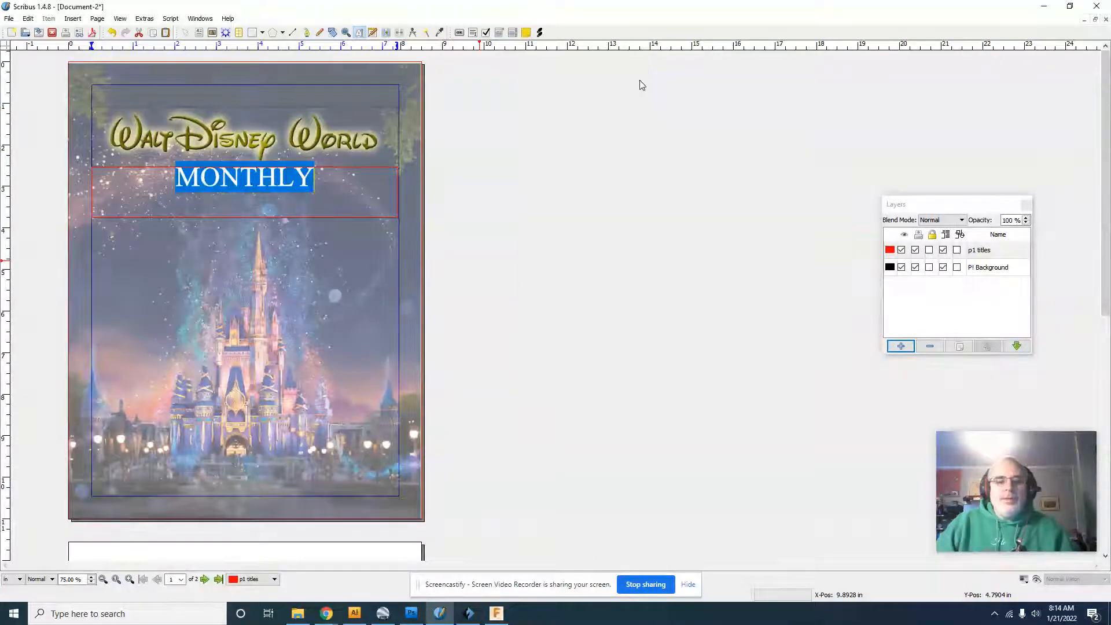
pyautogui.click(463, 158)
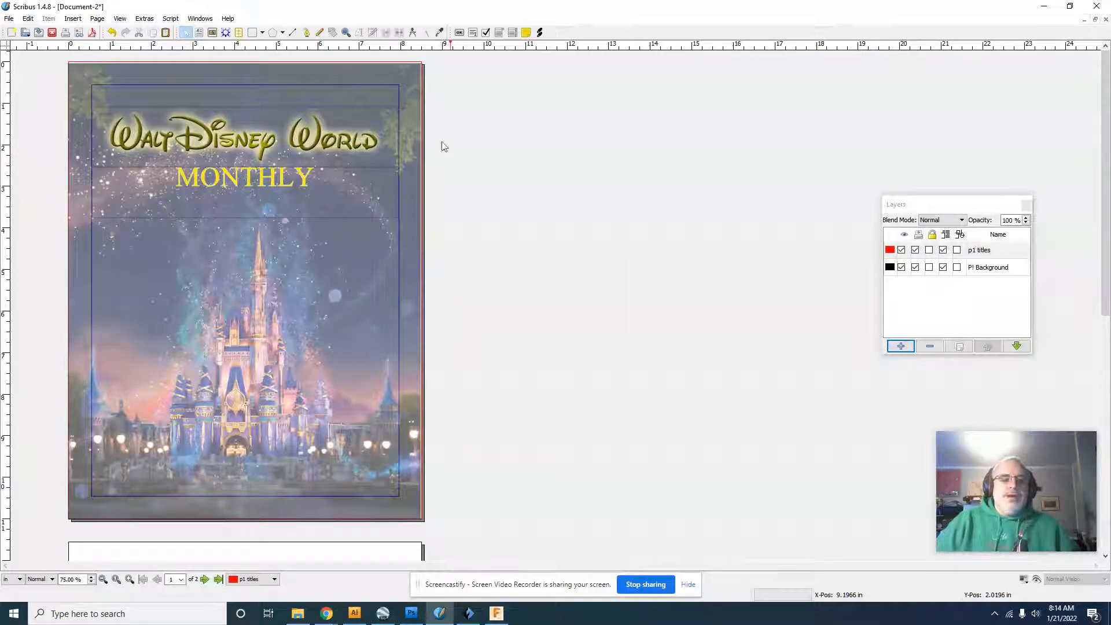
# Draw a small image frame on the p1 titles layer, just above the start of the Walt Disney World title.
pyautogui.click(214, 33)
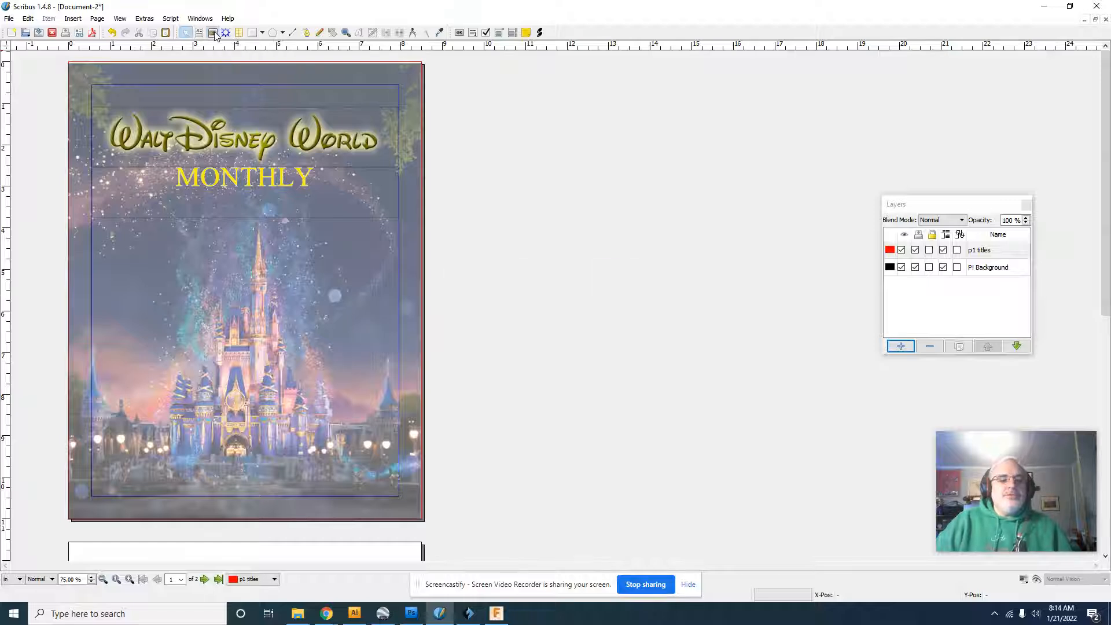
pyautogui.moveTo(119, 80); pyautogui.dragTo(176, 106)
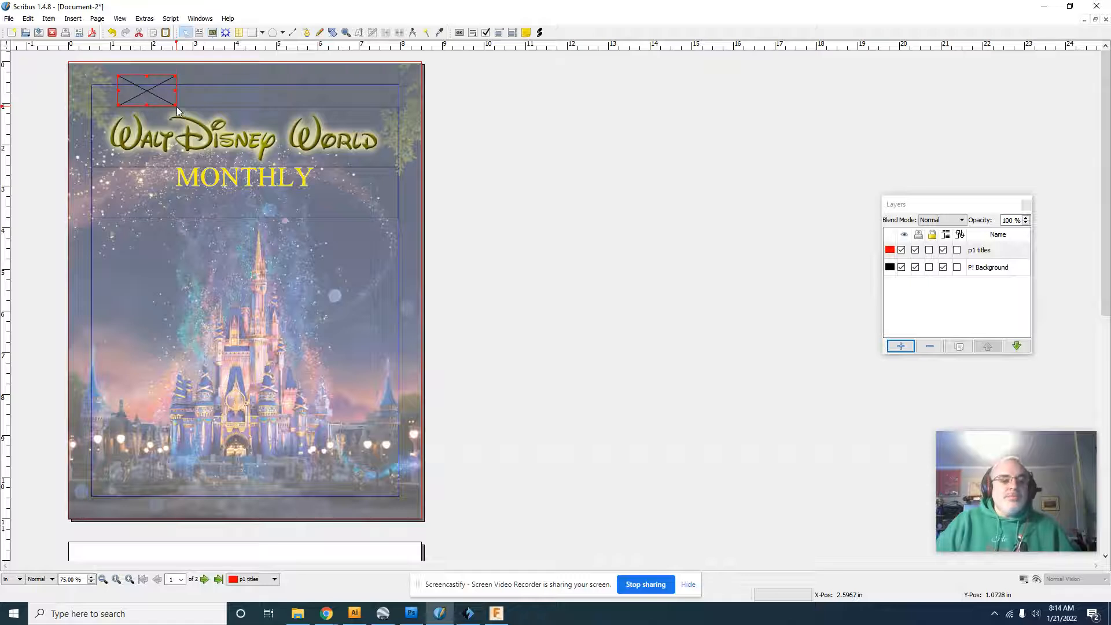
# Load epcot future.jpg from the Downloads folder into the small image frame and adjust the image to the frame.
pyautogui.doubleClick(149, 92)
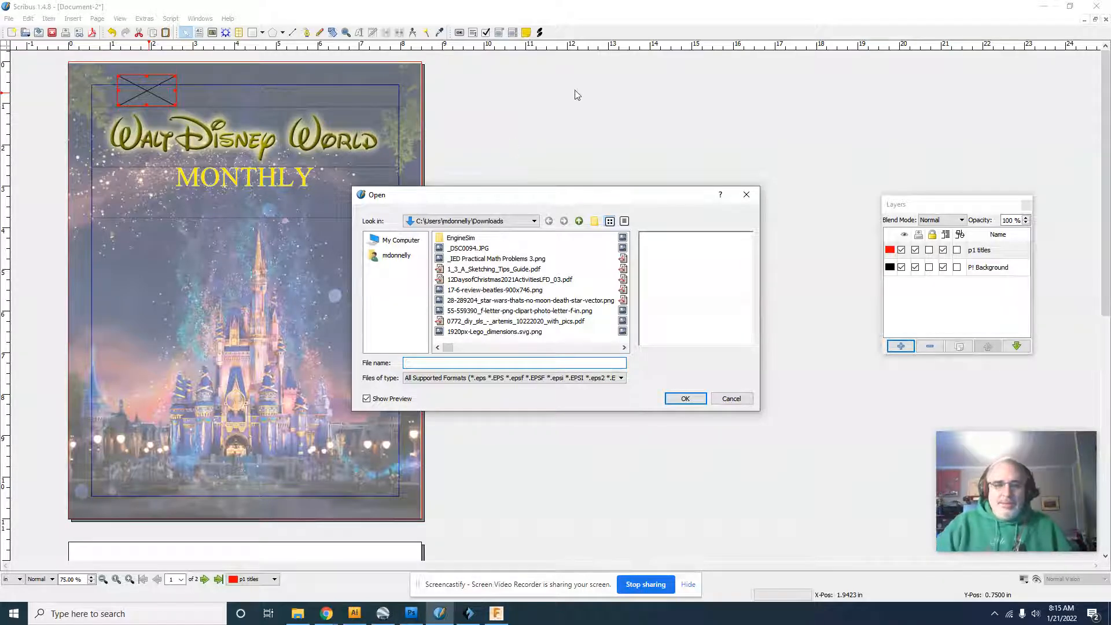
pyautogui.click(577, 348)
pyautogui.click(576, 348)
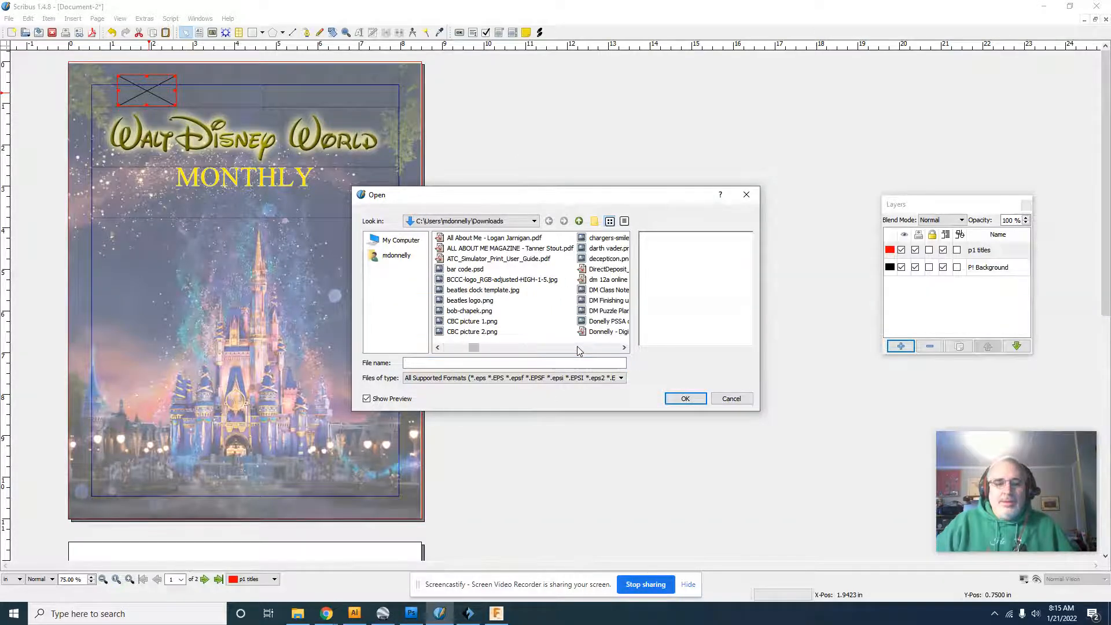
pyautogui.click(577, 348)
pyautogui.click(577, 347)
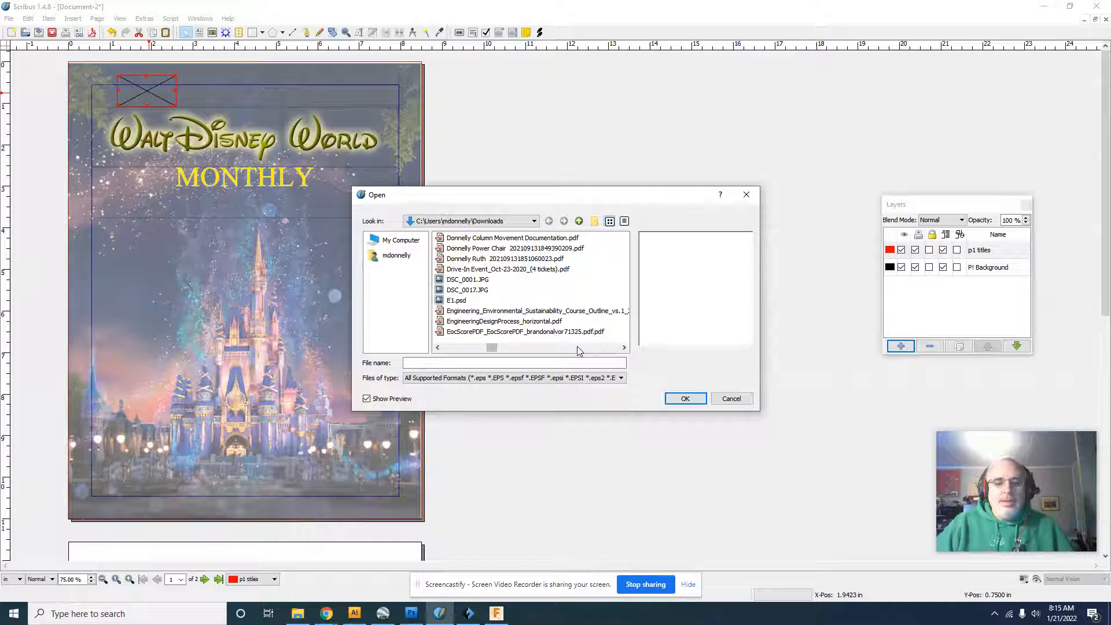
pyautogui.click(577, 347)
pyautogui.click(478, 312)
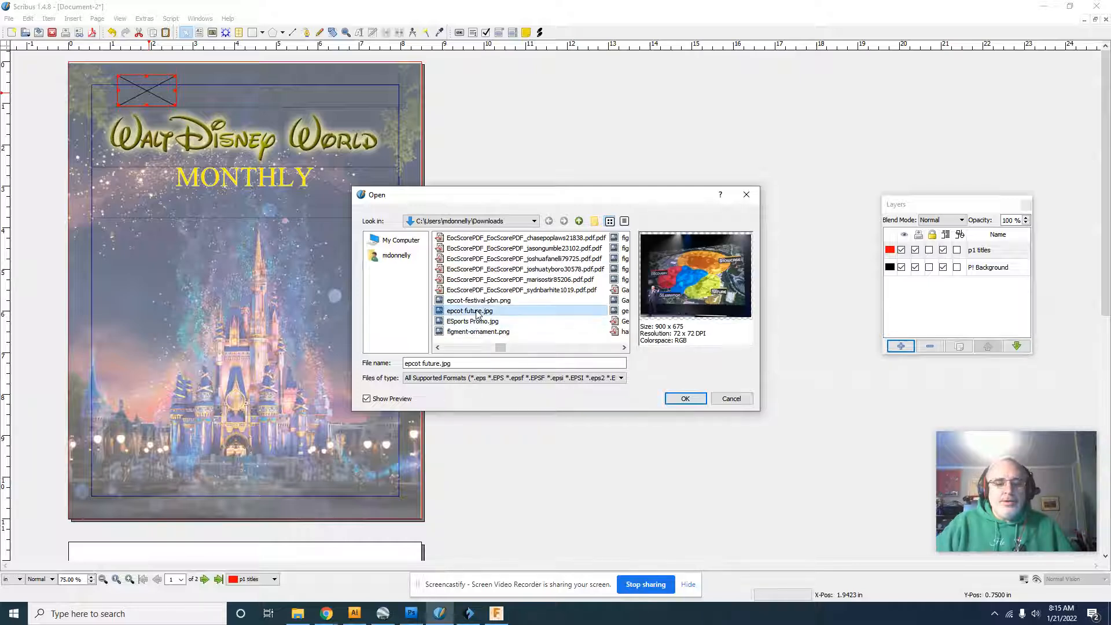
pyautogui.click(685, 398)
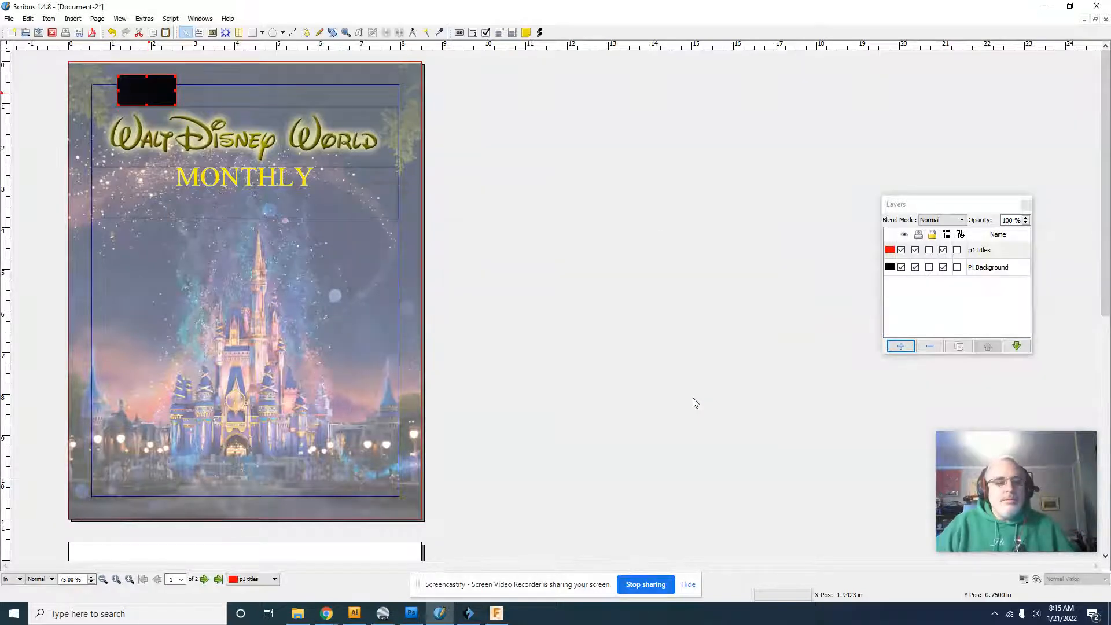
pyautogui.rightClick(148, 93)
pyautogui.click(195, 154)
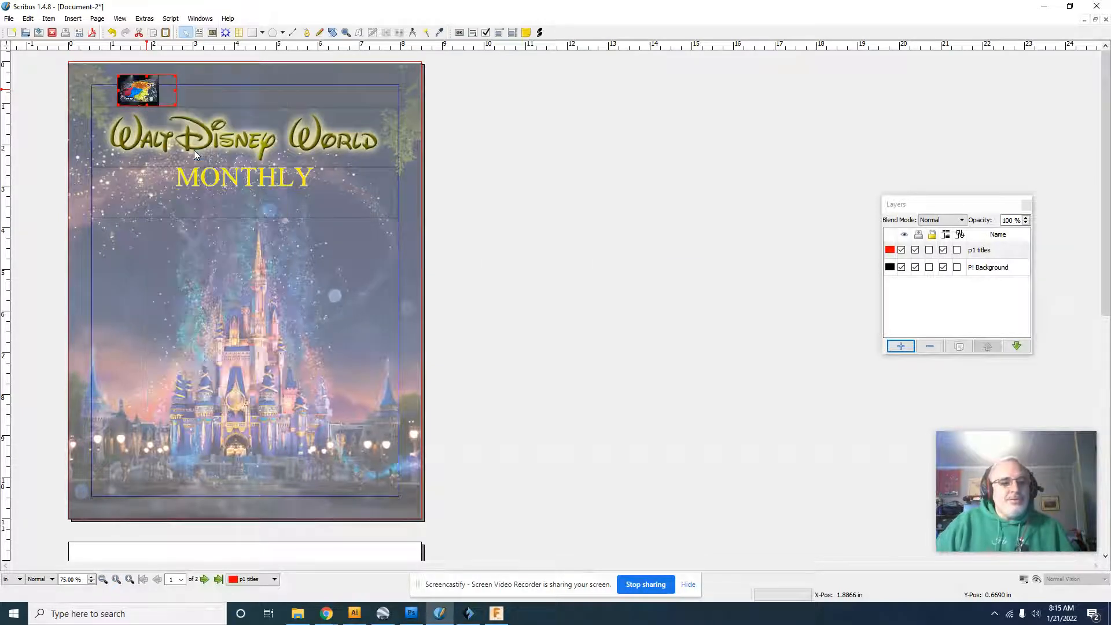
# Narrow the Epcot image frame to the picture's width and draw a text frame beside it, about 4.73 in wide and 0.74 in high.
pyautogui.moveTo(176, 92); pyautogui.dragTo(159, 91)
pyautogui.click(461, 118)
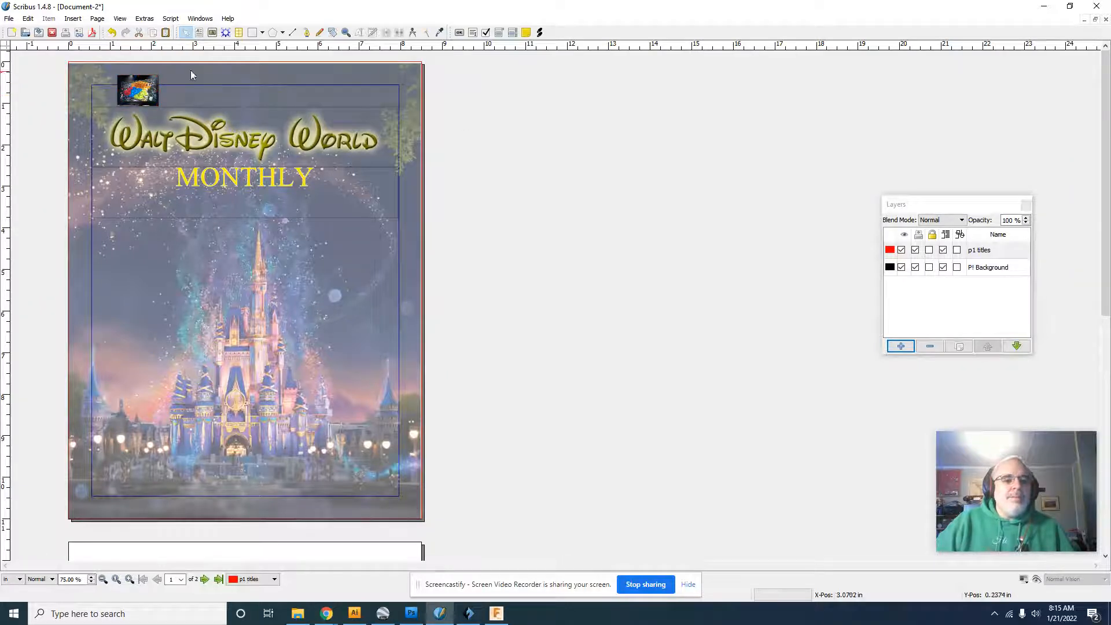
pyautogui.click(199, 32)
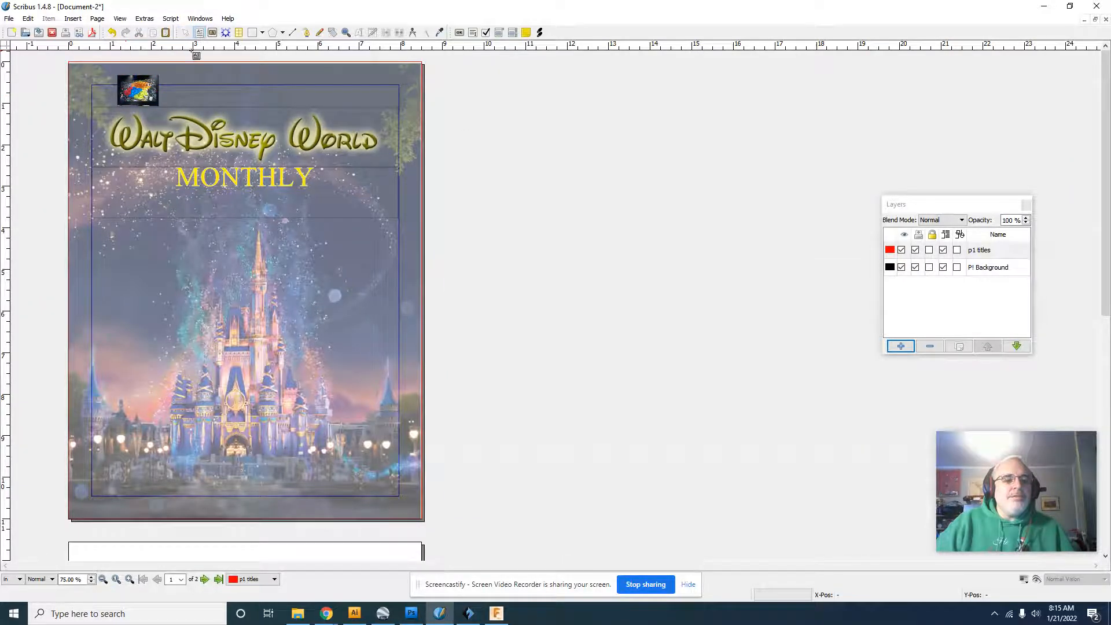
pyautogui.moveTo(160, 76); pyautogui.dragTo(355, 106)
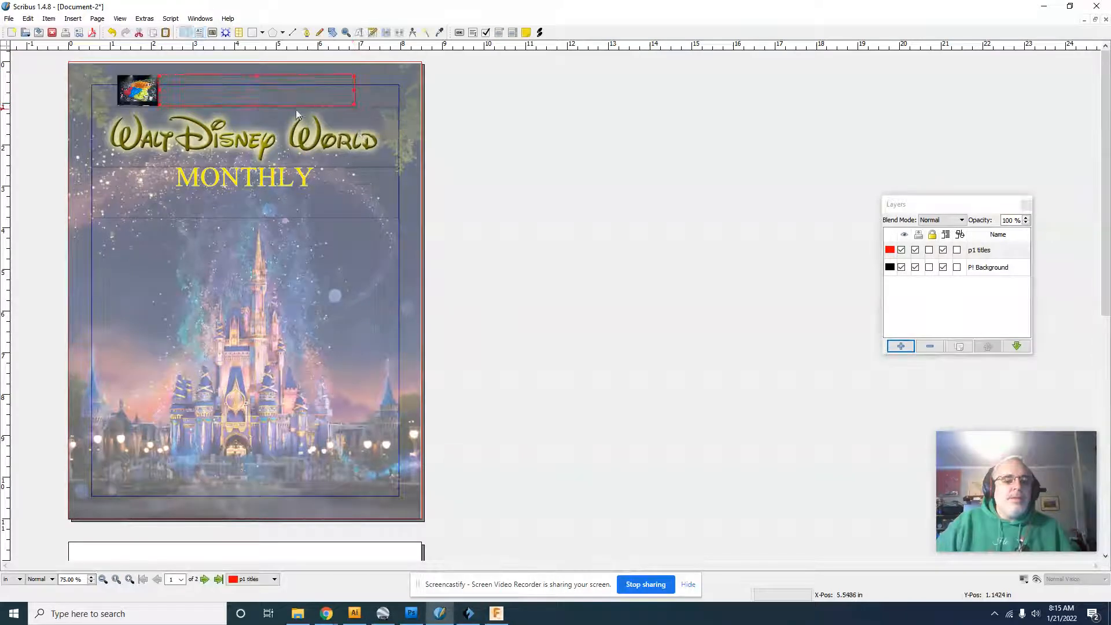
# Enter THE FUTURE OF EPCOT in the new text frame, breaking the line before OF EPCOT.
pyautogui.doubleClick(212, 91)
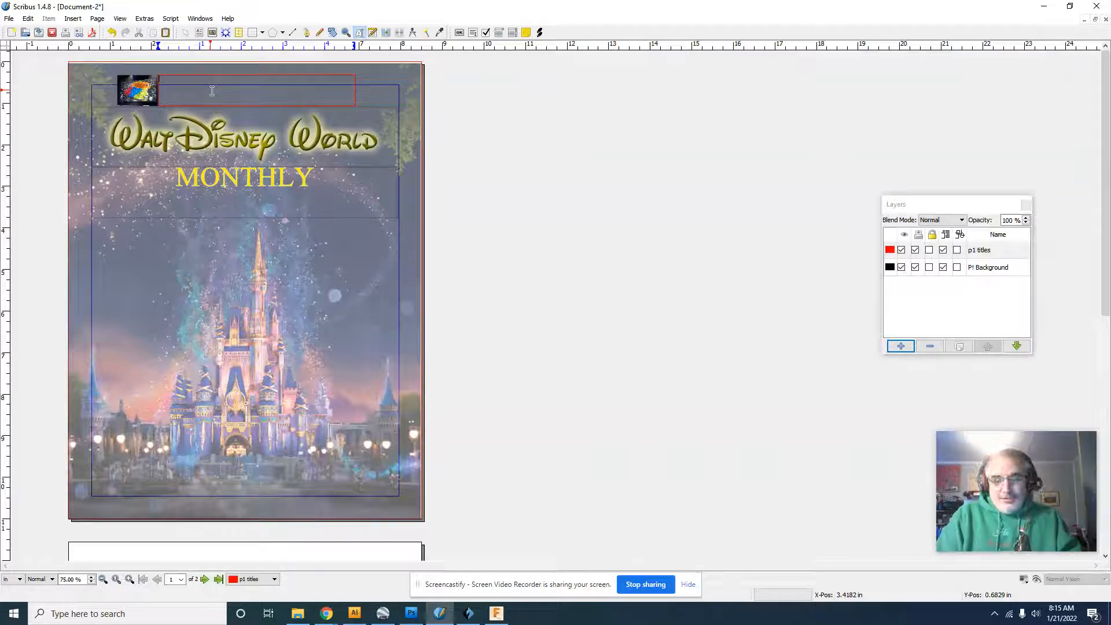
pyautogui.write('TH')
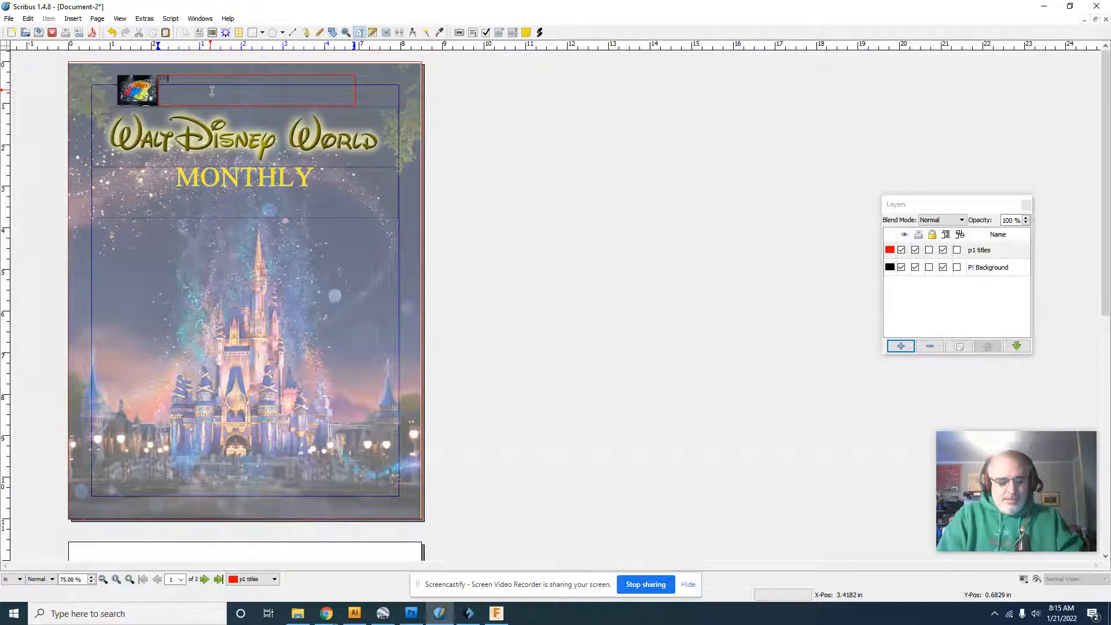
pyautogui.write('E FUTURE!')
pyautogui.write('PCOT')
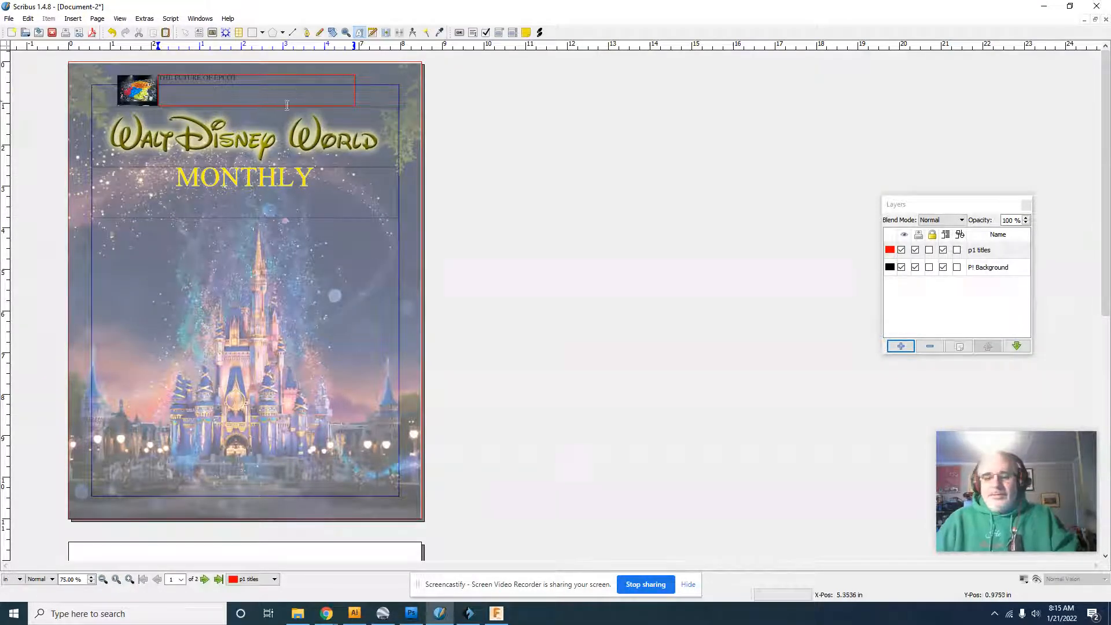
pyautogui.hotkey('ctrl', 'a')
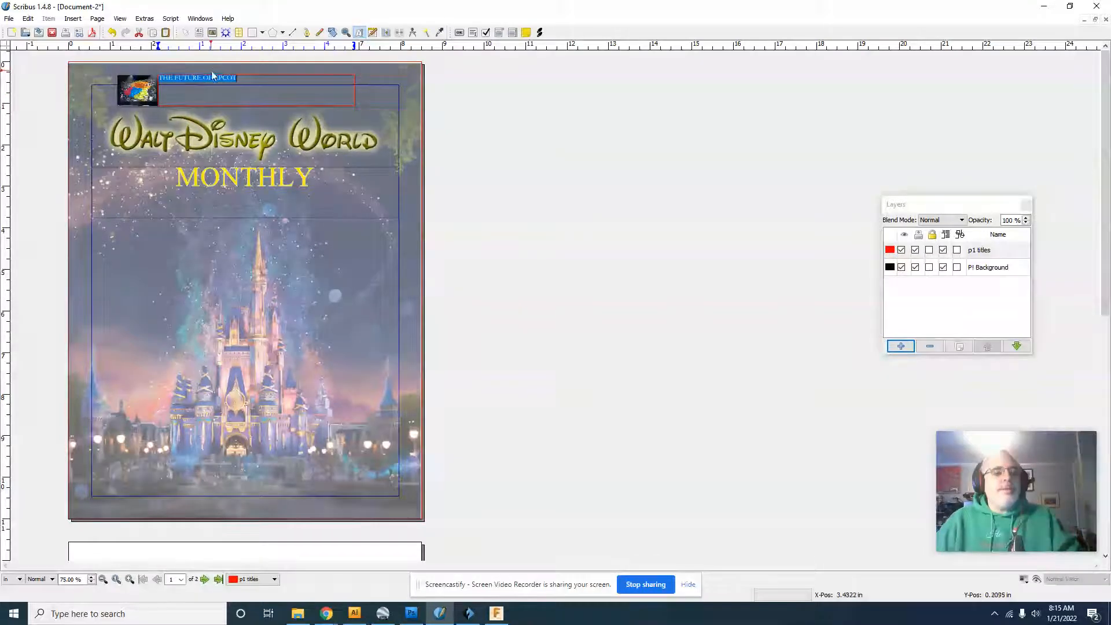
pyautogui.click(243, 81)
pyautogui.press('Return')
# Switch all of the THE FUTURE OF EPCOT text from fixed to automatic line spacing.
pyautogui.hotkey('ctrl', 'a')
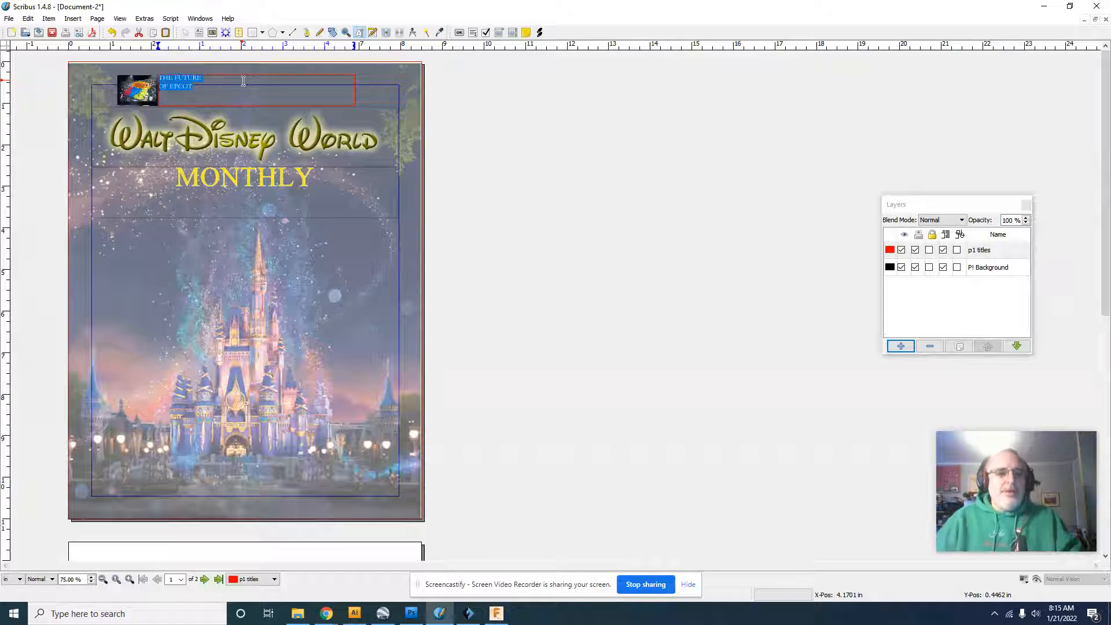
pyautogui.press('F2')
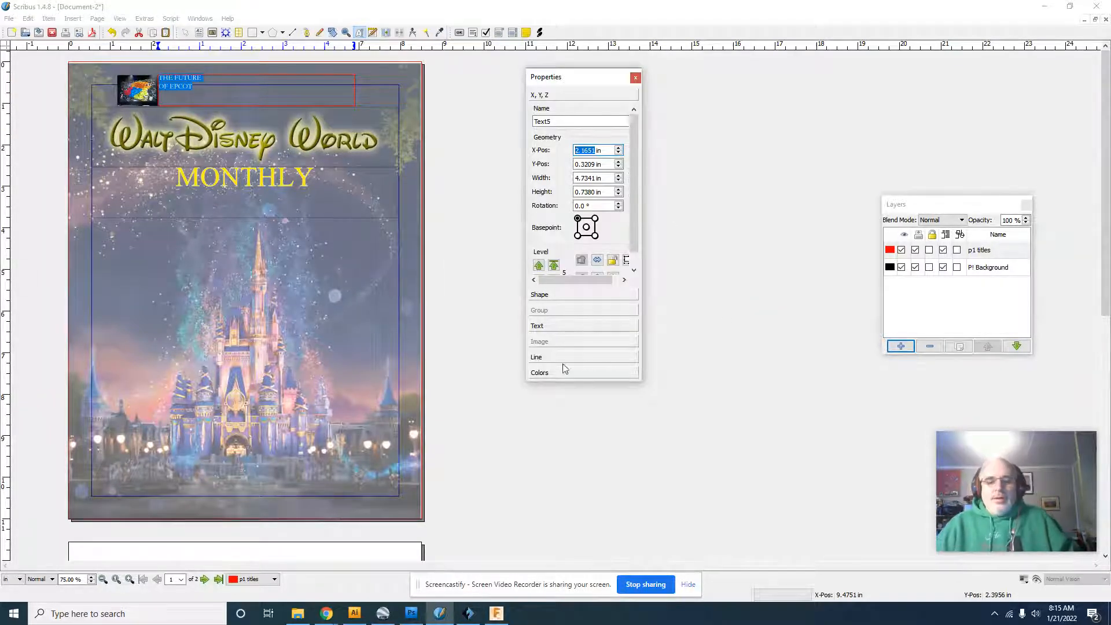
pyautogui.click(562, 327)
pyautogui.click(590, 200)
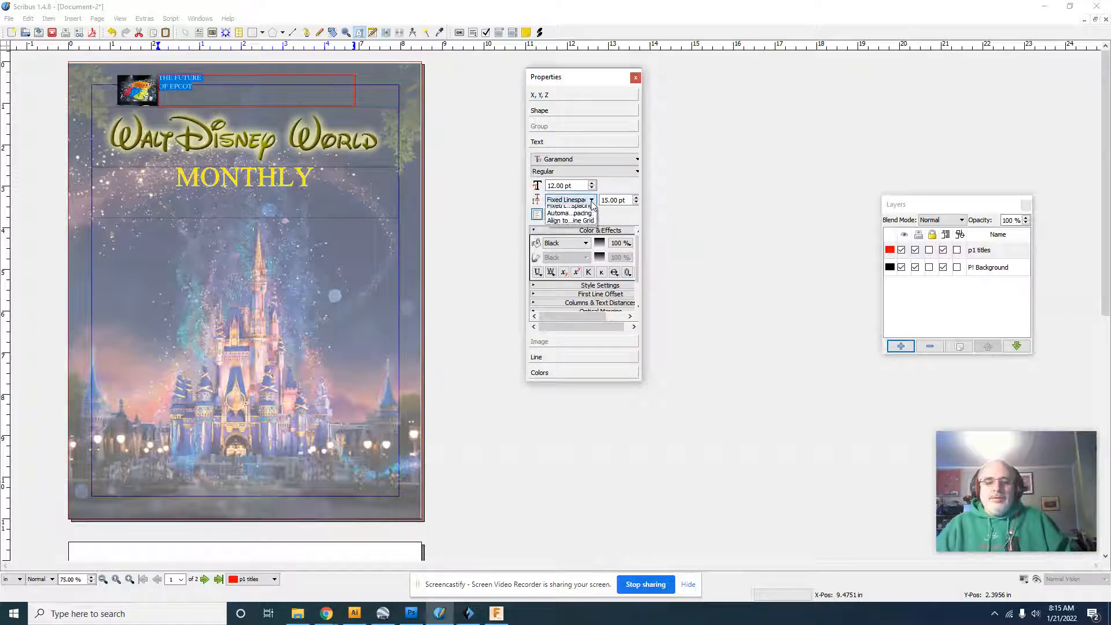
pyautogui.click(586, 217)
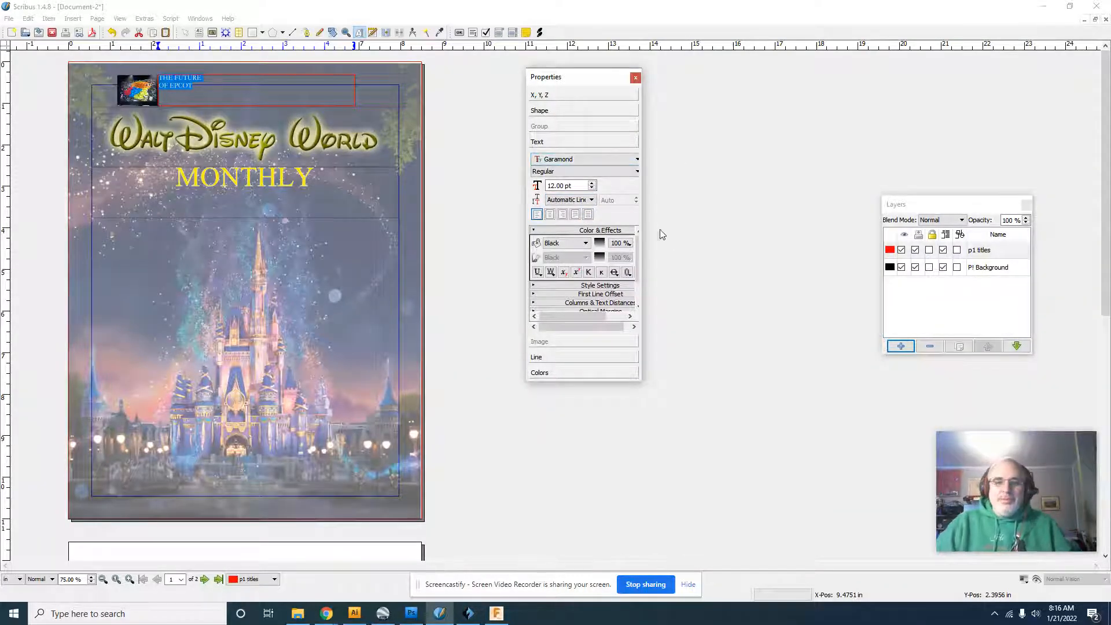
# Change the font of the selected Epcot headline text to Times New Roman.
pyautogui.click(599, 161)
pyautogui.scroll(-15, 639, 208)
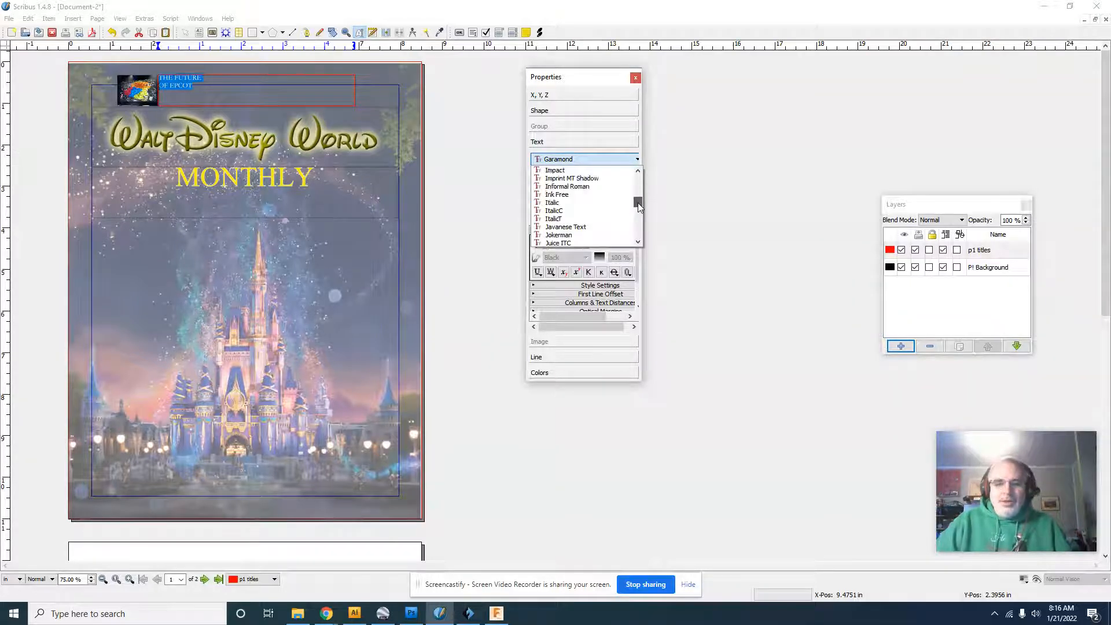
pyautogui.moveTo(638, 215); pyautogui.dragTo(639, 222)
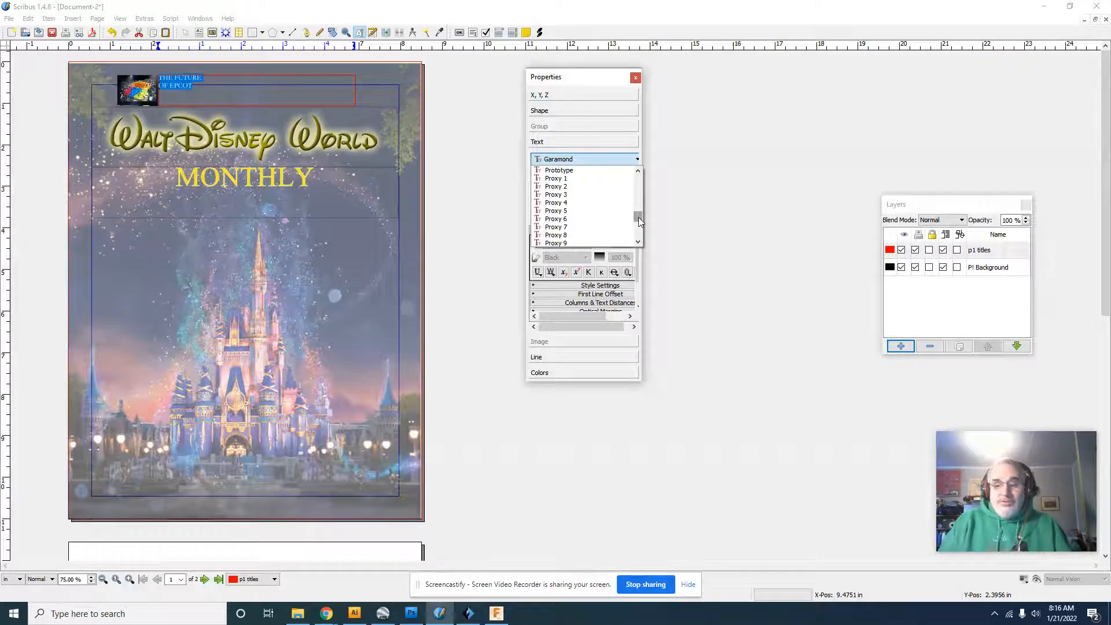
pyautogui.moveTo(639, 222); pyautogui.dragTo(639, 232)
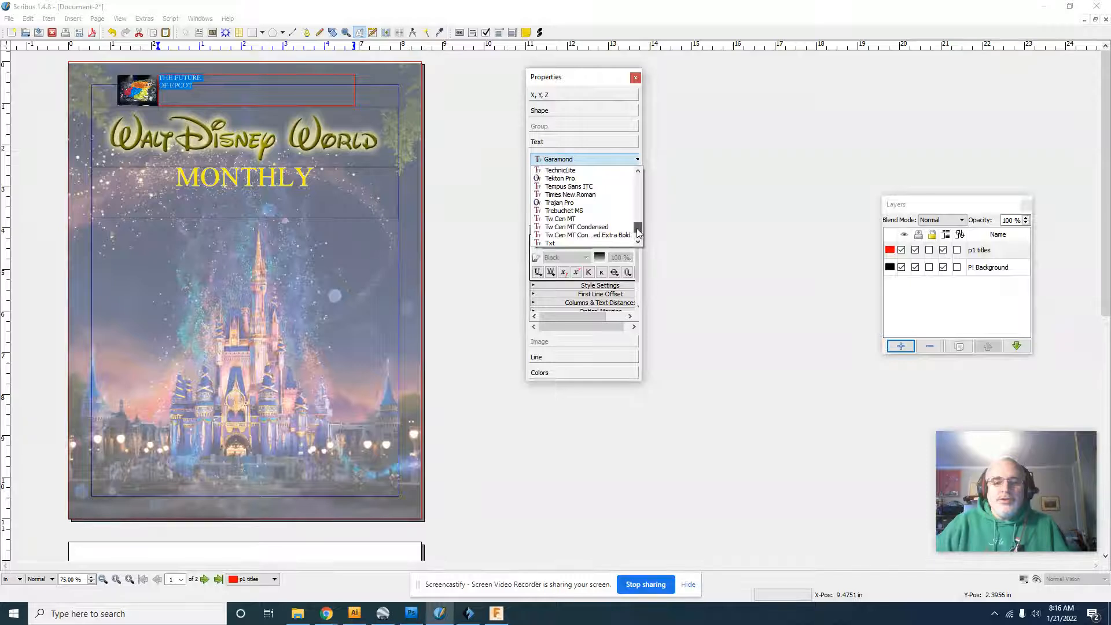
pyautogui.click(586, 196)
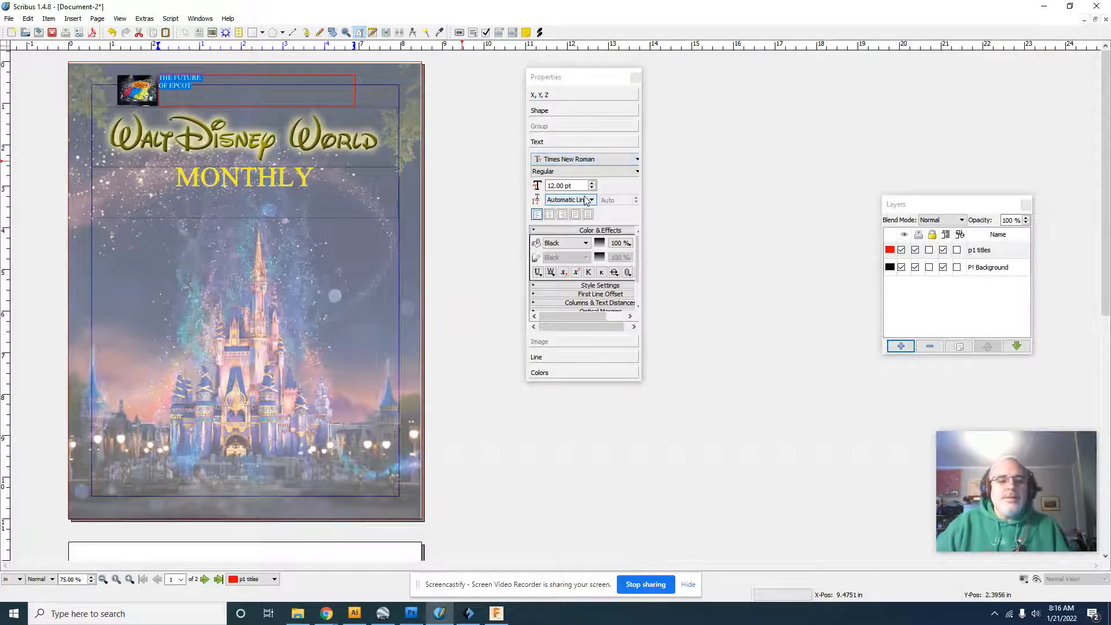
# Set the Epcot headline text to 24 pt and center it in its frame.
pyautogui.moveTo(581, 186); pyautogui.dragTo(535, 186)
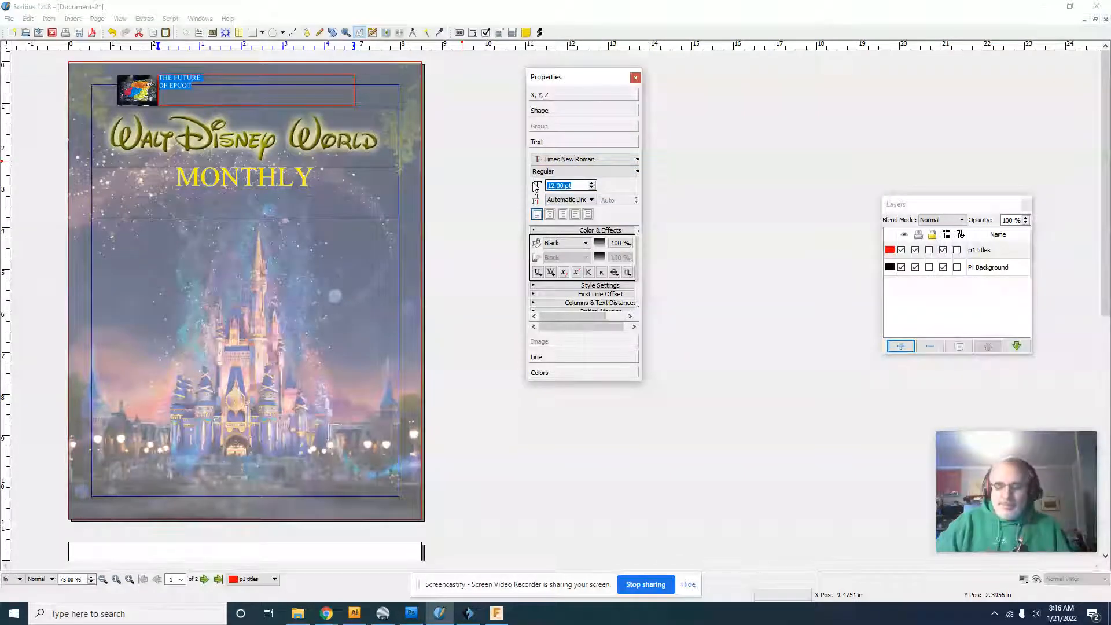
pyautogui.write('36')
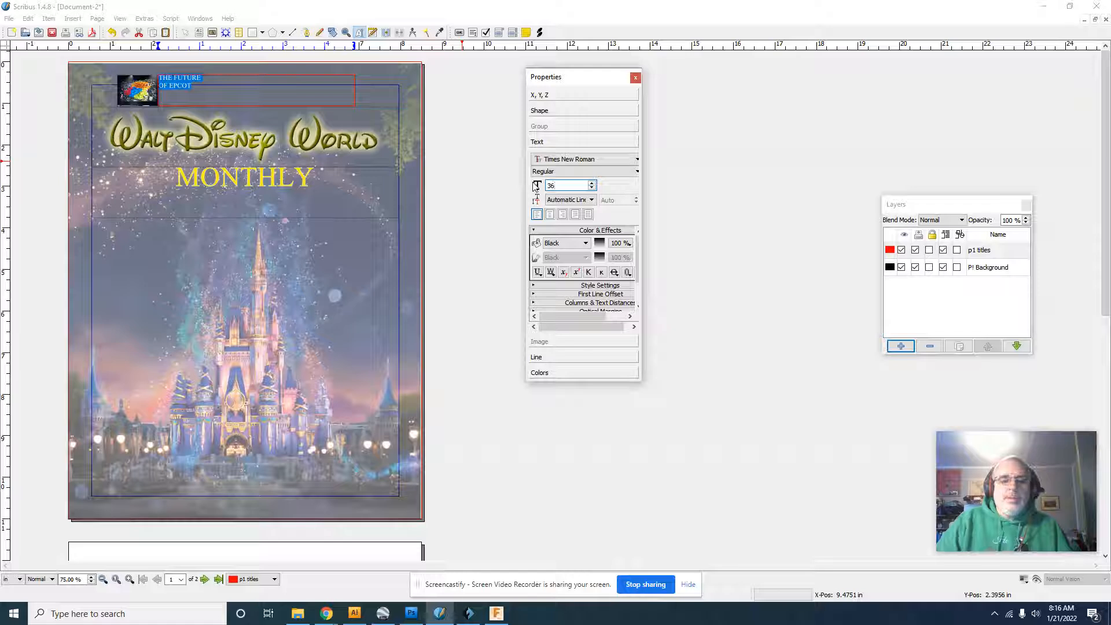
pyautogui.press('Return')
pyautogui.write('24')
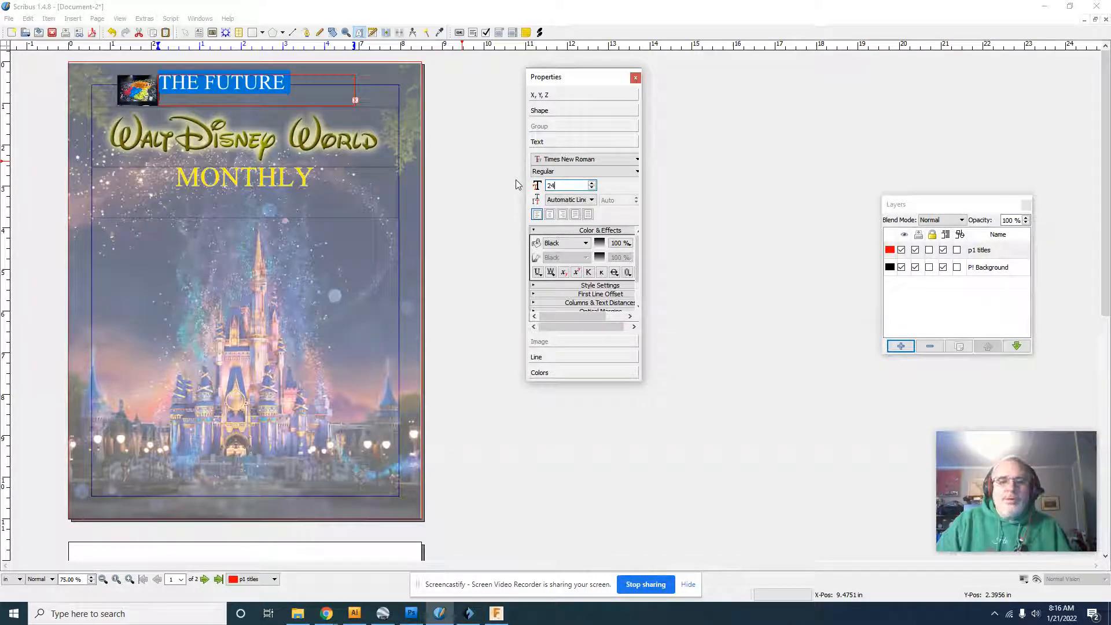
pyautogui.press('Return')
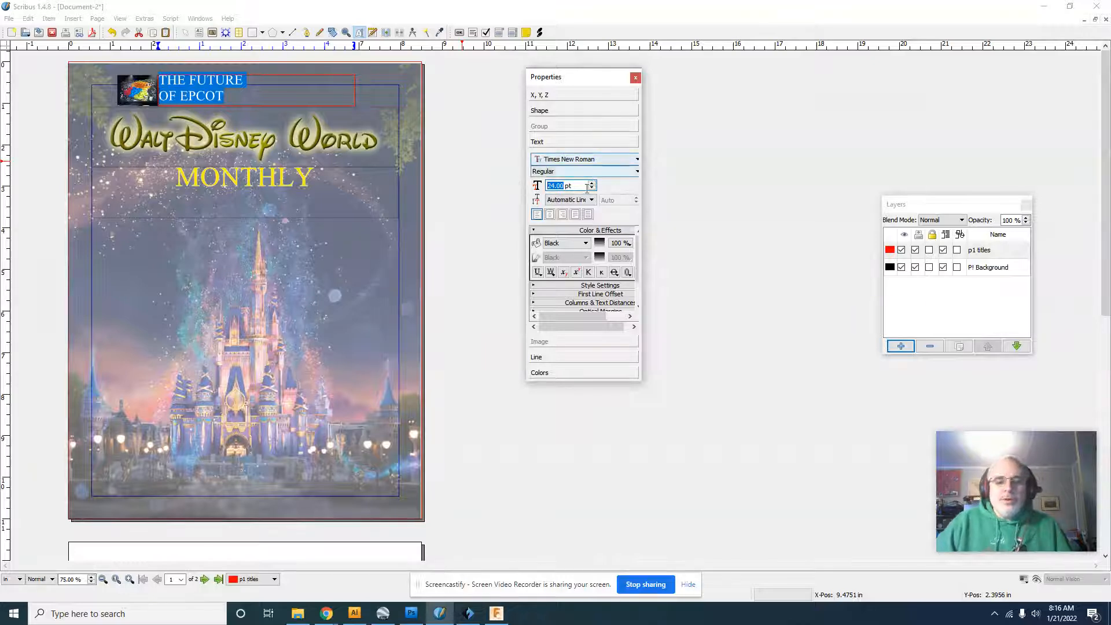
pyautogui.click(550, 215)
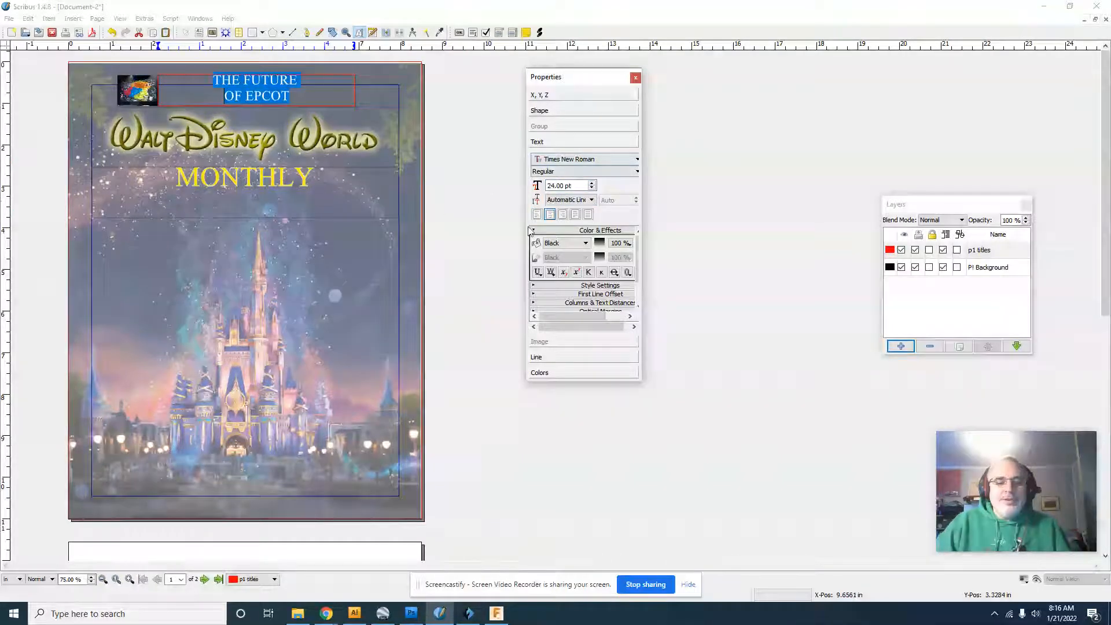
# Set the fill color of the Epcot headline text to White.
pyautogui.click(572, 245)
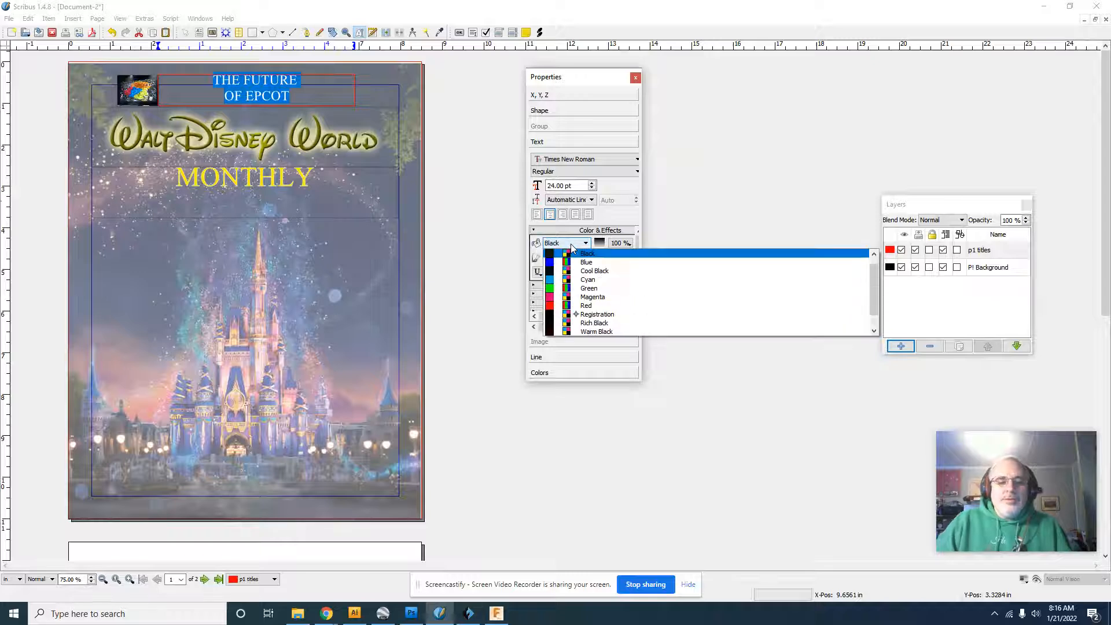
pyautogui.scroll(-1, 587, 272)
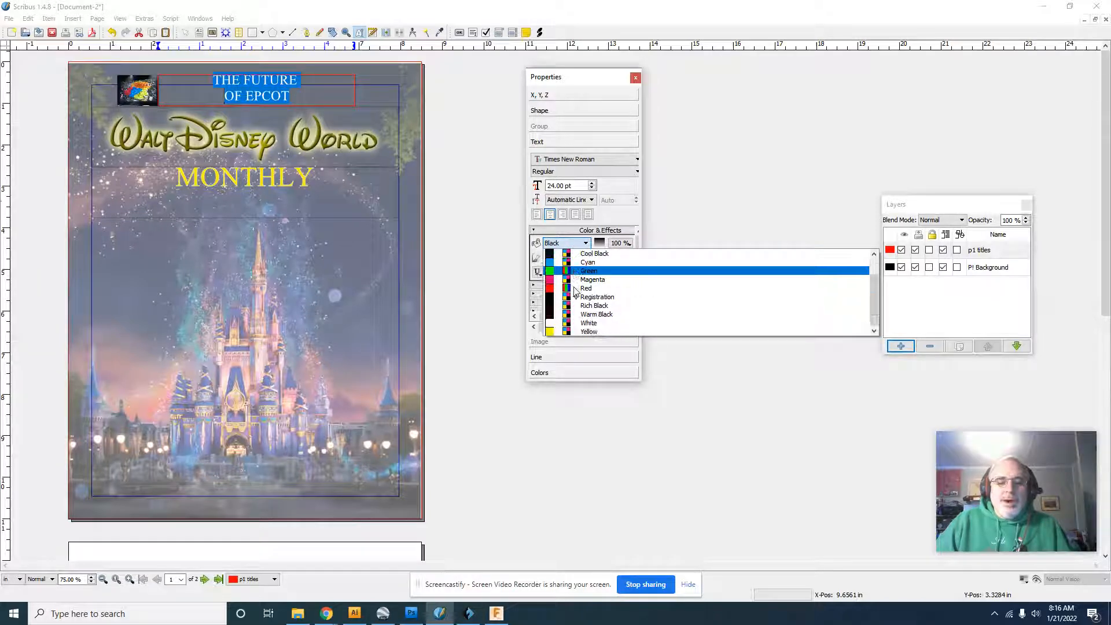
pyautogui.click(588, 324)
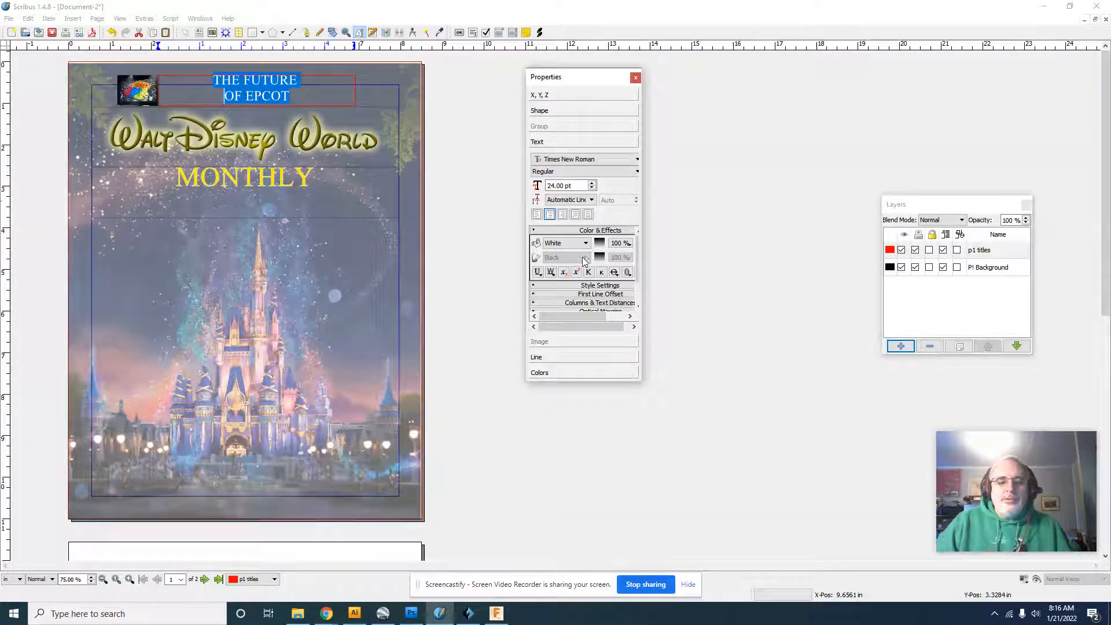
# Turn on the outline effect for the Epcot headline with a Yellow stroke color, and finish editing the text.
pyautogui.click(627, 272)
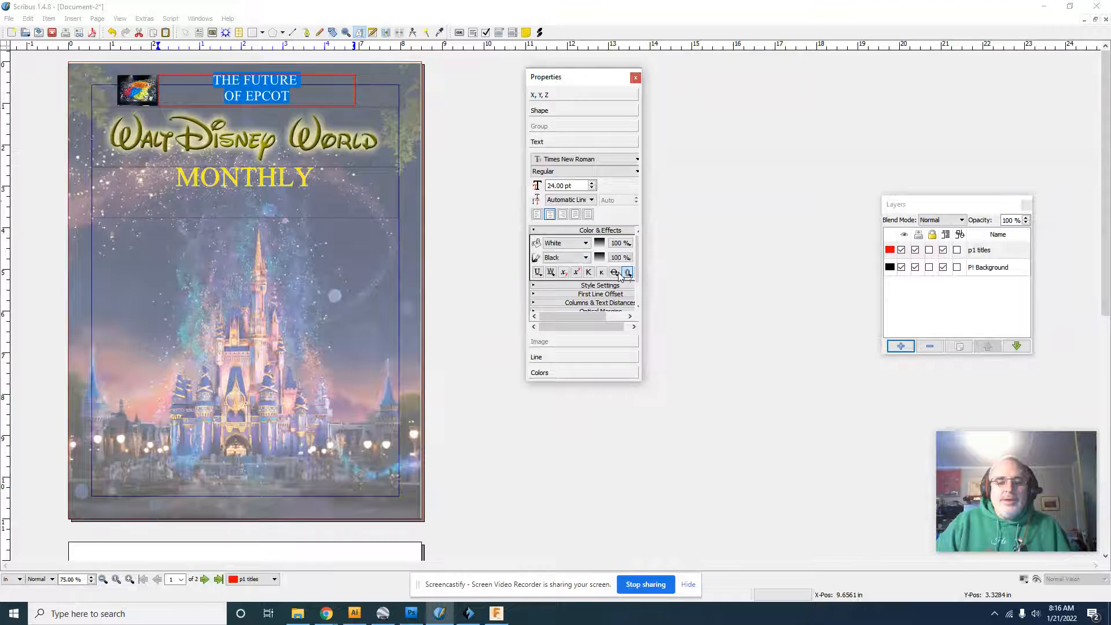
pyautogui.click(583, 262)
pyautogui.scroll(-1, 589, 324)
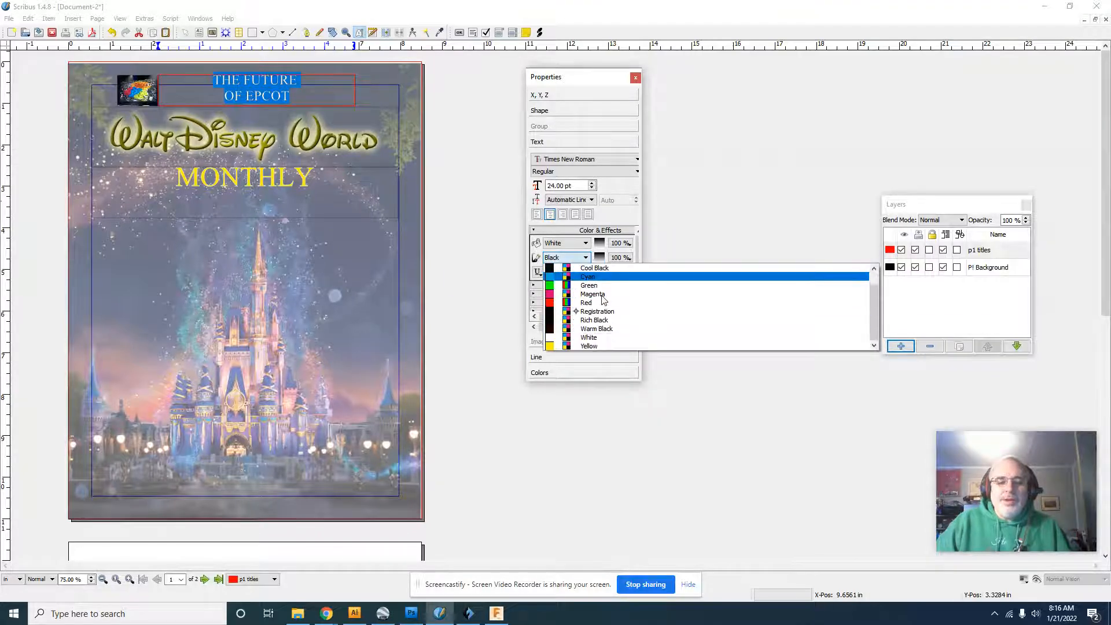
pyautogui.click(589, 345)
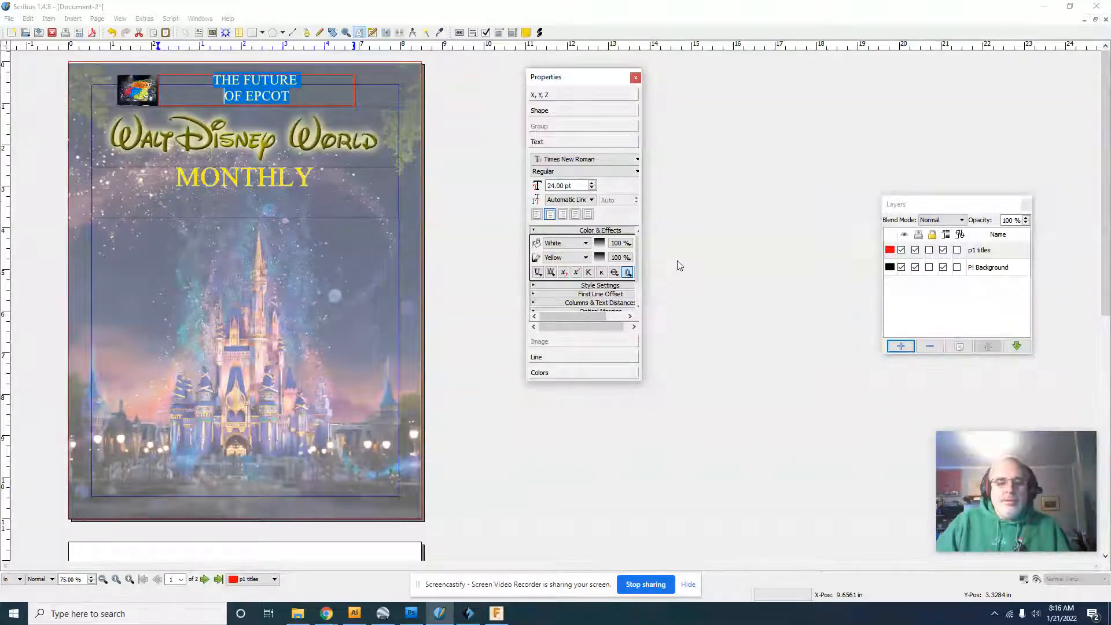
pyautogui.click(635, 77)
pyautogui.click(379, 86)
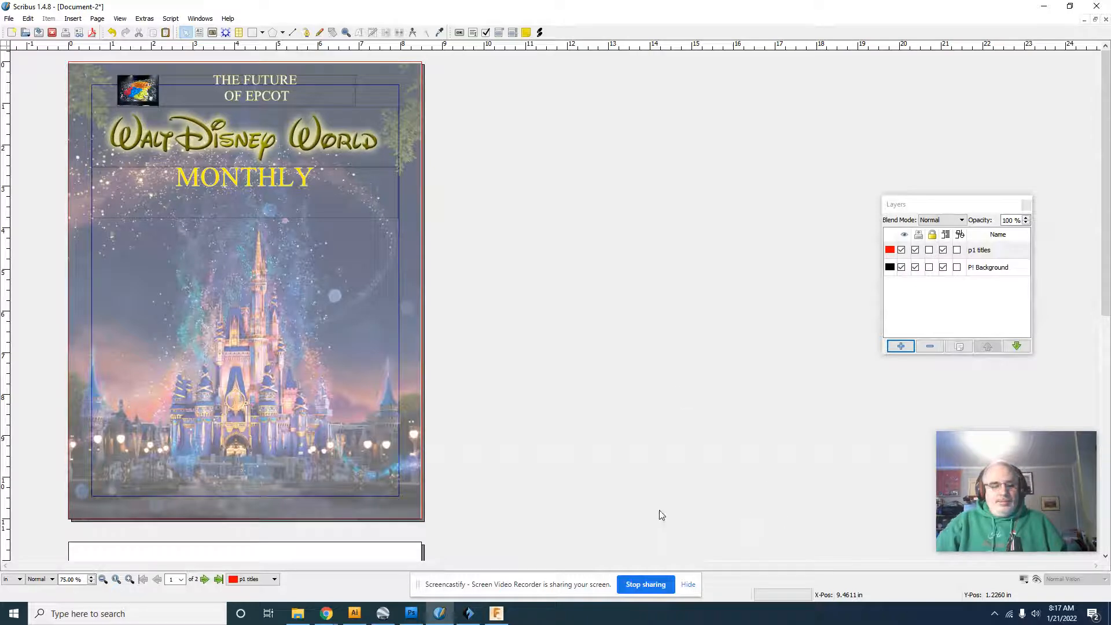
# Add a new layer above the others and lock the P! Background and p1 titles layers.
pyautogui.click(901, 345)
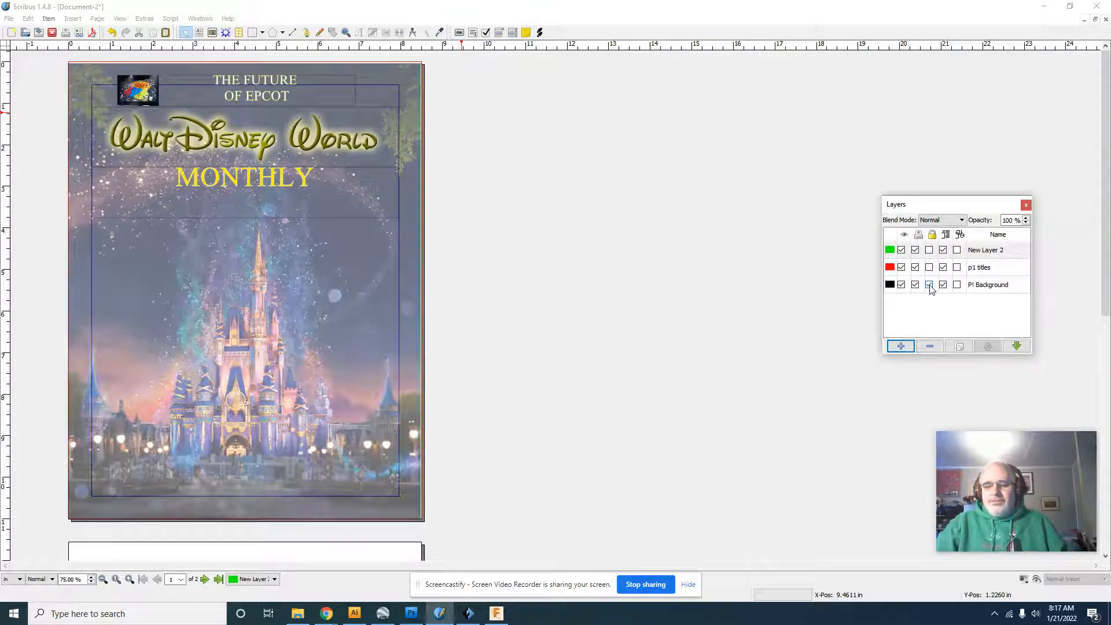
pyautogui.click(1007, 270)
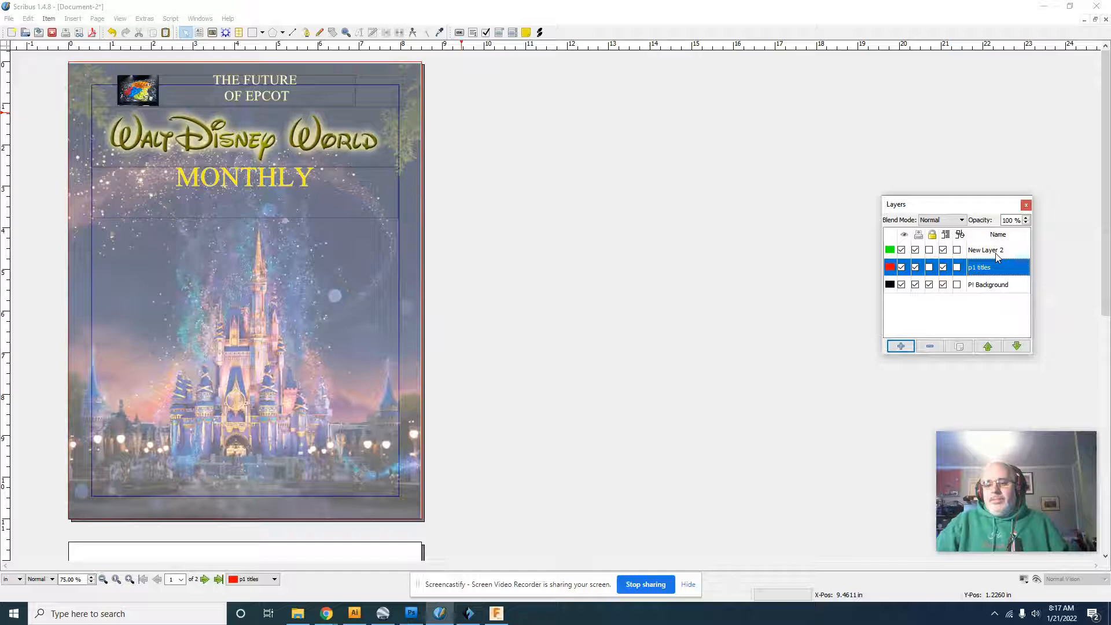
pyautogui.click(928, 268)
# Rename the new top layer as Barcode - Price.
pyautogui.doubleClick(981, 250)
pyautogui.moveTo(1006, 251); pyautogui.dragTo(951, 256)
pyautogui.write('b')
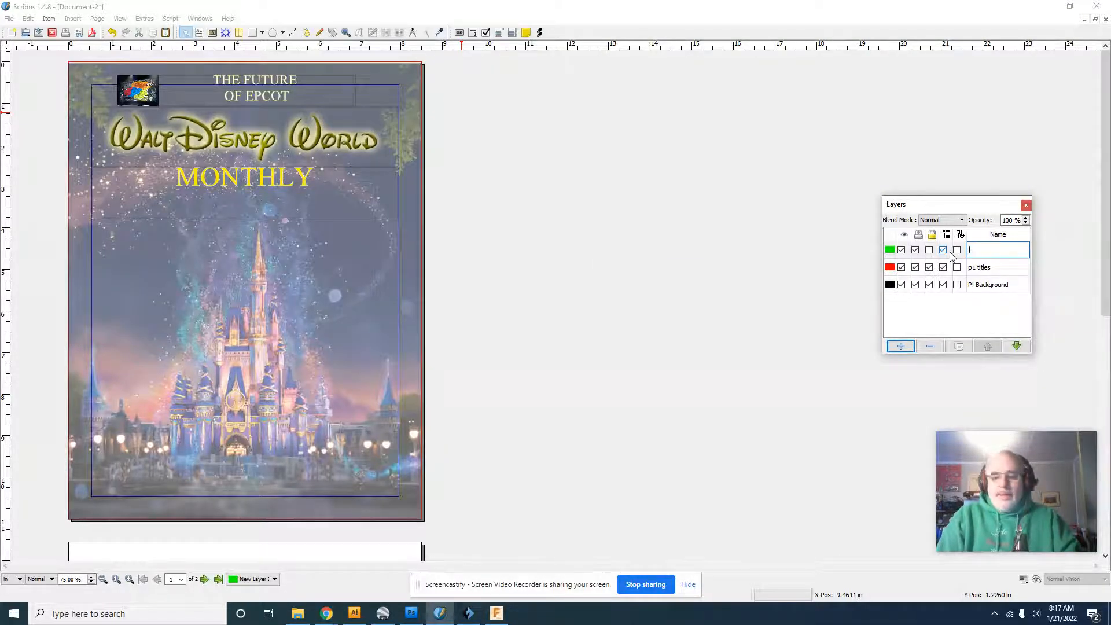
pyautogui.write('ARCODE-pRICE')
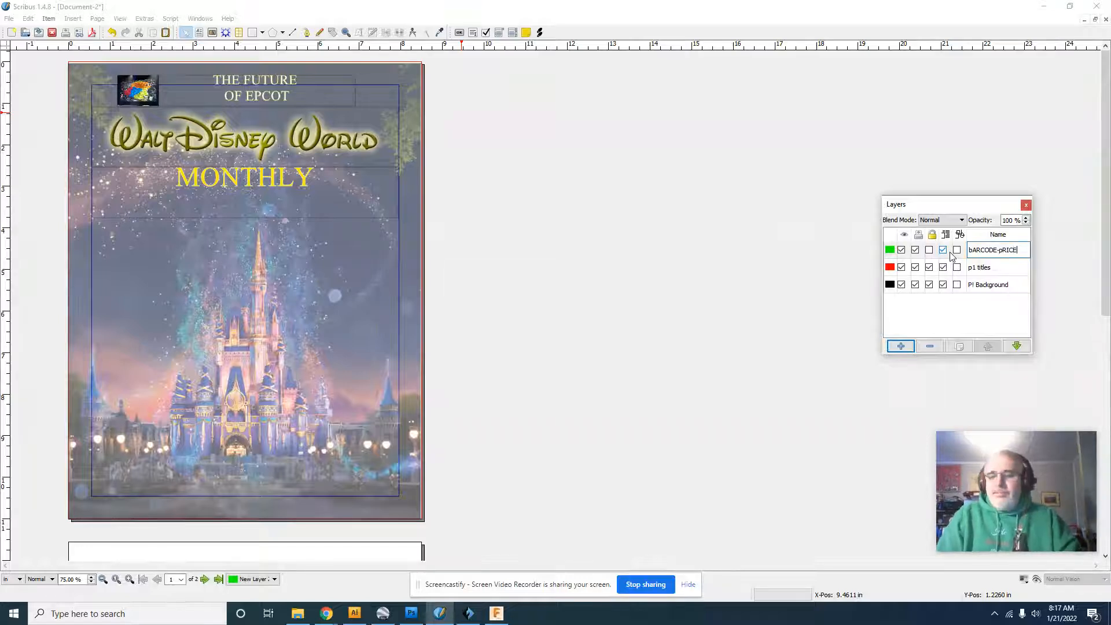
pyautogui.press('BackSpace')
pyautogui.press('BackSpace')
pyautogui.press('BackSpace')
pyautogui.press('BackSpace')
pyautogui.press('BackSpace')
pyautogui.press('BackSpace')
pyautogui.press('BackSpace')
pyautogui.press('BackSpace')
pyautogui.press('BackSpace')
pyautogui.press('BackSpace')
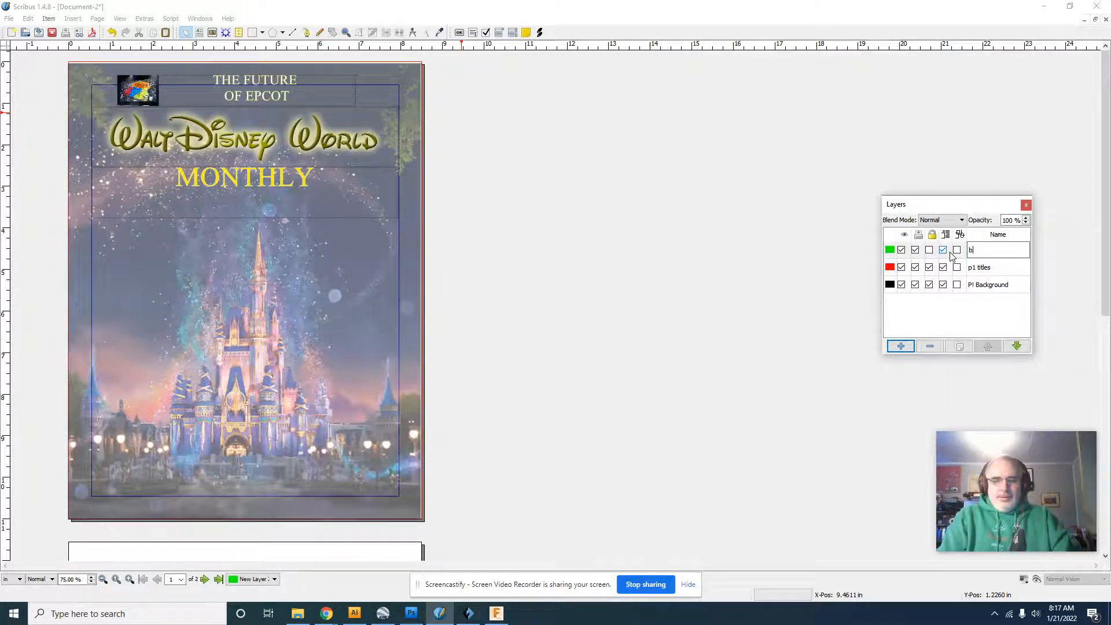
pyautogui.write('Brcode P')
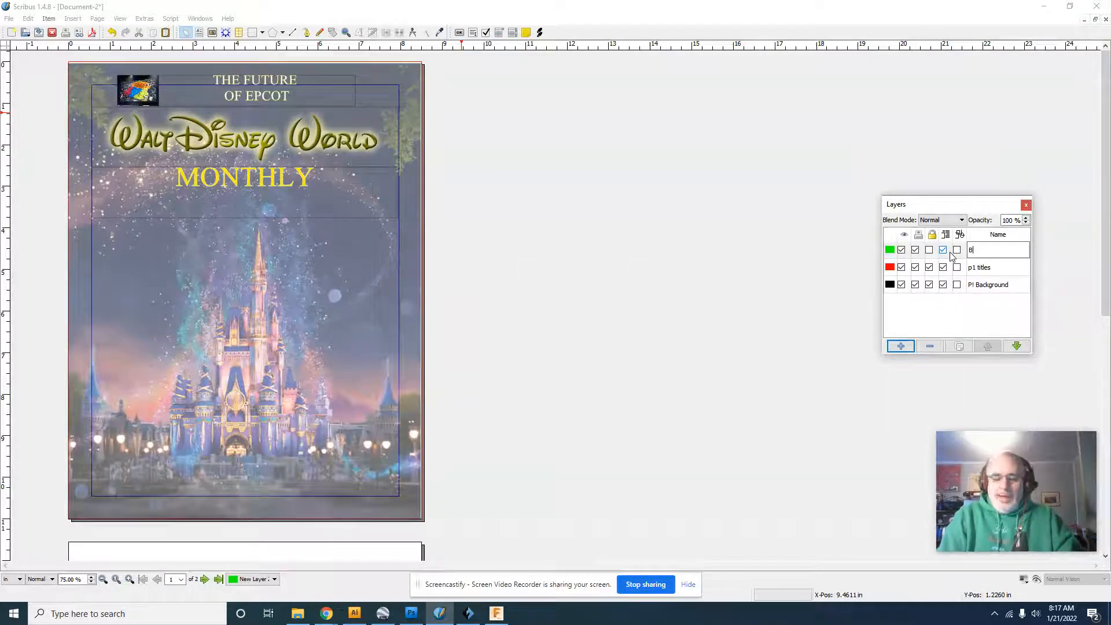
pyautogui.write('arcode - Price')
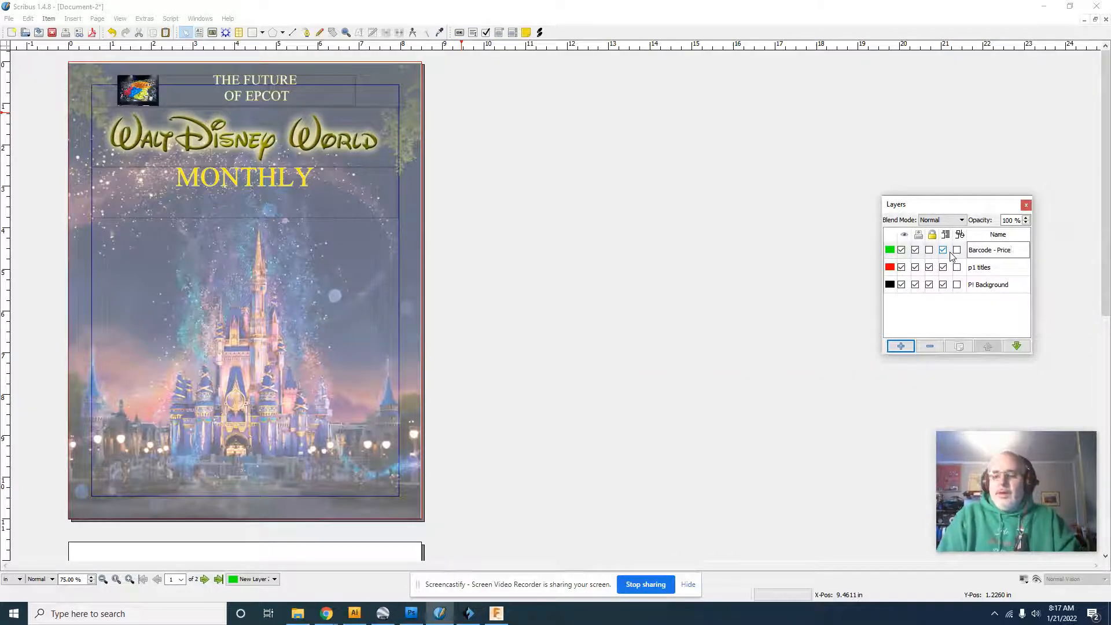
pyautogui.press('Return')
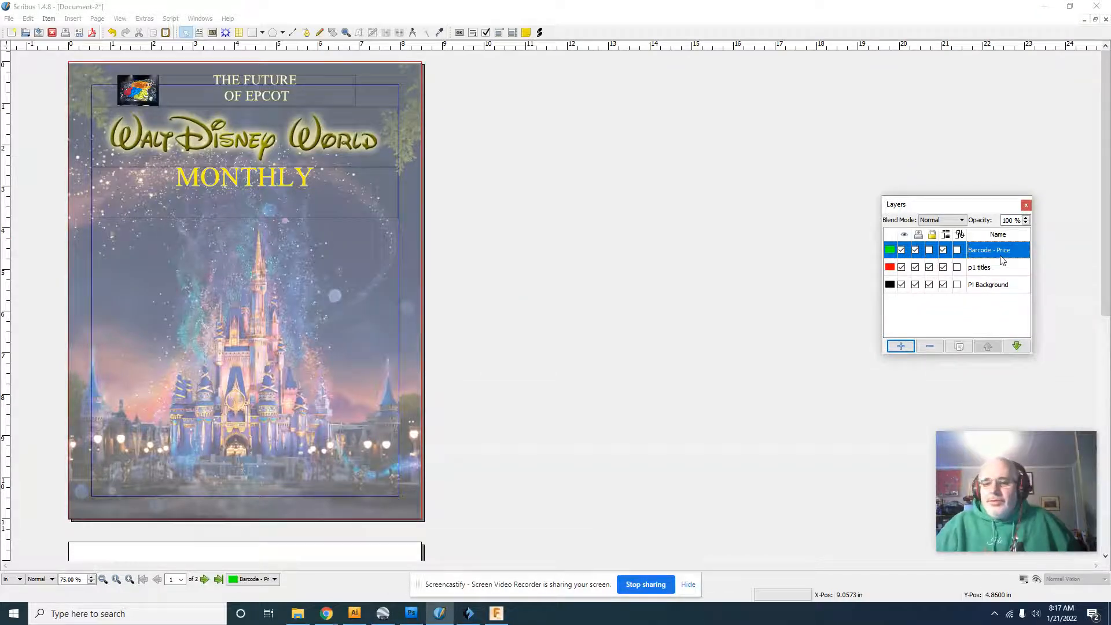
# Draw an image frame in the lower-right corner inside the page margins and load bar code.psd into it.
pyautogui.click(212, 32)
pyautogui.moveTo(317, 450); pyautogui.dragTo(404, 500)
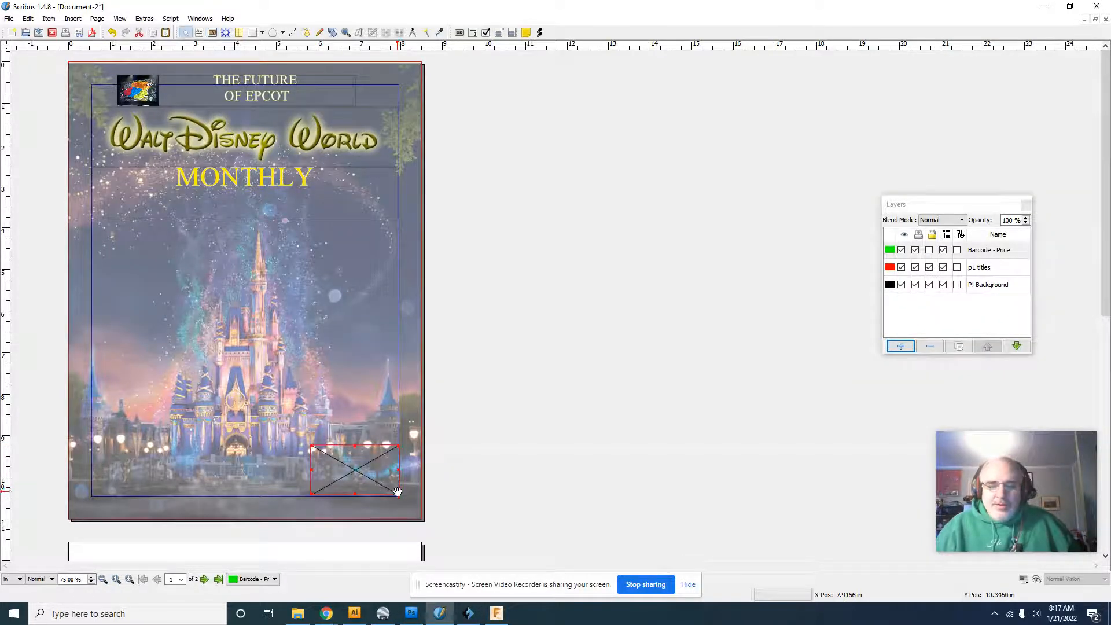
pyautogui.doubleClick(353, 470)
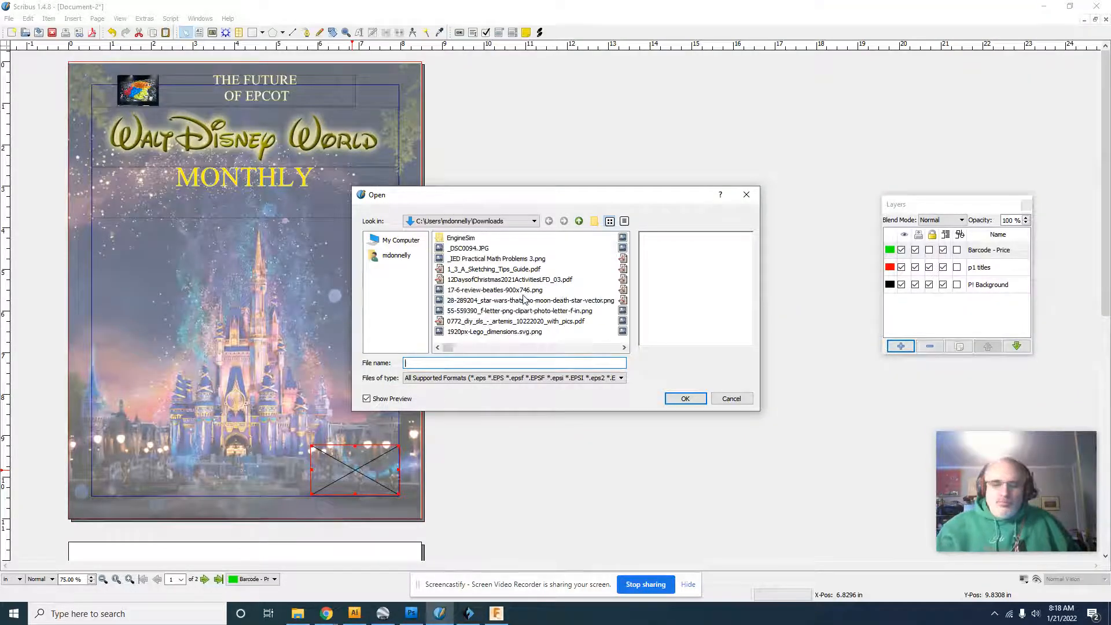
pyautogui.click(571, 344)
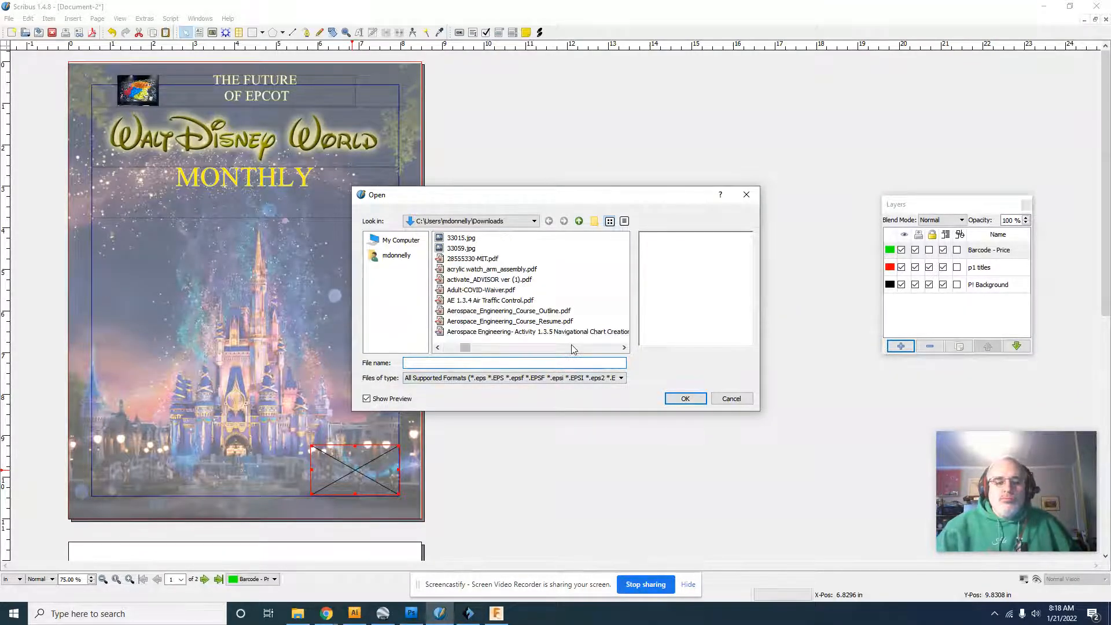
pyautogui.click(570, 345)
pyautogui.click(465, 269)
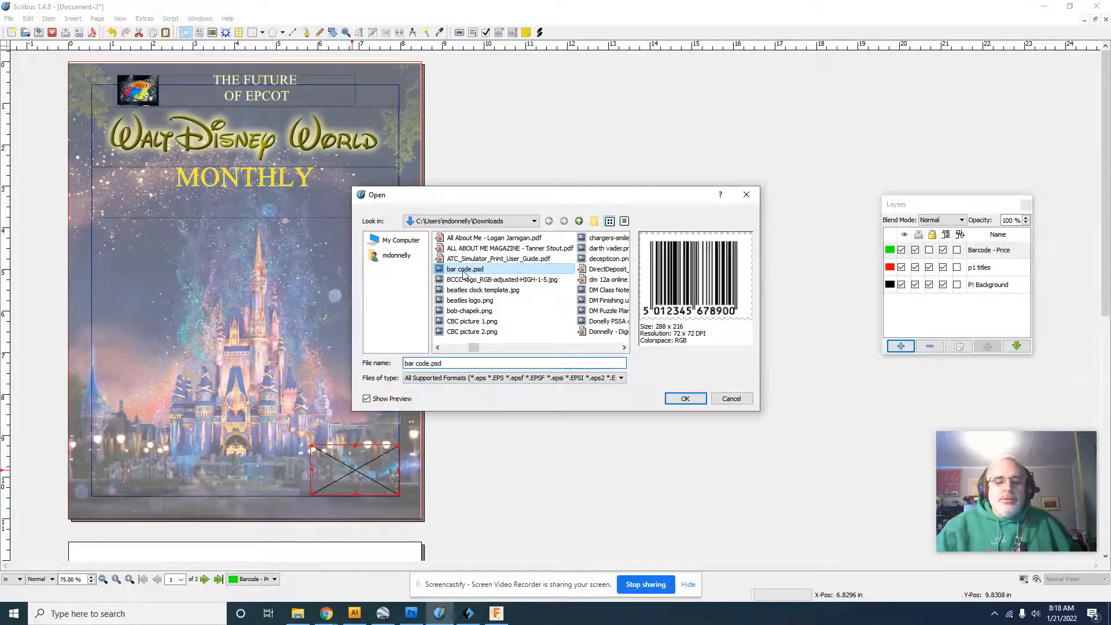
pyautogui.click(686, 399)
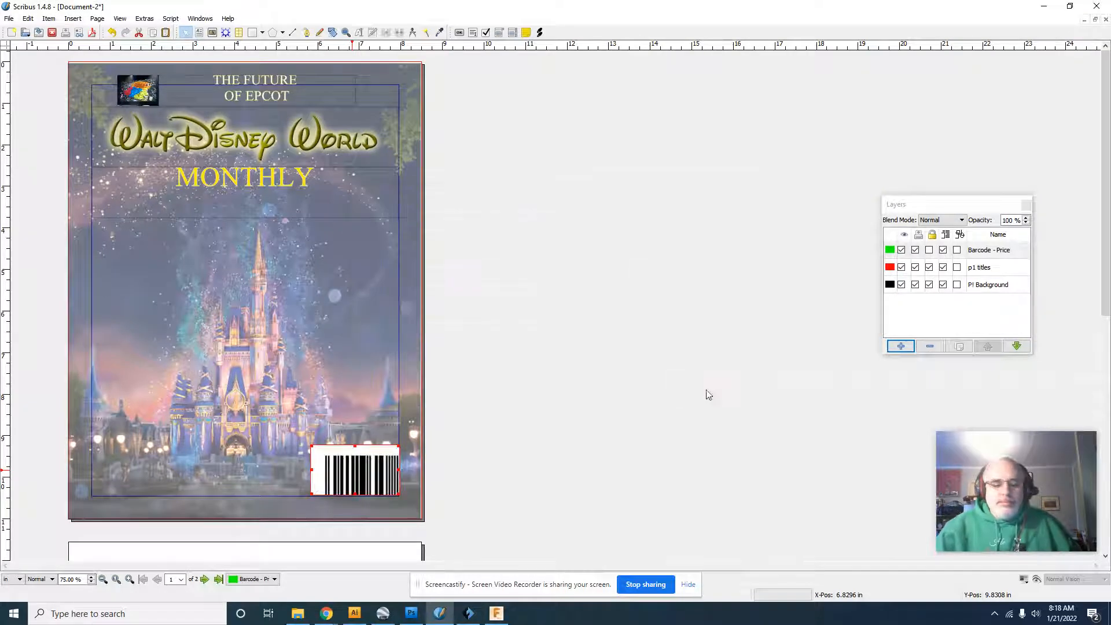
# Fit the barcode image to its frame, then narrow the frame around the barcode and place it against the right margin.
pyautogui.rightClick(380, 465)
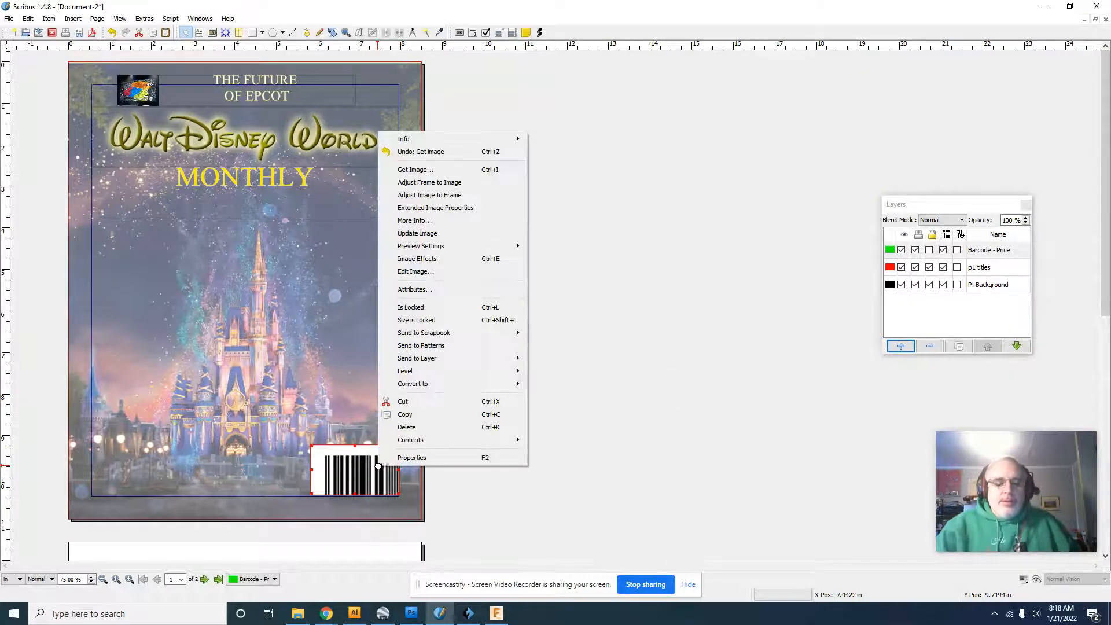
pyautogui.click(441, 197)
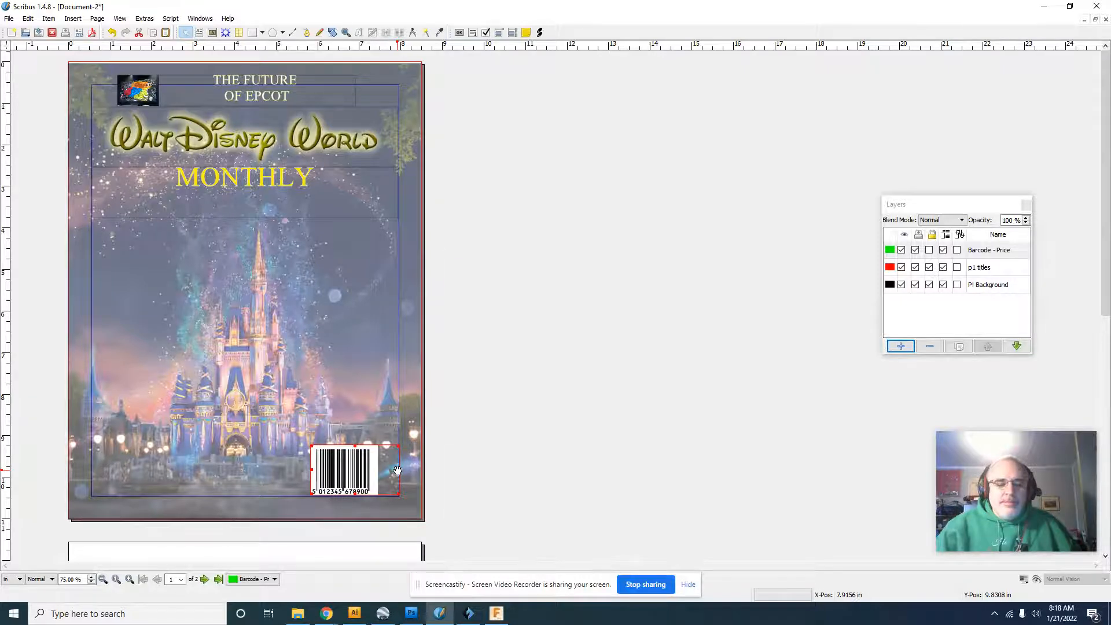
pyautogui.moveTo(397, 469); pyautogui.dragTo(358, 466)
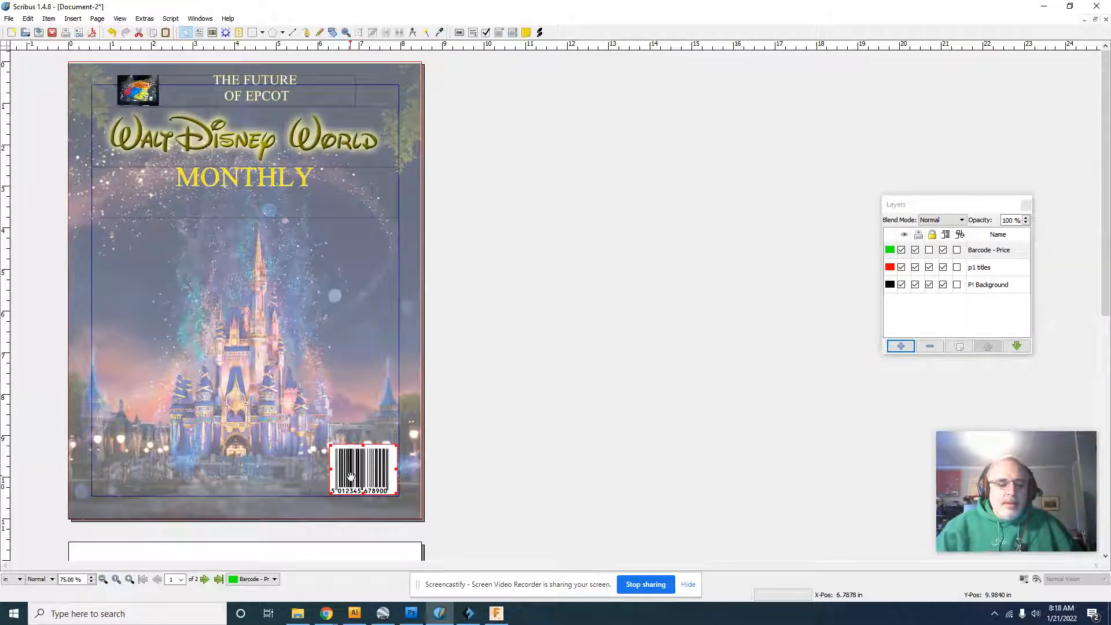
# Draw a text frame about 1.67 in wide and 0.29 in high directly above the barcode.
pyautogui.click(129, 580)
pyautogui.click(129, 579)
pyautogui.scroll(-6, 699, 351)
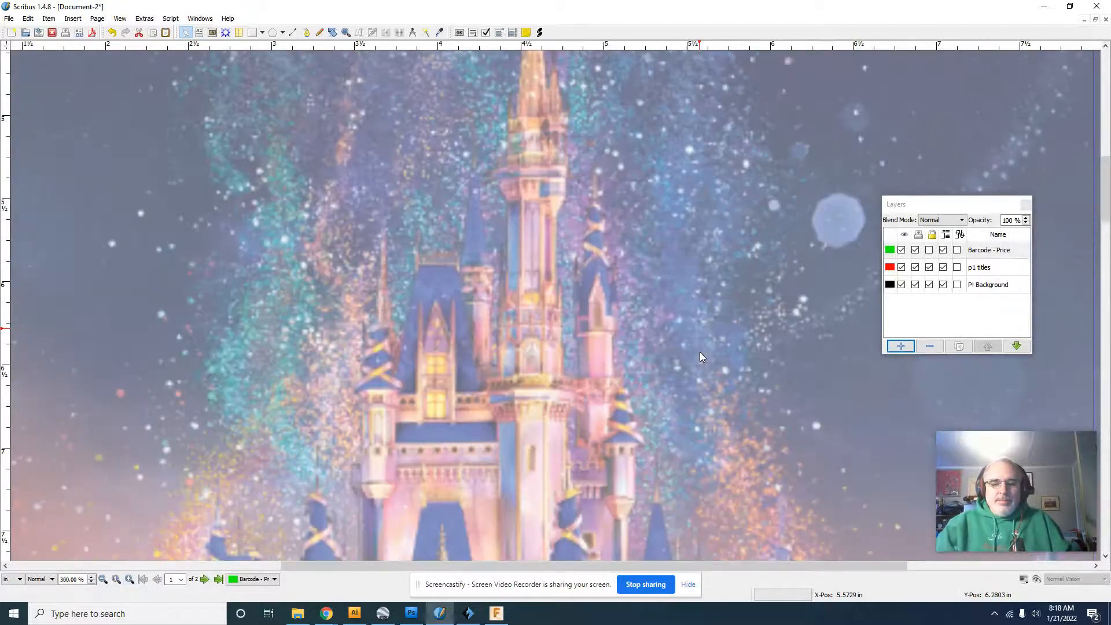
pyautogui.scroll(-5, 700, 354)
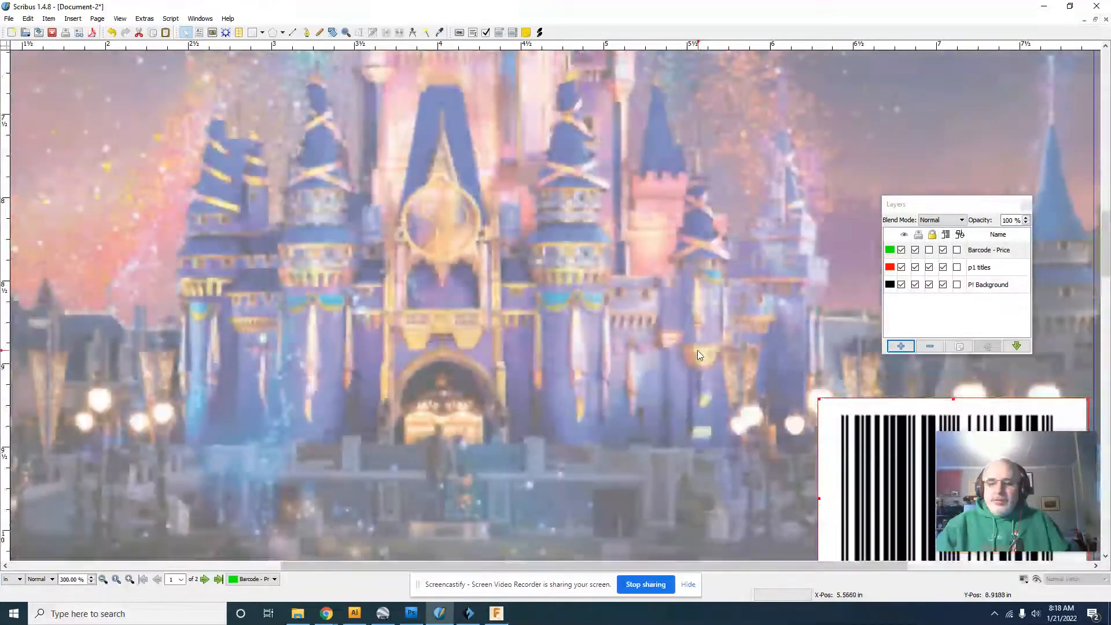
pyautogui.moveTo(940, 206); pyautogui.dragTo(600, 126)
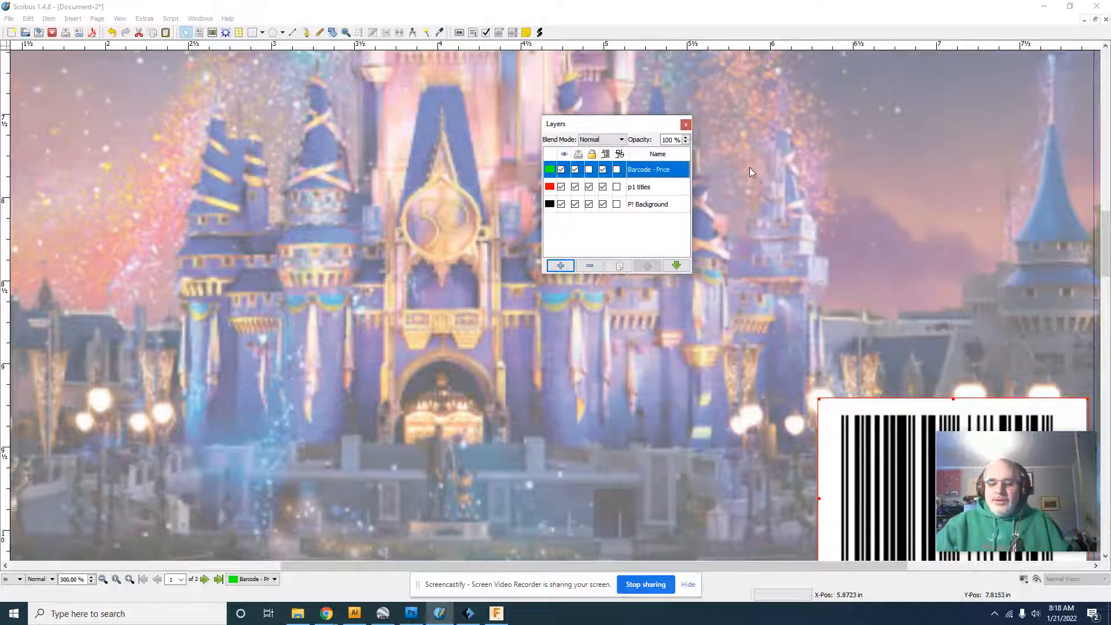
pyautogui.click(199, 32)
pyautogui.moveTo(815, 350); pyautogui.dragTo(1091, 398)
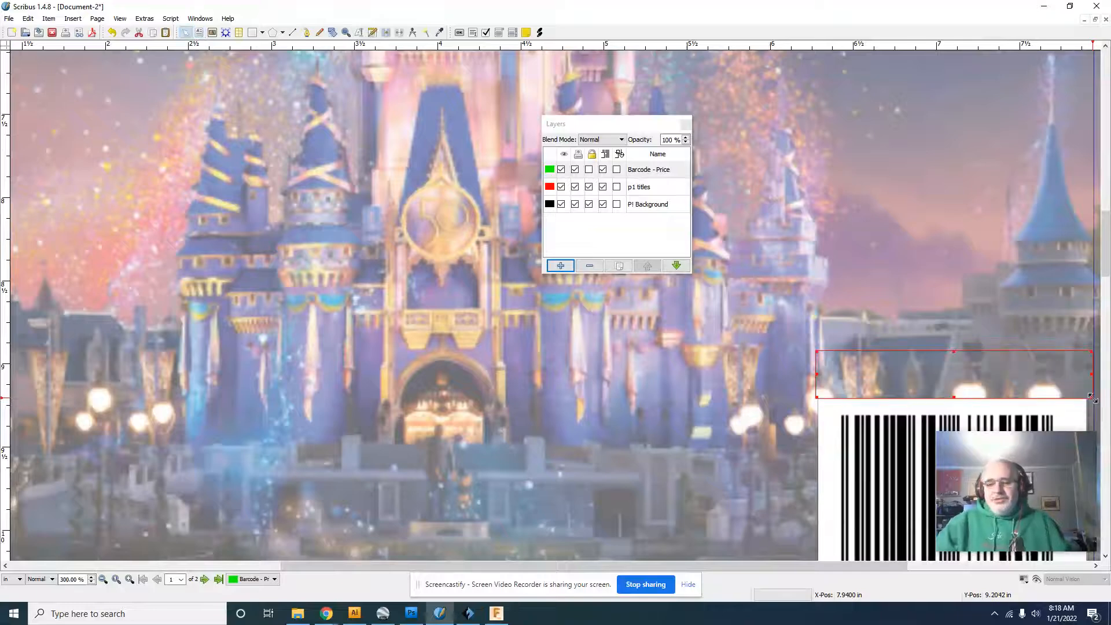
# Enter MARCH $4.99 in the new text frame, spacing the price out towards the frame's right edge.
pyautogui.doubleClick(919, 380)
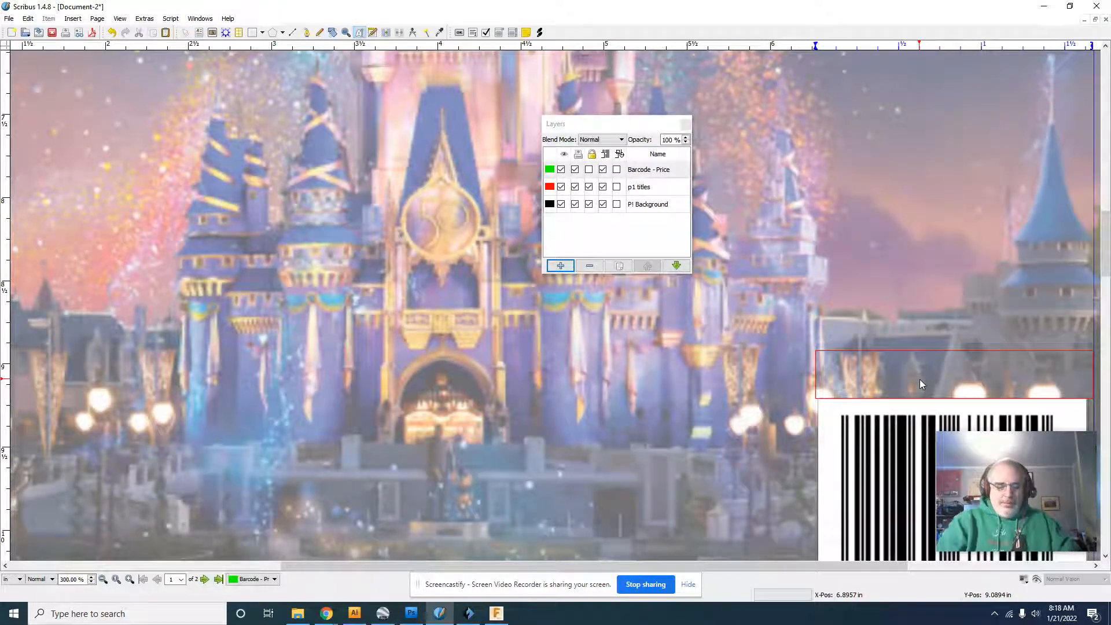
pyautogui.write('MRCH')
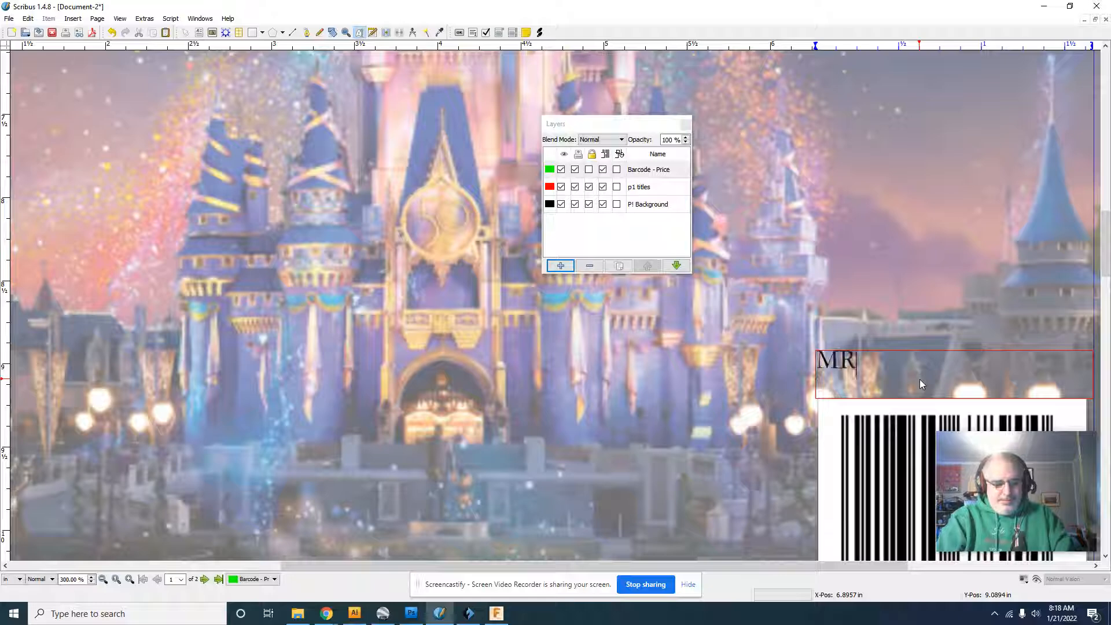
pyautogui.press('BackSpace')
pyautogui.press('BackSpace')
pyautogui.press('BackSpace')
pyautogui.write('ARC')
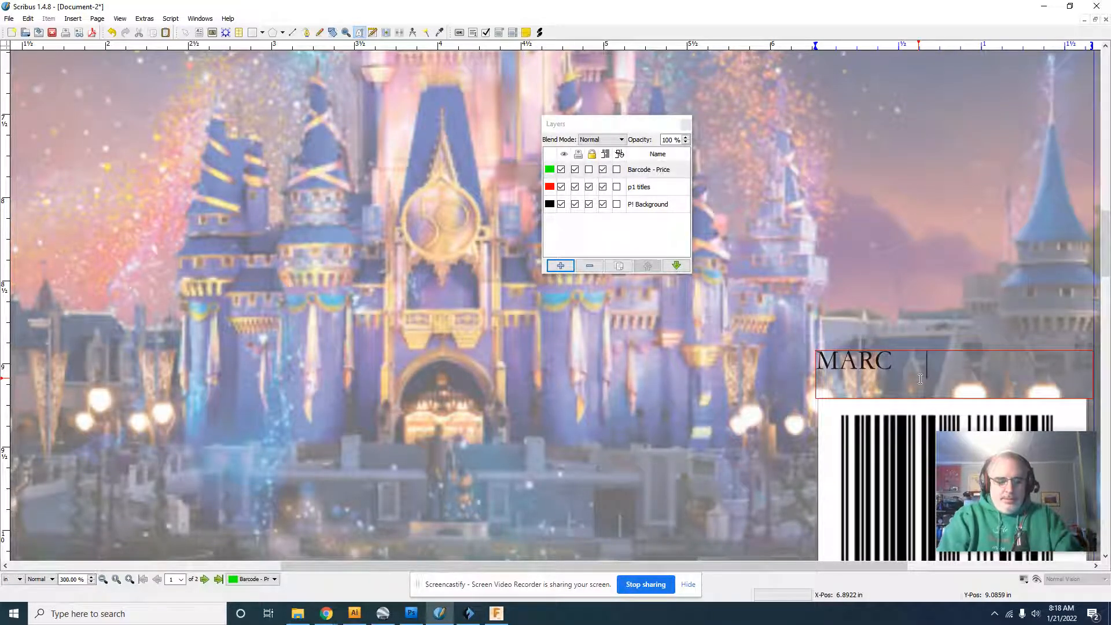
pyautogui.write('     $4')
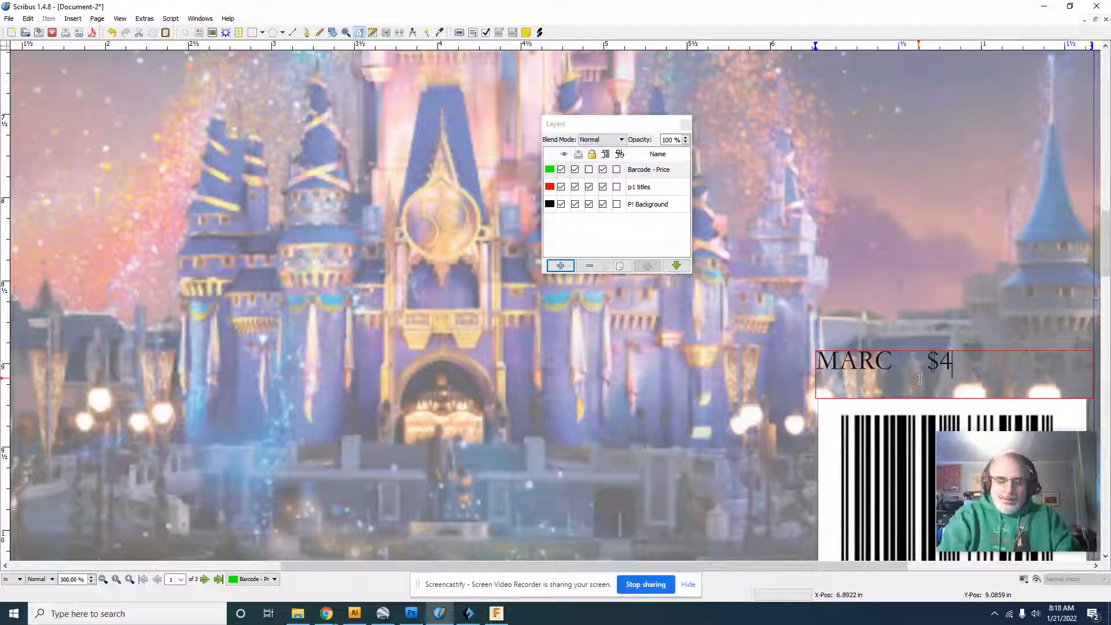
pyautogui.press('BackSpace')
pyautogui.press('BackSpace')
pyautogui.press('BackSpace')
pyautogui.press('BackSpace')
pyautogui.press('BackSpace')
pyautogui.press('BackSpace')
pyautogui.press('BackSpace')
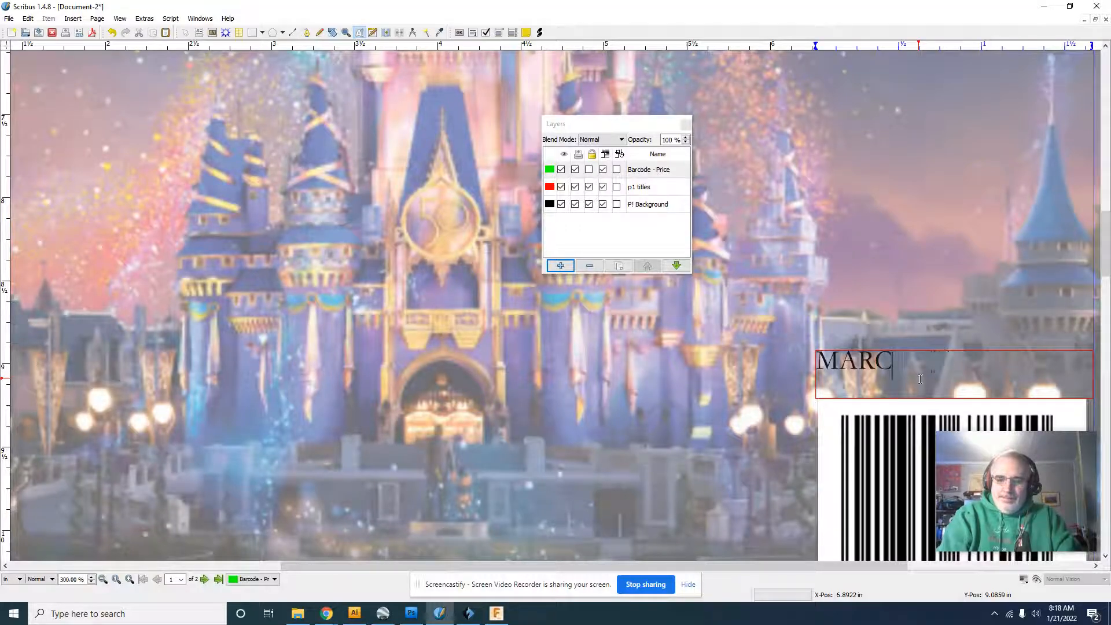
pyautogui.write('H    4.')
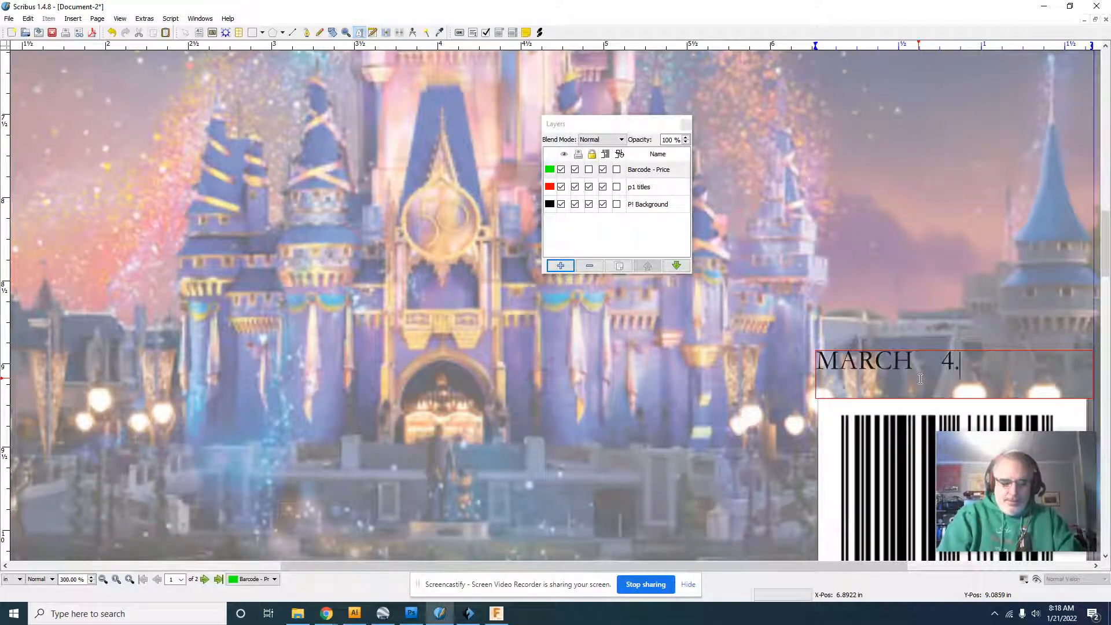
pyautogui.write('99')
pyautogui.press('Left')
pyautogui.press('Left')
pyautogui.press('Left')
pyautogui.write('$')
pyautogui.press('BackSpace')
pyautogui.press('BackSpace')
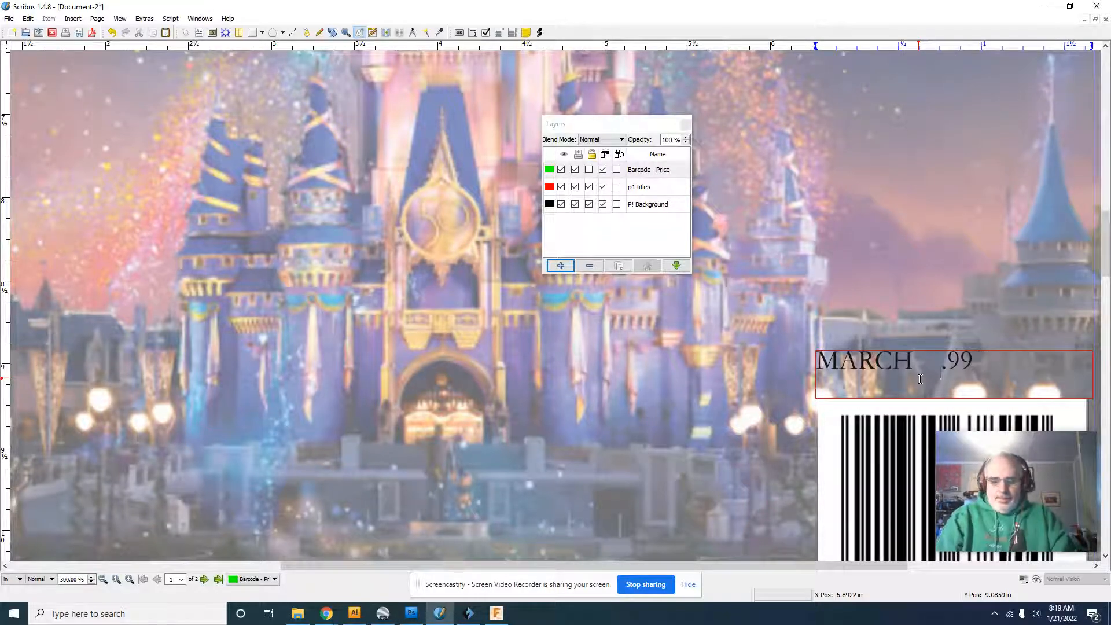
pyautogui.write('$4')
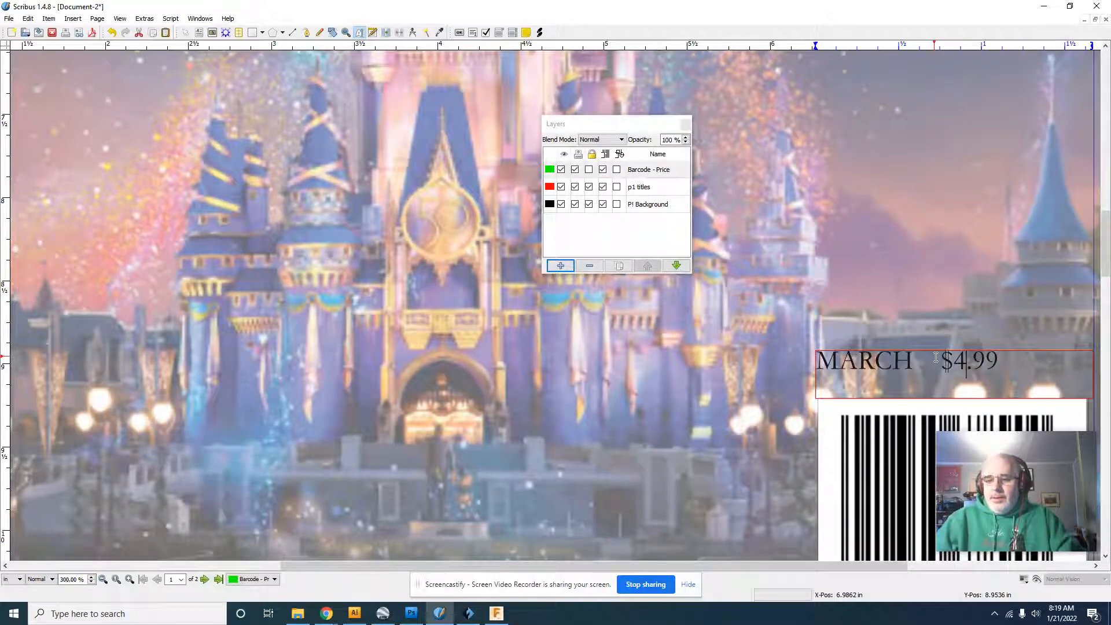
pyautogui.click(939, 359)
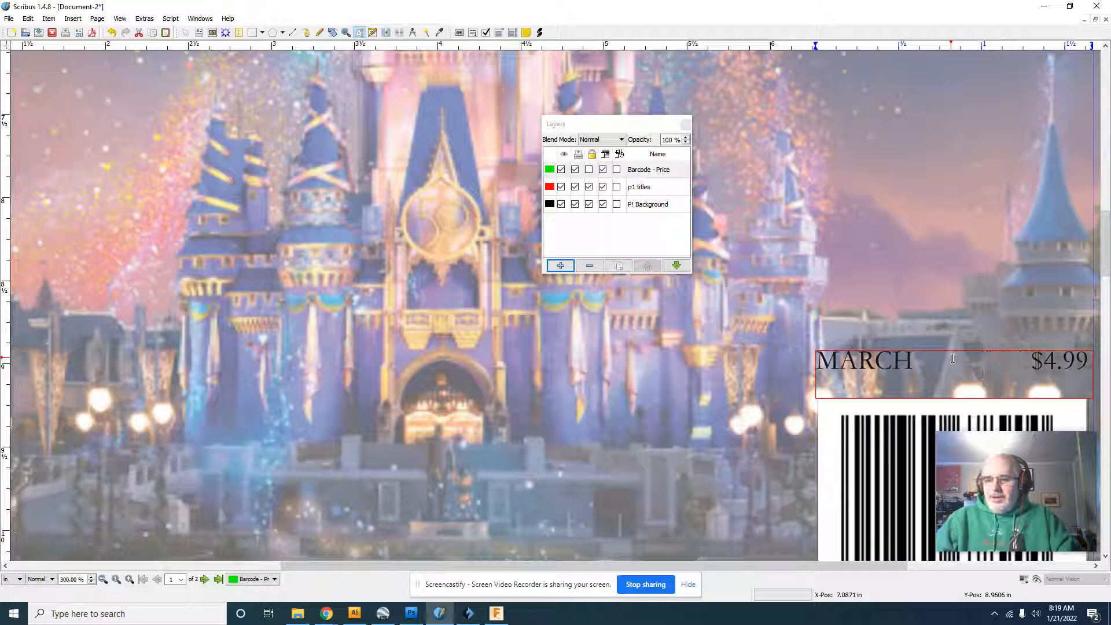
pyautogui.press('BackSpace')
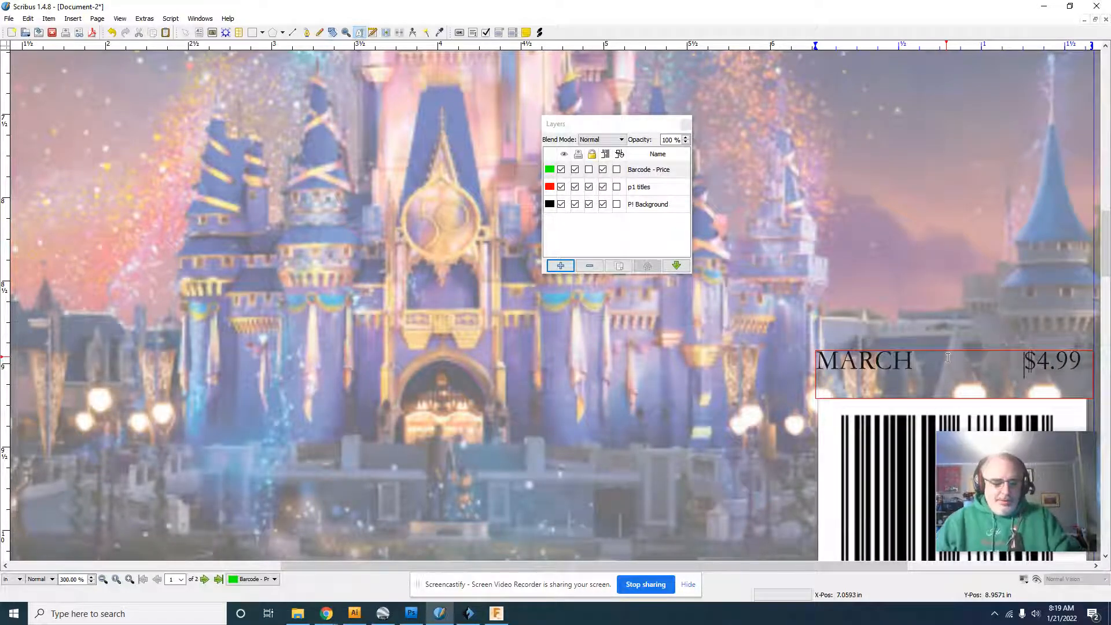
# Set the font size of the whole date and price line to 14 pt.
pyautogui.hotkey('ctrl', 'a')
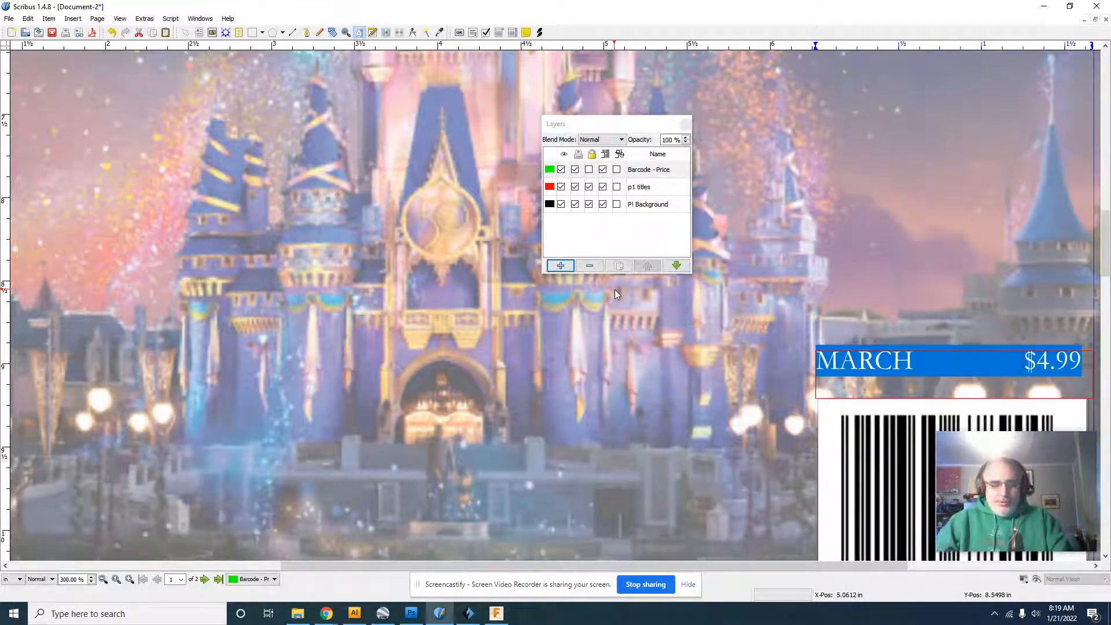
pyautogui.press('F2')
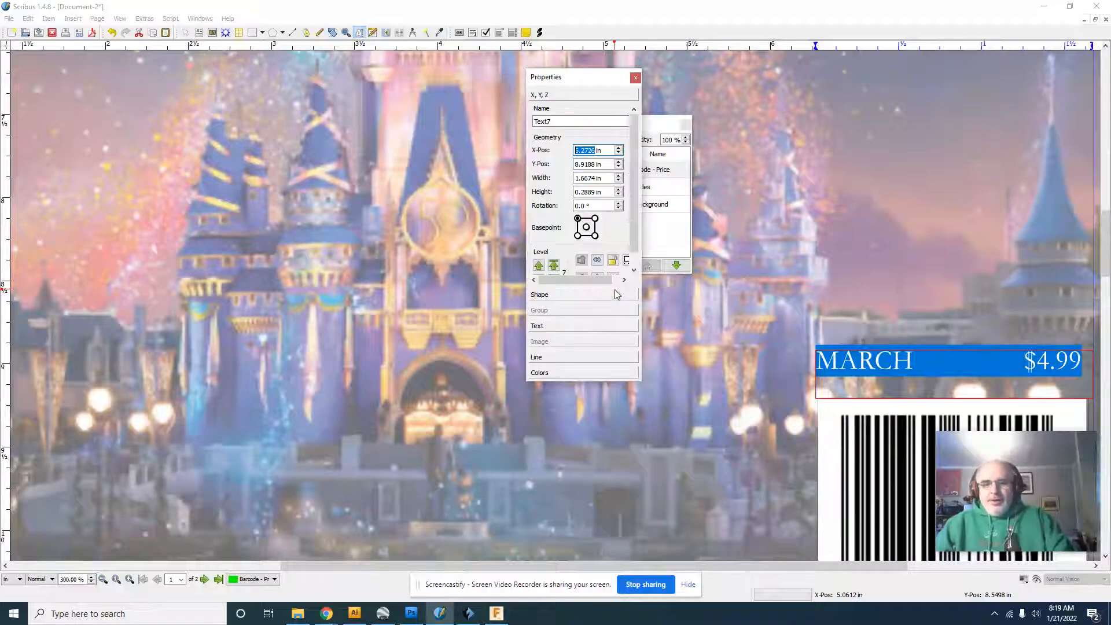
pyautogui.click(565, 325)
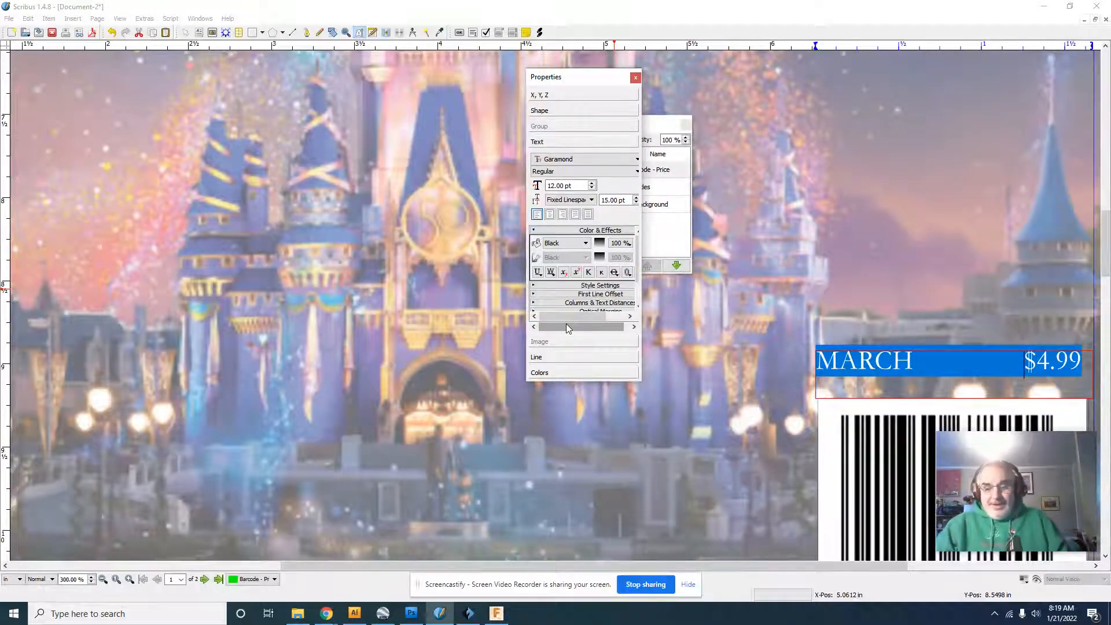
pyautogui.click(593, 184)
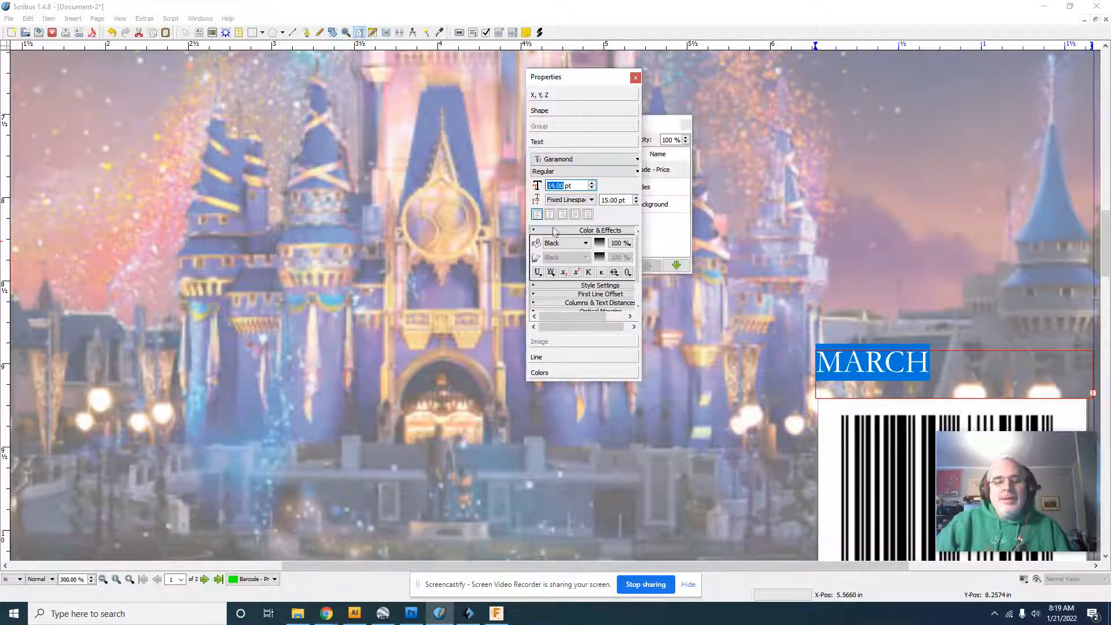
# Set the fill color of the date and price text to White.
pyautogui.click(564, 243)
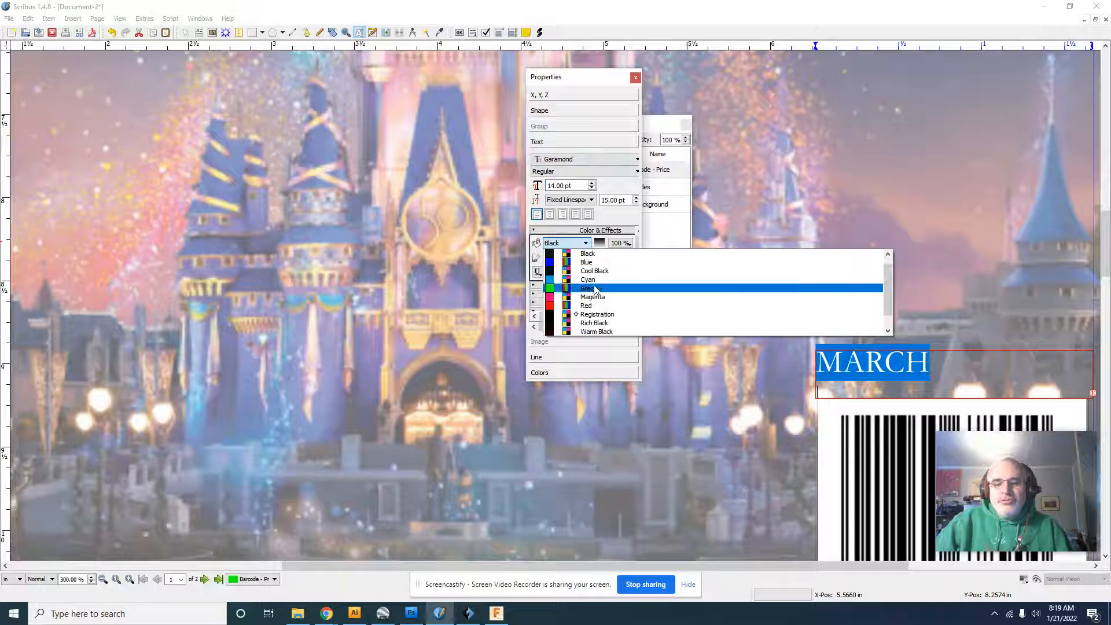
pyautogui.scroll(-1, 599, 314)
pyautogui.click(596, 323)
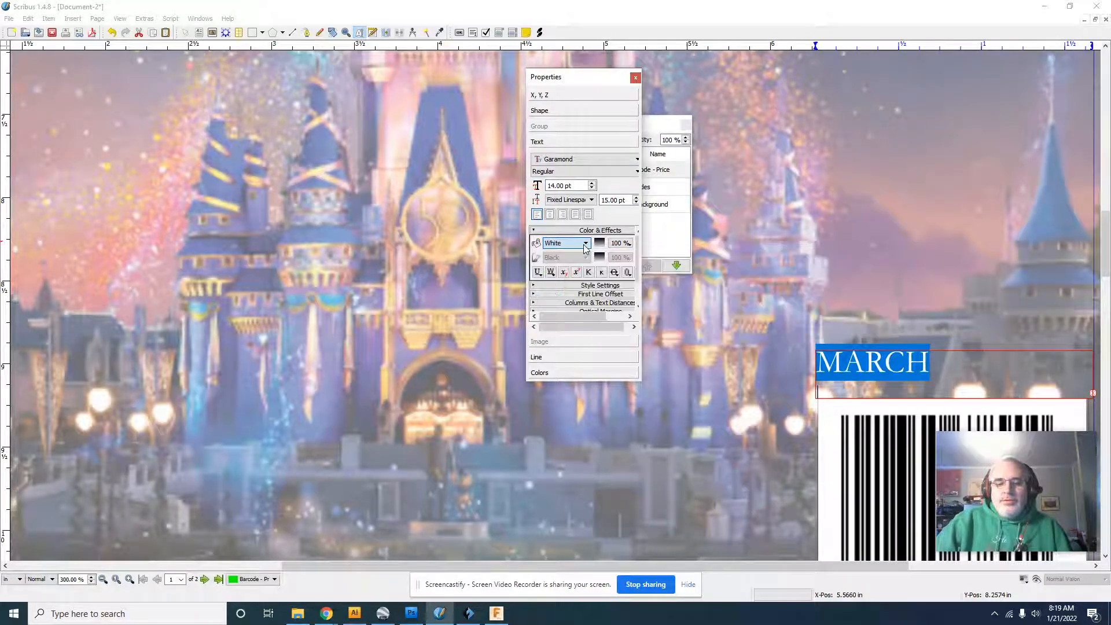
# Turn on the outline effect for the date and price text with a Yellow stroke color, and close the properties.
pyautogui.click(627, 272)
pyautogui.click(574, 257)
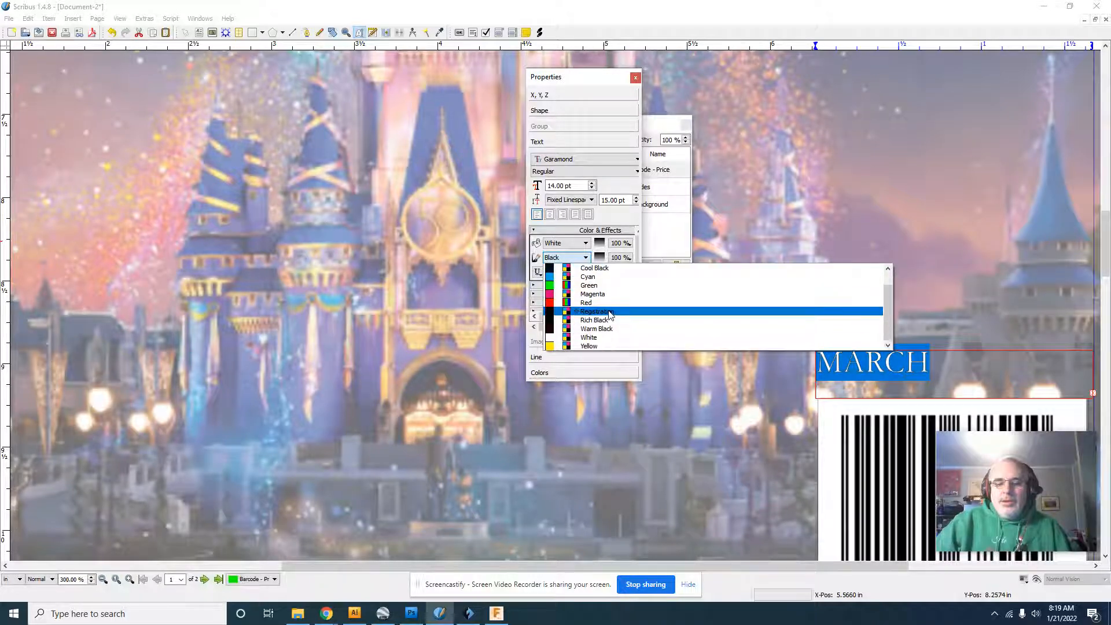
pyautogui.click(588, 346)
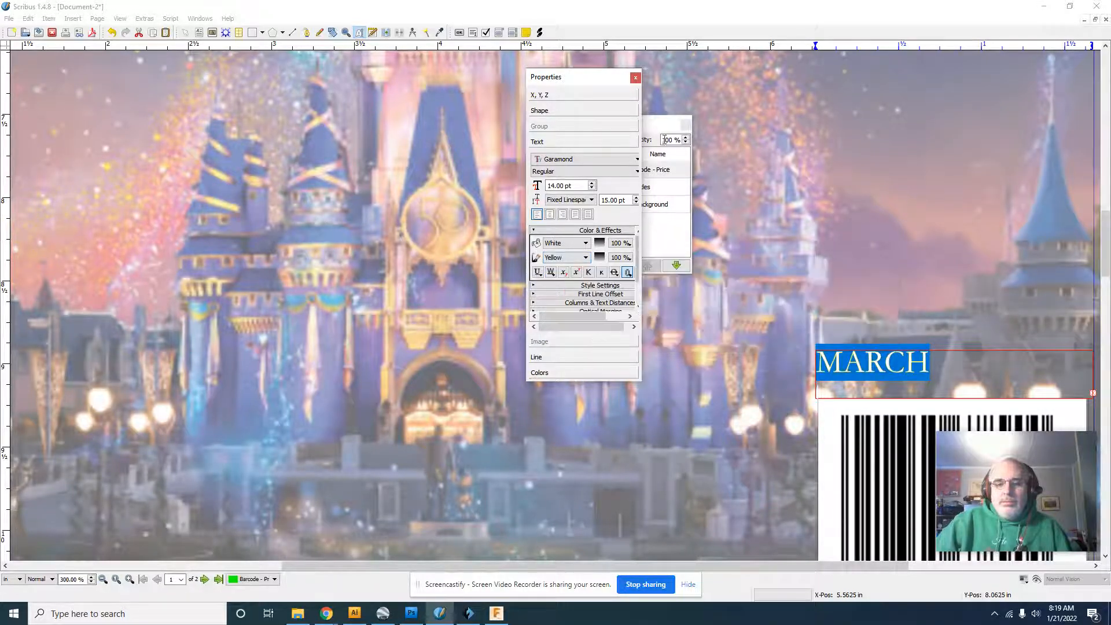
pyautogui.click(635, 77)
# Re-enter the price $4.99 after MARCH, separated by a tab so it fits the line, and finish editing the text.
pyautogui.click(936, 362)
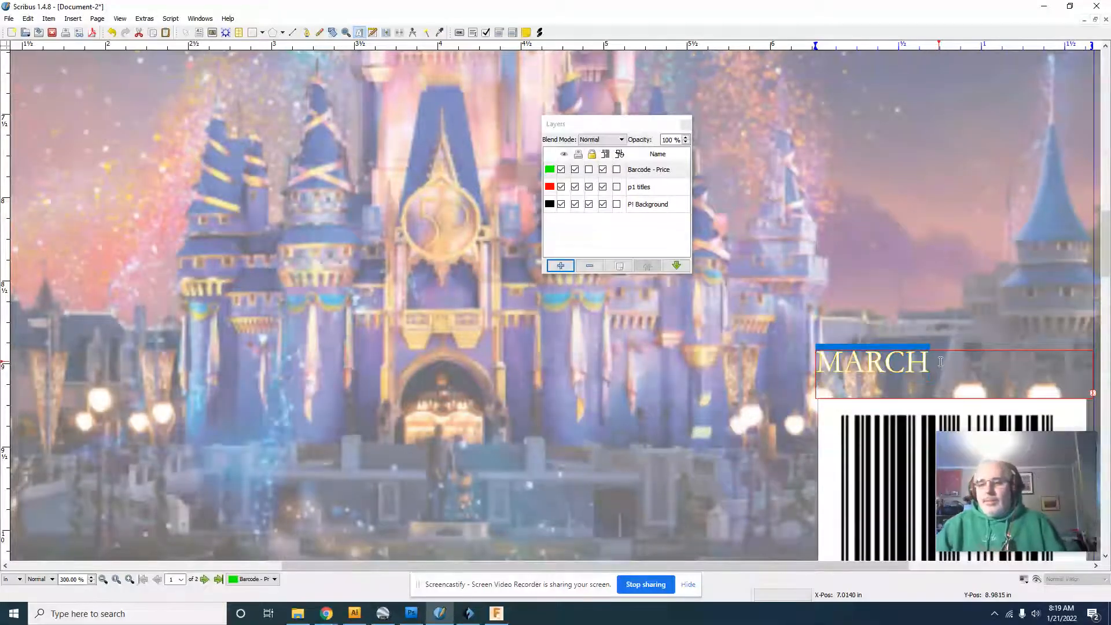
pyautogui.doubleClick(921, 364)
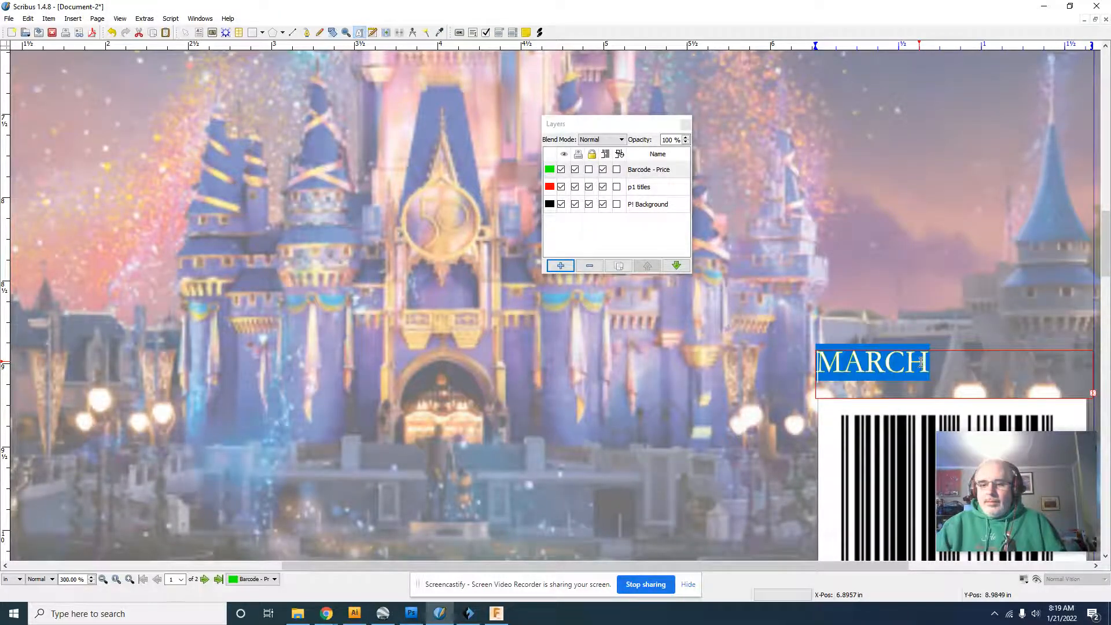
pyautogui.click(921, 365)
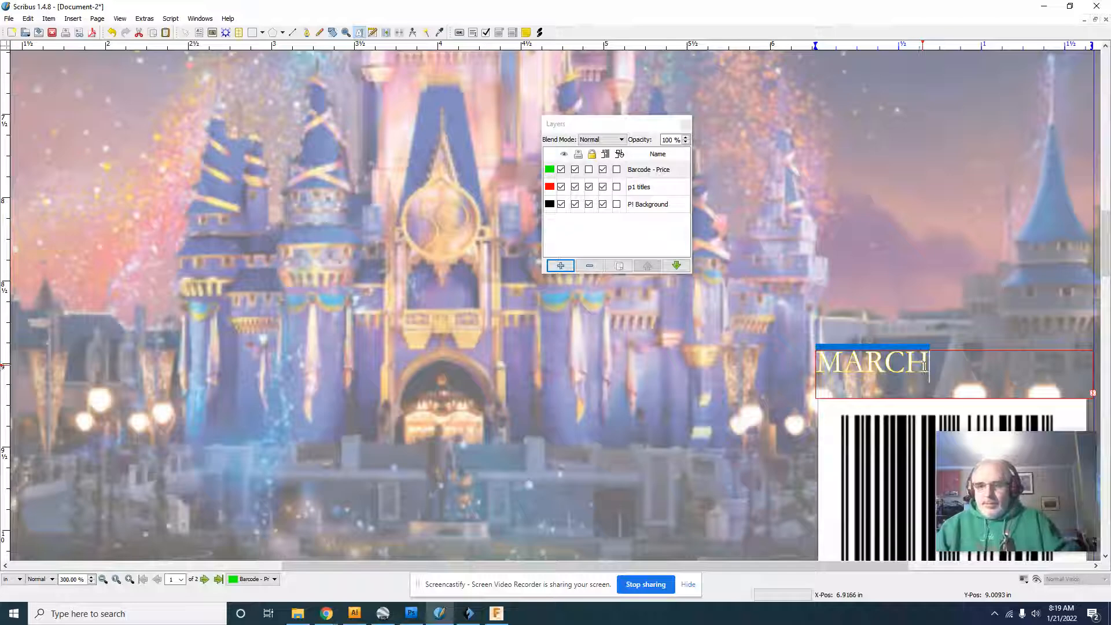
pyautogui.press('Tab')
pyautogui.write('$4.99')
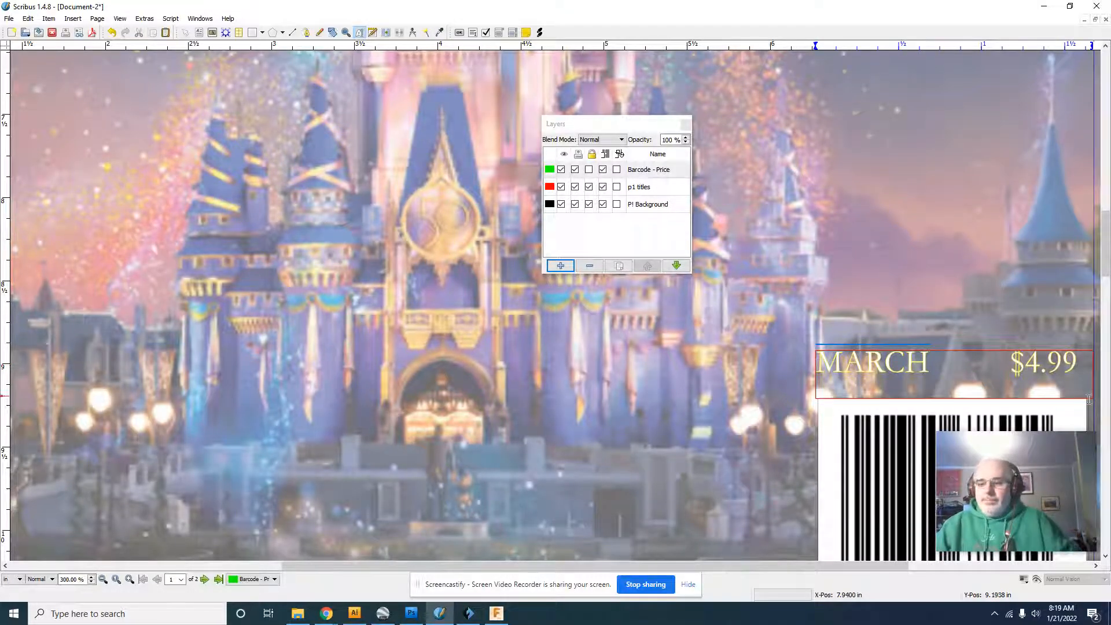
pyautogui.click(945, 307)
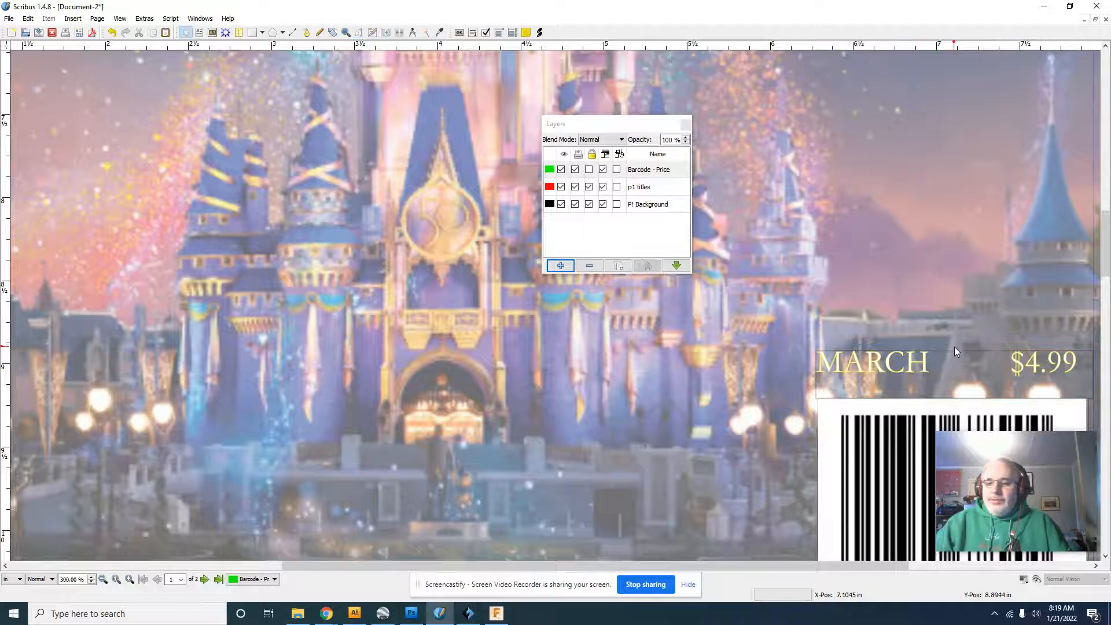
# Lower the top edge of the MARCH and $4.99 text frame so the line sits closer to the barcode.
pyautogui.click(956, 351)
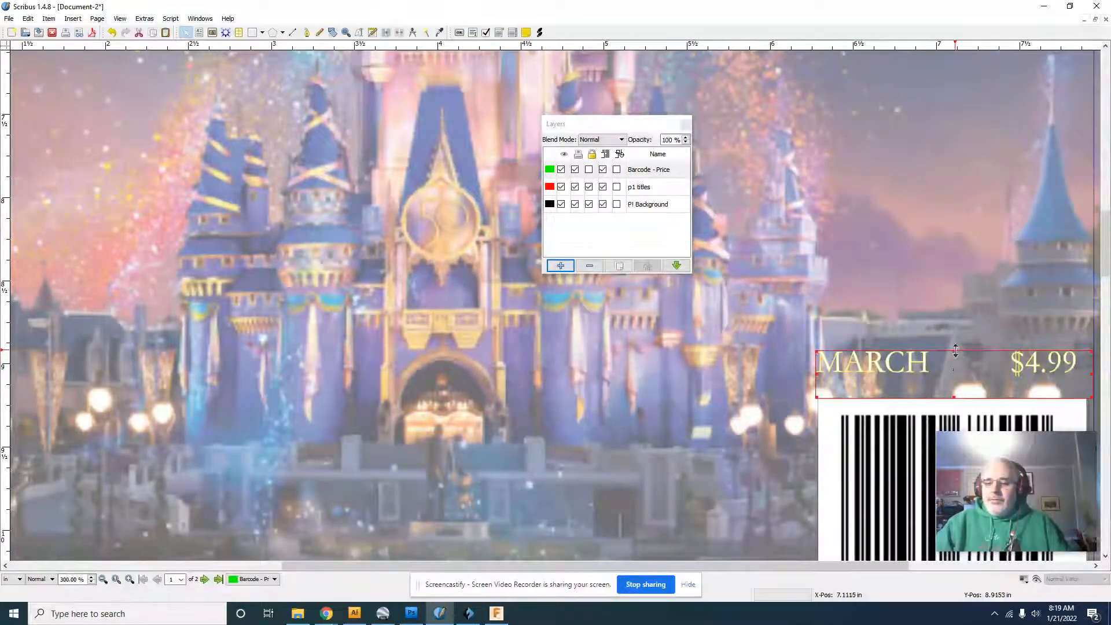
pyautogui.moveTo(954, 352); pyautogui.dragTo(956, 363)
pyautogui.click(956, 333)
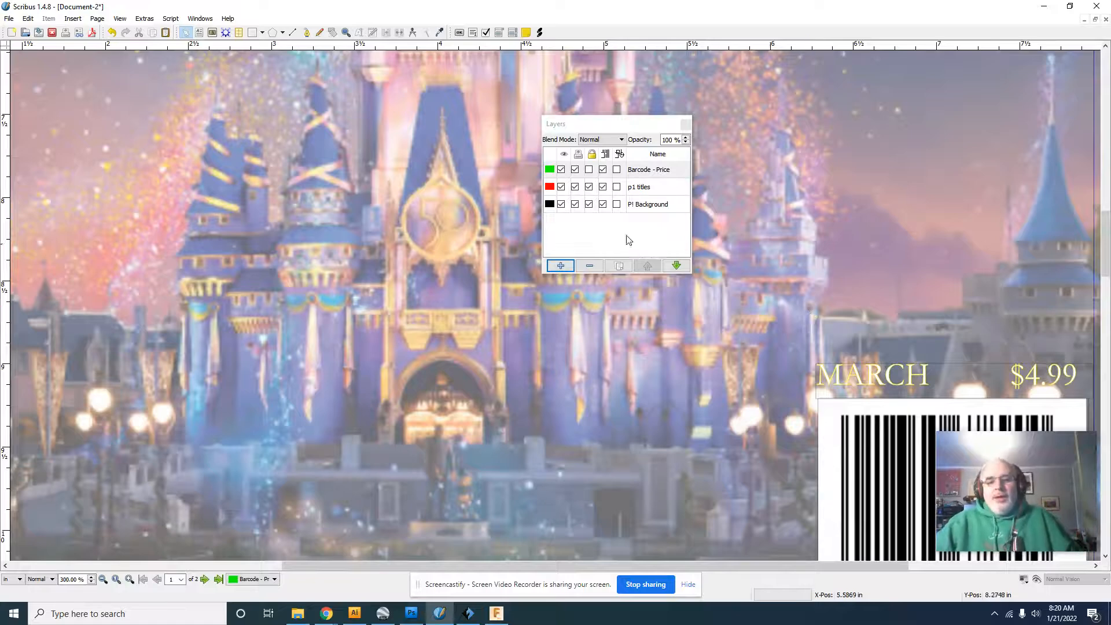
# Lock the Barcode - Price layer and add a new layer named P1 Teasers above it.
pyautogui.click(590, 170)
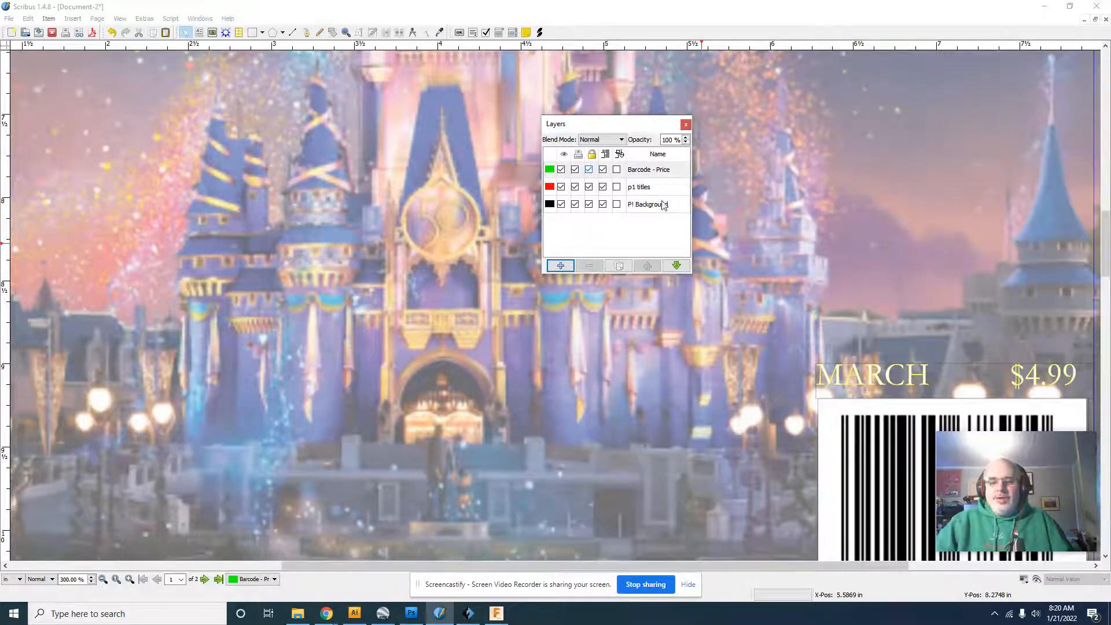
pyautogui.click(556, 266)
pyautogui.click(643, 170)
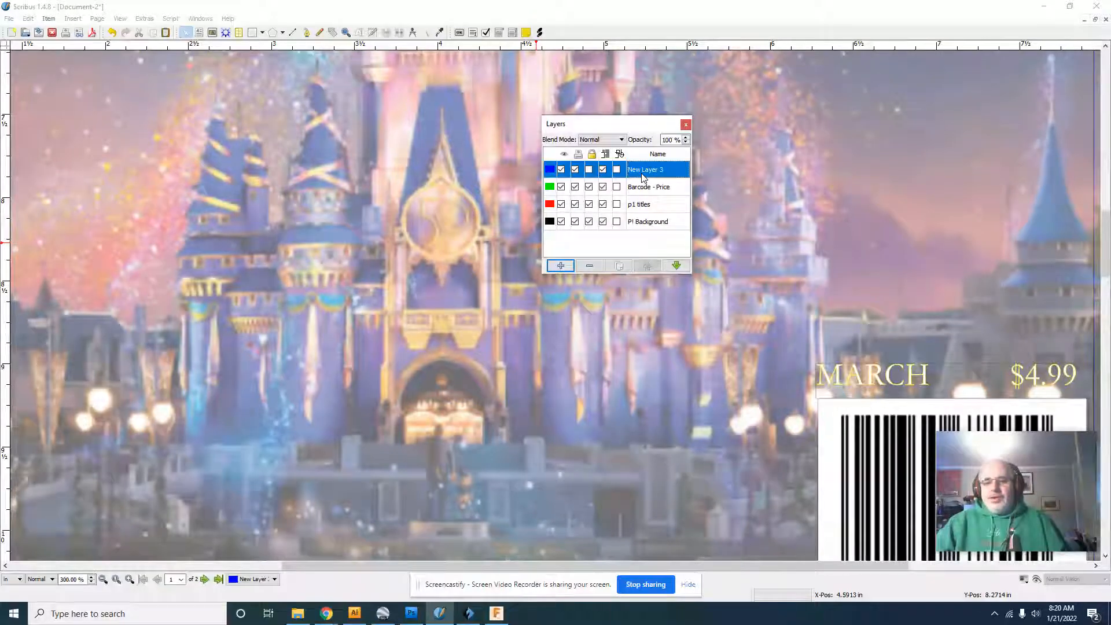
pyautogui.doubleClick(643, 171)
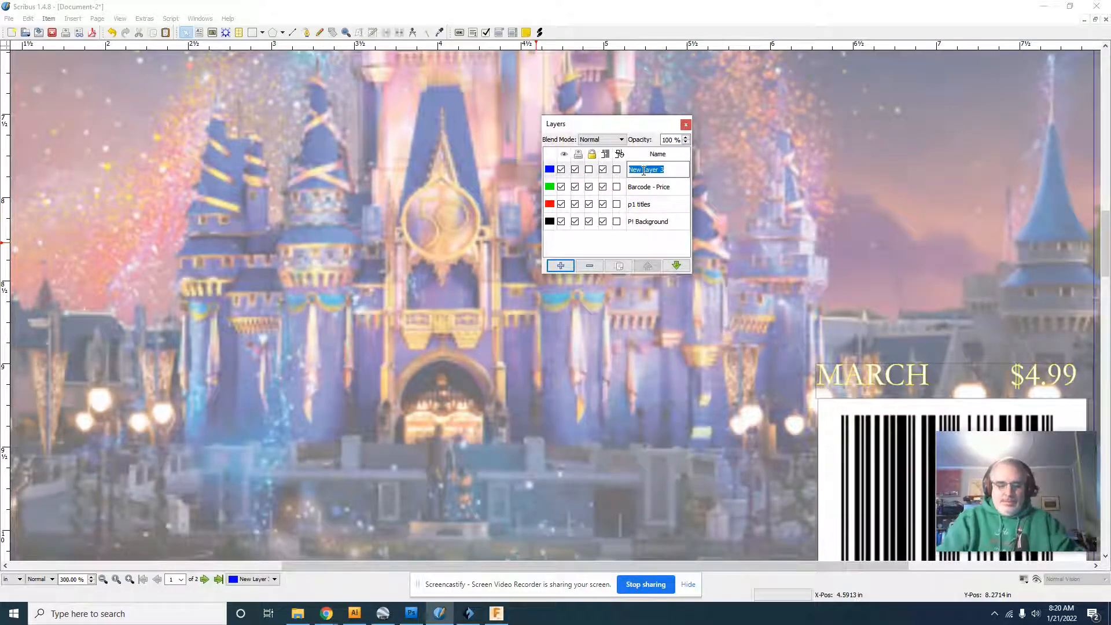
pyautogui.write('p1 tEASER')
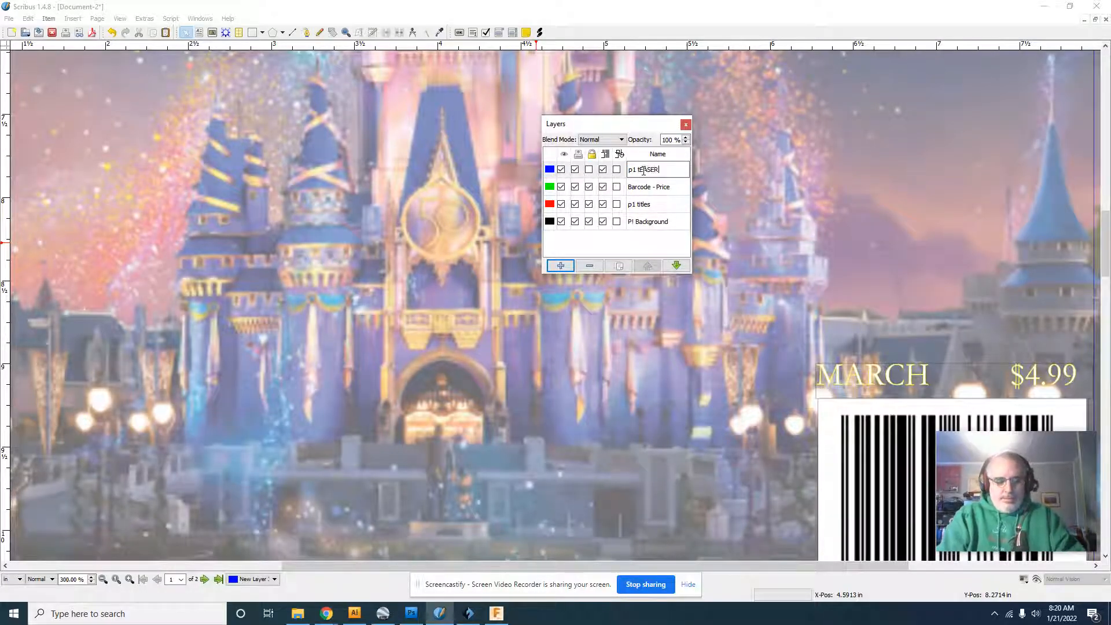
pyautogui.write('S IYER')
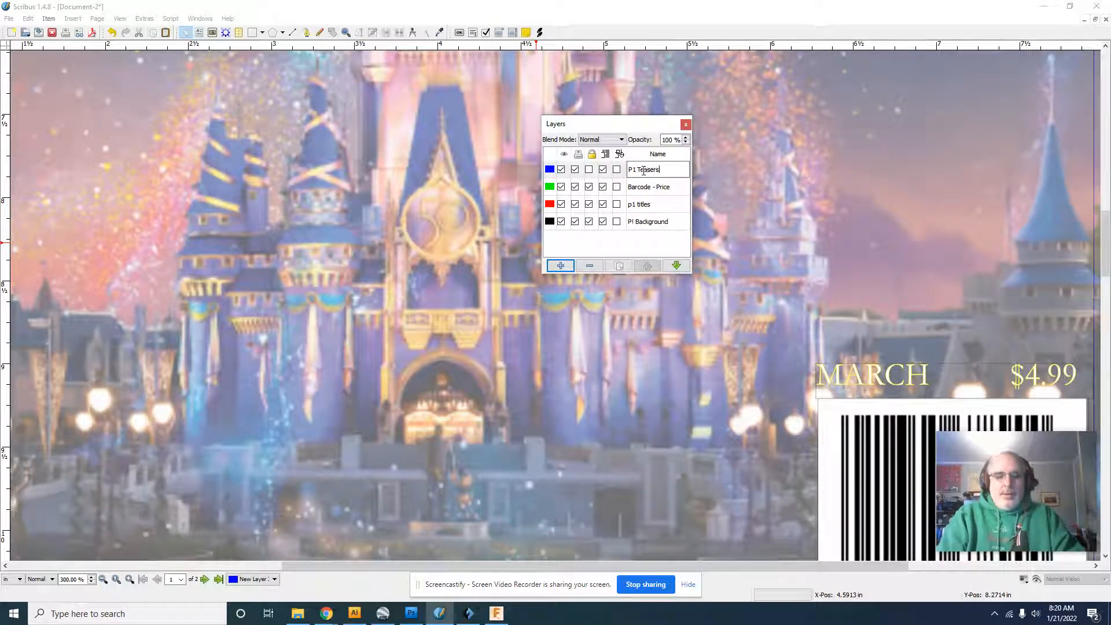
pyautogui.press('BackSpace')
pyautogui.press('BackSpace')
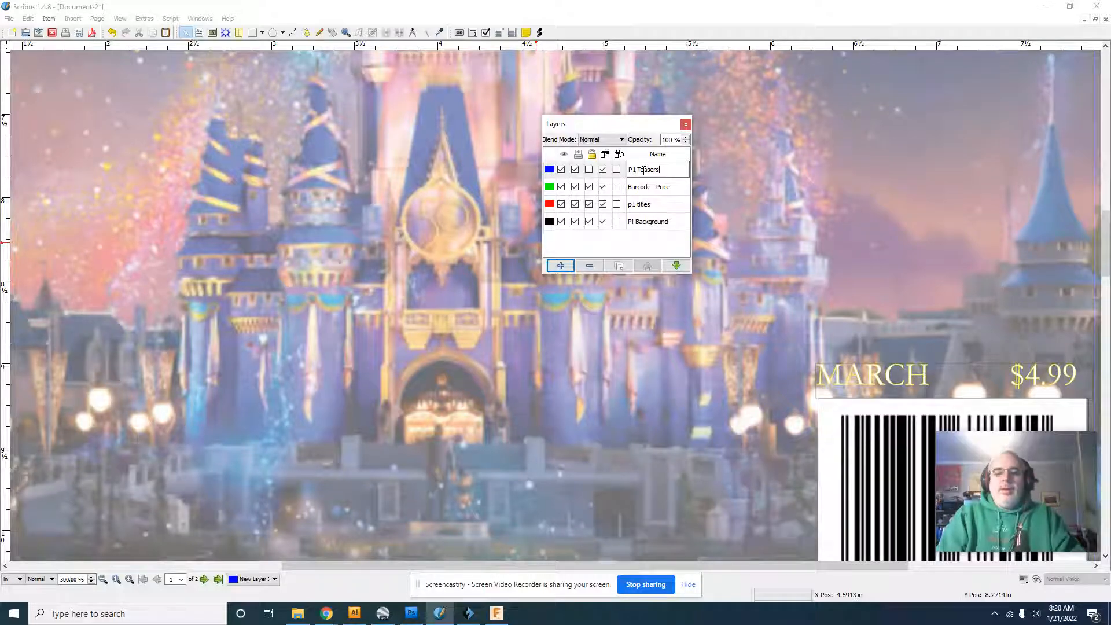
pyautogui.press('Return')
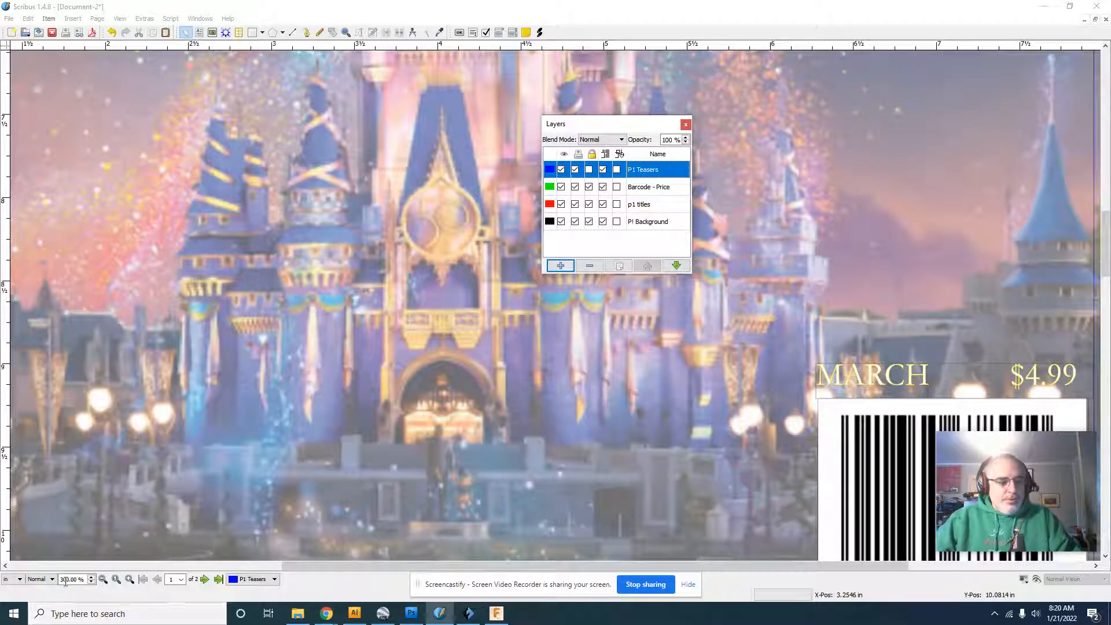
# Draw an image frame on page 1 against the left margin guide, just below the MONTHLY title's frame.
pyautogui.moveTo(85, 579); pyautogui.dragTo(41, 579)
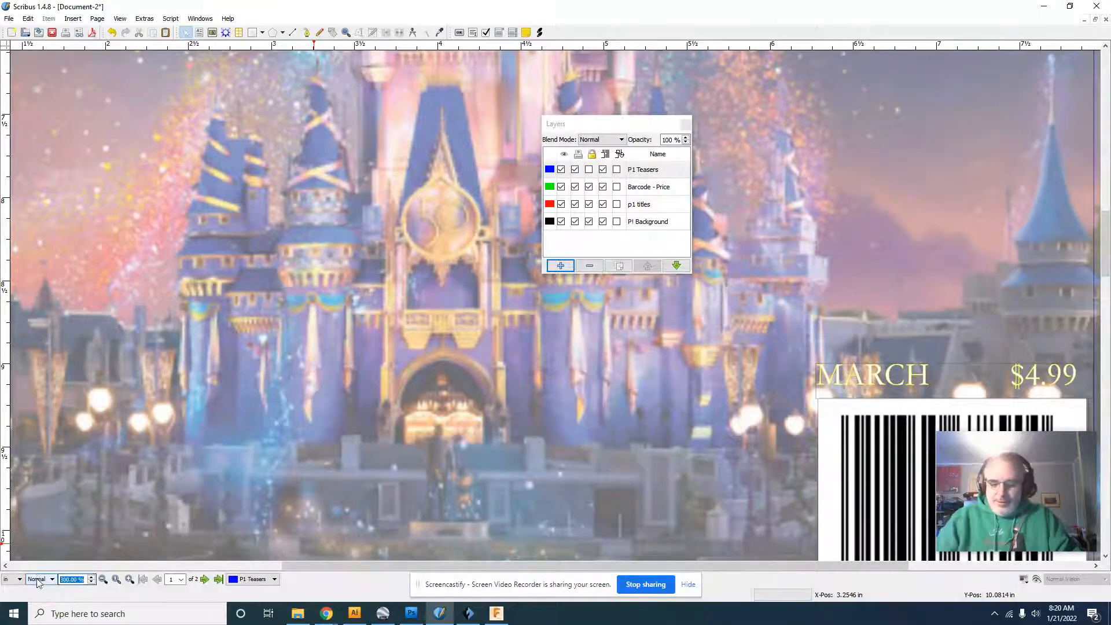
pyautogui.press('Return')
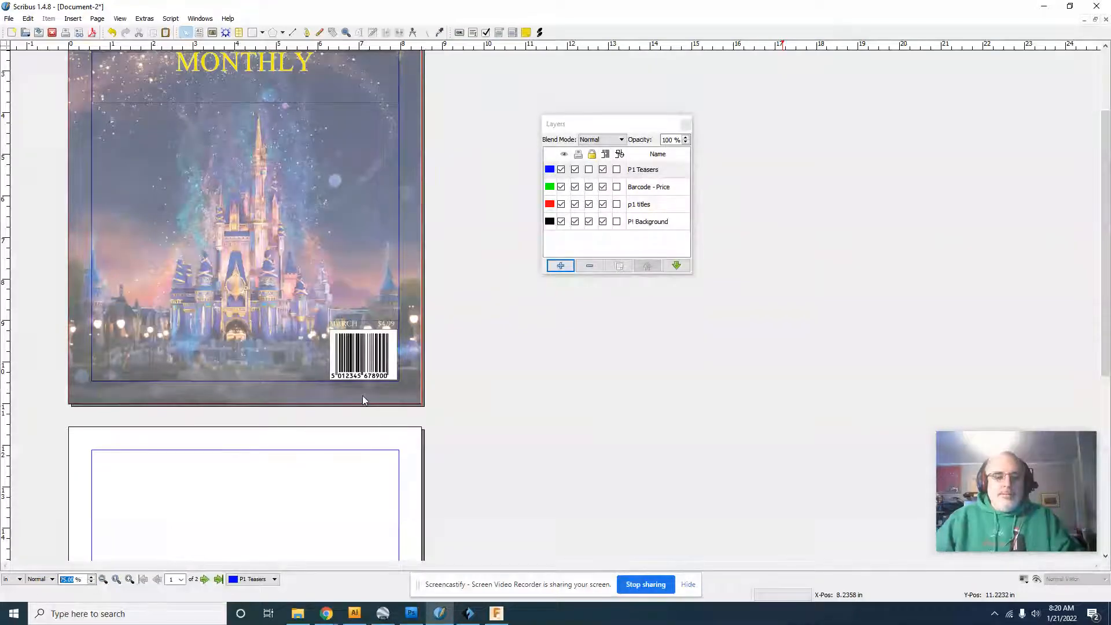
pyautogui.scroll(3, 464, 314)
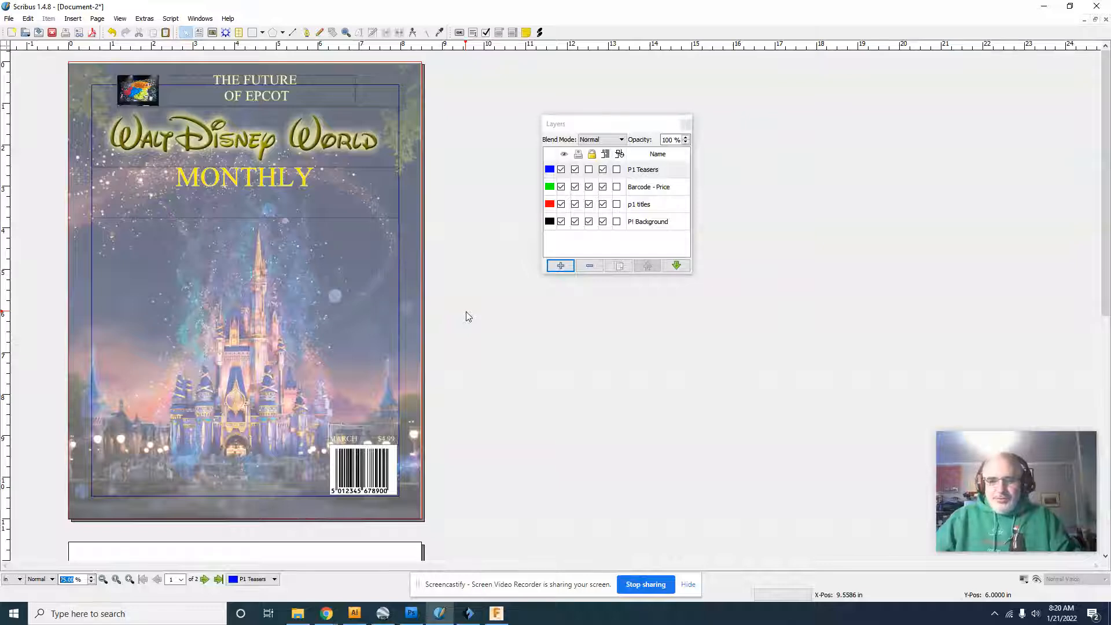
pyautogui.click(213, 33)
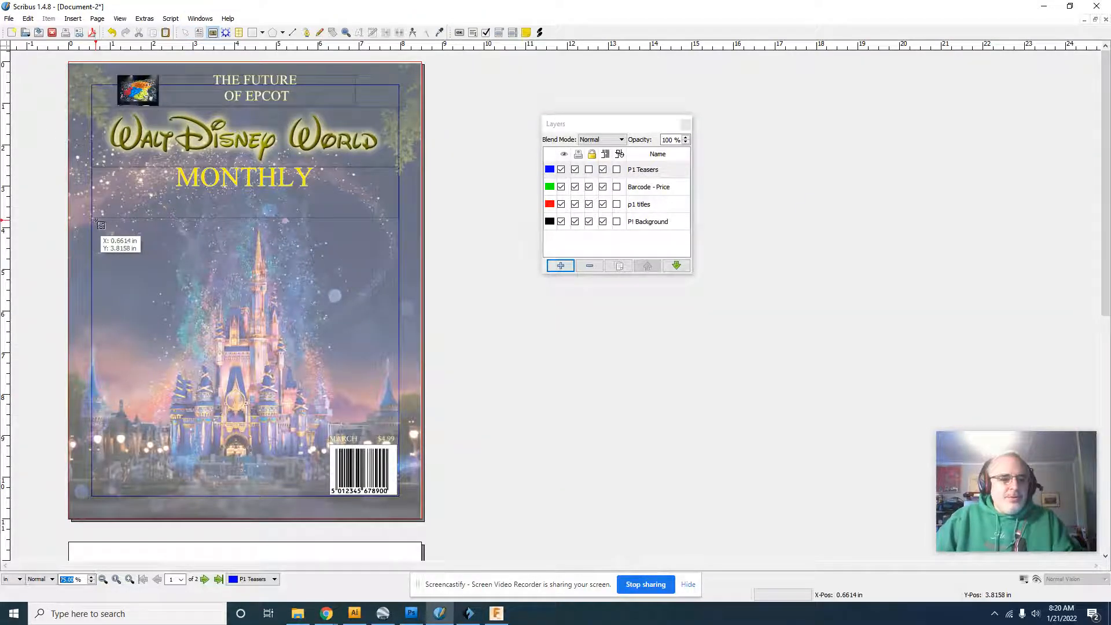
pyautogui.moveTo(93, 222); pyautogui.dragTo(169, 280)
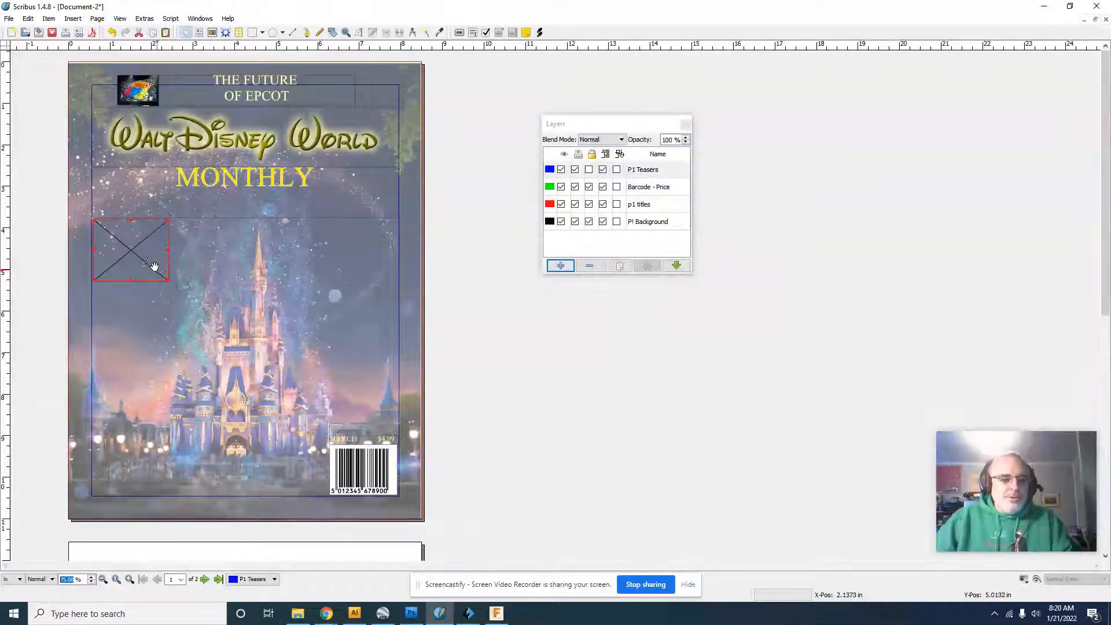
# Load the picture bob-chapek.png from the Downloads folder into the new image frame.
pyautogui.doubleClick(134, 250)
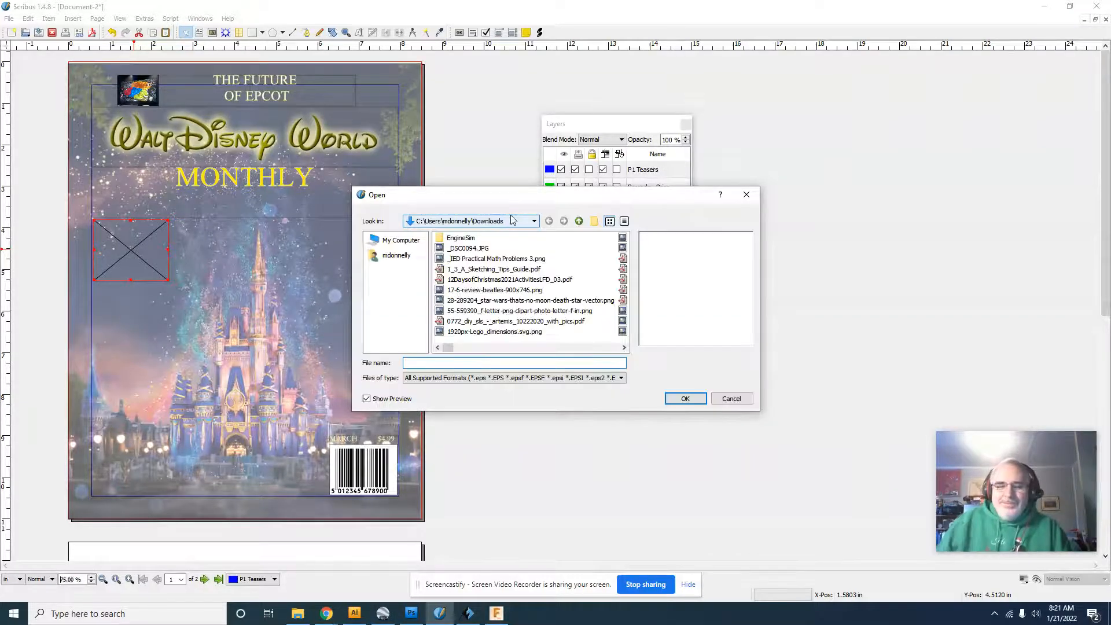
pyautogui.scroll(-3, 591, 350)
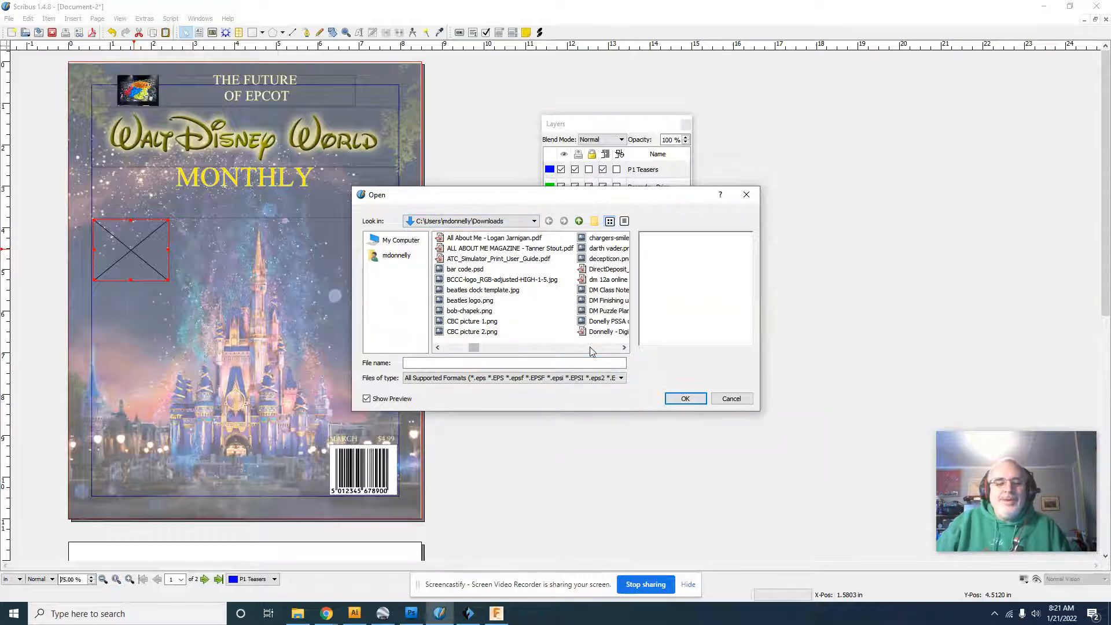
pyautogui.click(469, 311)
pyautogui.click(683, 399)
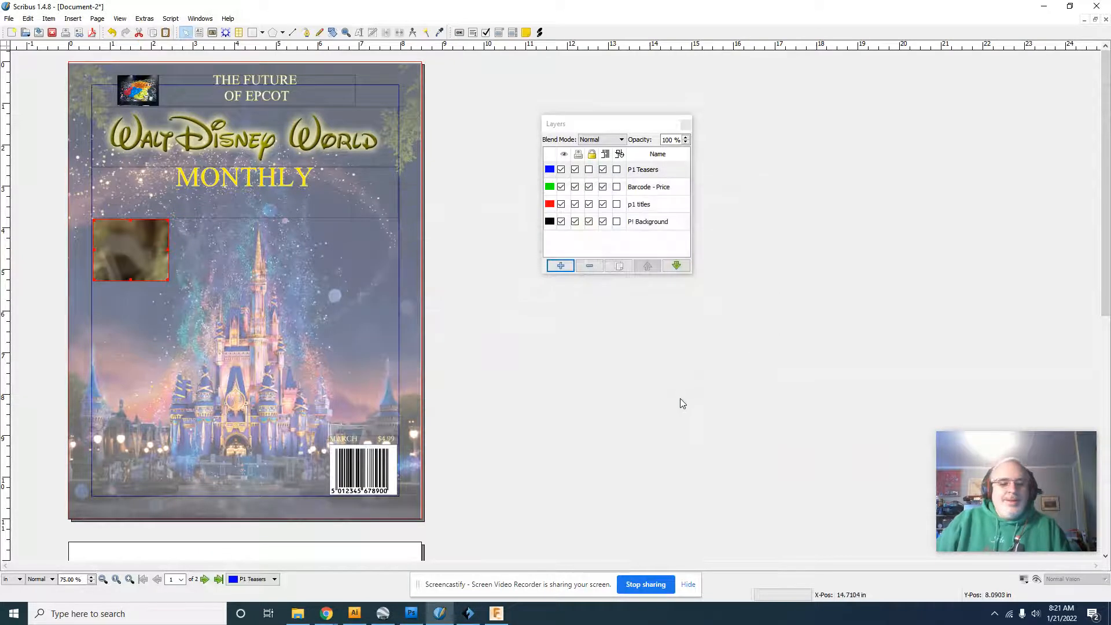
# Fit the portrait to its frame and narrow the frame from the right to the photo's width.
pyautogui.rightClick(134, 252)
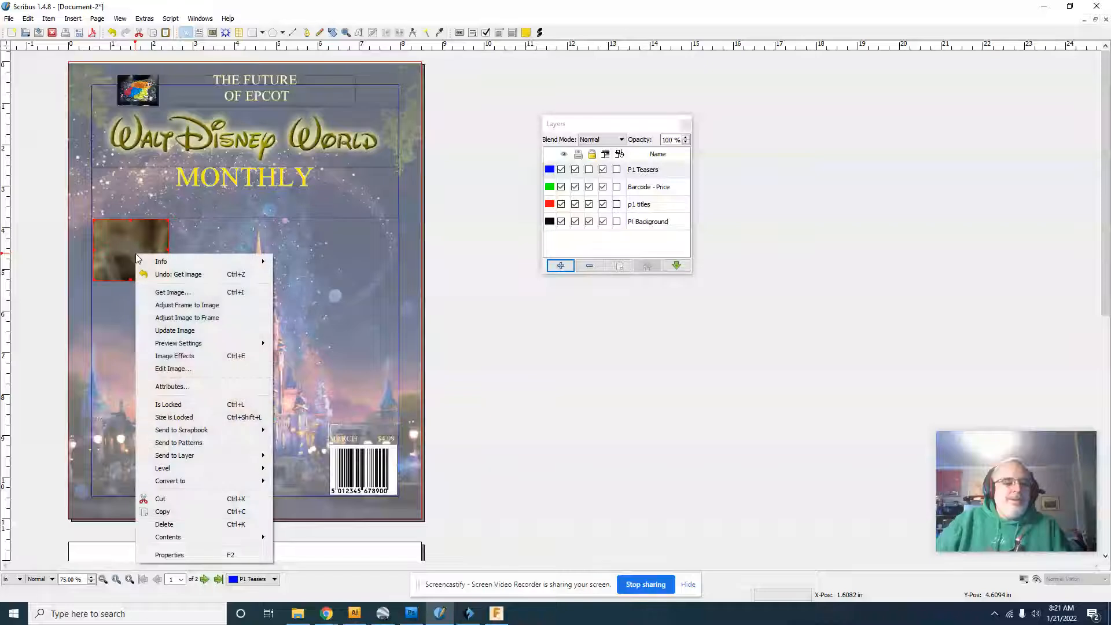
pyautogui.click(187, 318)
pyautogui.moveTo(169, 248); pyautogui.dragTo(160, 249)
# Draw a text frame about 1.59 by 1.45 in directly below the portrait and enter BOB CHPEK - GREEDY OR STUPID?
pyautogui.click(199, 32)
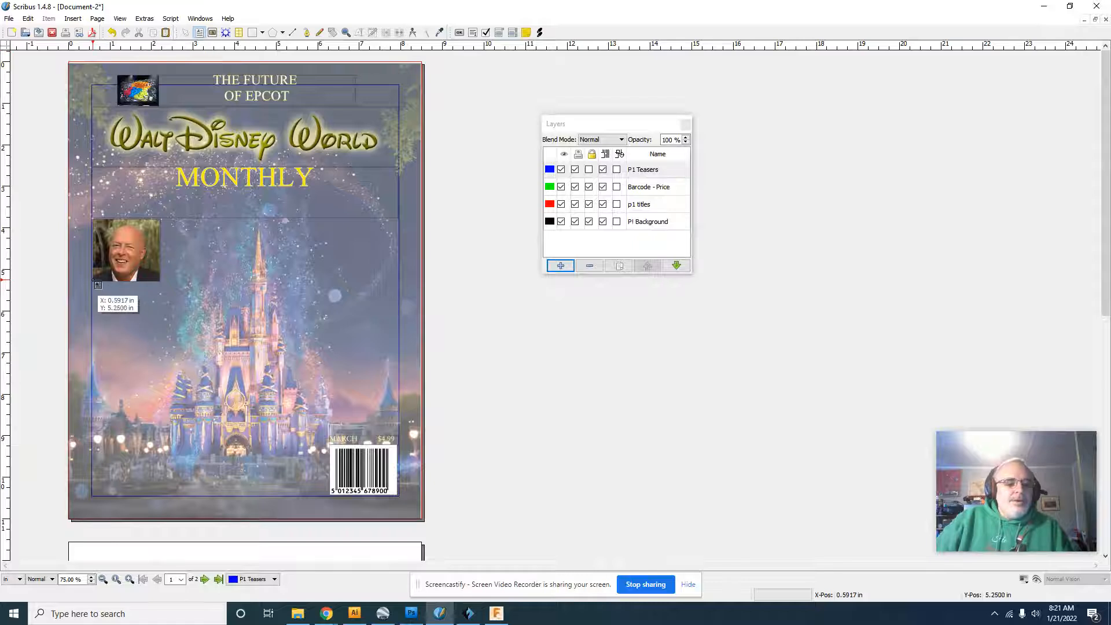
pyautogui.moveTo(93, 282); pyautogui.dragTo(159, 340)
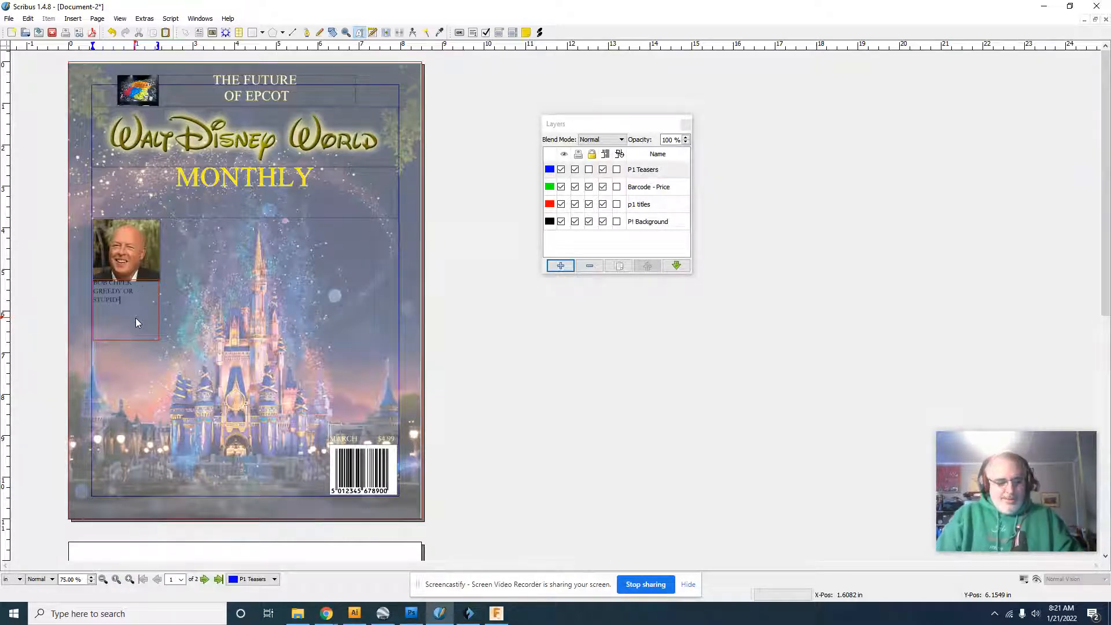
# Set the font of the whole teaser text below the portrait to Times New Roman.
pyautogui.hotkey('ctrl', 'a')
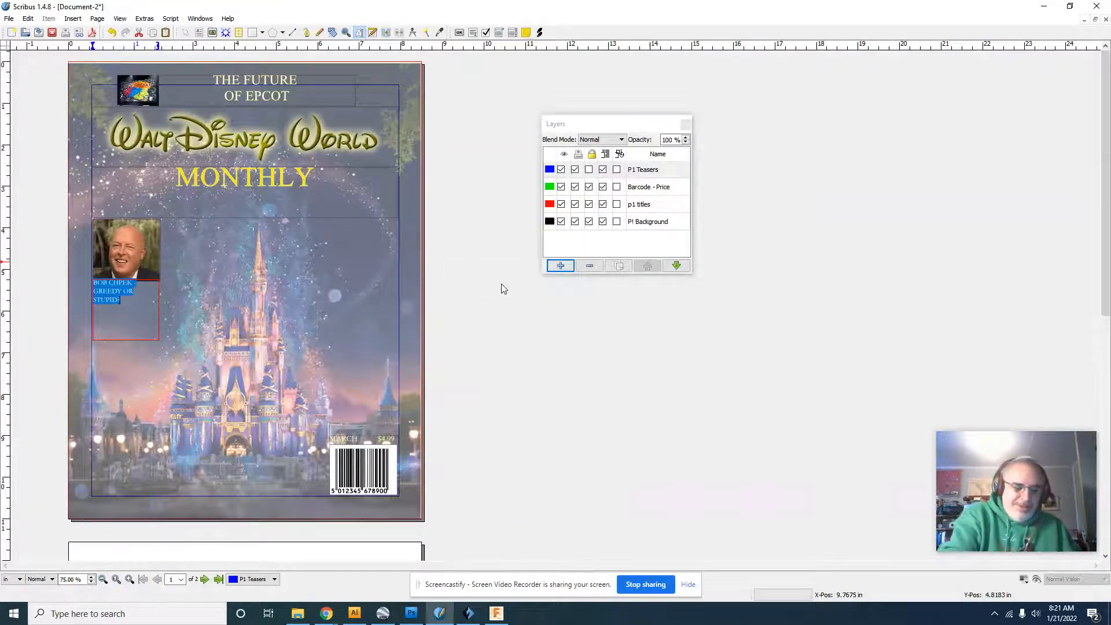
pyautogui.press('F2')
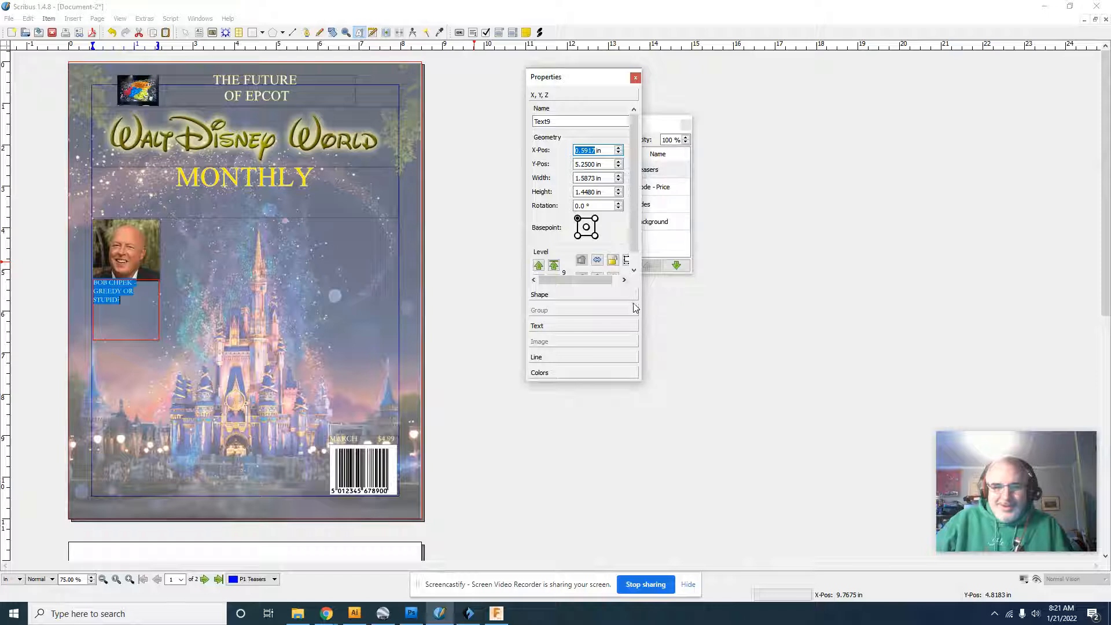
pyautogui.click(607, 327)
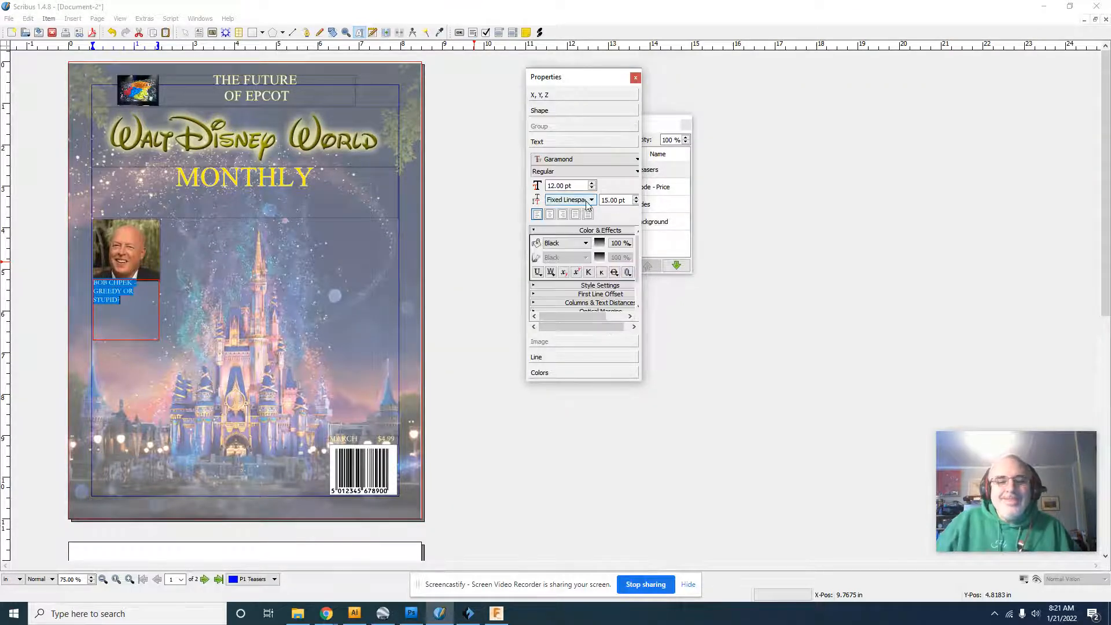
pyautogui.click(578, 159)
pyautogui.scroll(-10, 576, 198)
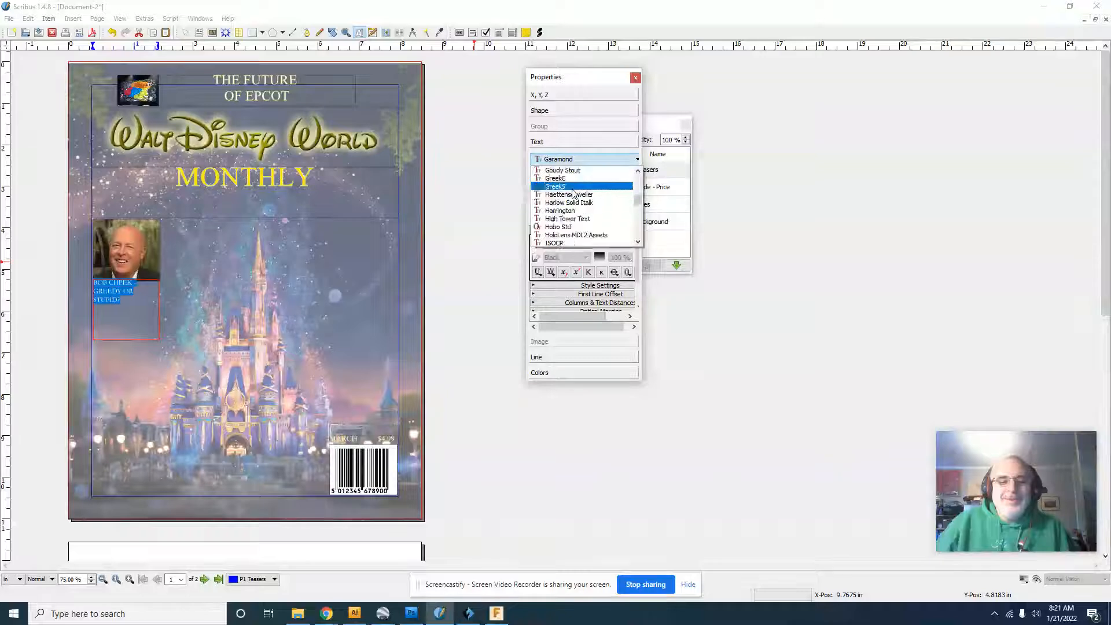
pyautogui.scroll(-20, 576, 198)
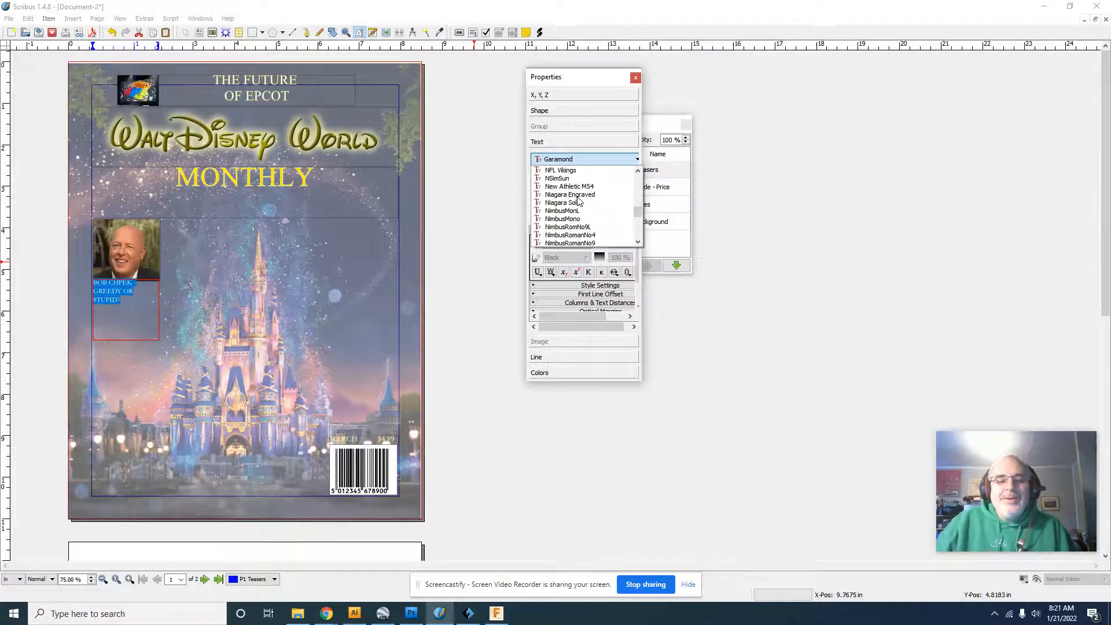
pyautogui.scroll(-15, 578, 200)
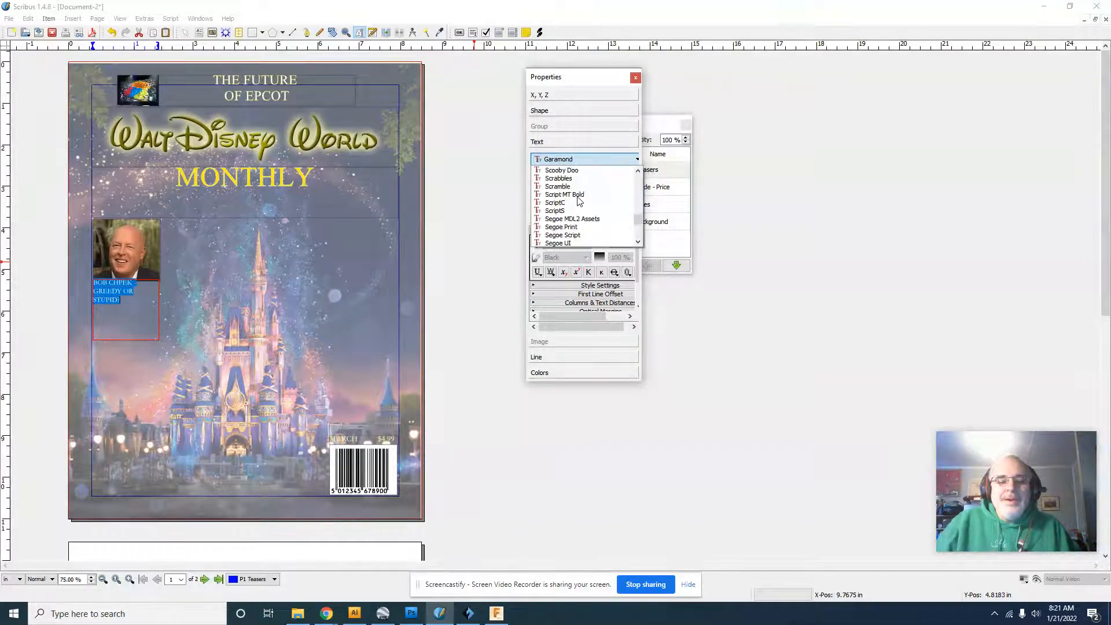
pyautogui.scroll(-8, 579, 200)
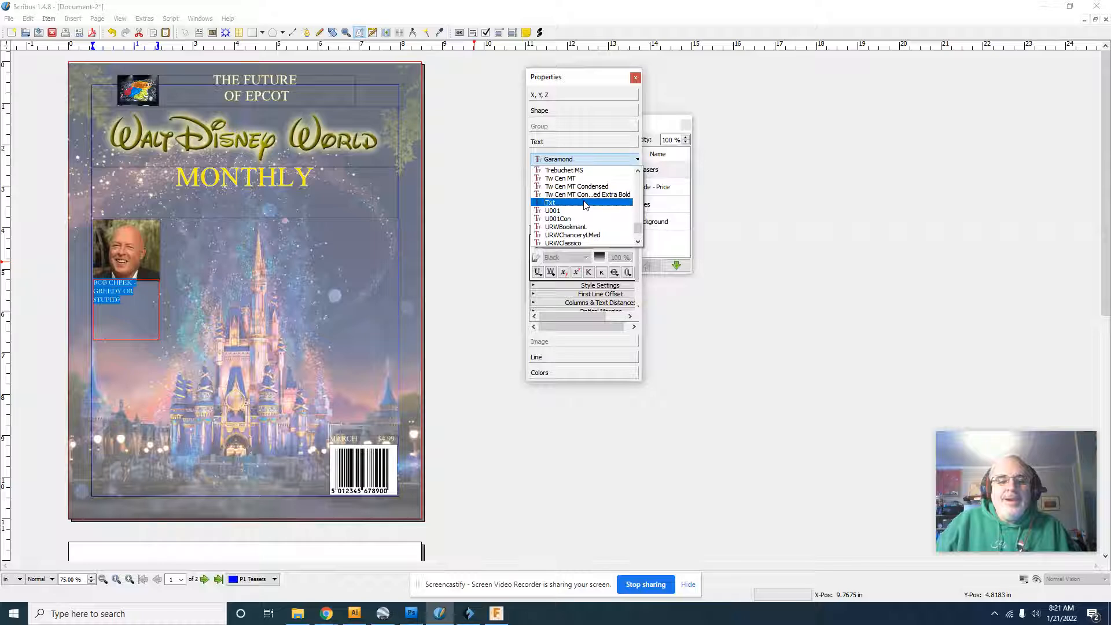
pyautogui.scroll(2, 580, 203)
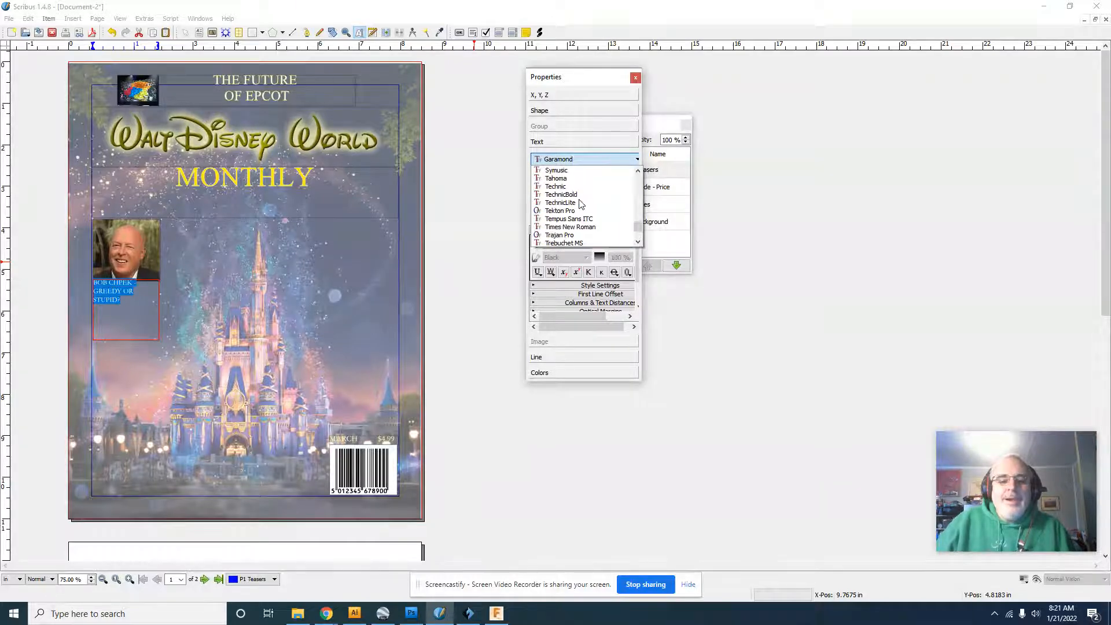
pyautogui.click(581, 203)
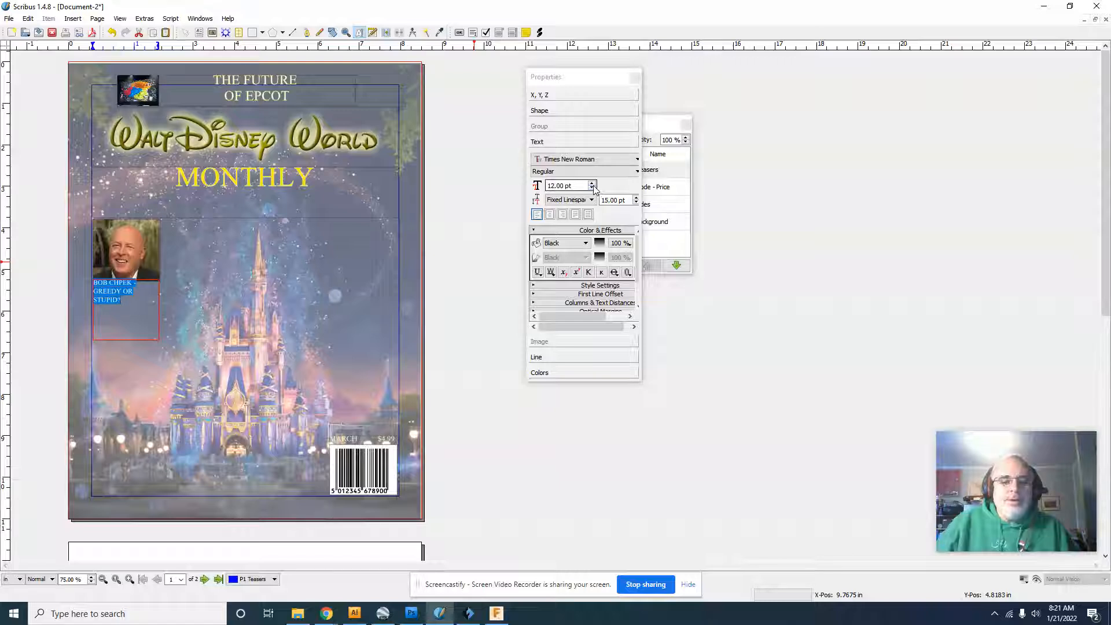
# Give the teaser text automatic line spacing and a font size of 18 pt.
pyautogui.click(592, 200)
pyautogui.click(590, 216)
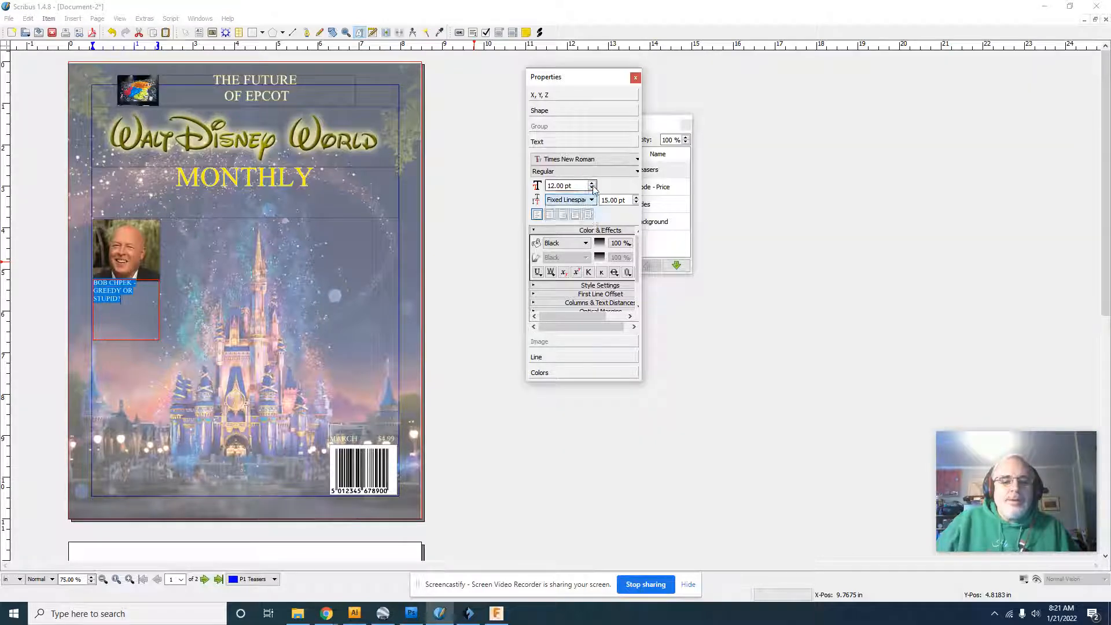
pyautogui.click(591, 183)
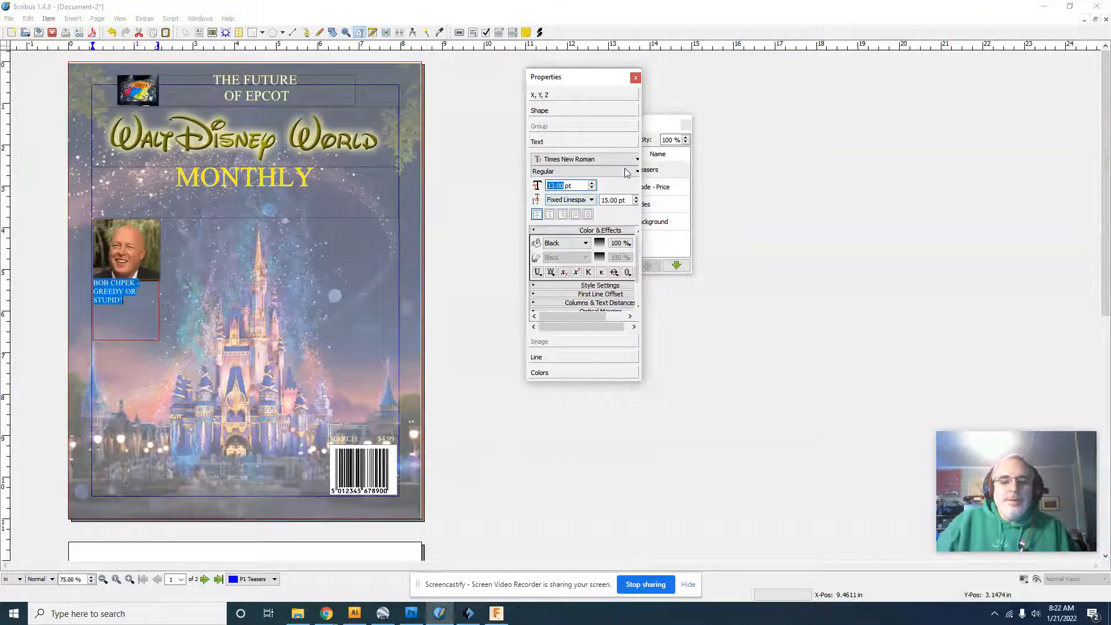
pyautogui.click(591, 182)
pyautogui.click(591, 182)
pyautogui.click(592, 183)
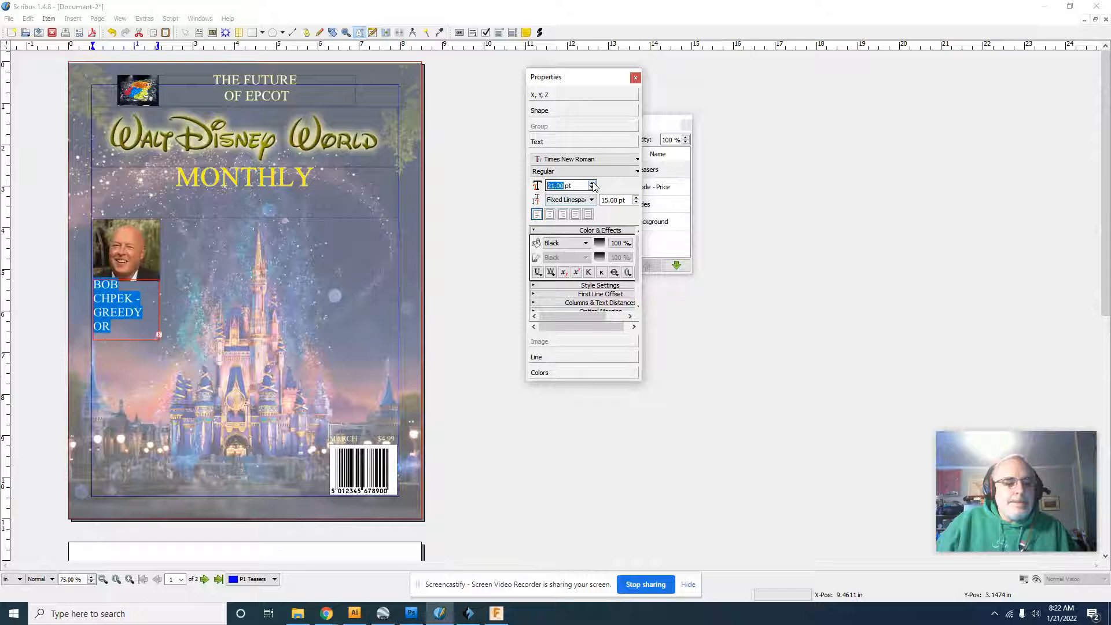
pyautogui.click(592, 188)
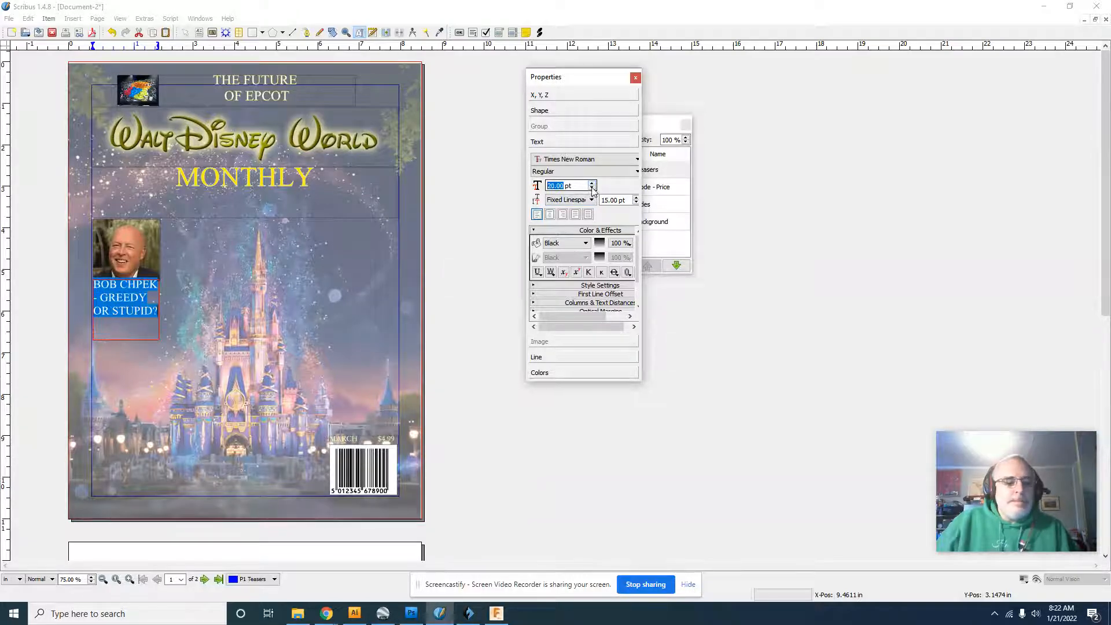
pyautogui.click(592, 188)
pyautogui.click(592, 187)
# Correct CHPEK to CHAPEK in the teaser and set the font size of the whole text to 17 pt.
pyautogui.click(127, 283)
pyautogui.write('A')
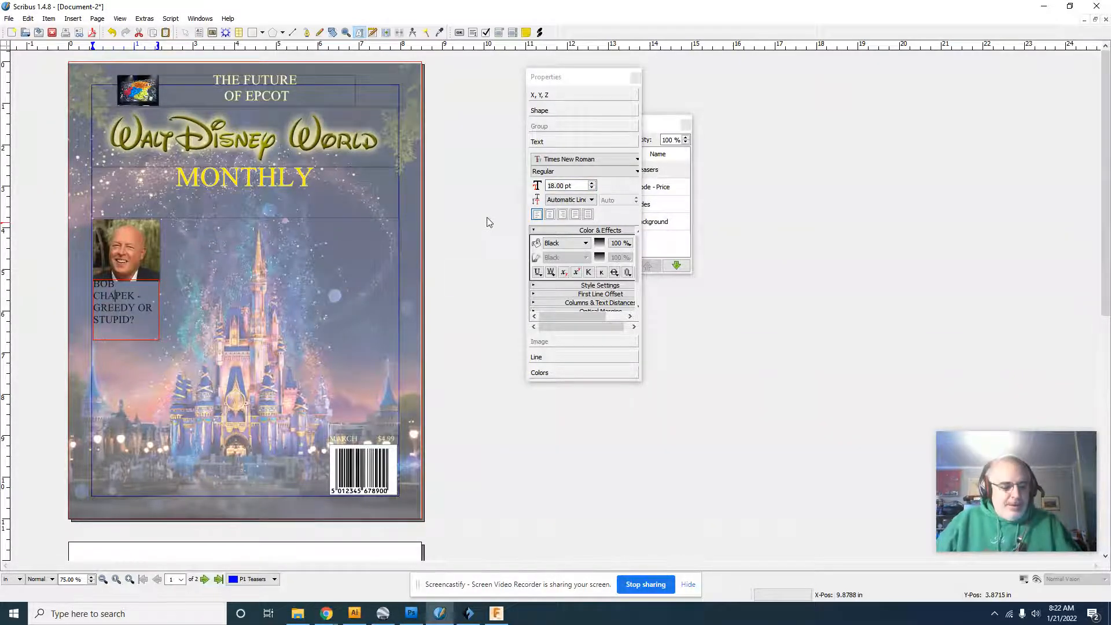
pyautogui.hotkey('ctrl', 'a')
pyautogui.click(592, 187)
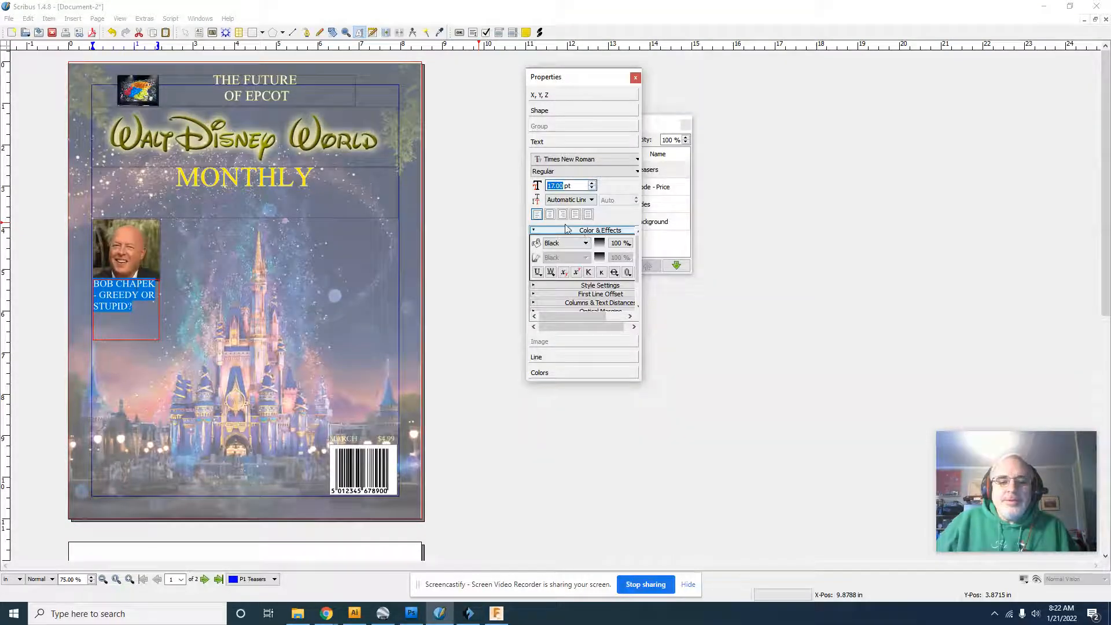
# Center the teaser text below the portrait and give it a black fill with a yellow outline effect.
pyautogui.click(549, 214)
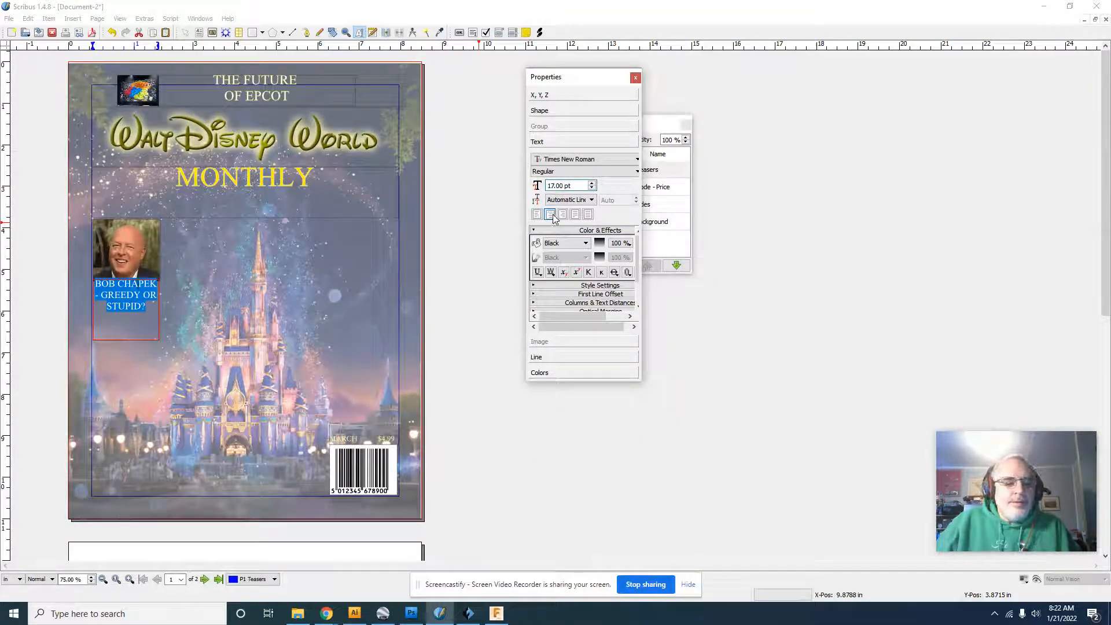
pyautogui.click(575, 243)
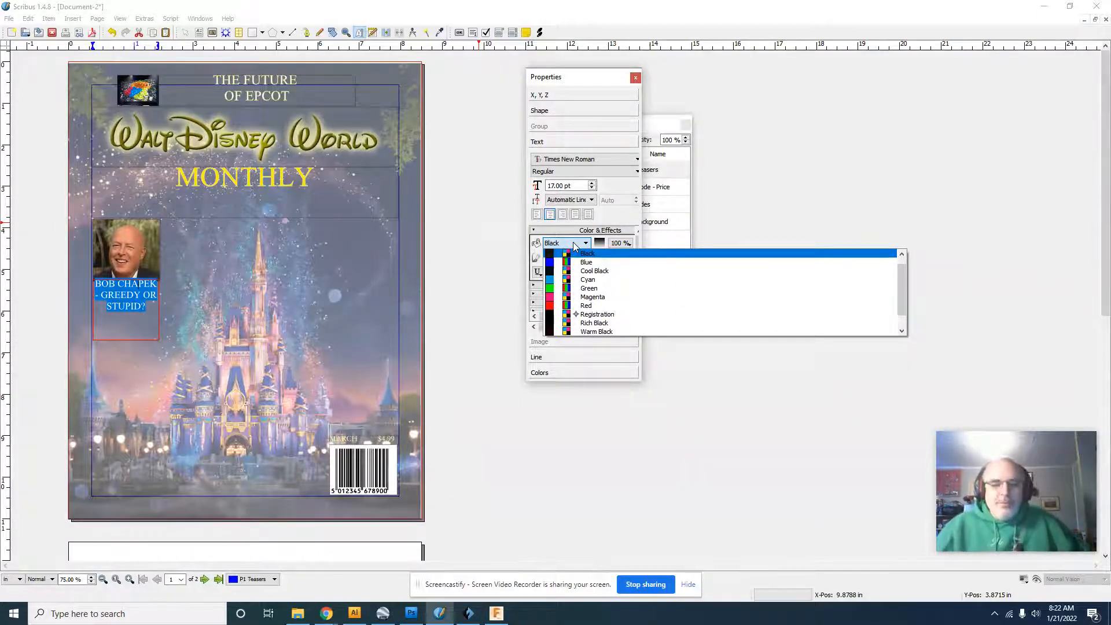
pyautogui.click(584, 254)
pyautogui.click(602, 273)
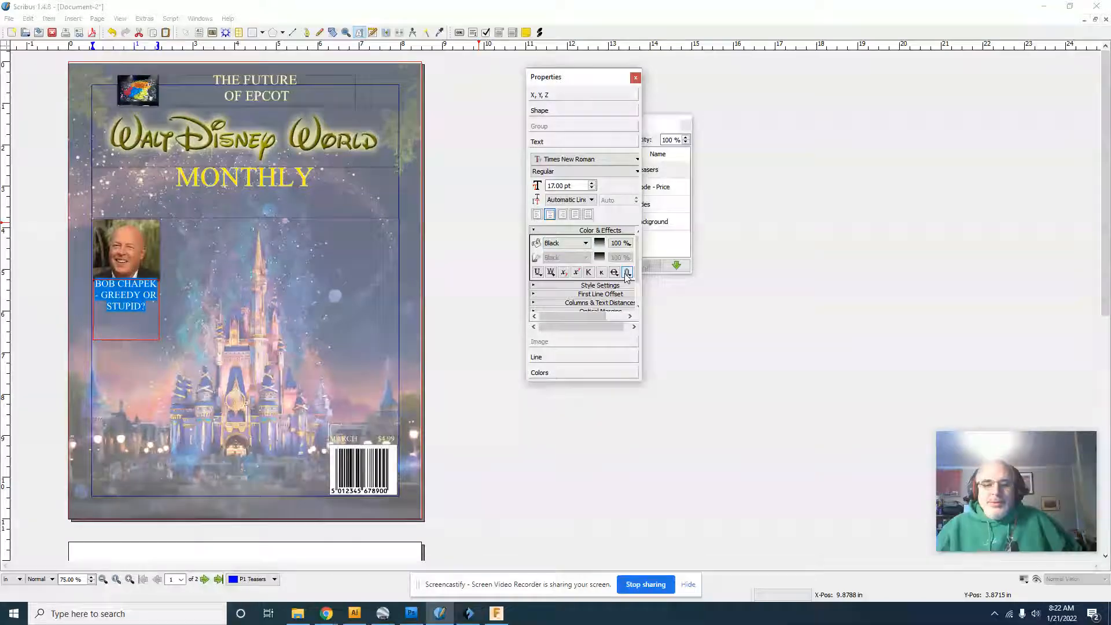
pyautogui.click(578, 258)
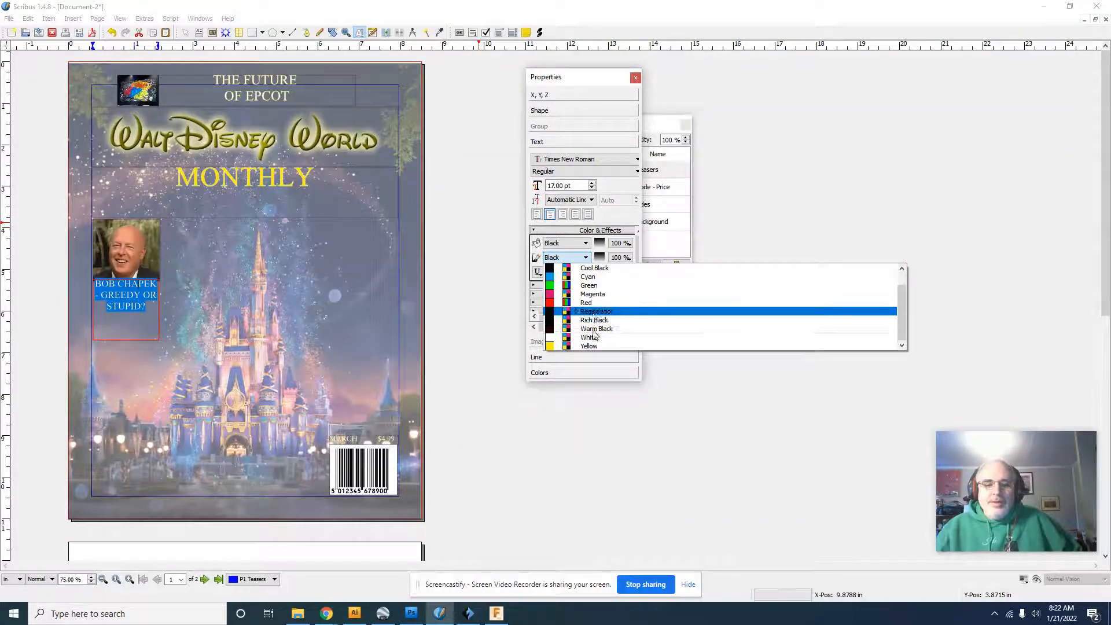
pyautogui.click(589, 346)
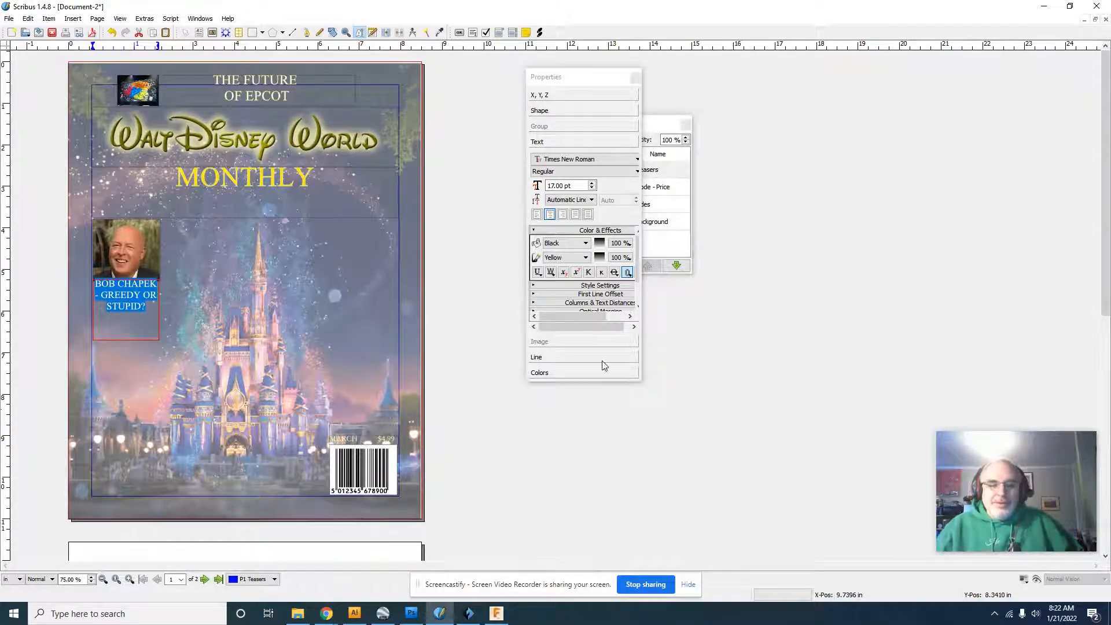
pyautogui.click(635, 78)
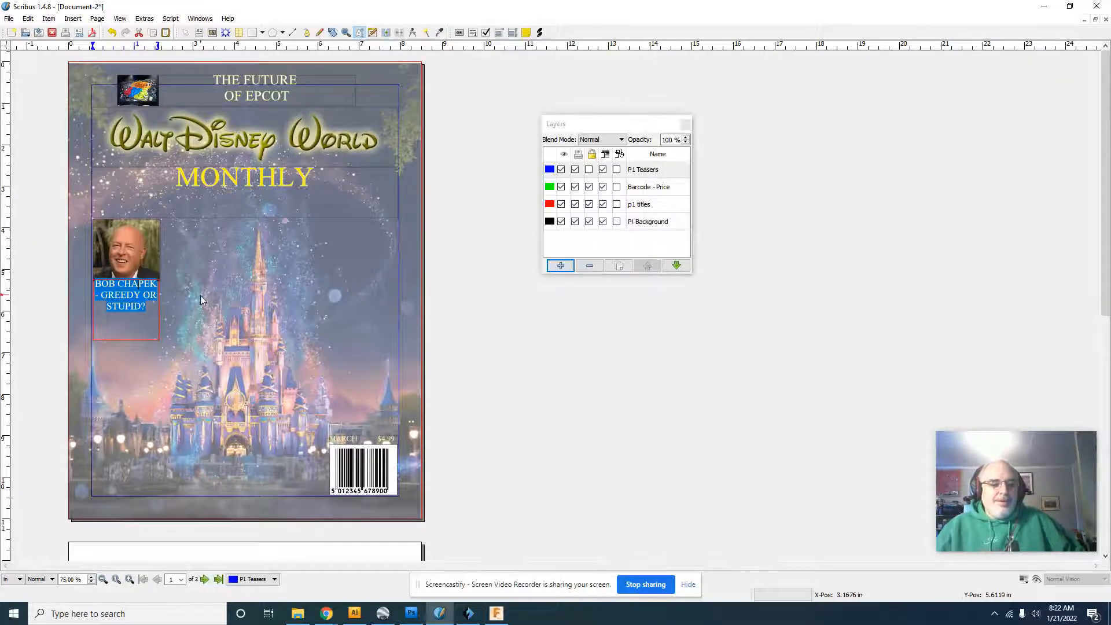
pyautogui.click(193, 297)
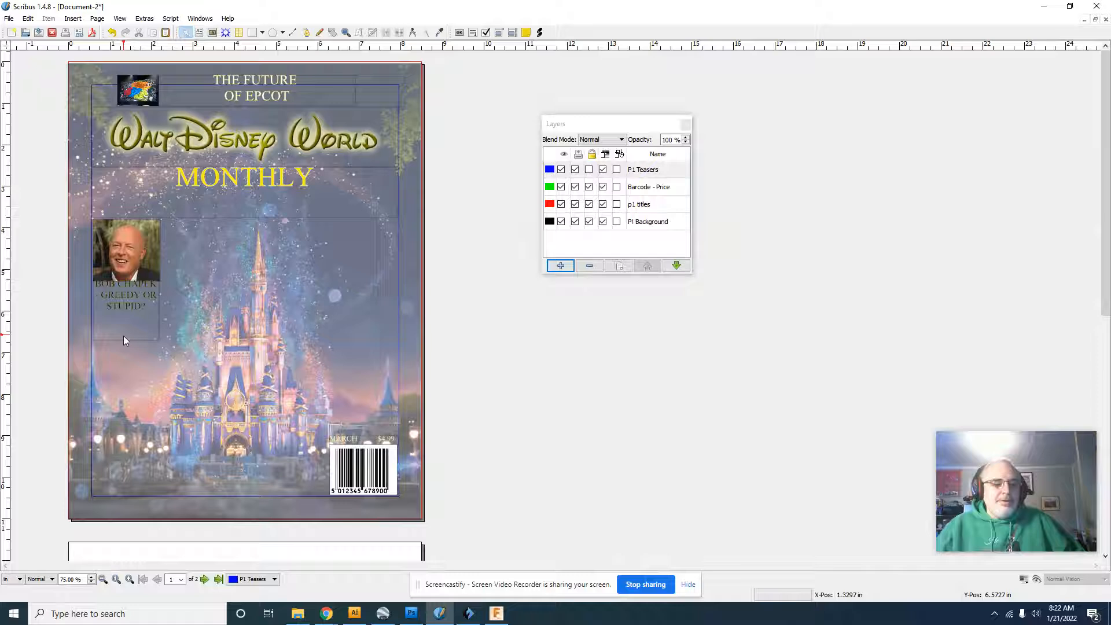
# Nudge the teaser text frame slightly down from the portrait and shorten it to fit its three lines.
pyautogui.click(126, 298)
pyautogui.press('Down')
pyautogui.press('Down')
pyautogui.press('Down')
pyautogui.press('Down')
pyautogui.press('Down')
pyautogui.moveTo(125, 342); pyautogui.dragTo(133, 318)
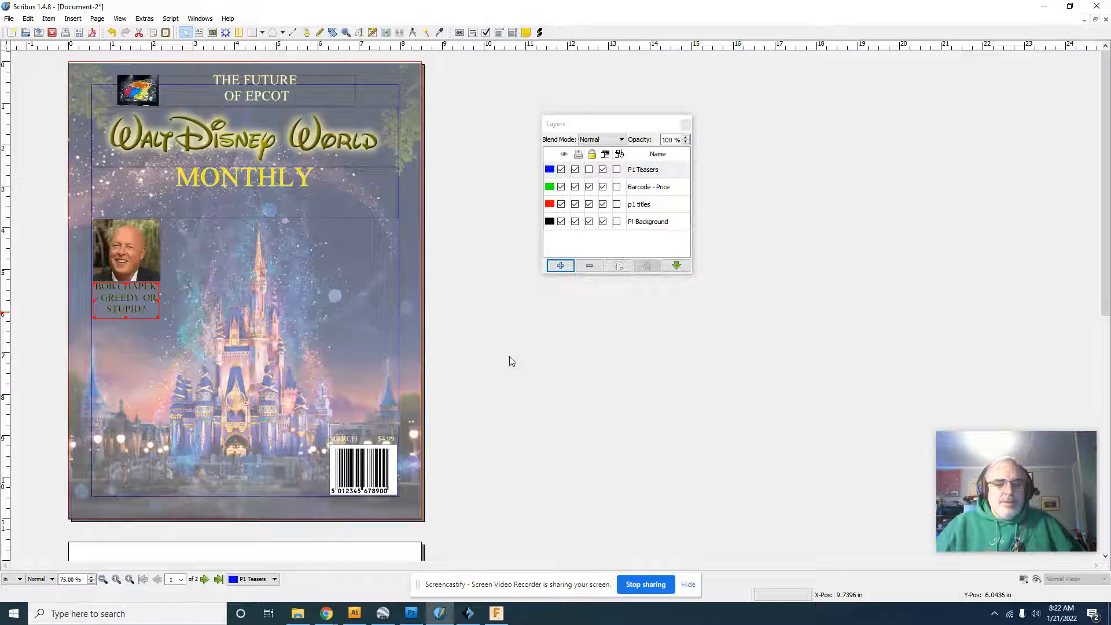
pyautogui.click(33, 115)
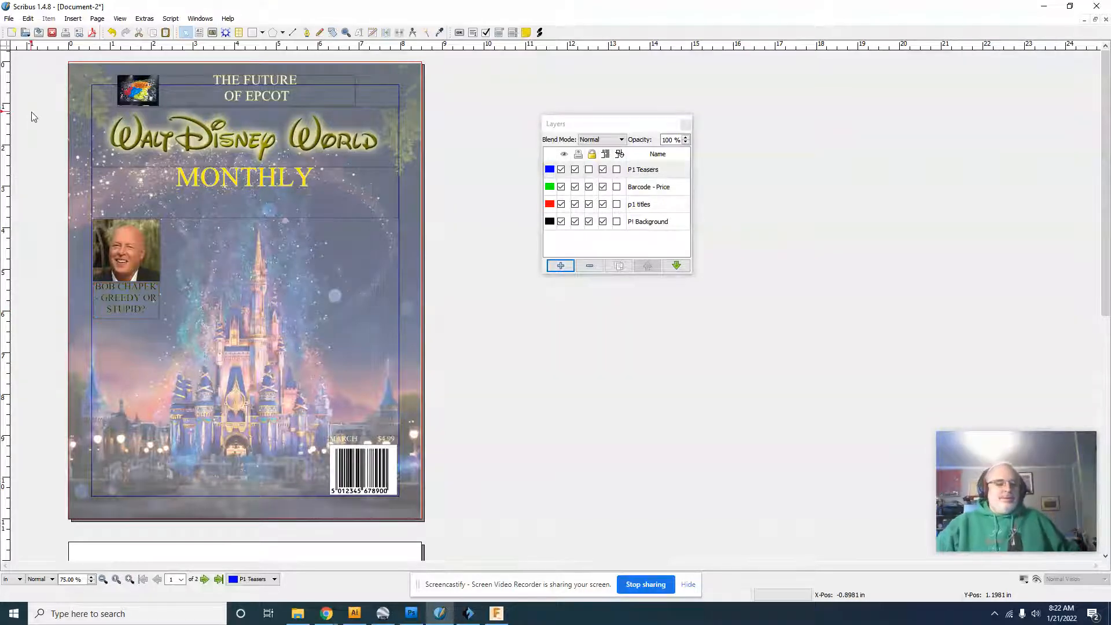
# Draw an image frame against the page's right margin, level with the portrait, and load genie-plus.png from Downloads into it.
pyautogui.click(212, 33)
pyautogui.moveTo(322, 219); pyautogui.dragTo(396, 258)
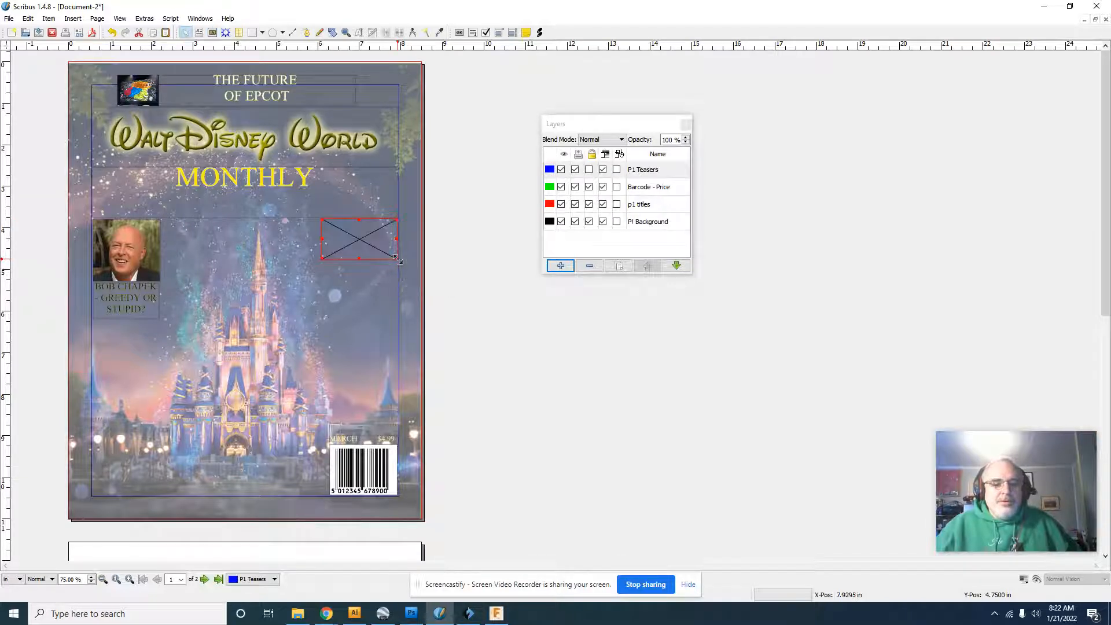
pyautogui.doubleClick(372, 240)
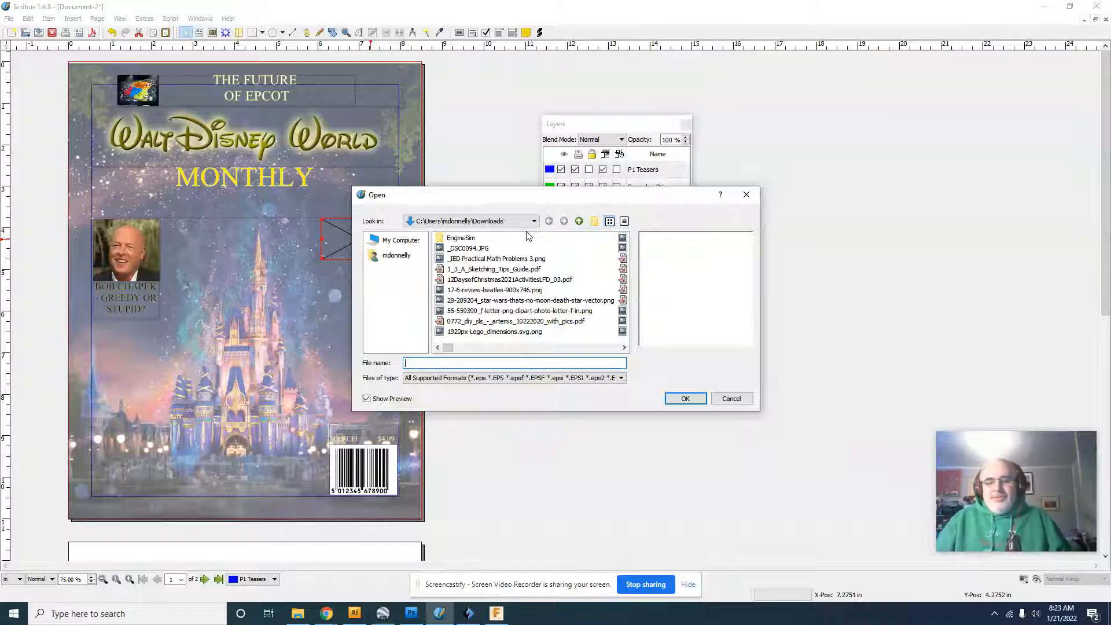
pyautogui.click(595, 347)
pyautogui.click(594, 347)
pyautogui.click(594, 347)
pyautogui.click(594, 347)
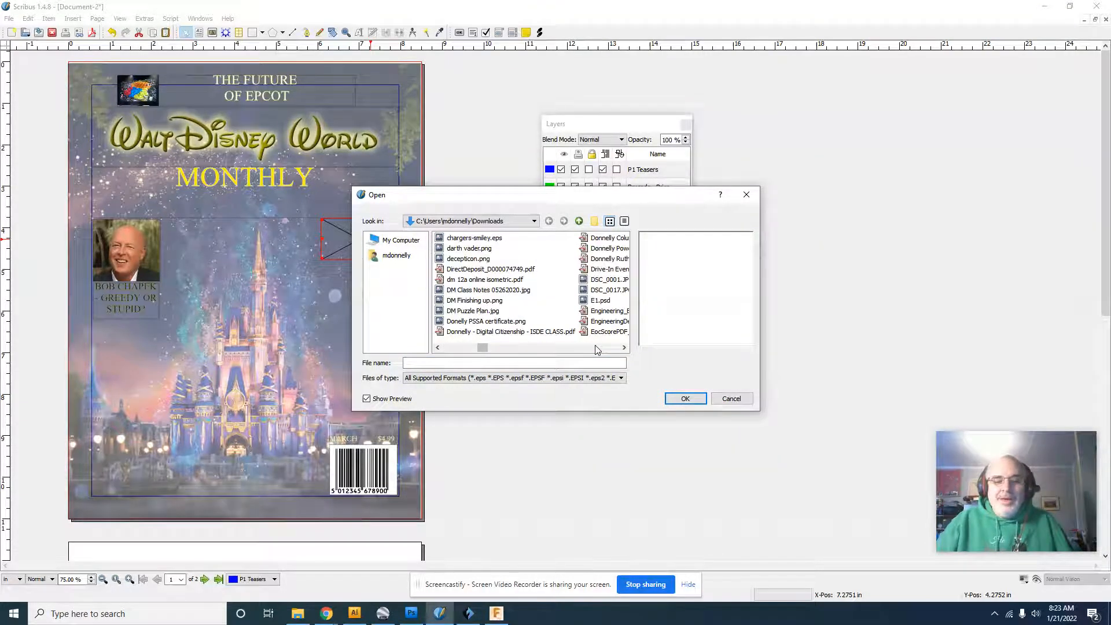
pyautogui.click(596, 347)
pyautogui.click(596, 347)
pyautogui.click(596, 348)
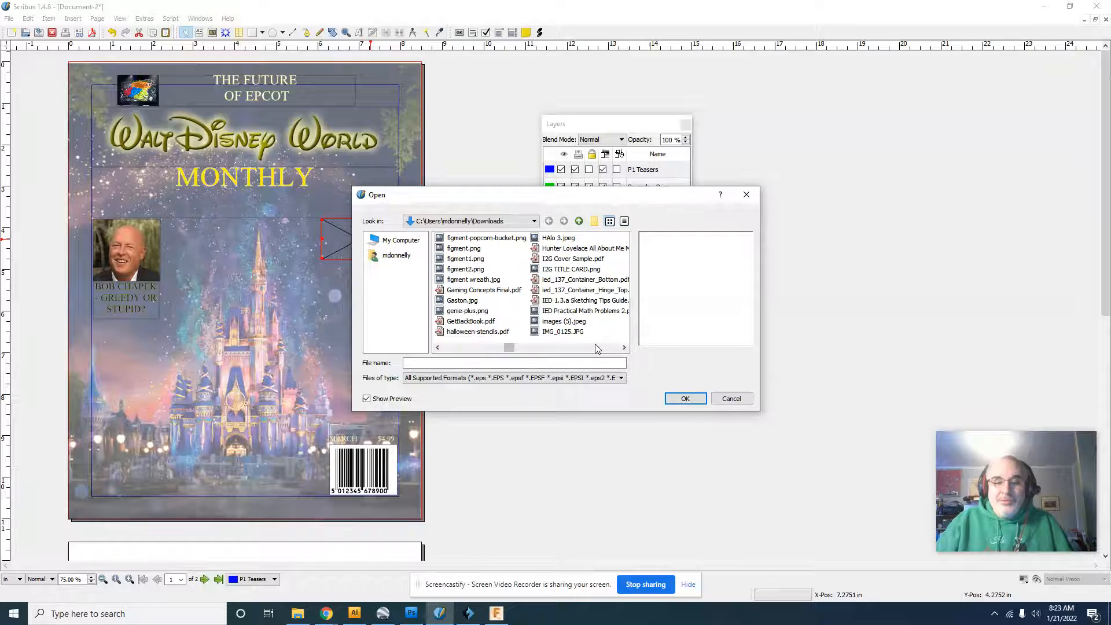
pyautogui.click(467, 311)
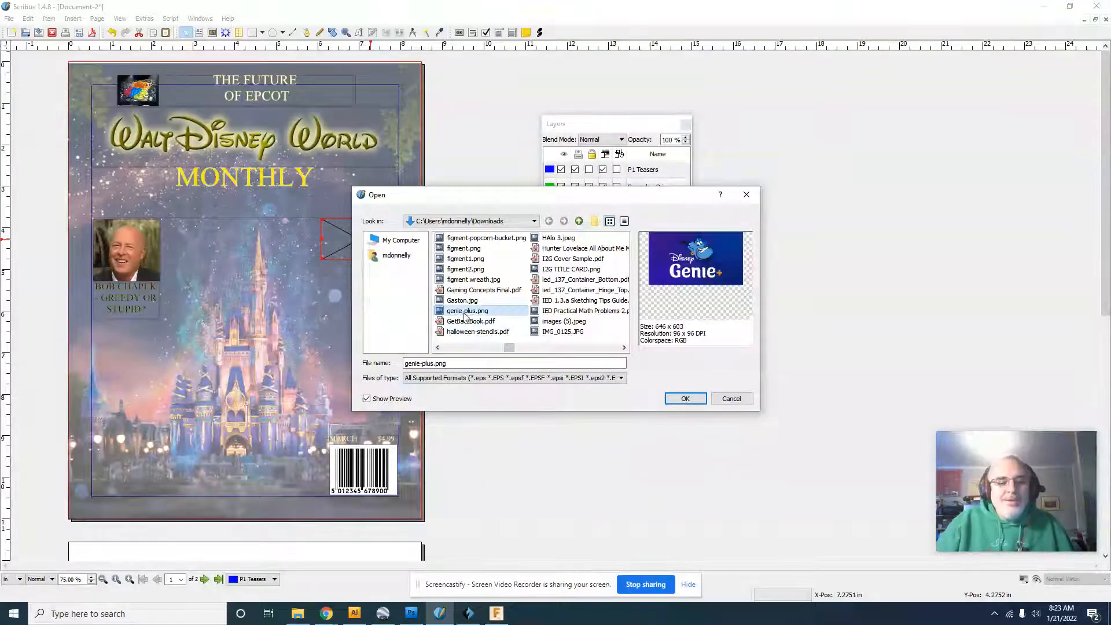
pyautogui.click(685, 398)
# Fit the Genie+ image to its frame, enlarge the frame, and move it so the picture's right edge meets the margin.
pyautogui.rightClick(372, 253)
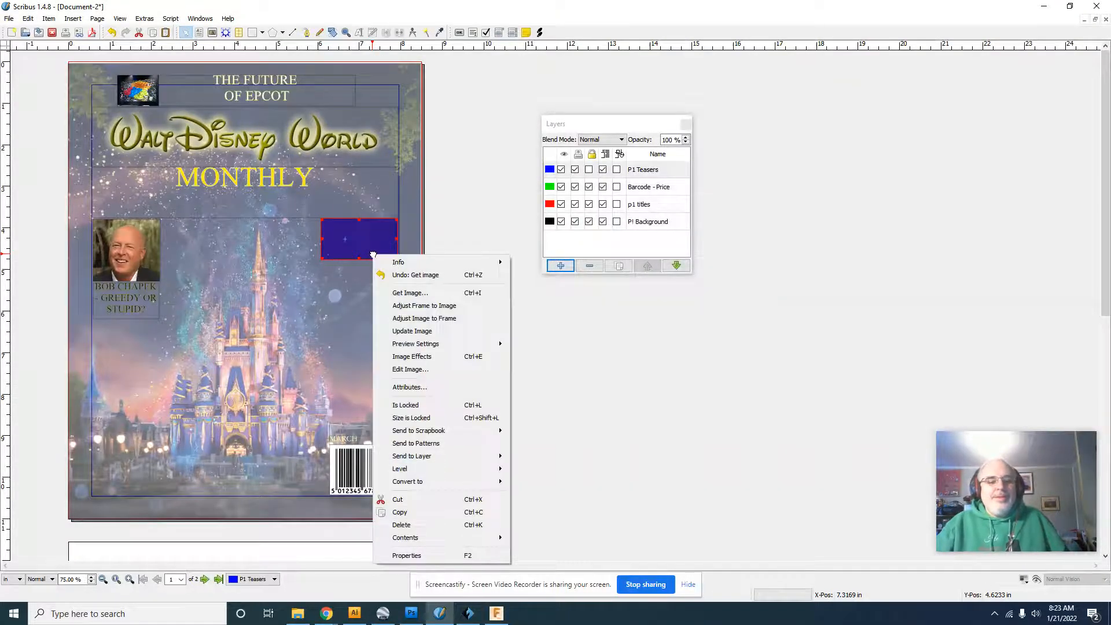
pyautogui.click(440, 318)
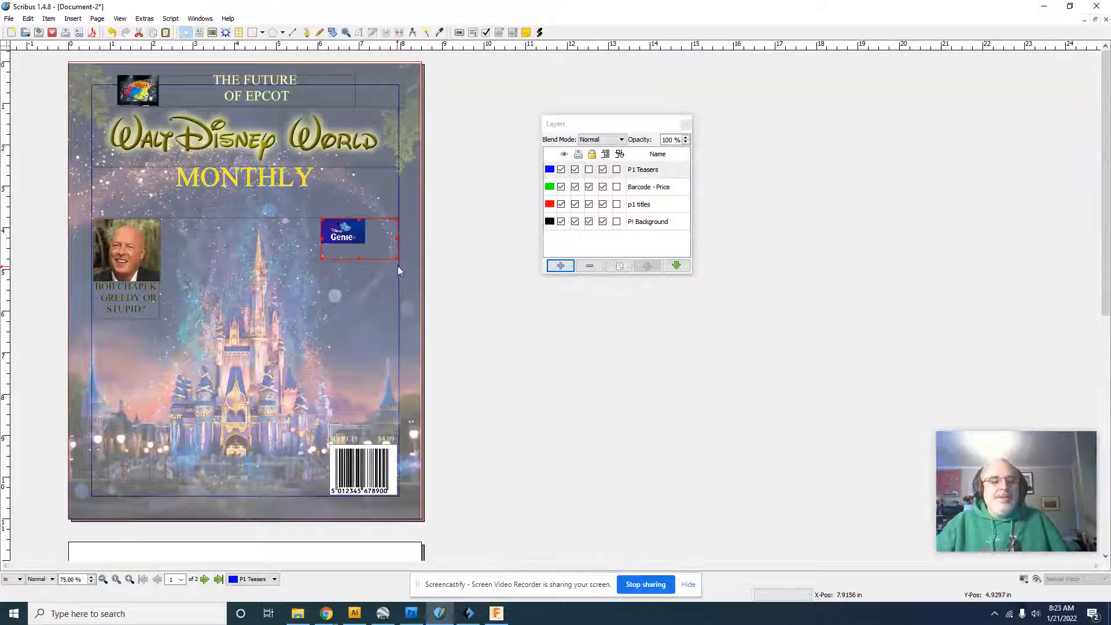
pyautogui.moveTo(396, 257); pyautogui.dragTo(364, 245)
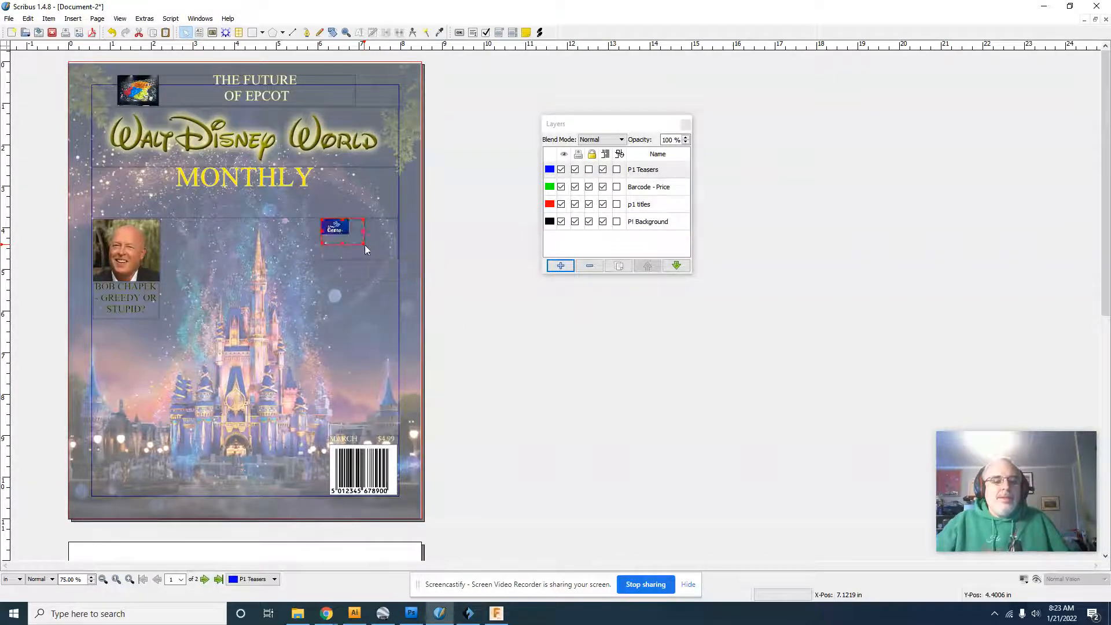
pyautogui.hotkey('ctrl', 'z')
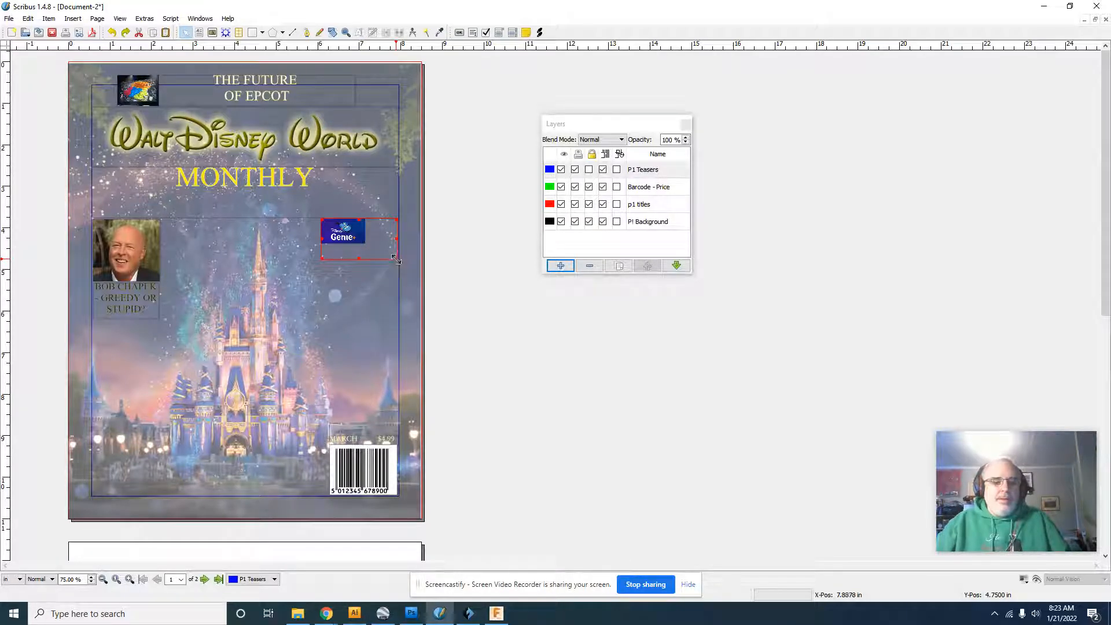
pyautogui.moveTo(395, 259); pyautogui.dragTo(421, 288)
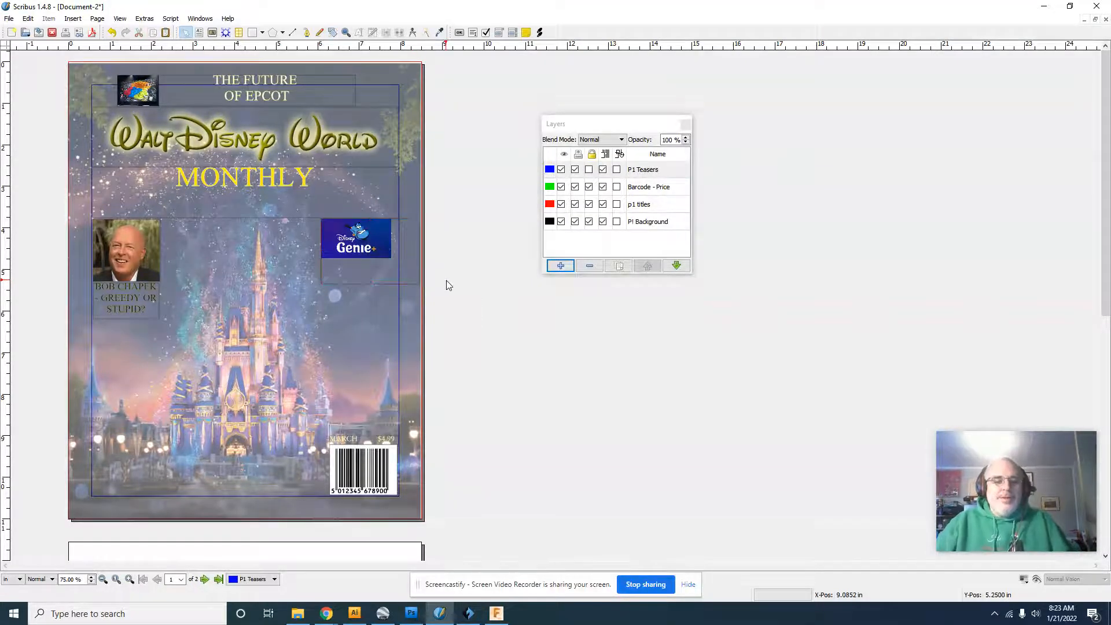
pyautogui.moveTo(375, 243); pyautogui.dragTo(383, 244)
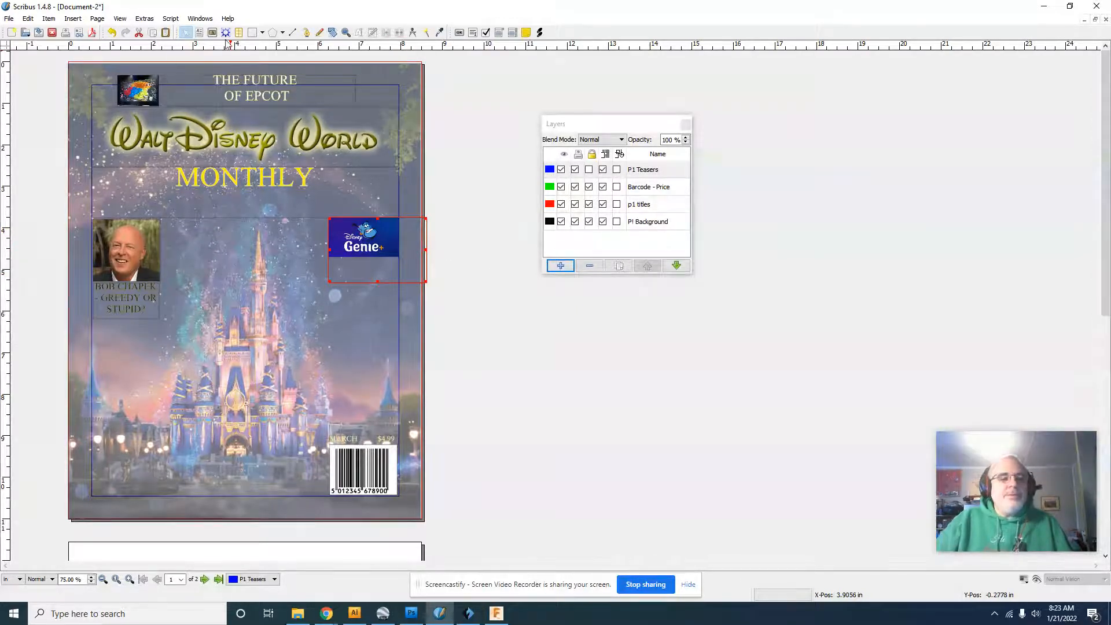
# Draw a text frame about 1.70 by 1.79 in directly below the Genie+ picture and enter GENIE + - HOW DOES IT WORK?
pyautogui.click(200, 33)
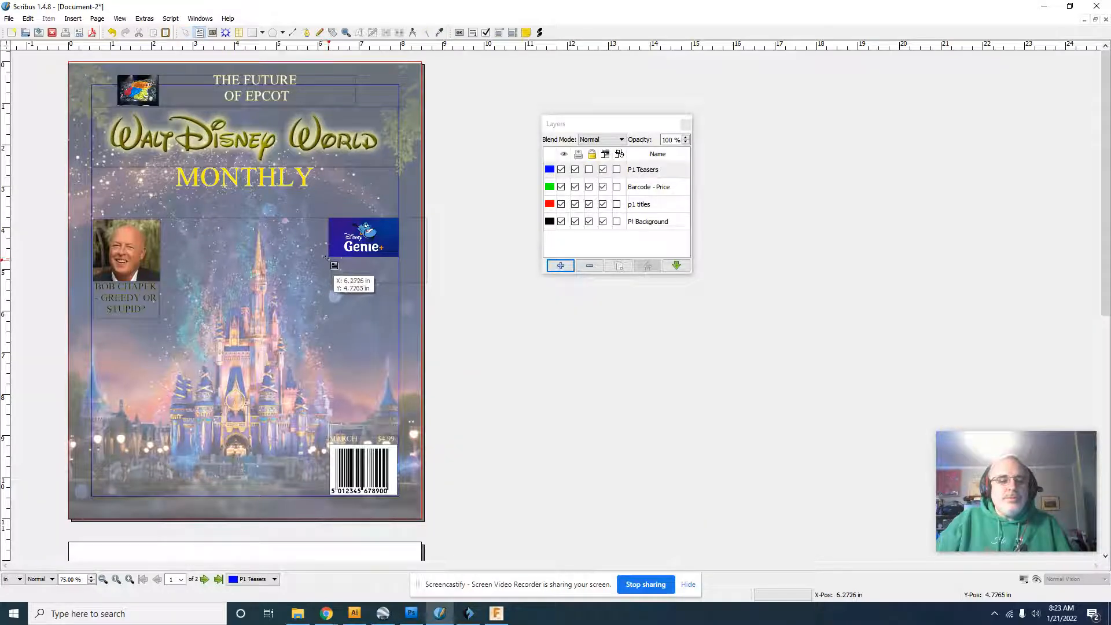
pyautogui.moveTo(328, 258); pyautogui.dragTo(398, 333)
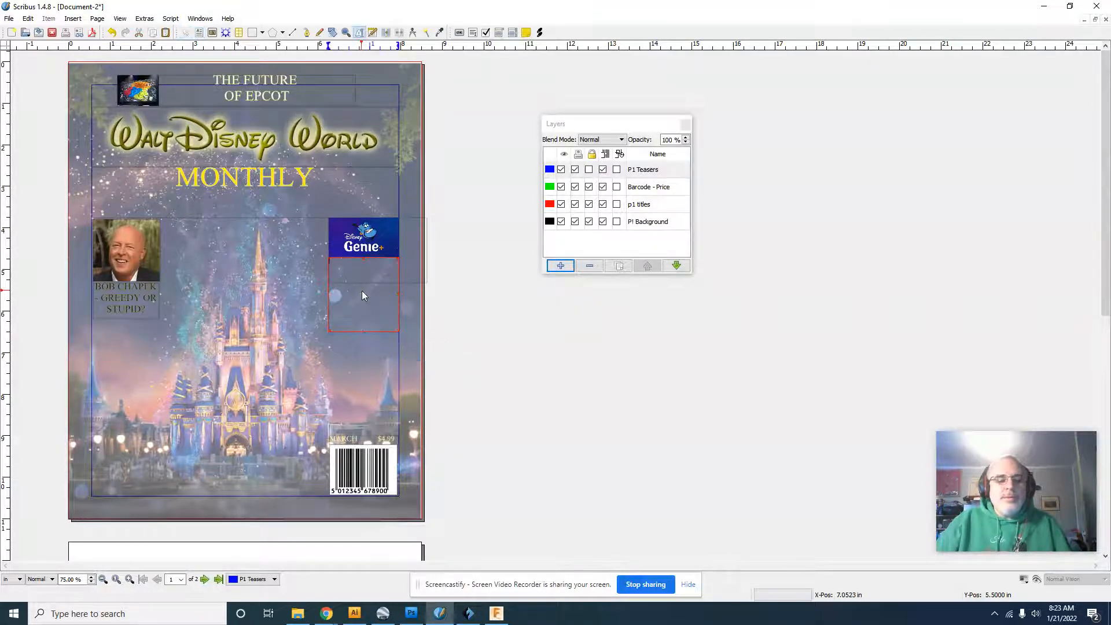
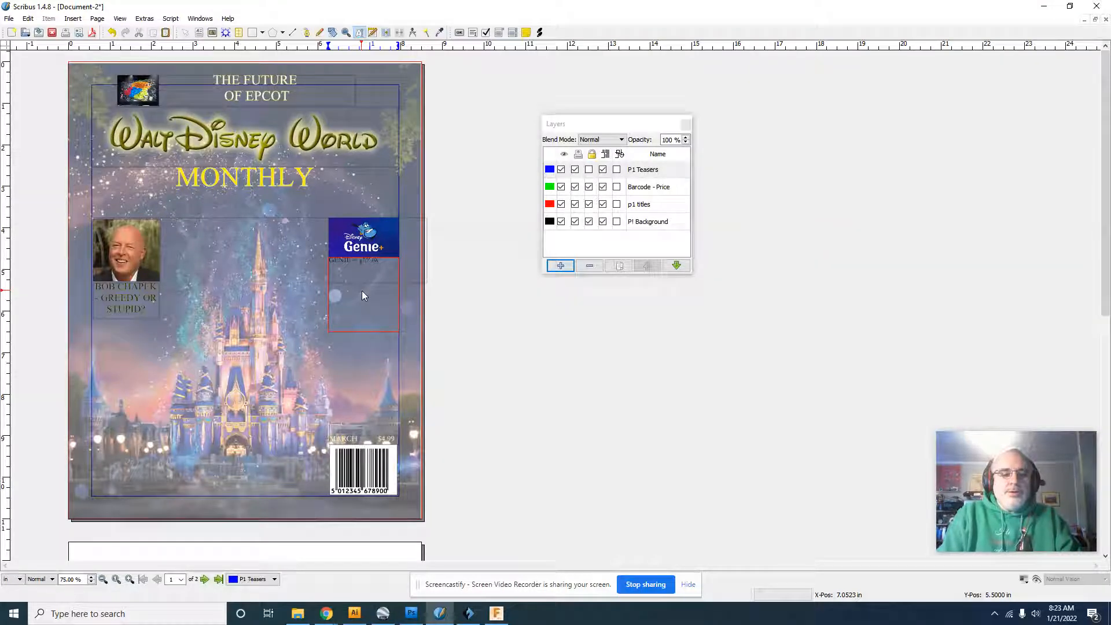
pyautogui.press('BackSpace')
pyautogui.press('BackSpace')
pyautogui.press('BackSpace')
pyautogui.press('BackSpace')
pyautogui.press('BackSpace')
pyautogui.press('BackSpace')
pyautogui.press('BackSpace')
pyautogui.press('BackSpace')
pyautogui.write('+ -')
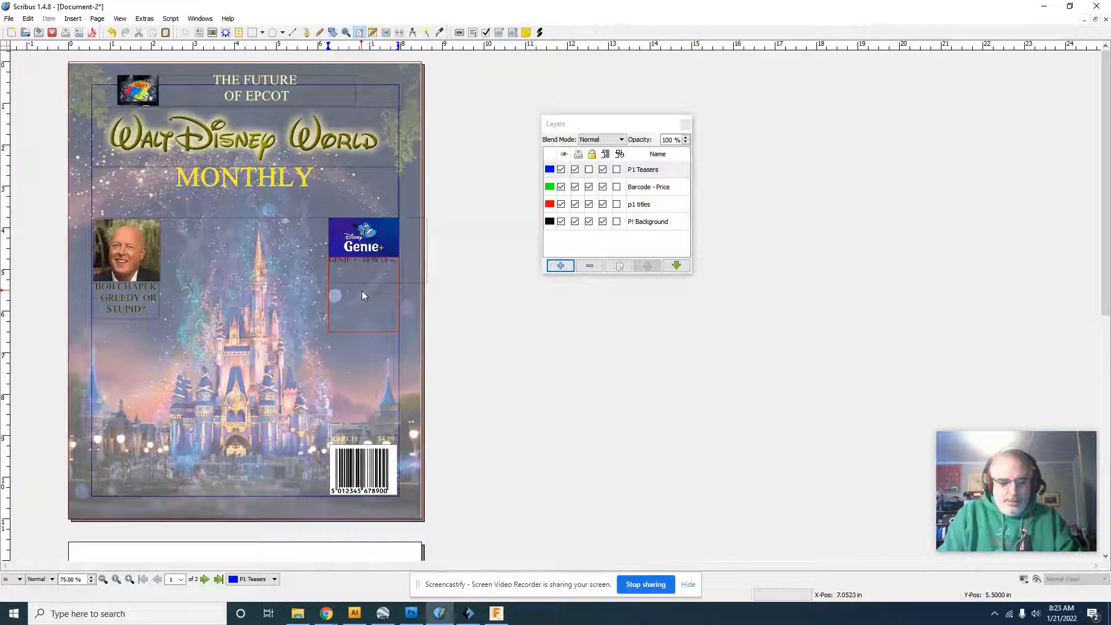
pyautogui.write(' HOW DOES IT WORK?')
# Center the whole Genie+ teaser text and set its font to Times New Roman.
pyautogui.hotkey('ctrl', 'a')
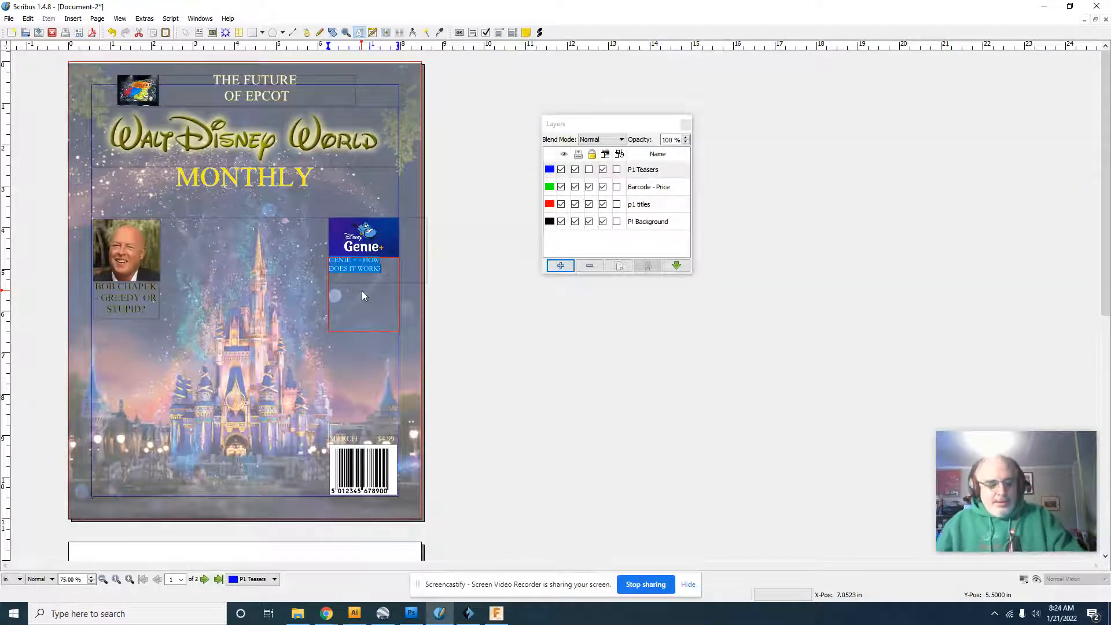
pyautogui.press('F2')
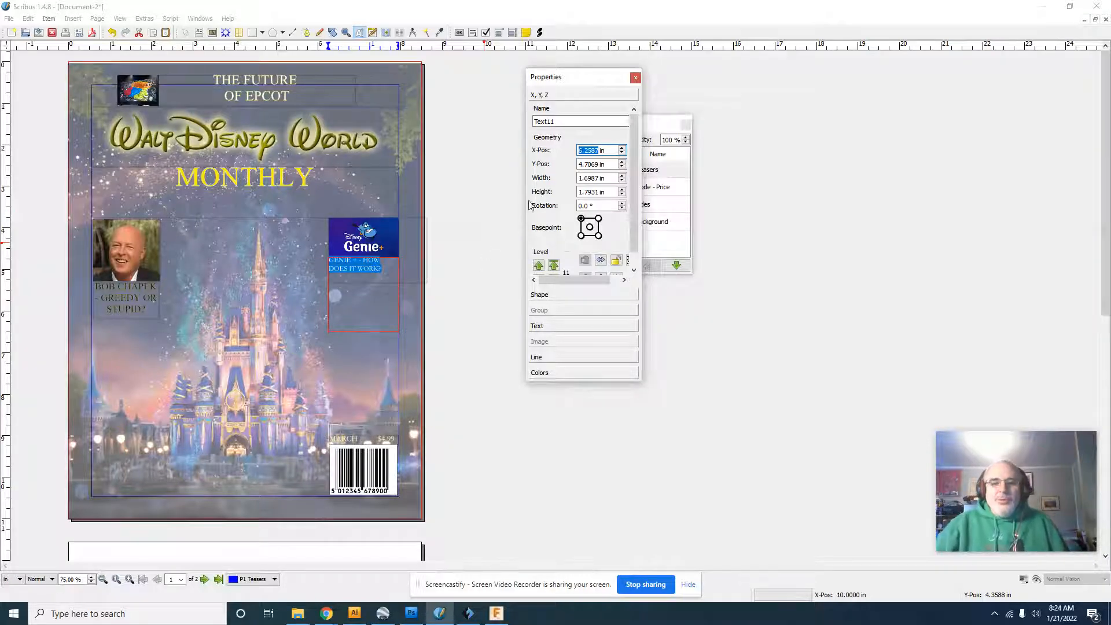
pyautogui.click(571, 326)
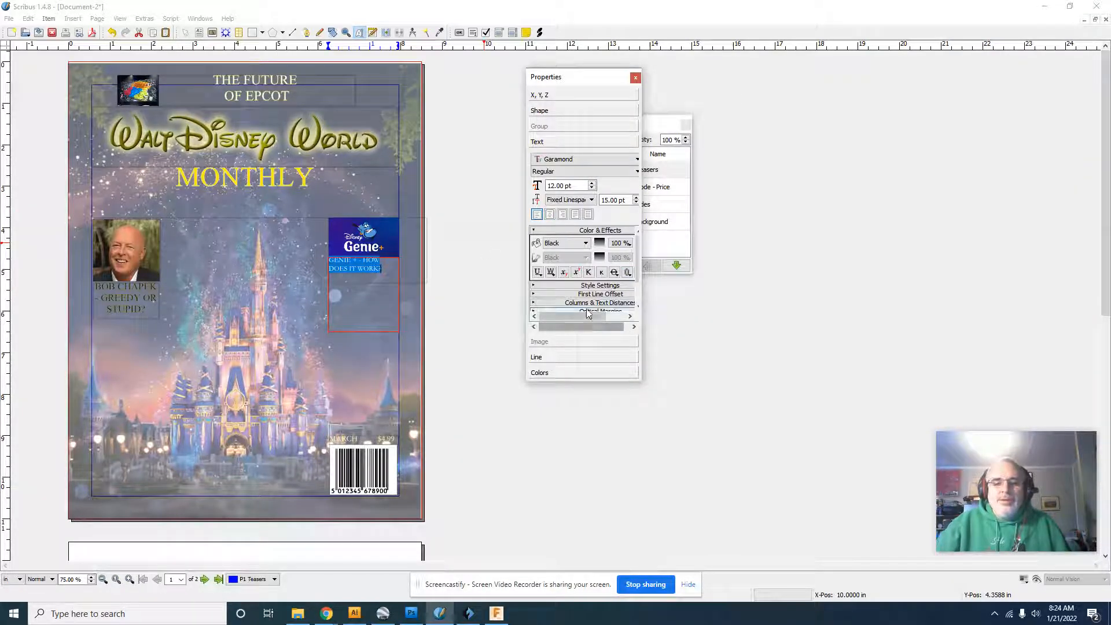
pyautogui.click(550, 214)
pyautogui.click(582, 159)
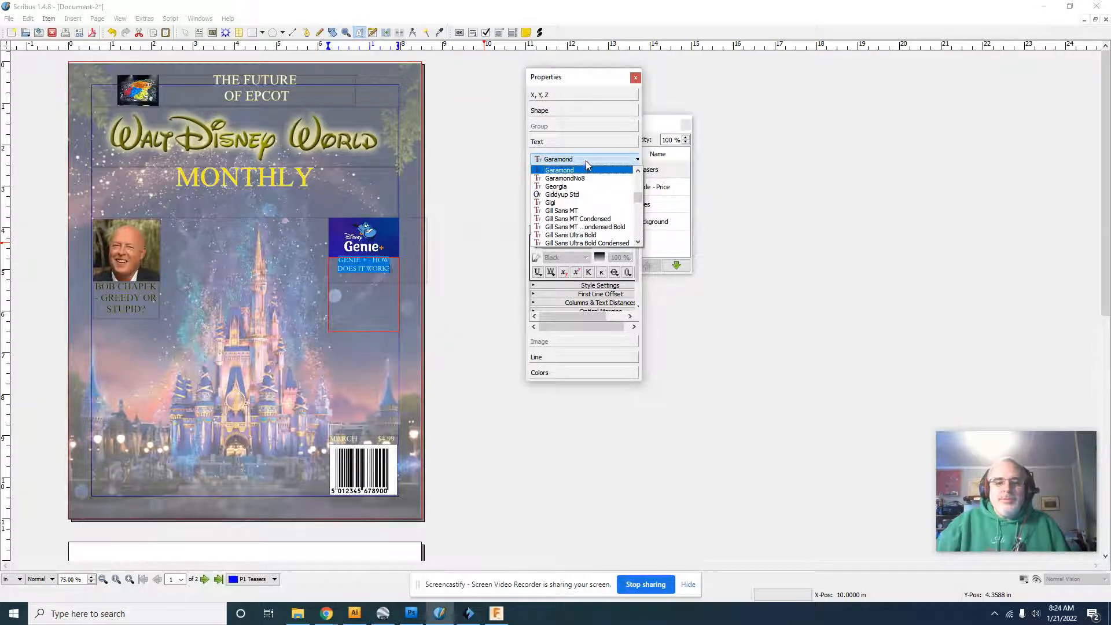
pyautogui.write('ti')
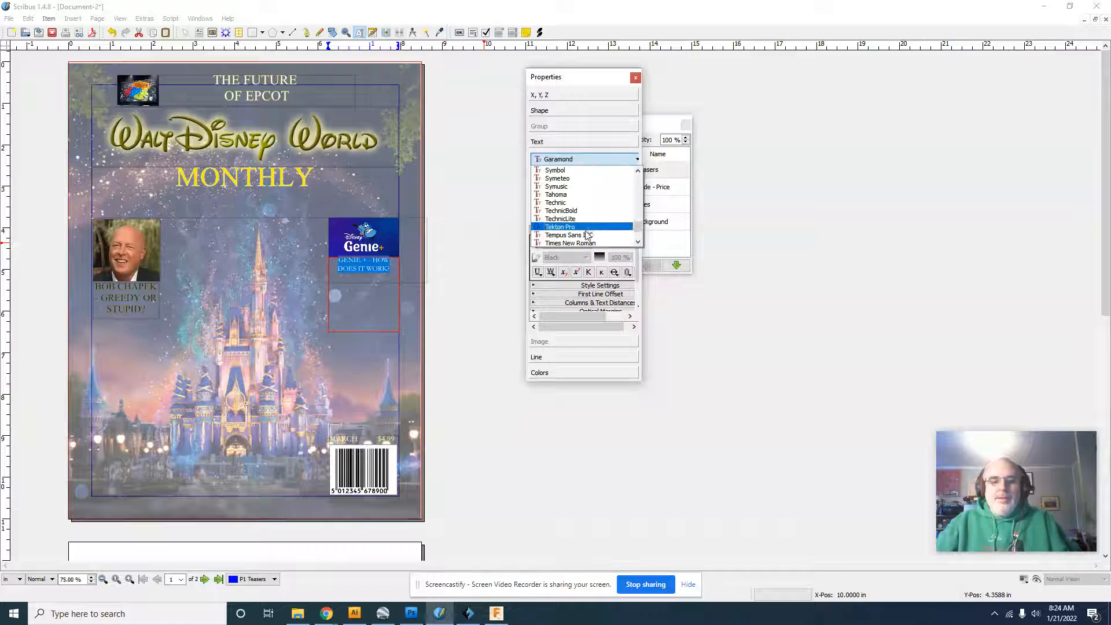
pyautogui.click(582, 243)
# Set the Genie+ teaser text to 18 pt with automatic line spacing.
pyautogui.click(591, 183)
pyautogui.click(591, 183)
pyautogui.click(592, 183)
pyautogui.click(591, 184)
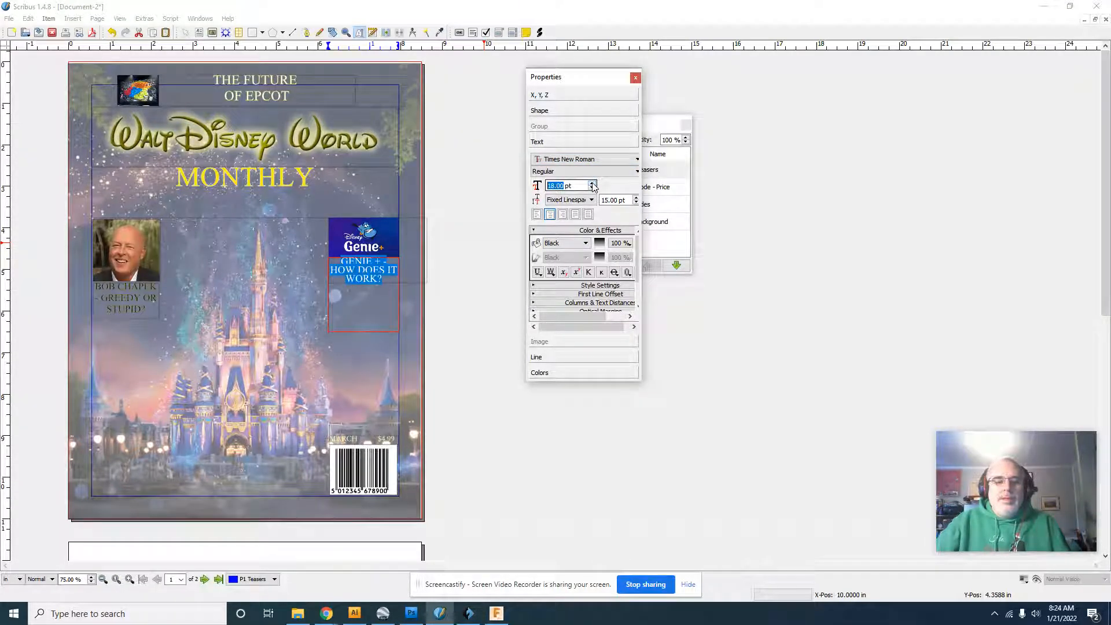
pyautogui.click(590, 199)
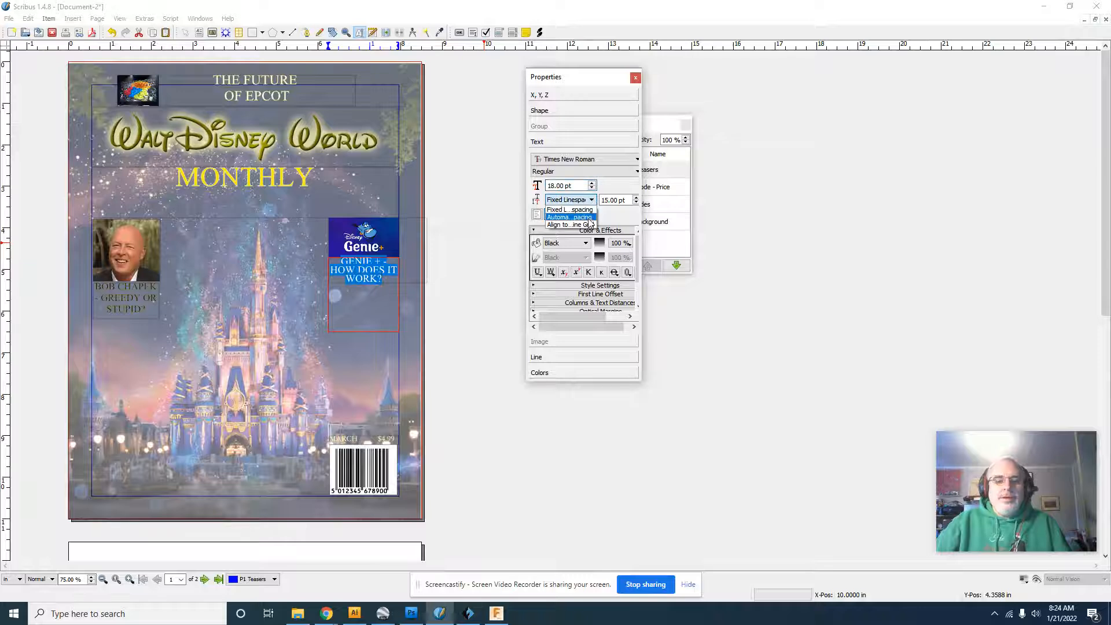
pyautogui.click(585, 217)
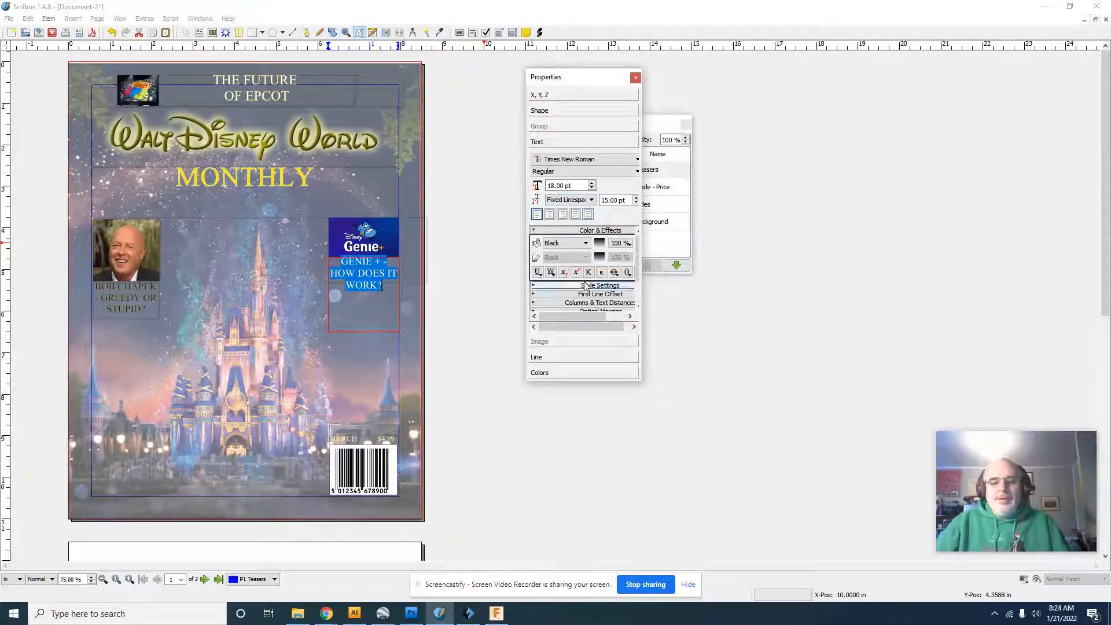
# Apply a yellow outline effect to the Genie+ teaser text.
pyautogui.click(627, 272)
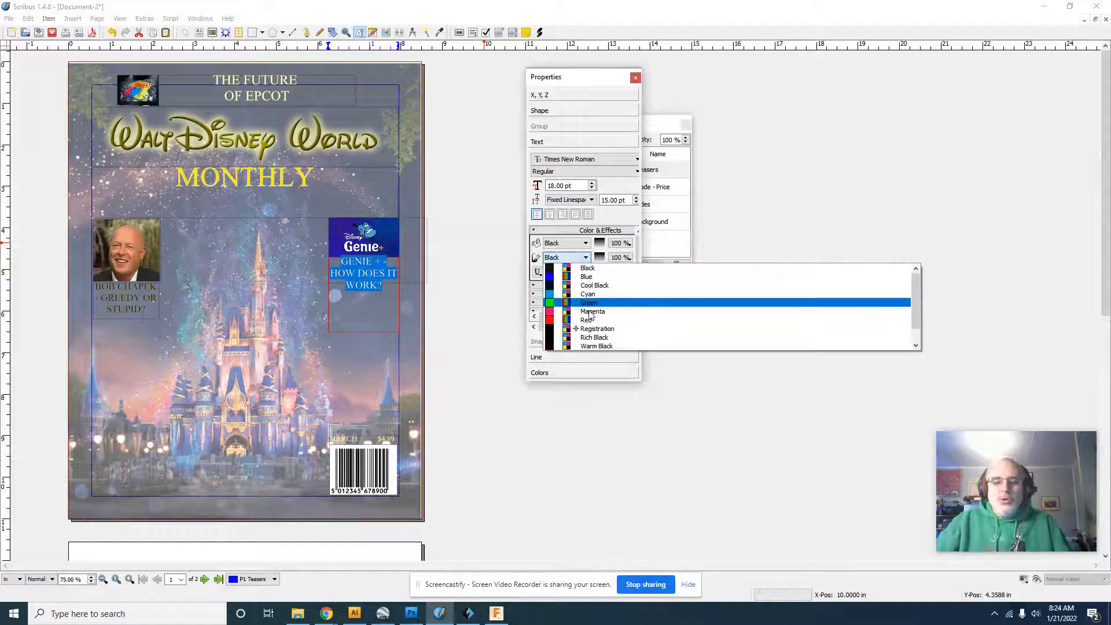
pyautogui.scroll(-1, 590, 307)
pyautogui.click(590, 345)
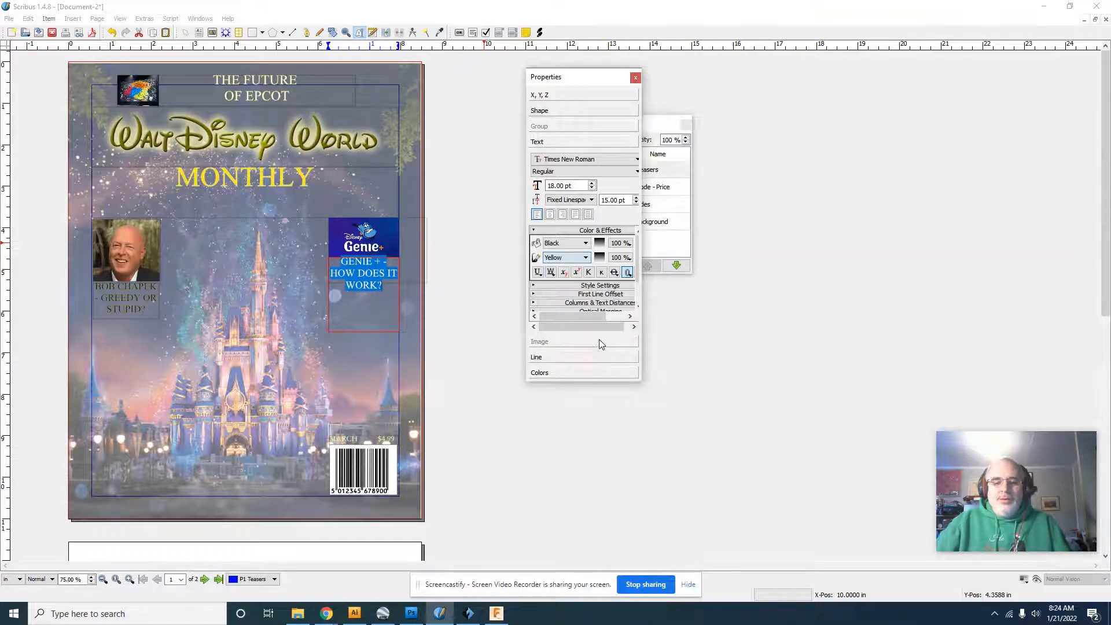
pyautogui.click(636, 78)
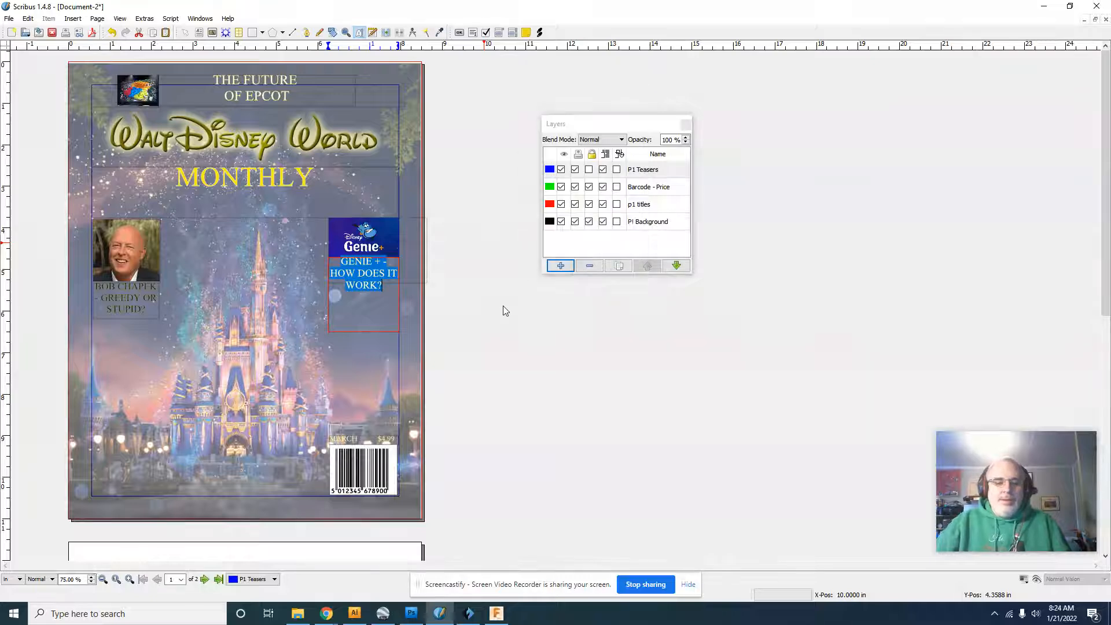
# Lock the P1 Teasers layer, then unlock the Barcode - Price layer and make it the active layer.
pyautogui.click(385, 316)
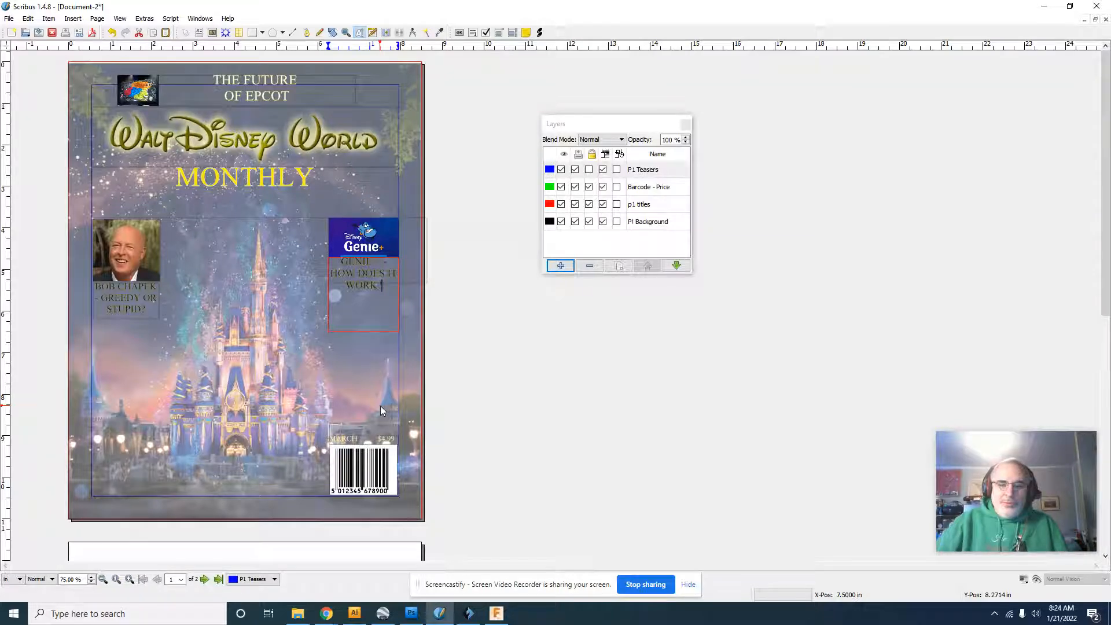
pyautogui.click(348, 437)
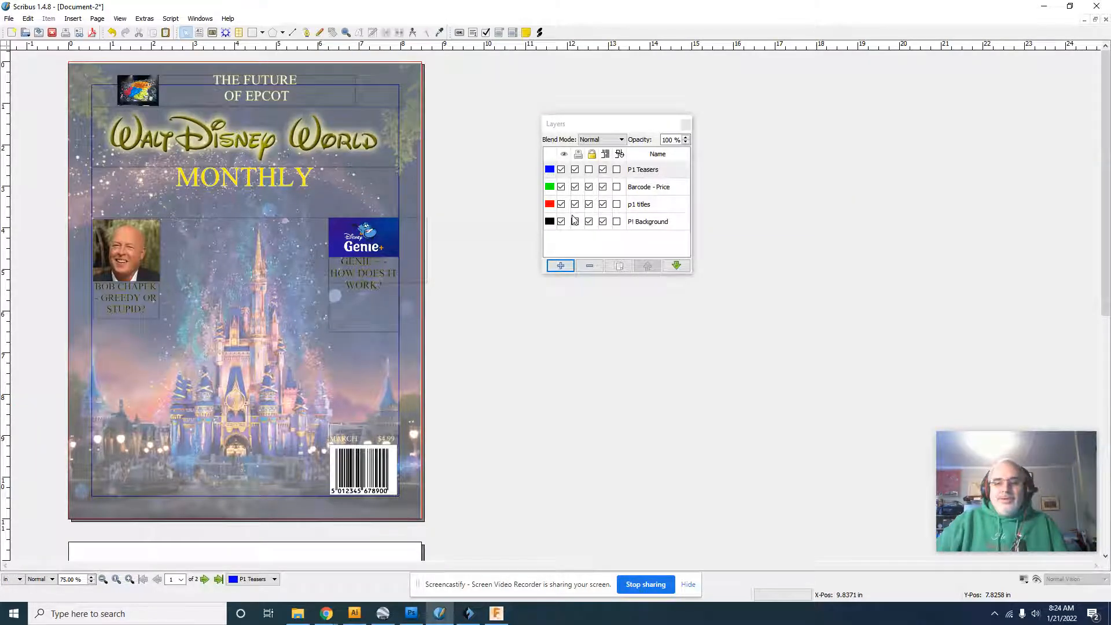
pyautogui.click(588, 170)
pyautogui.click(345, 444)
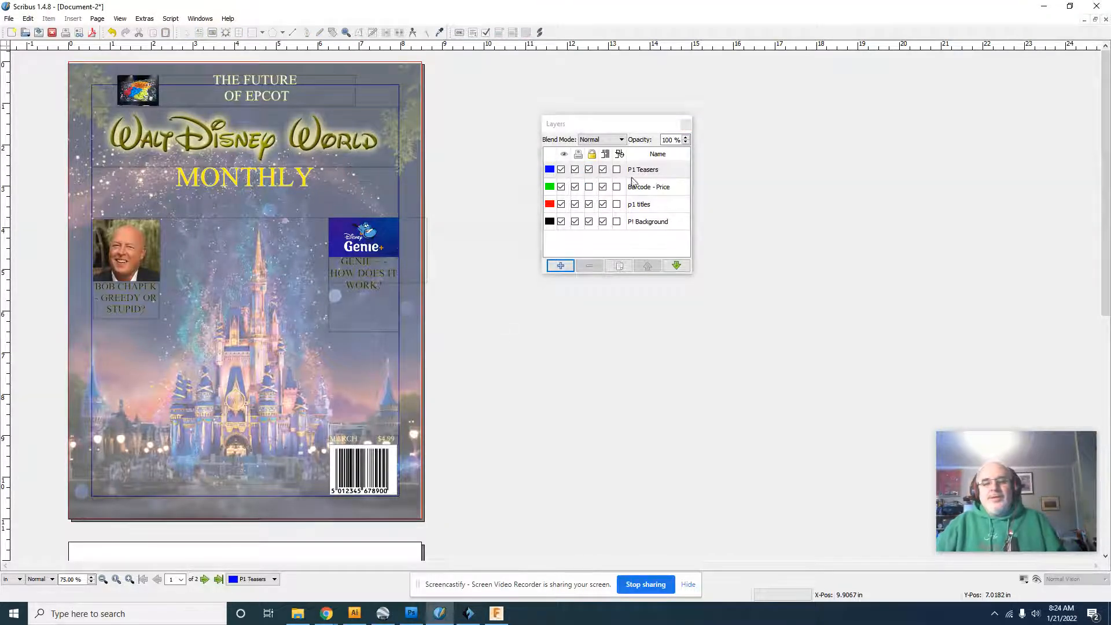
pyautogui.click(658, 187)
# Change the fill color of the whole MARCH and $4.99 text line above the barcode to Black.
pyautogui.doubleClick(358, 438)
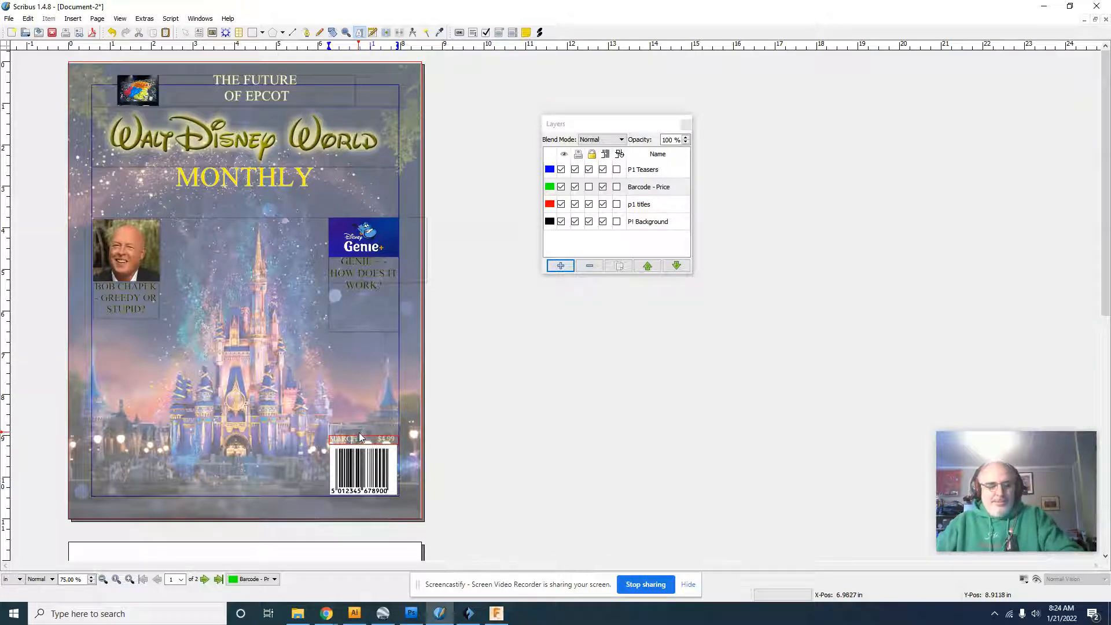
pyautogui.hotkey('ctrl', 'a')
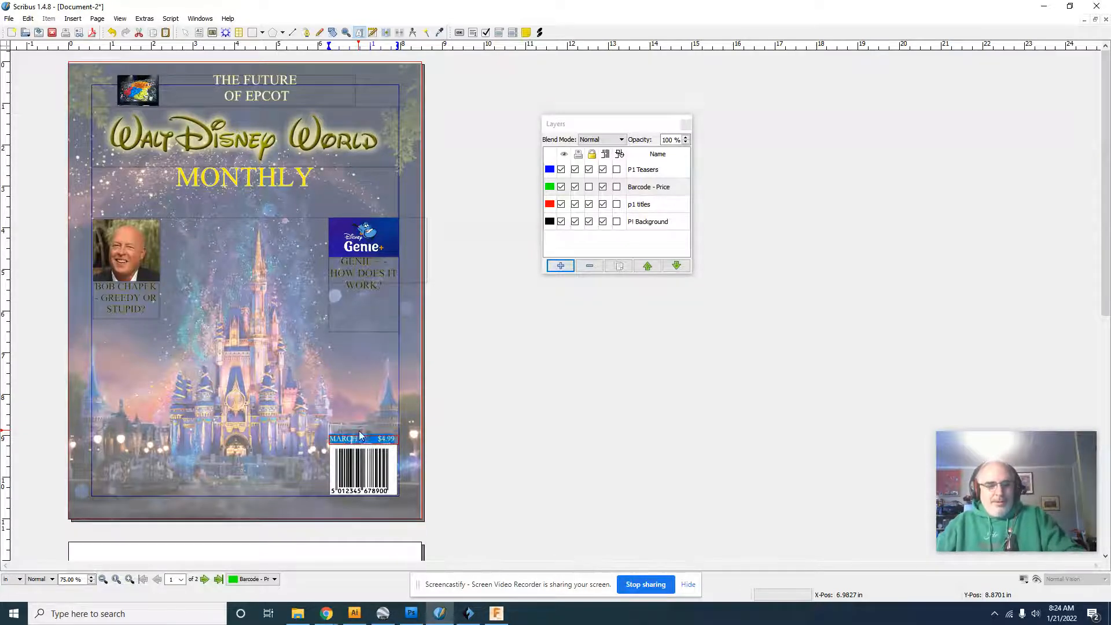
pyautogui.press('F2')
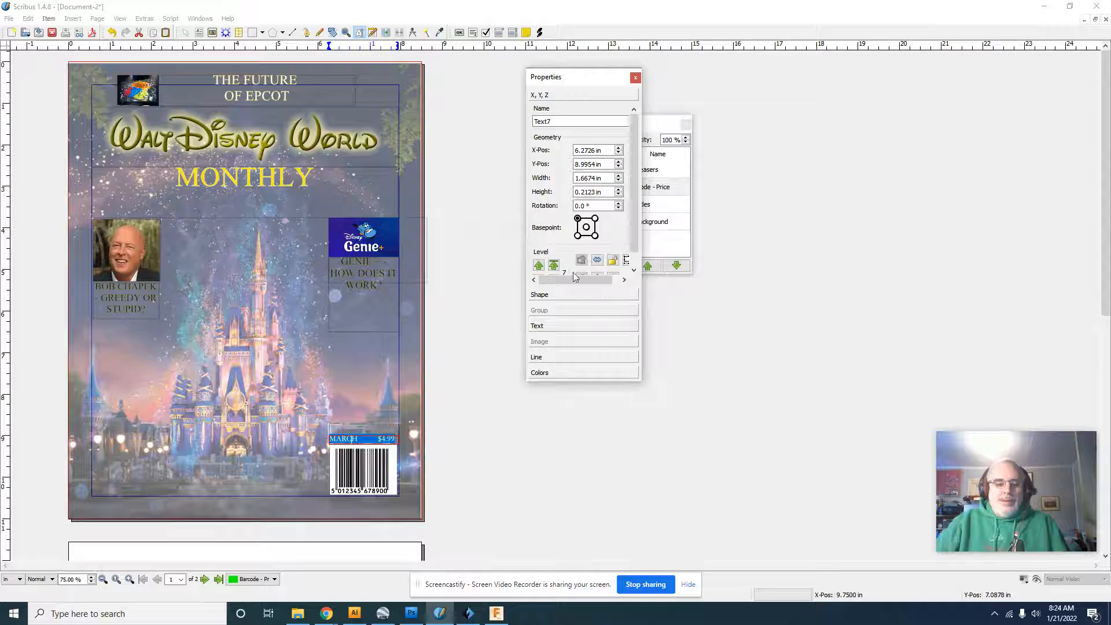
pyautogui.click(552, 327)
pyautogui.click(578, 243)
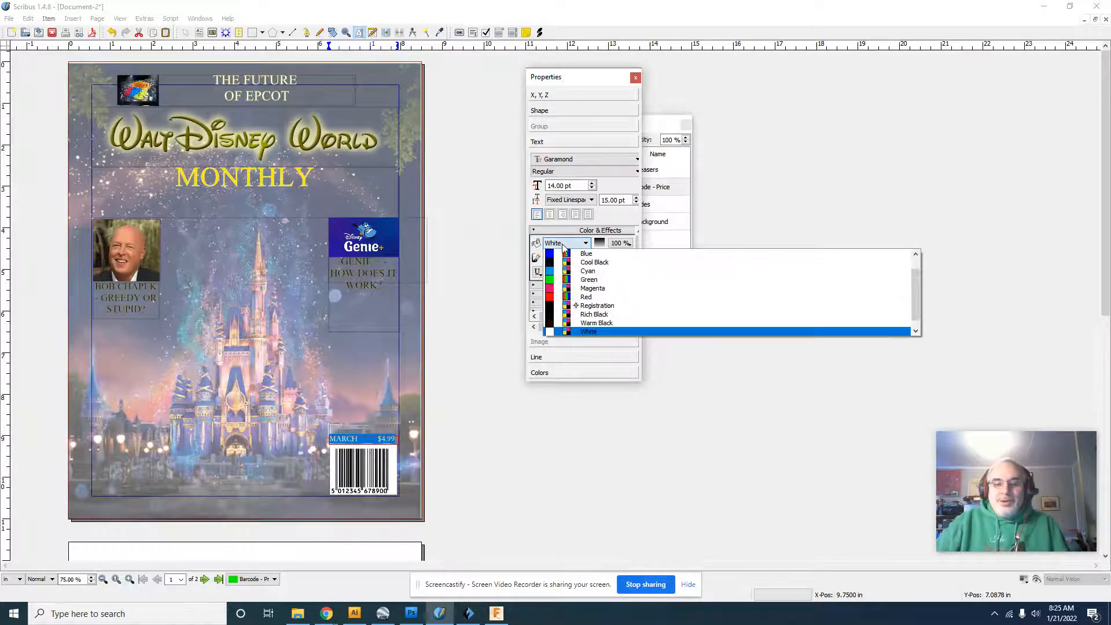
pyautogui.scroll(1, 590, 277)
pyautogui.click(587, 254)
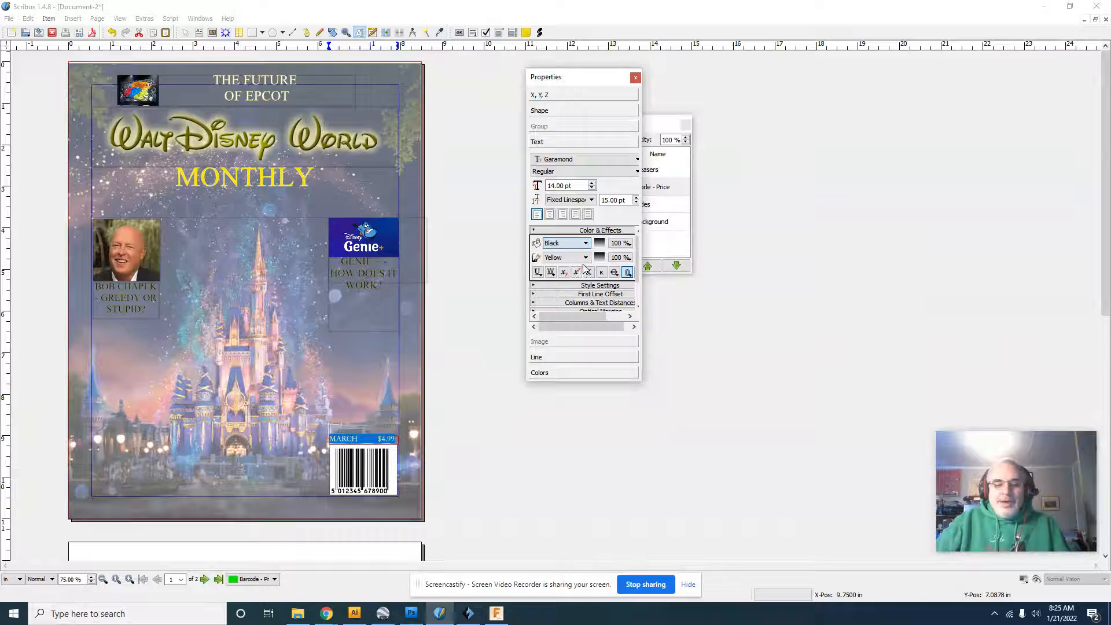
pyautogui.click(635, 78)
pyautogui.click(401, 380)
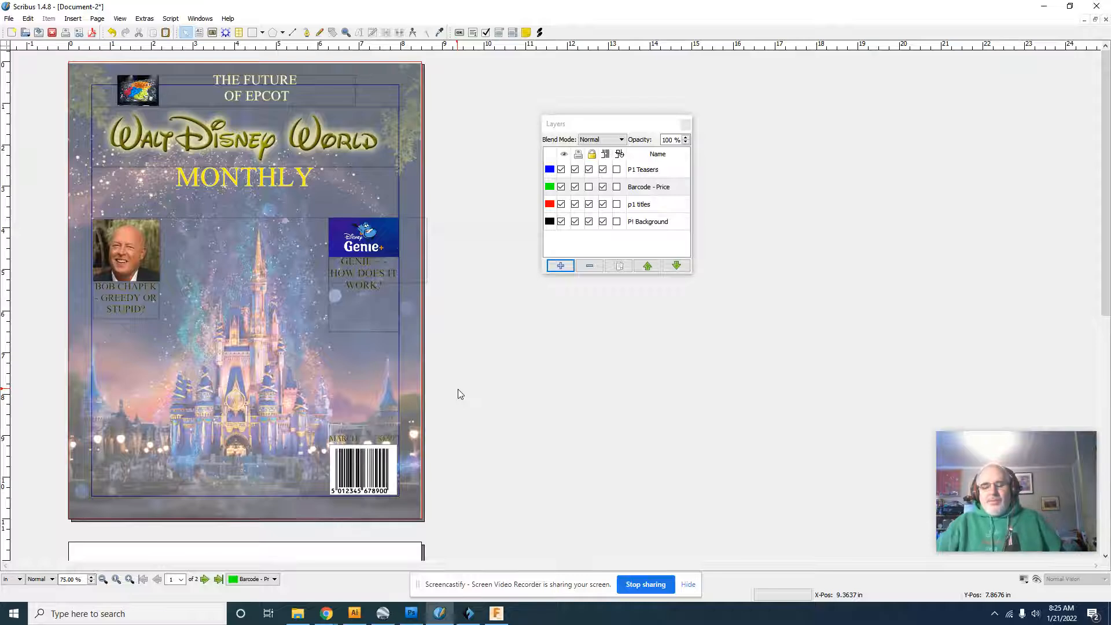
# Make P1 Teasers the active layer and unlock it, and lock the Barcode - Price layer.
pyautogui.click(642, 169)
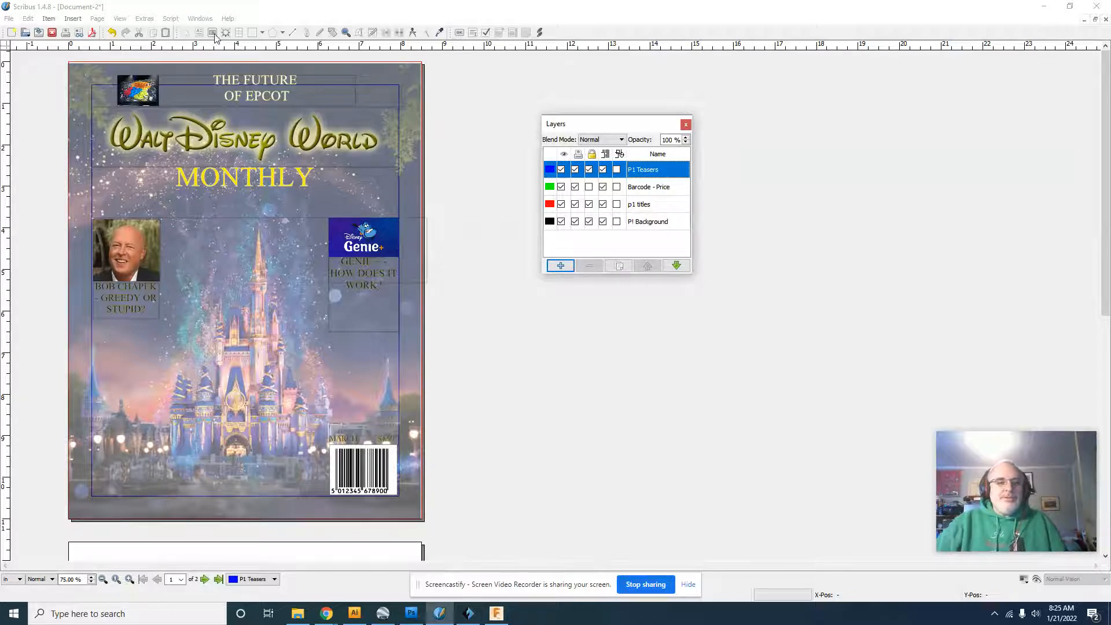
pyautogui.click(190, 381)
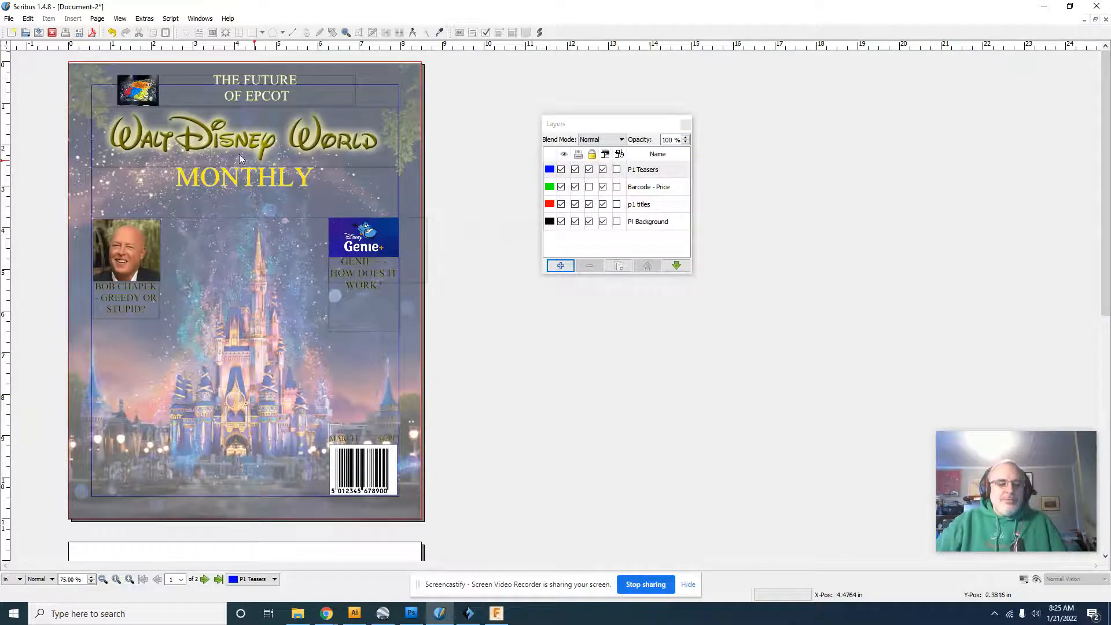
pyautogui.click(592, 173)
pyautogui.click(588, 169)
pyautogui.click(589, 186)
# Draw a text frame about 5.05 by 3.76 in over the cover's lower left area and enter CELEBRATING THE 50TH ANNIVERSARY.
pyautogui.click(199, 32)
pyautogui.moveTo(92, 338)
pyautogui.mouseDown()
pyautogui.moveTo(177, 420)
pyautogui.moveTo(302, 494)
pyautogui.mouseUp()
pyautogui.doubleClick(215, 434)
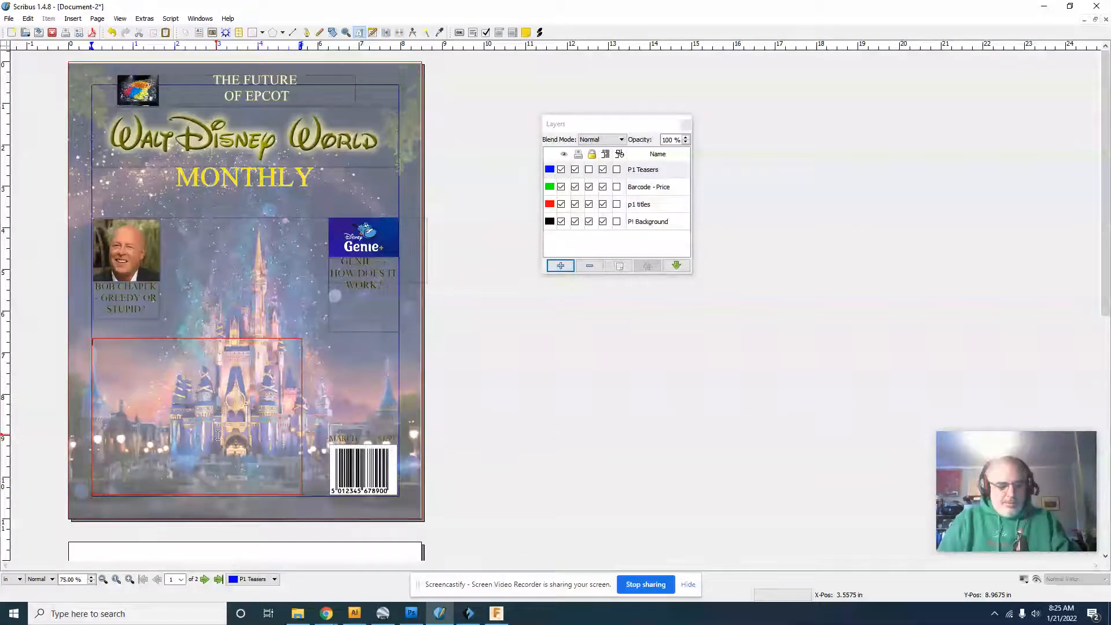
pyautogui.write('CELEBRATING THE 50TH ANNIVERSAR')
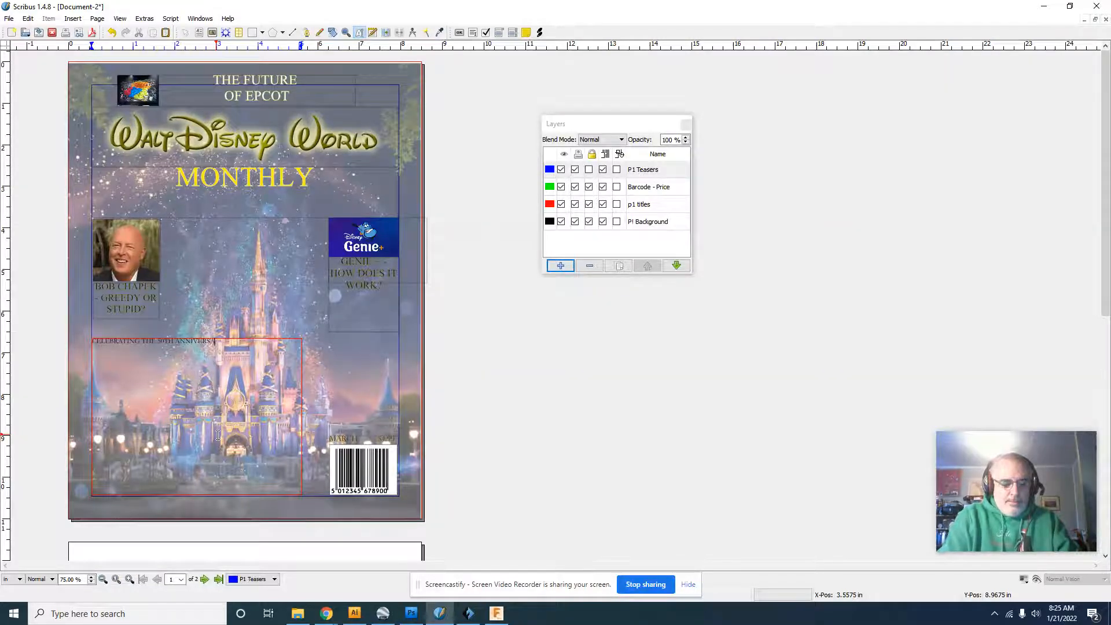
# Set the whole anniversary headline to 36 pt with automatic line spacing.
pyautogui.hotkey('ctrl', 'a')
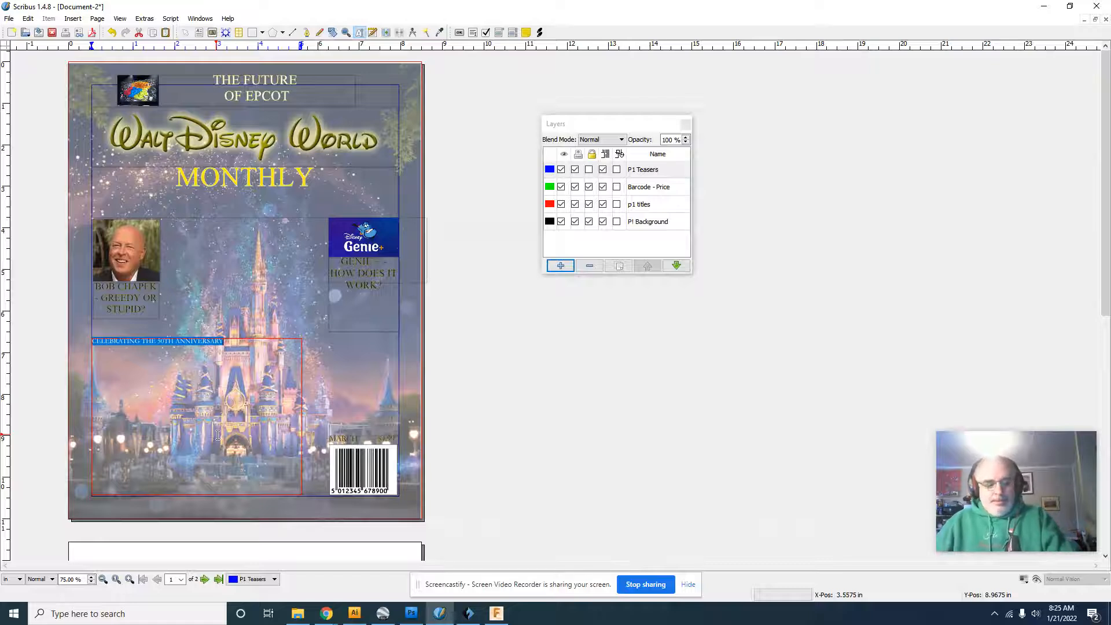
pyautogui.press('F2')
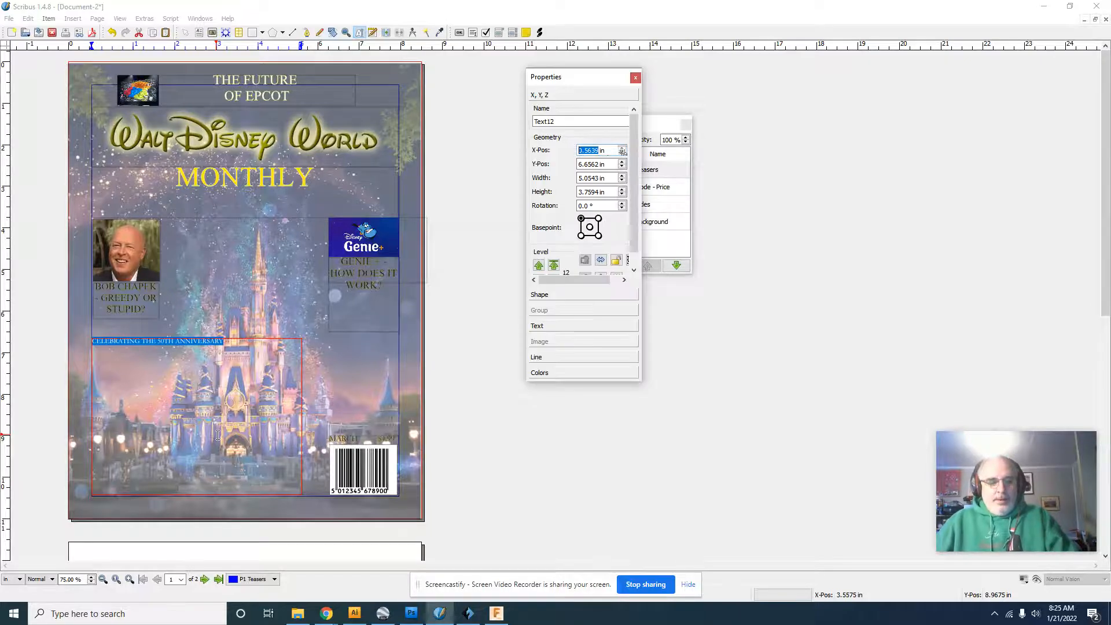
pyautogui.click(571, 325)
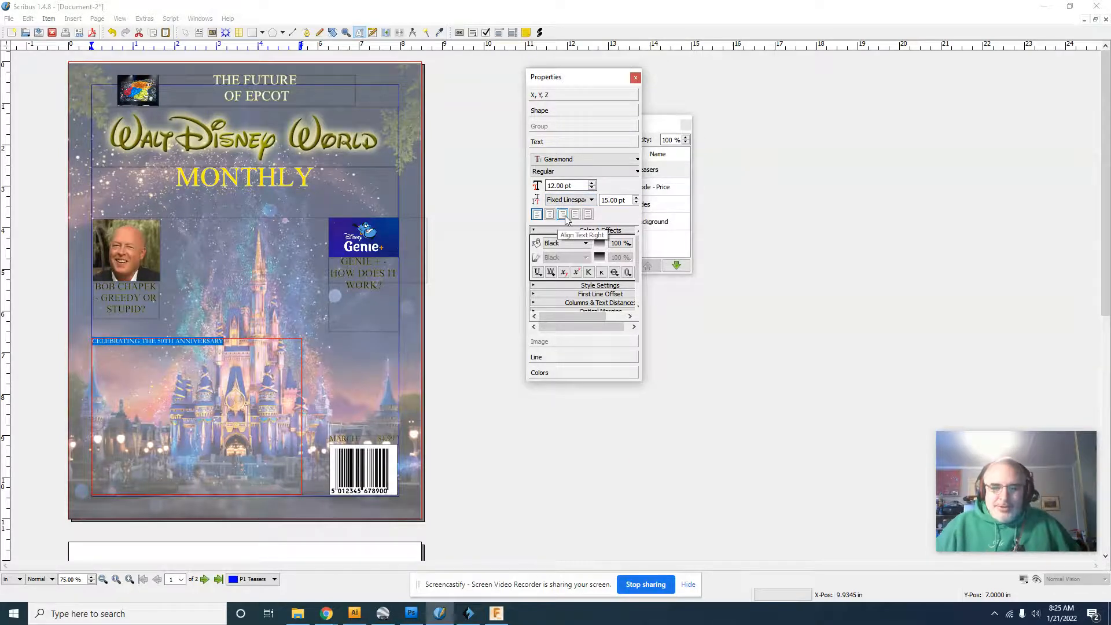
pyautogui.moveTo(574, 186); pyautogui.dragTo(544, 186)
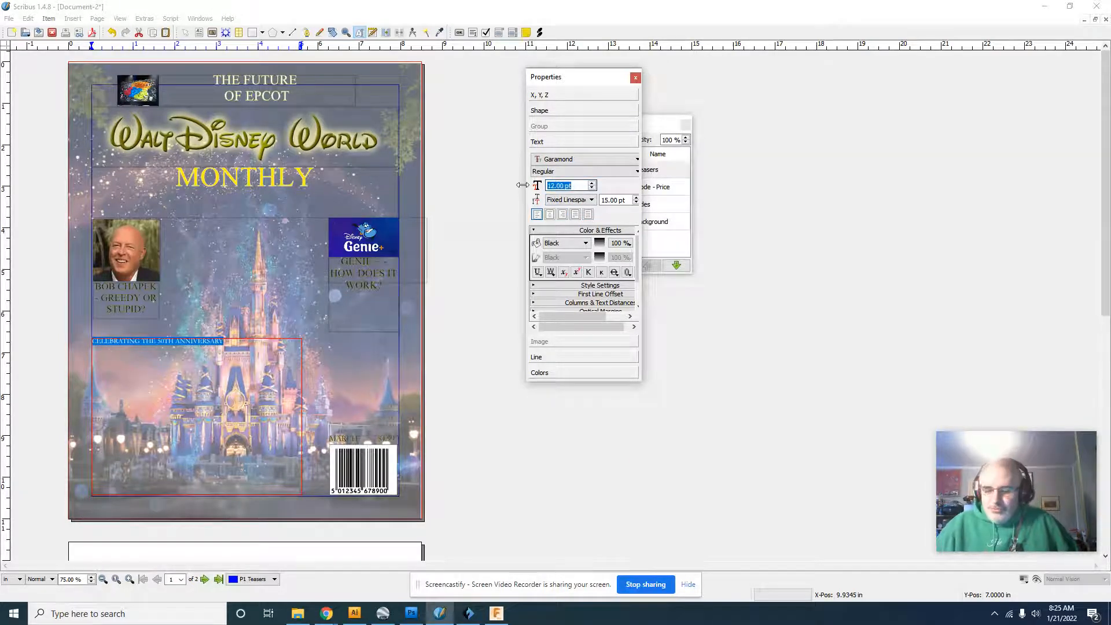
pyautogui.write('36')
pyautogui.press('Return')
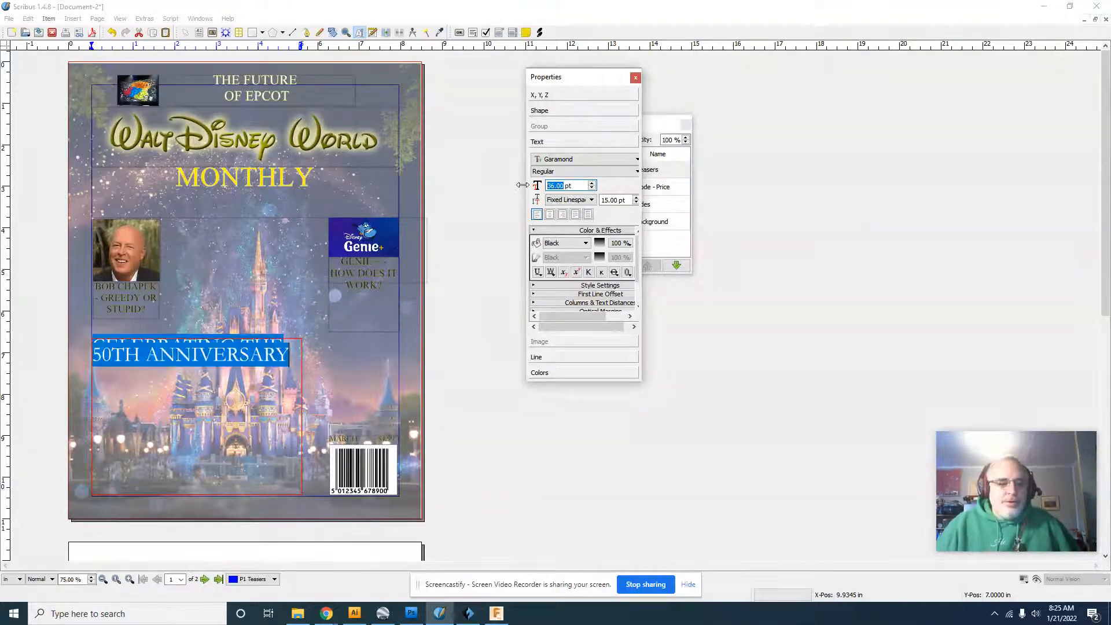
pyautogui.click(578, 200)
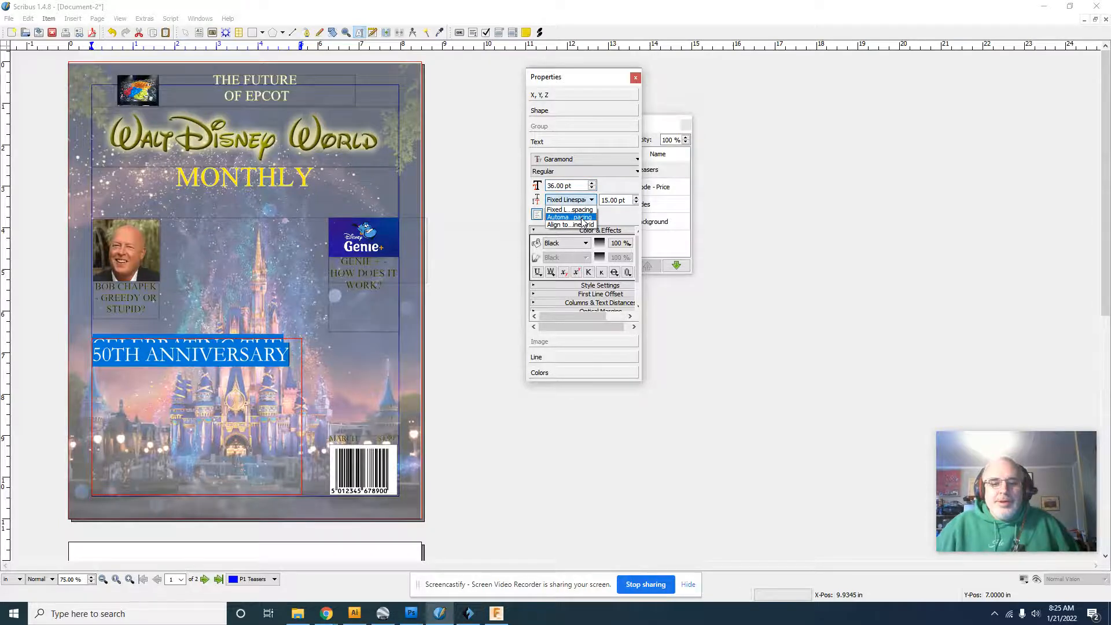
pyautogui.click(582, 219)
# Enlarge the anniversary headline to 48 pt and center it in its frame.
pyautogui.moveTo(581, 185); pyautogui.dragTo(518, 184)
pyautogui.write('48')
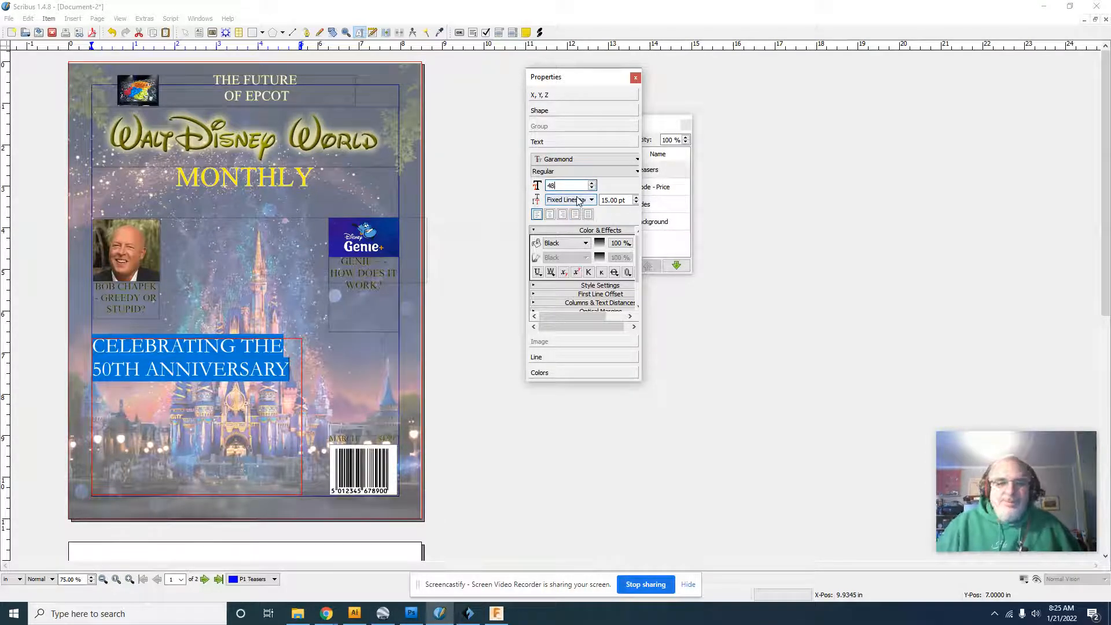
pyautogui.press('Return')
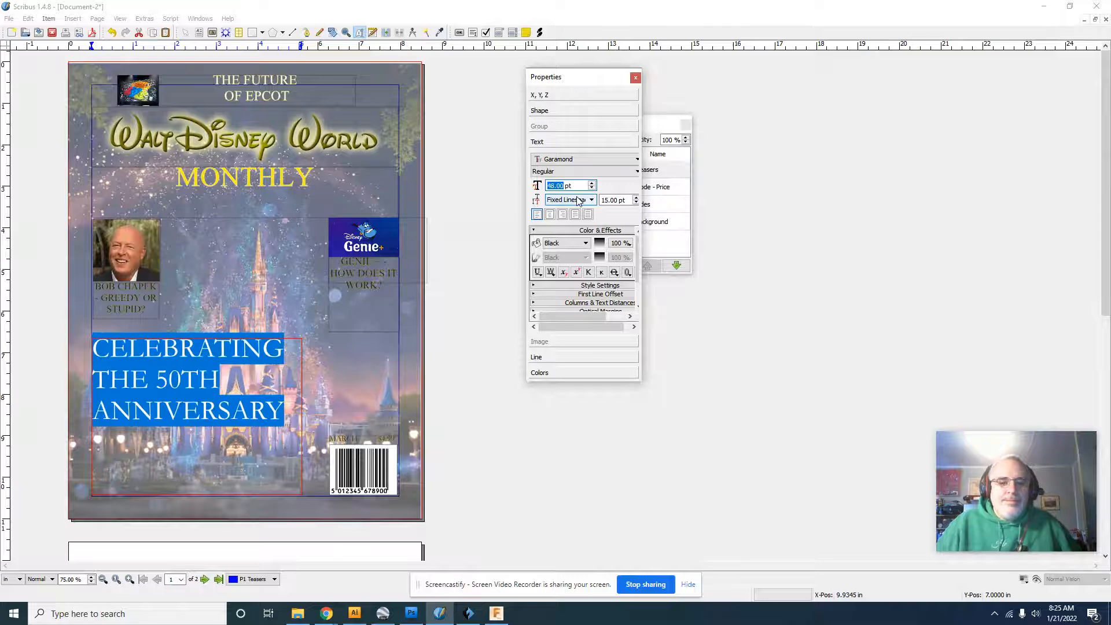
pyautogui.click(550, 215)
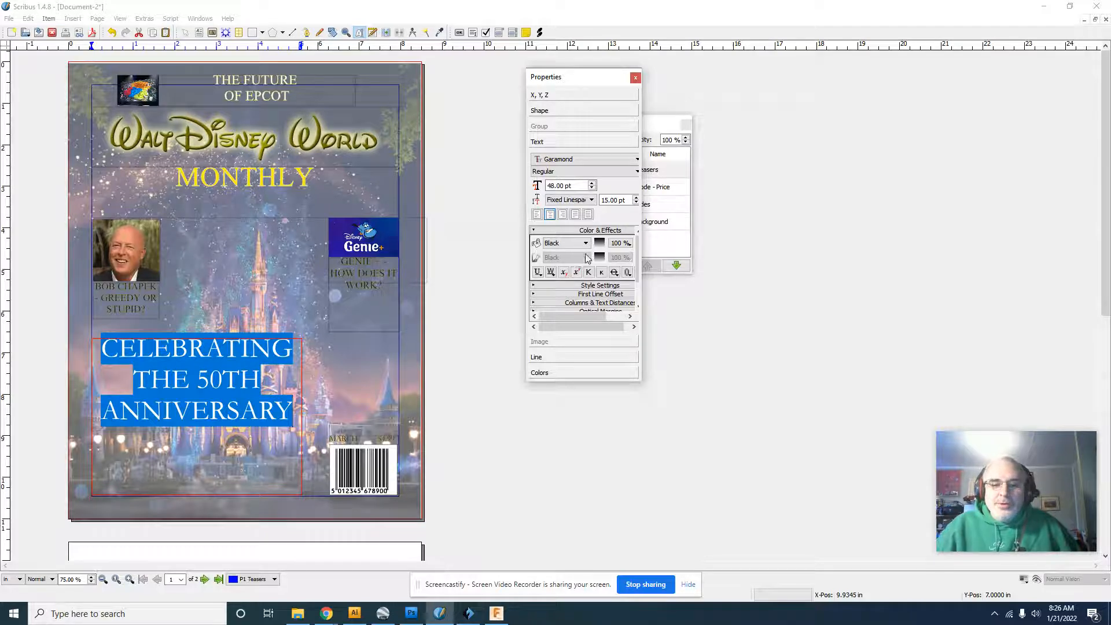
# Apply an outline effect to the anniversary headline with Yellow as its stroke color.
pyautogui.click(627, 272)
pyautogui.click(585, 258)
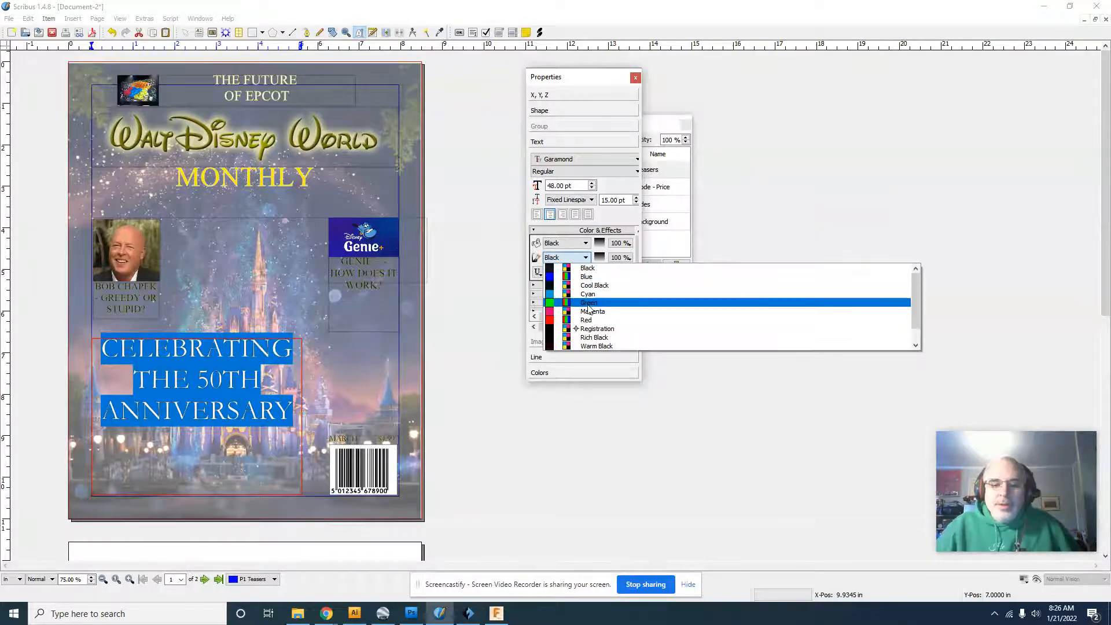
pyautogui.click(589, 350)
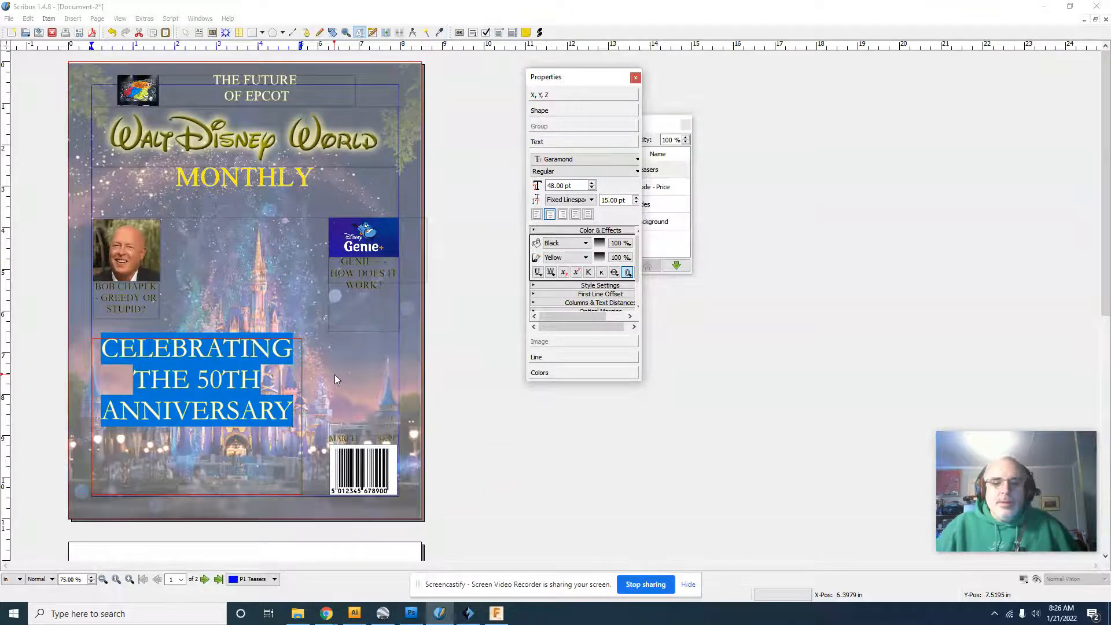
# Shorten the anniversary text frame to about 2.46 in high and move it down to about X 0.52, Y 7.95 in.
pyautogui.press('Escape')
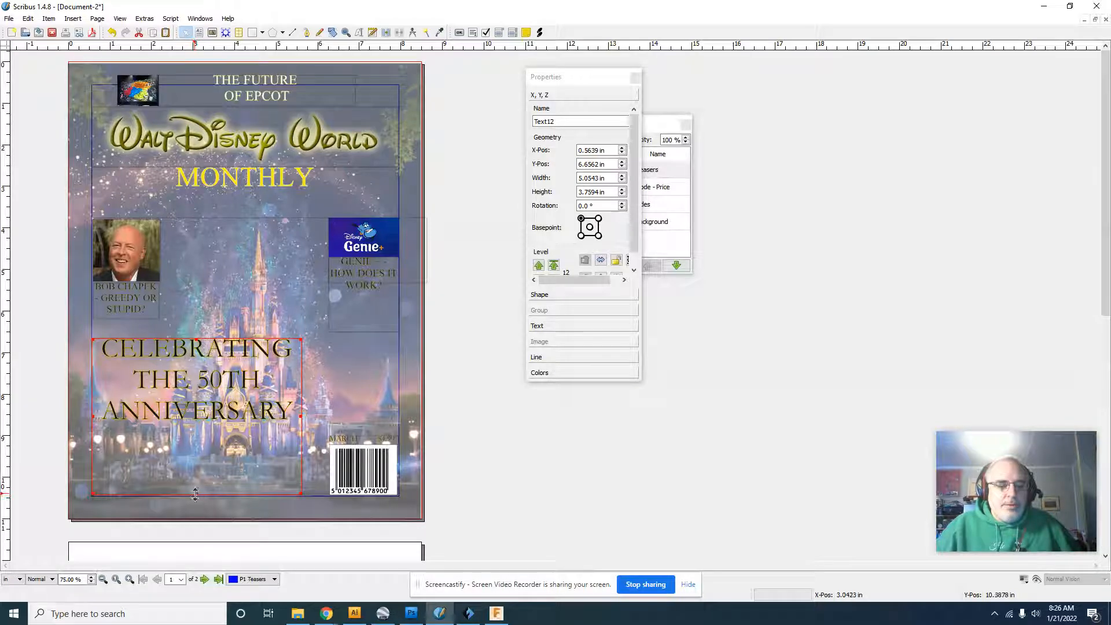
pyautogui.moveTo(195, 493); pyautogui.dragTo(197, 441)
pyautogui.moveTo(196, 342); pyautogui.dragTo(194, 440)
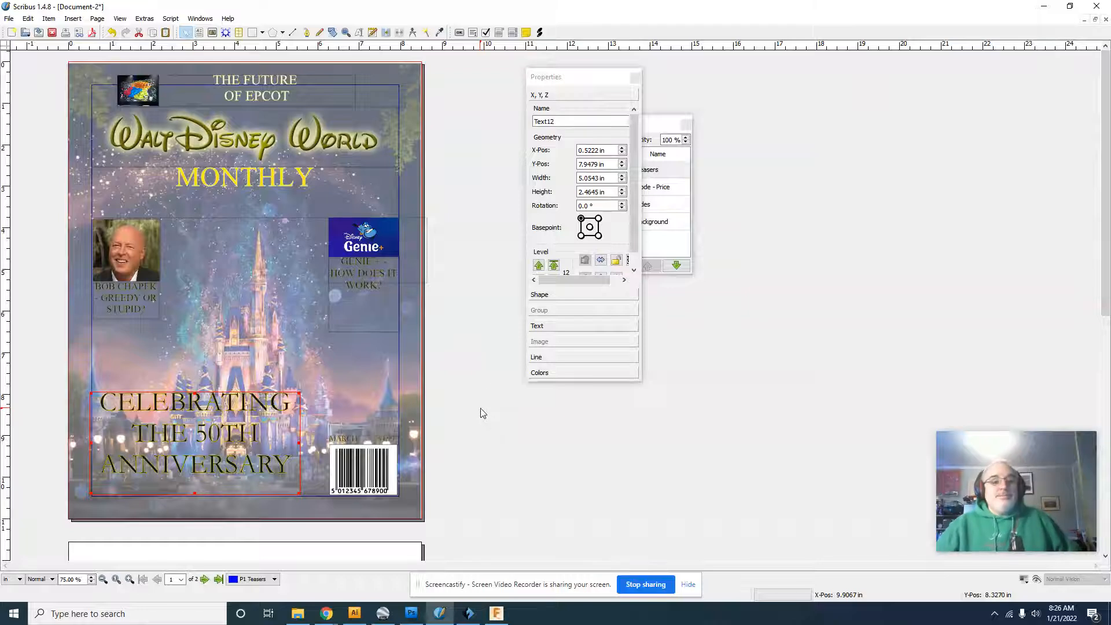
# Lock the P1 Teasers layer and add a new layer named P2 BG.
pyautogui.click(635, 78)
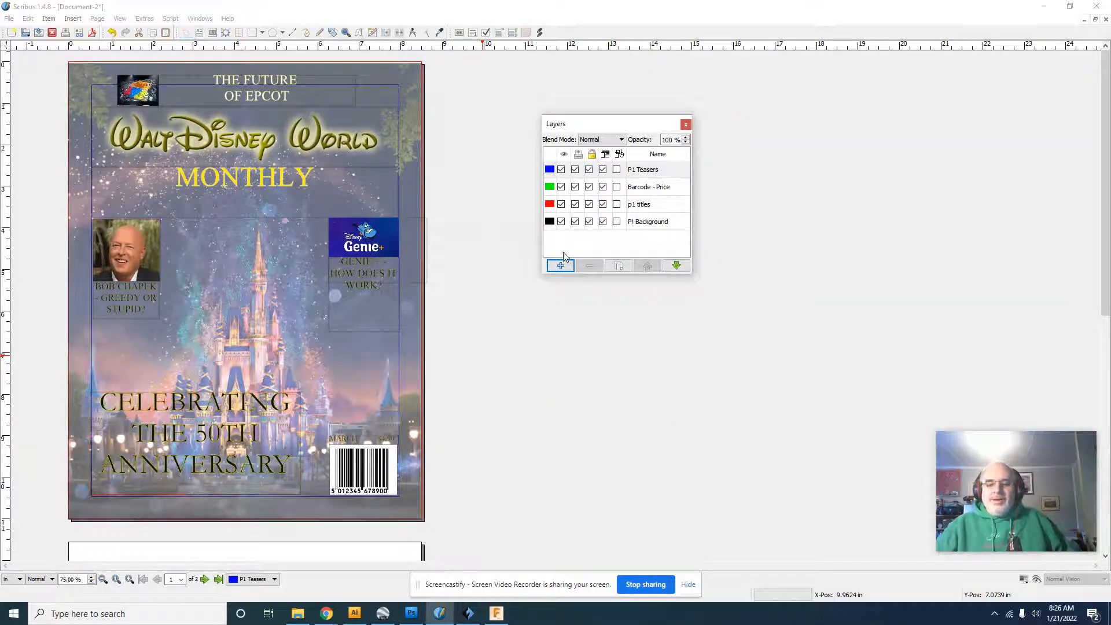
pyautogui.click(560, 265)
pyautogui.doubleClick(647, 169)
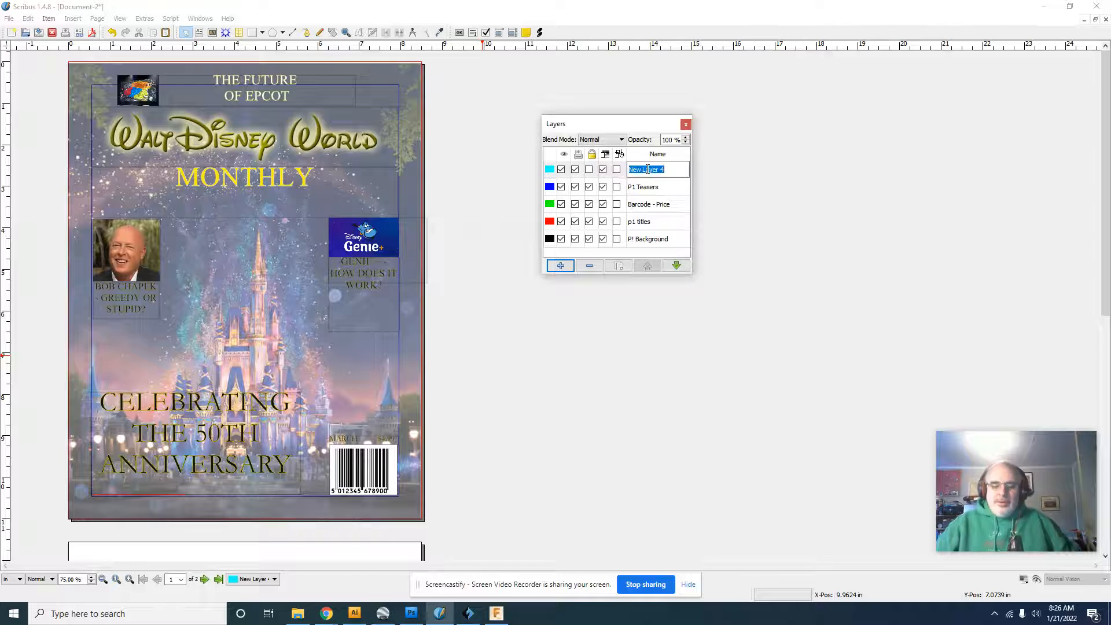
pyautogui.write('P2 BG')
pyautogui.press('Return')
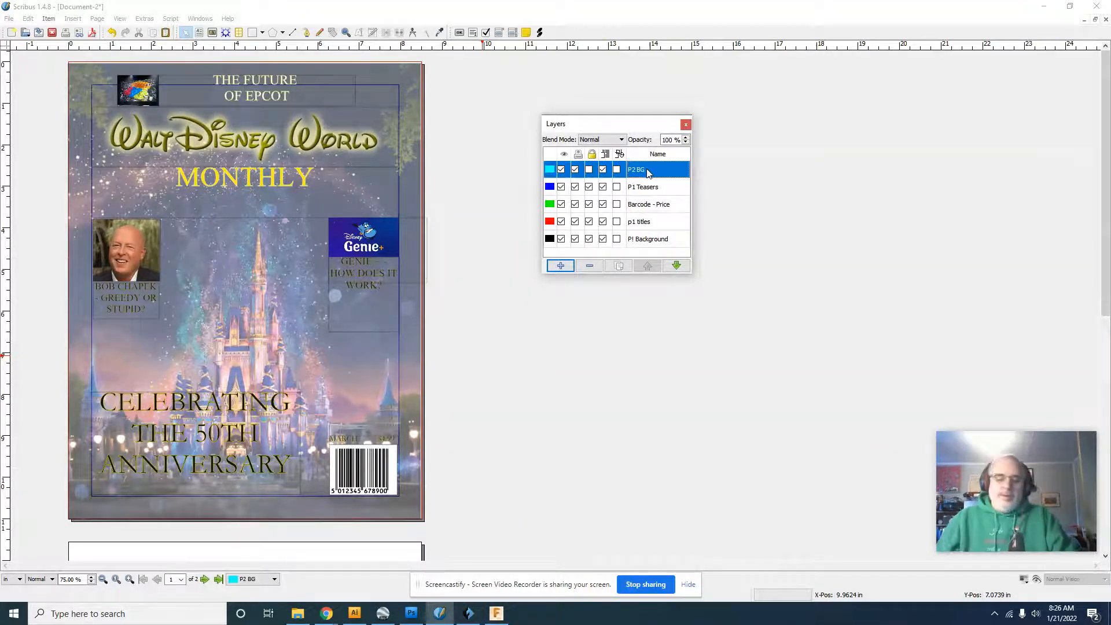
# Draw a rectangle about 8.49 by 10.97 in covering the whole second page on the P2 BG layer.
pyautogui.scroll(-3, 819, 150)
pyautogui.scroll(-4, 822, 149)
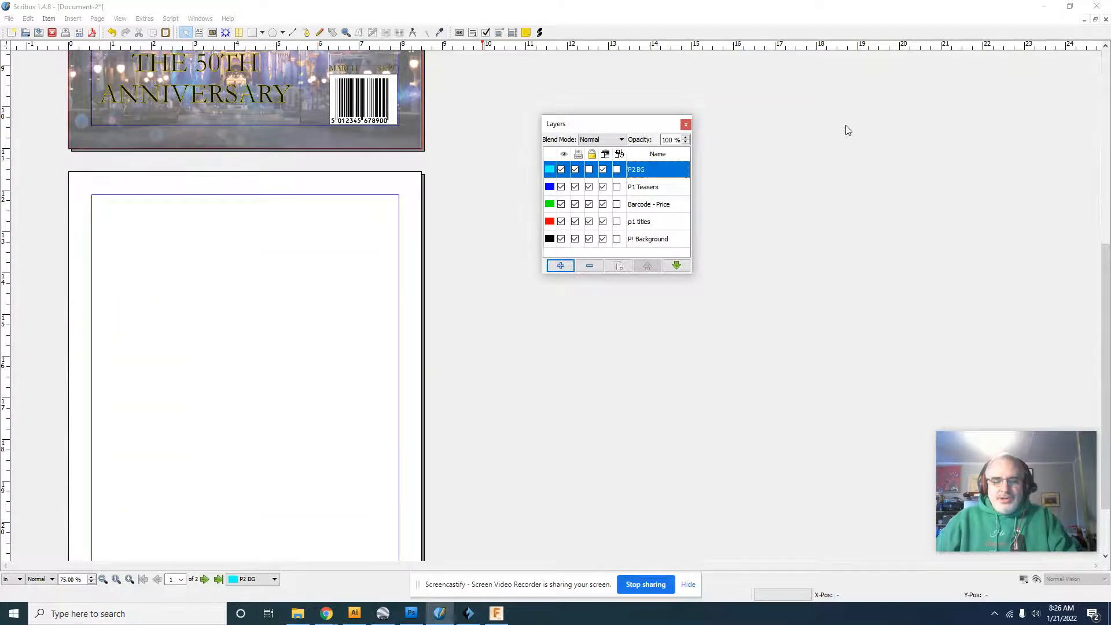
pyautogui.scroll(-1, 848, 129)
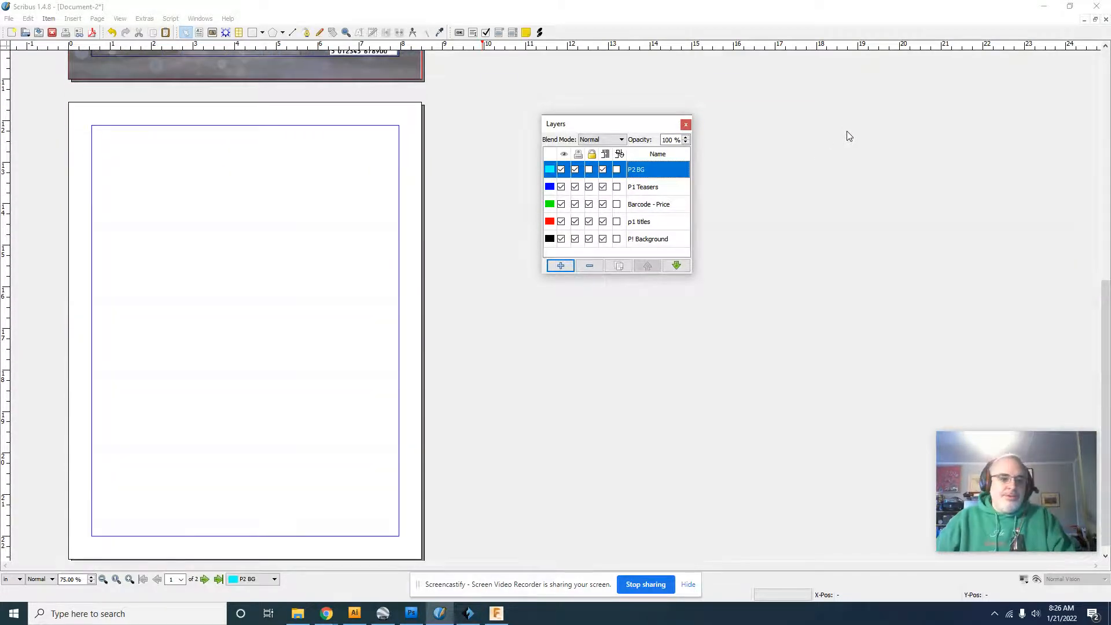
pyautogui.click(255, 33)
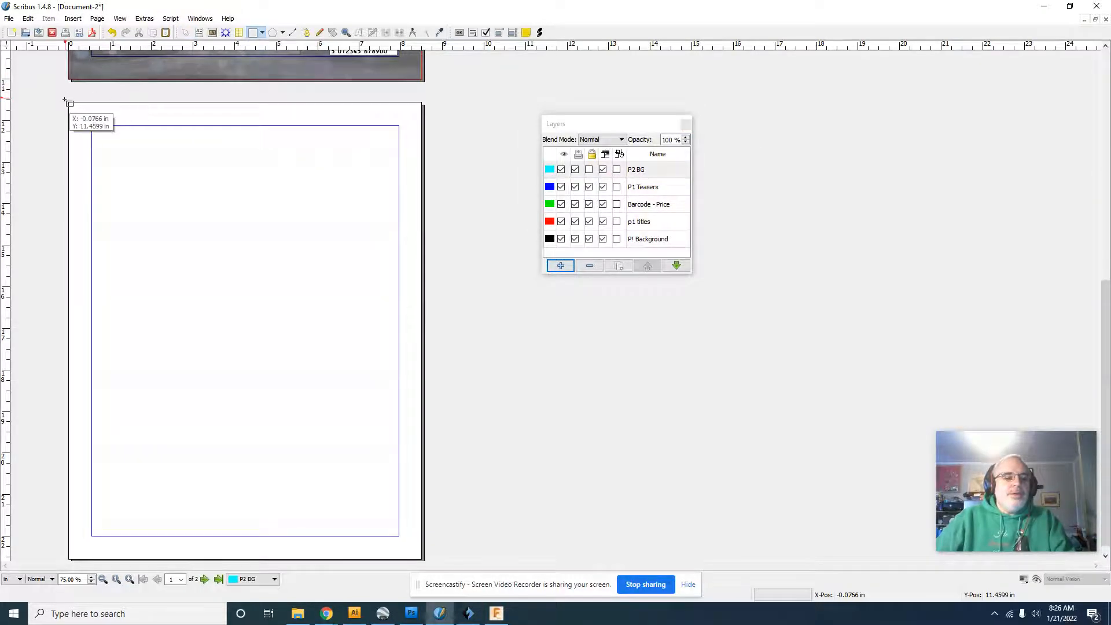
pyautogui.moveTo(67, 104)
pyautogui.mouseDown()
pyautogui.moveTo(258, 251)
pyautogui.moveTo(340, 453)
pyautogui.moveTo(421, 563)
pyautogui.mouseUp()
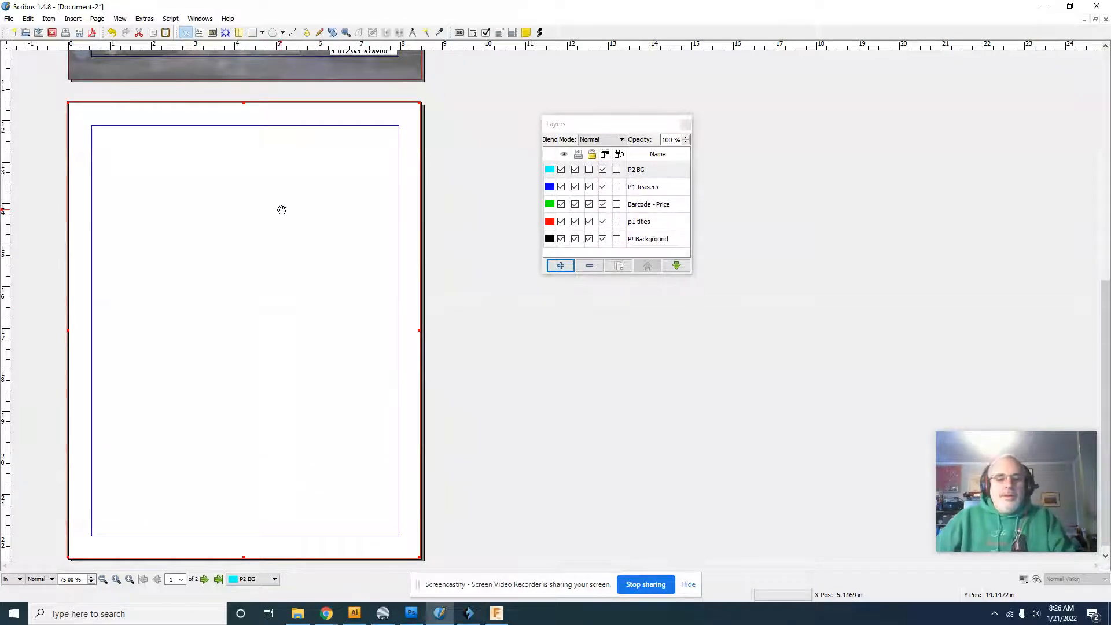
# Fill the rectangle covering the second page with Blue.
pyautogui.press('F2')
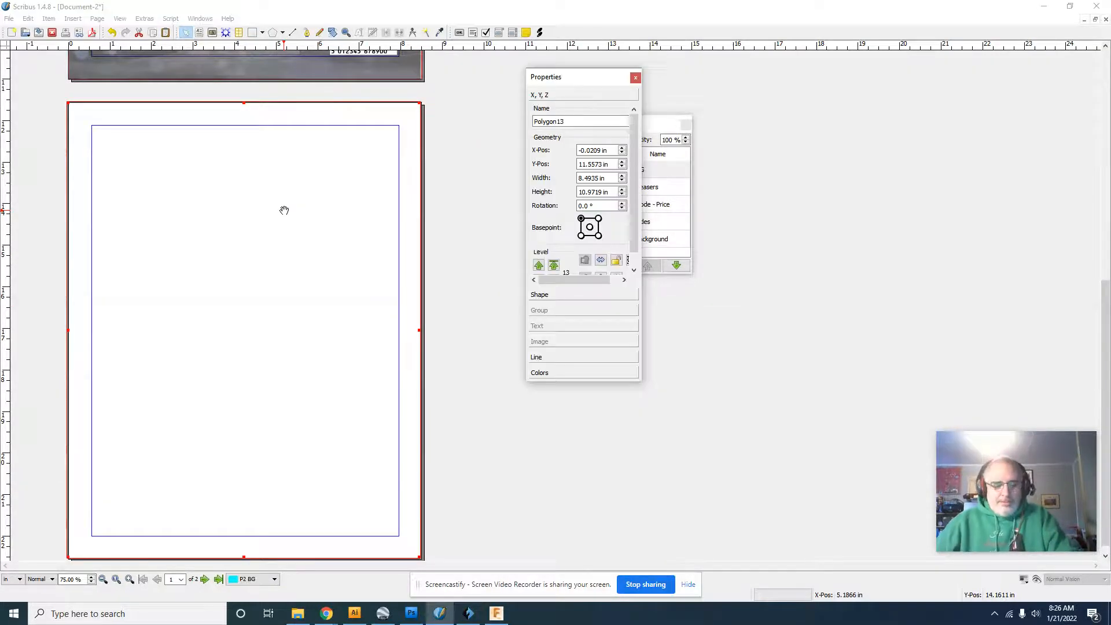
pyautogui.click(577, 372)
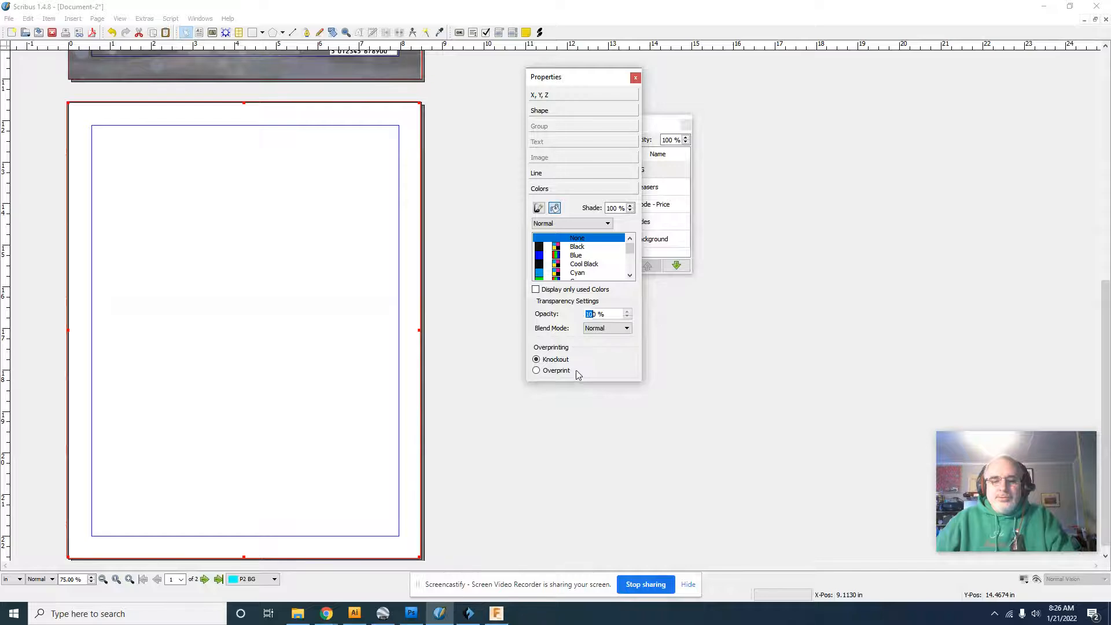
pyautogui.click(575, 255)
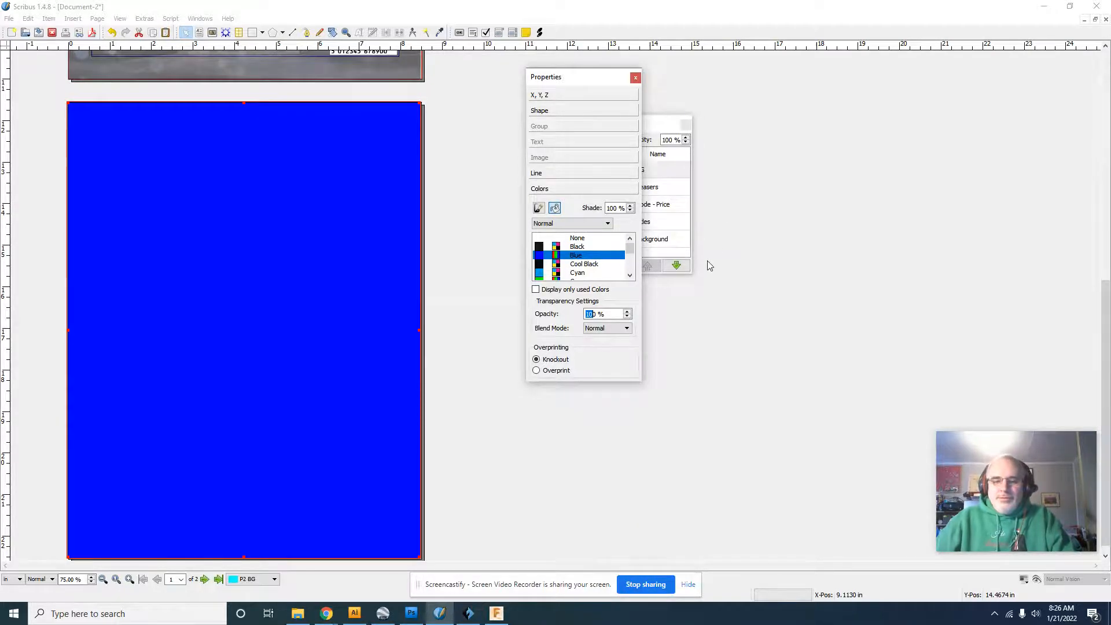
pyautogui.click(635, 78)
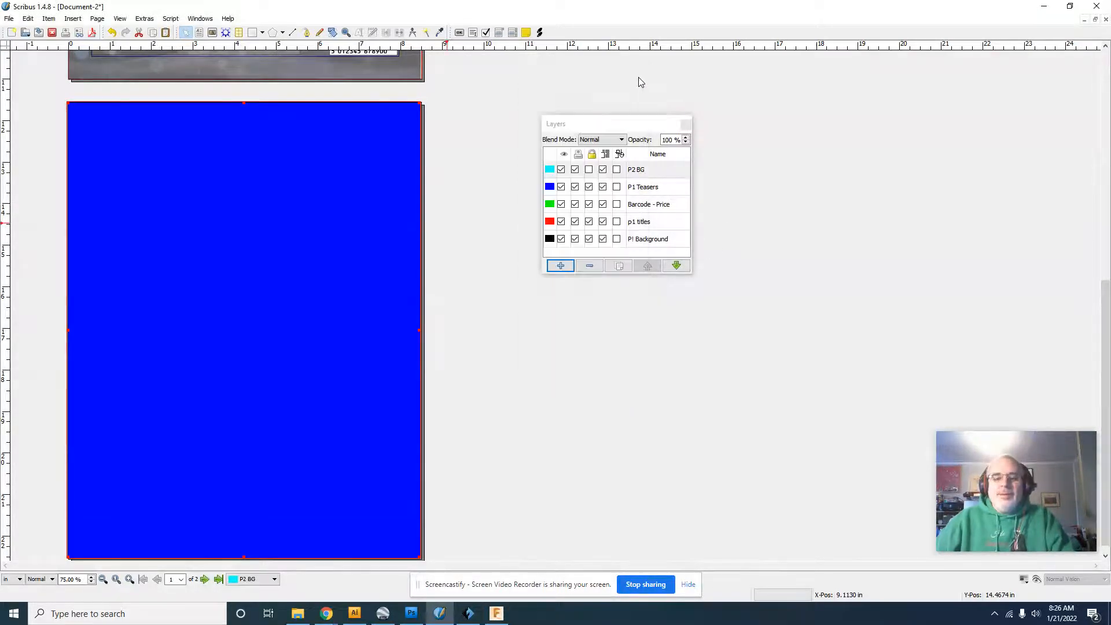
# Lock the P2 BG layer and add a new layer named PS ADS.
pyautogui.click(590, 170)
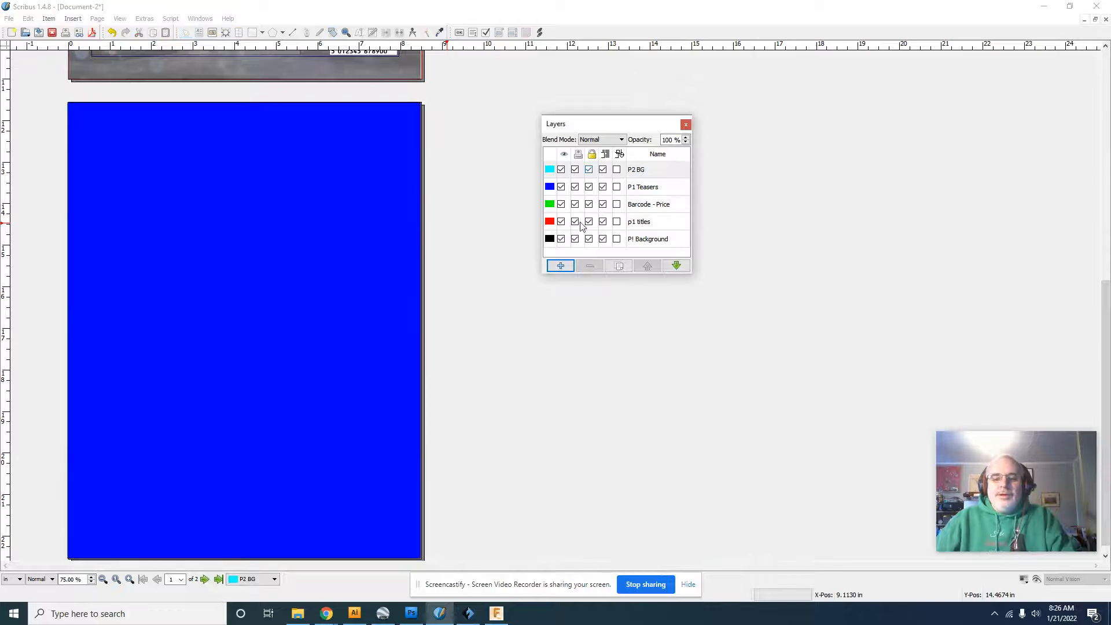
pyautogui.click(560, 265)
pyautogui.doubleClick(648, 172)
pyautogui.write('P')
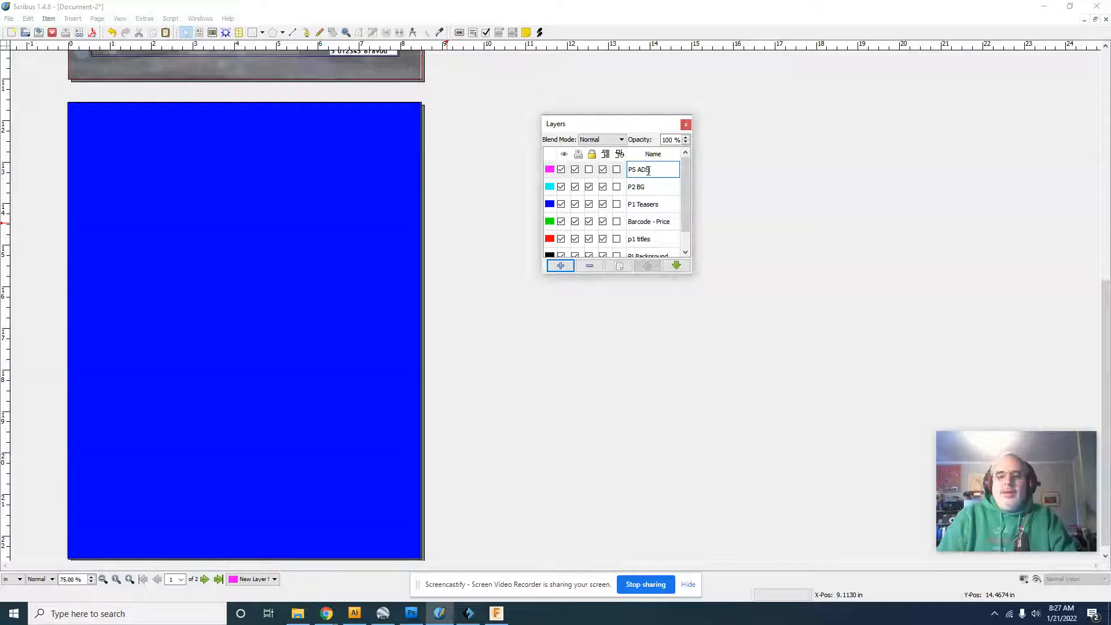
pyautogui.write('S ADS')
pyautogui.press('Return')
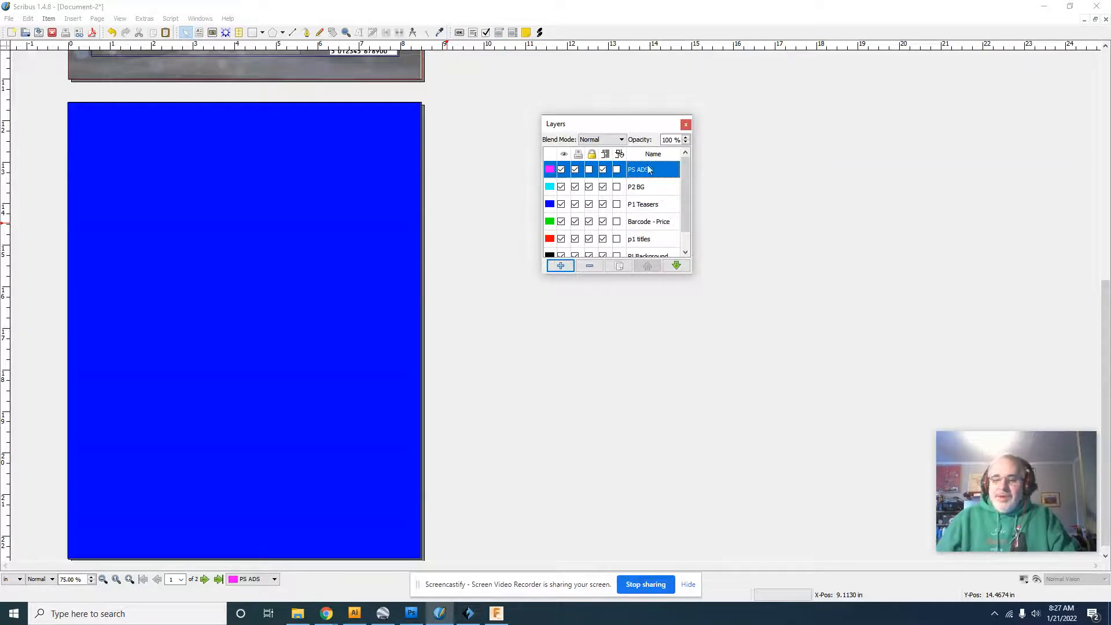
# Draw a page-wide image frame about 3 in high near the second page's upper edge and load epcot-festival-pbn.png into it.
pyautogui.click(214, 33)
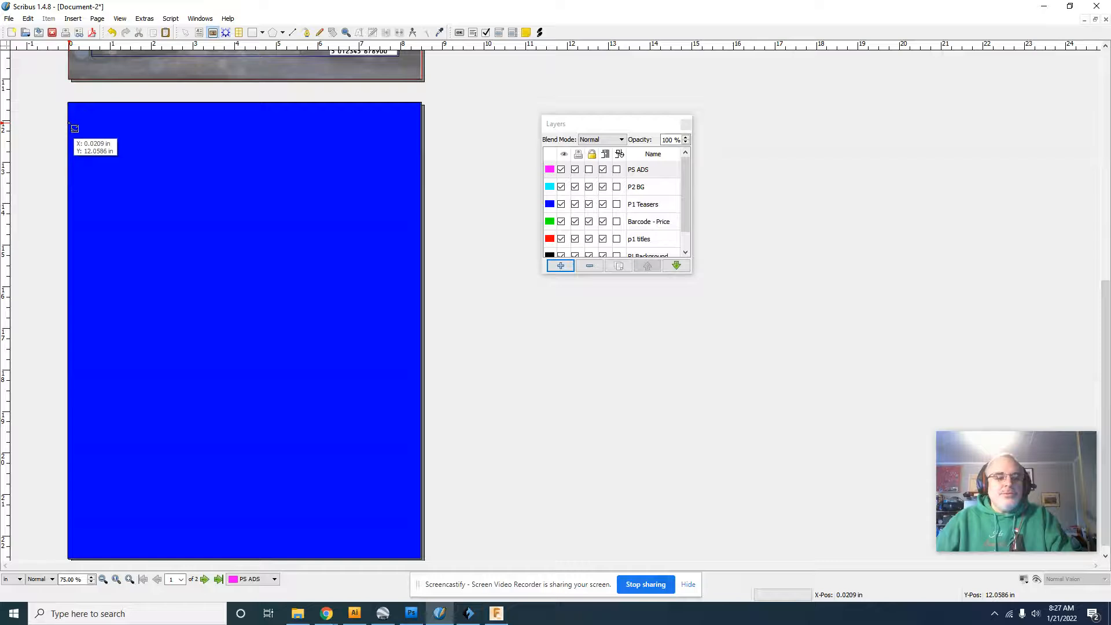
pyautogui.moveTo(74, 127); pyautogui.dragTo(426, 253)
pyautogui.doubleClick(273, 207)
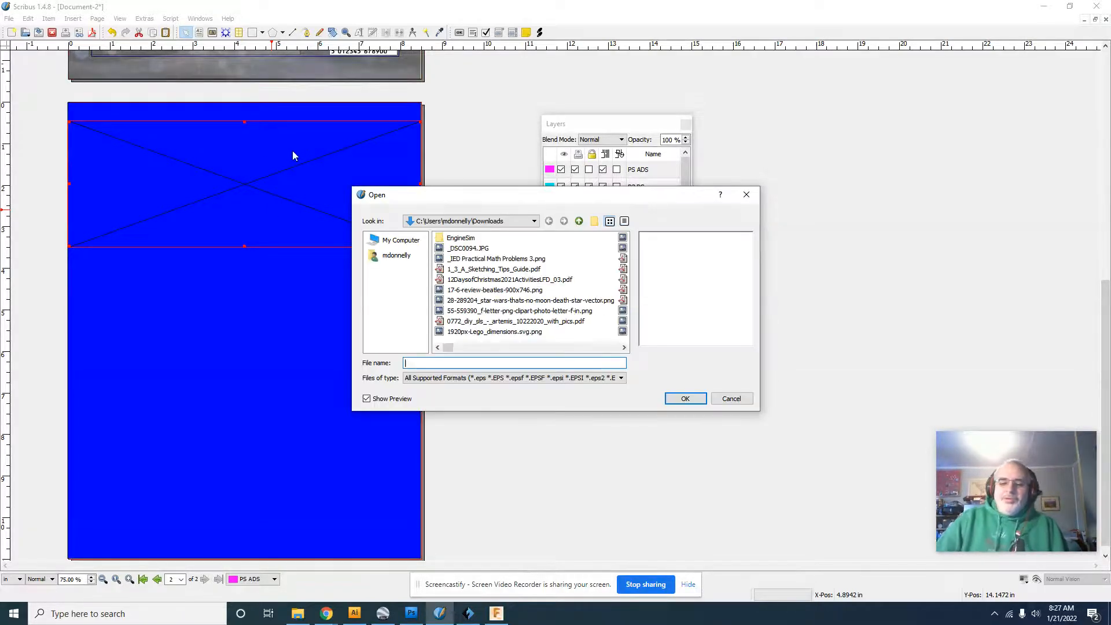
pyautogui.click(607, 348)
pyautogui.click(607, 347)
pyautogui.click(607, 347)
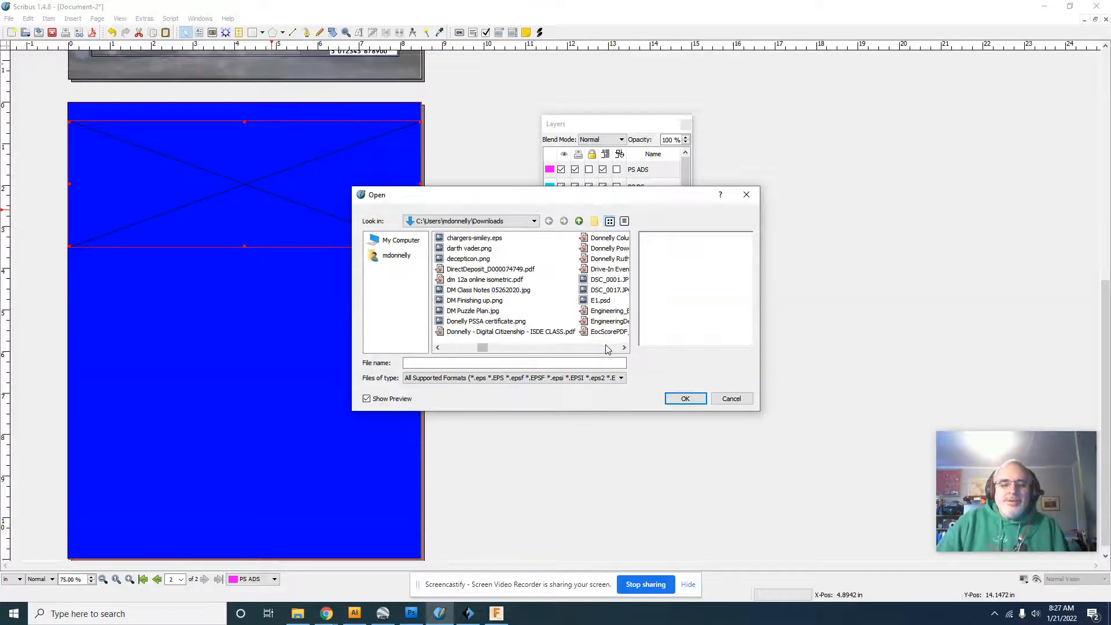
pyautogui.click(607, 347)
pyautogui.click(607, 348)
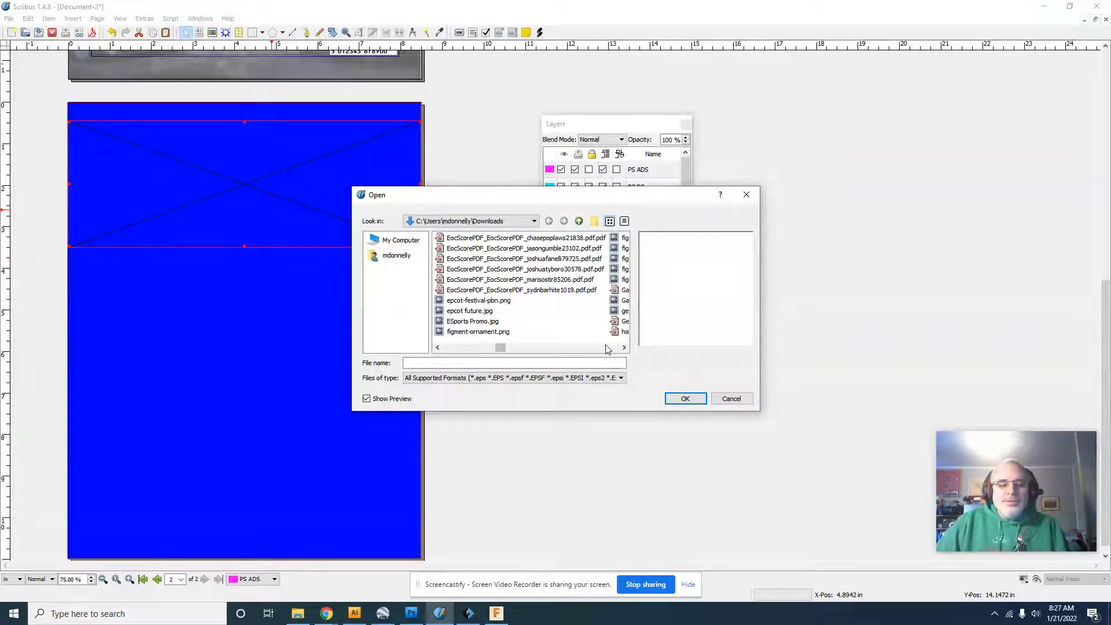
pyautogui.click(480, 300)
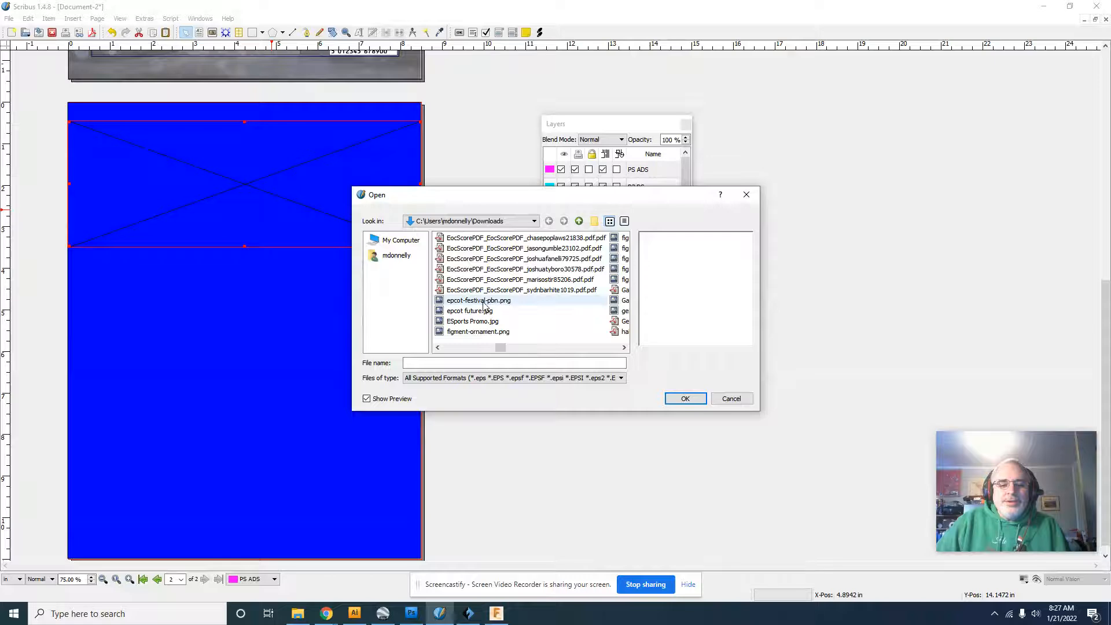
pyautogui.click(685, 398)
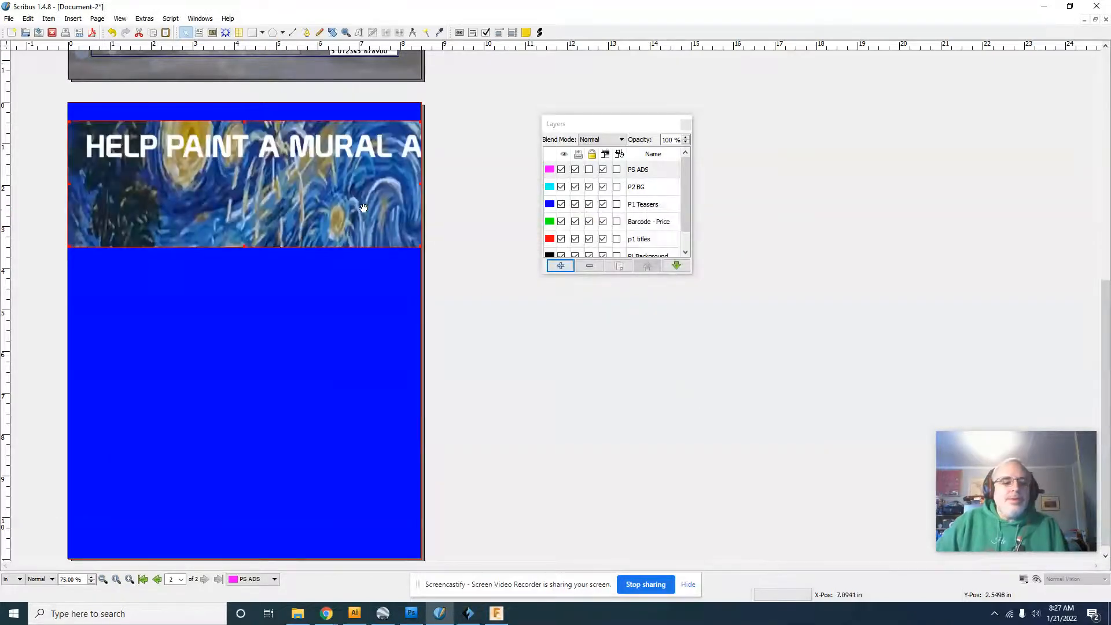
# Scale the mural image to its frame and shorten the frame to the image's lower edge, about 2.1 in high.
pyautogui.rightClick(345, 203)
pyautogui.click(405, 264)
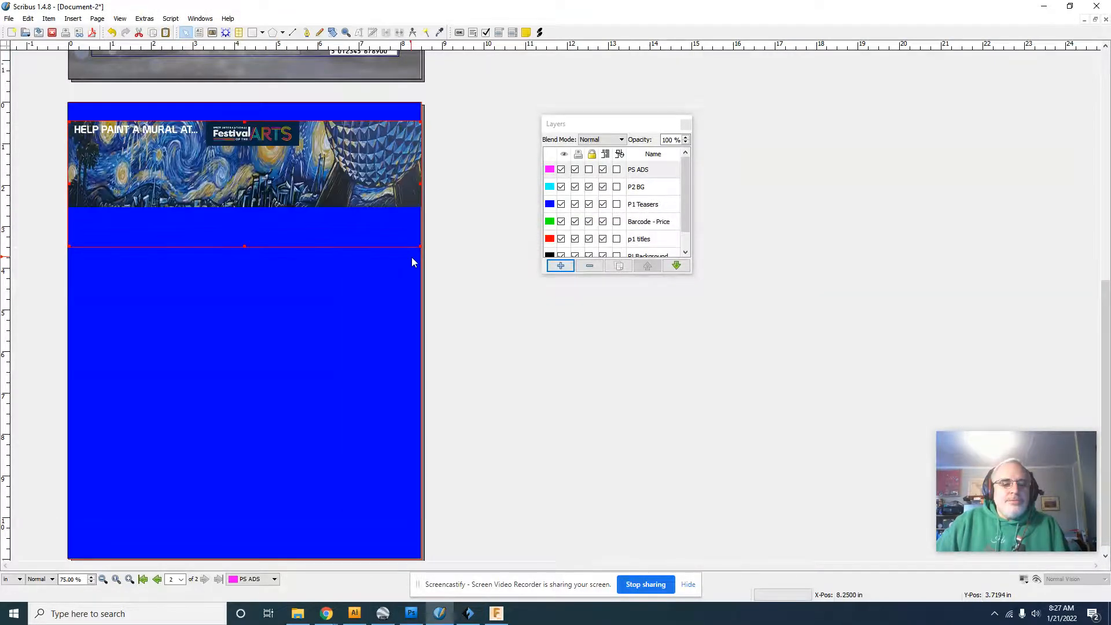
pyautogui.moveTo(243, 247); pyautogui.dragTo(252, 206)
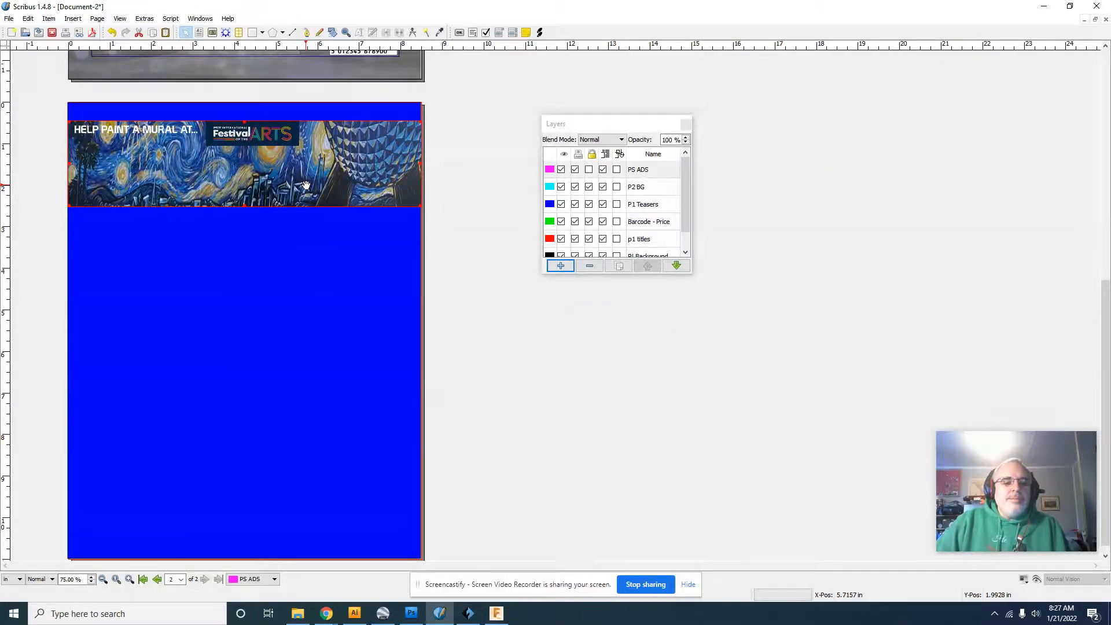
pyautogui.click(472, 192)
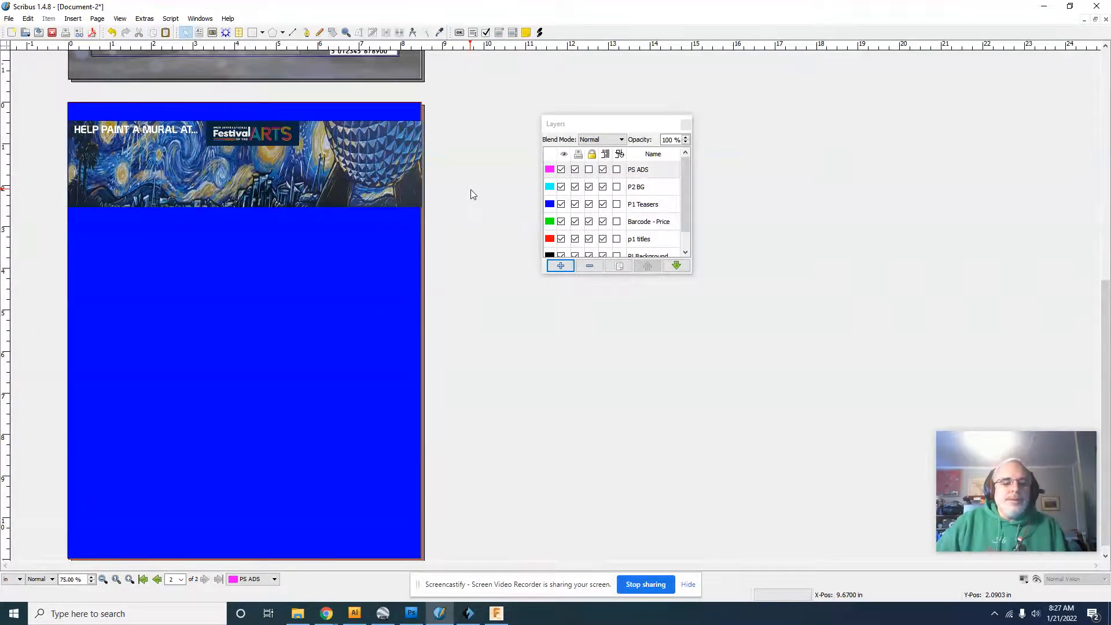
# Place mama melrose.png in a new image frame about 5.4 by 2.9 in at the page's middle right, scaled to the frame.
pyautogui.click(213, 32)
pyautogui.moveTo(193, 264); pyautogui.dragTo(421, 386)
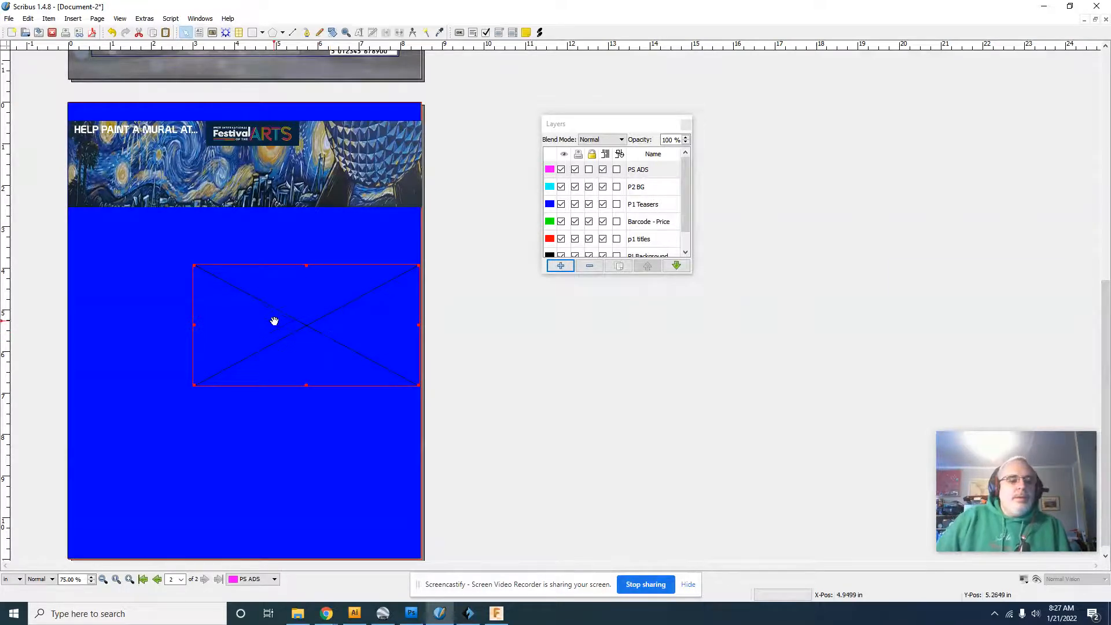
pyautogui.doubleClick(315, 324)
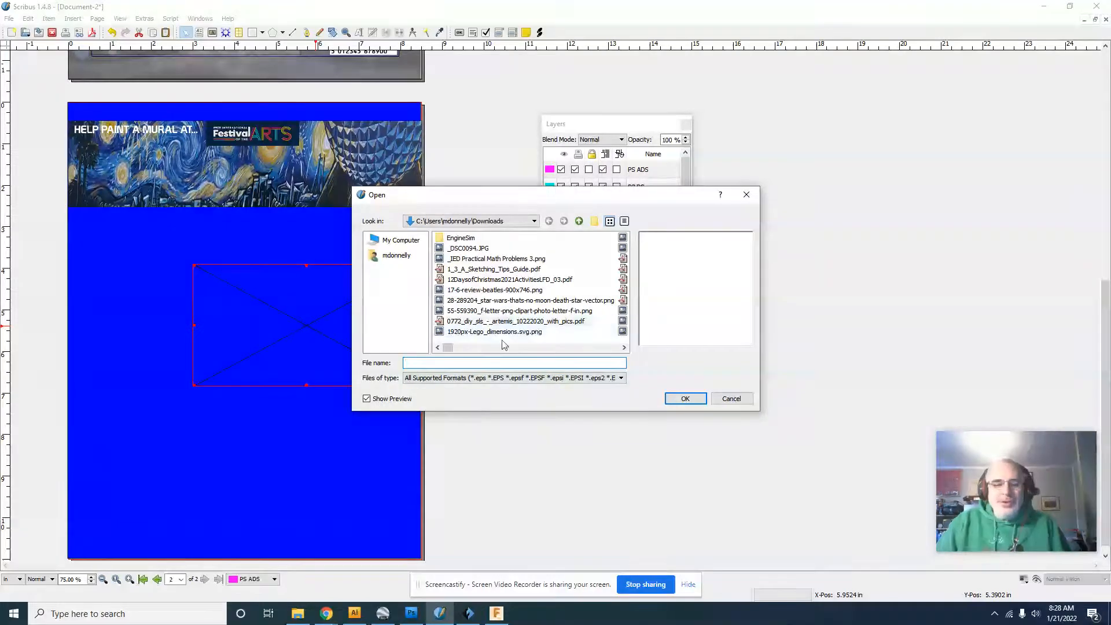
pyautogui.scroll(-6, 504, 345)
pyautogui.scroll(-8, 559, 346)
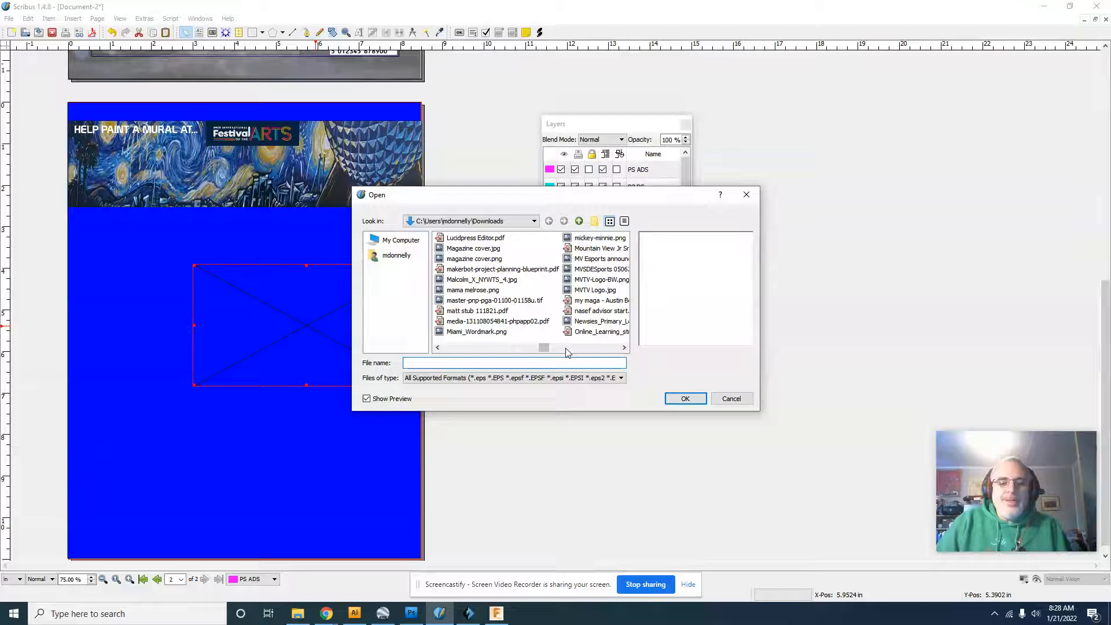
pyautogui.click(472, 290)
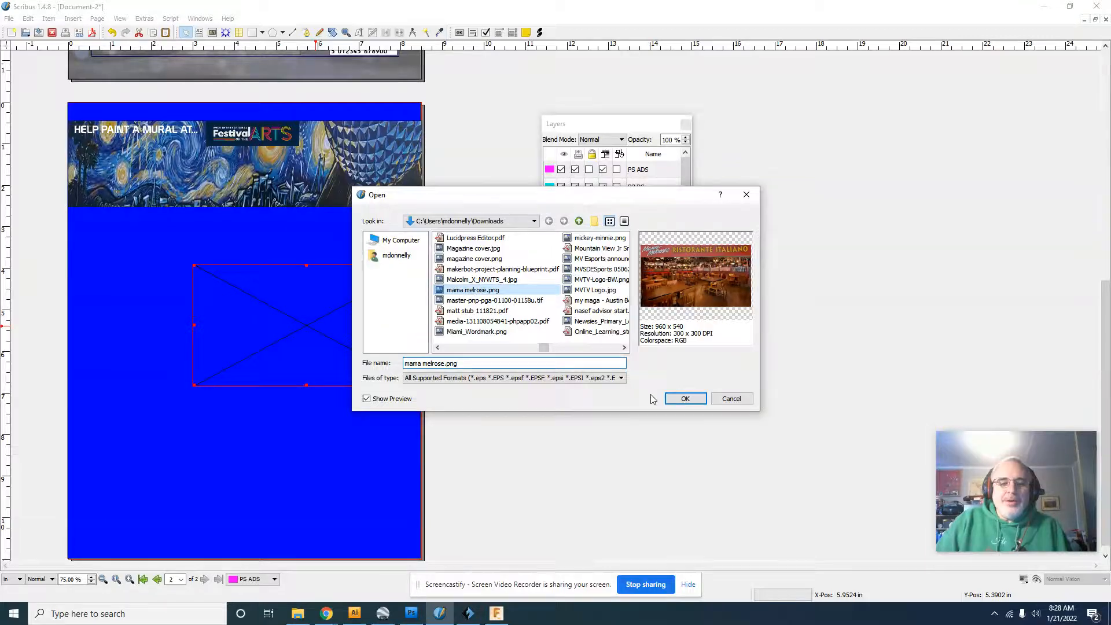
pyautogui.click(685, 399)
pyautogui.rightClick(277, 331)
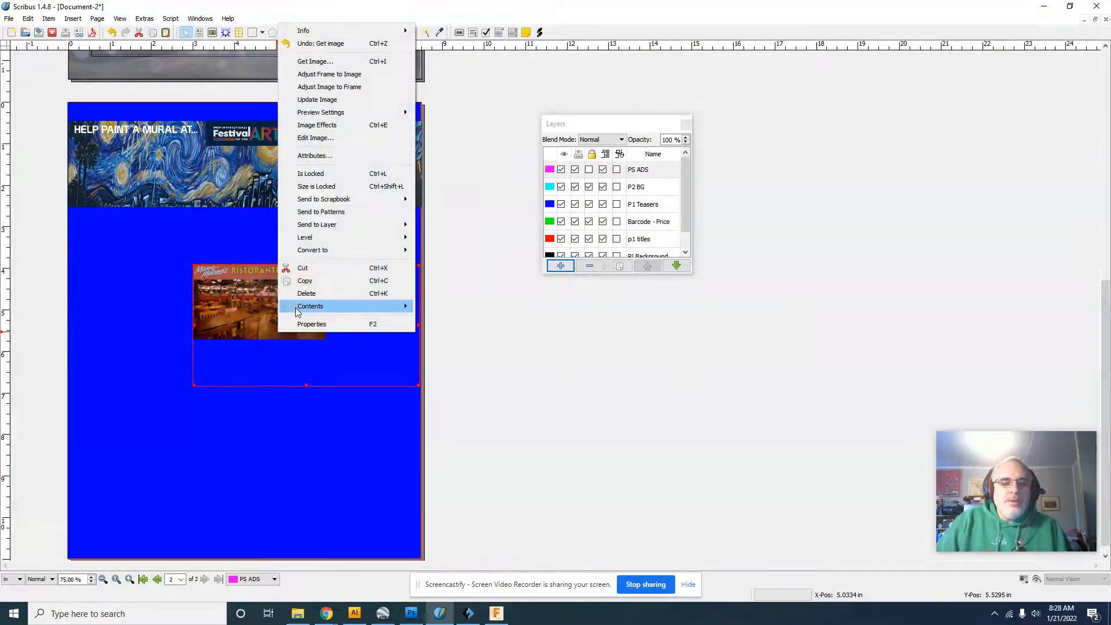
pyautogui.click(342, 90)
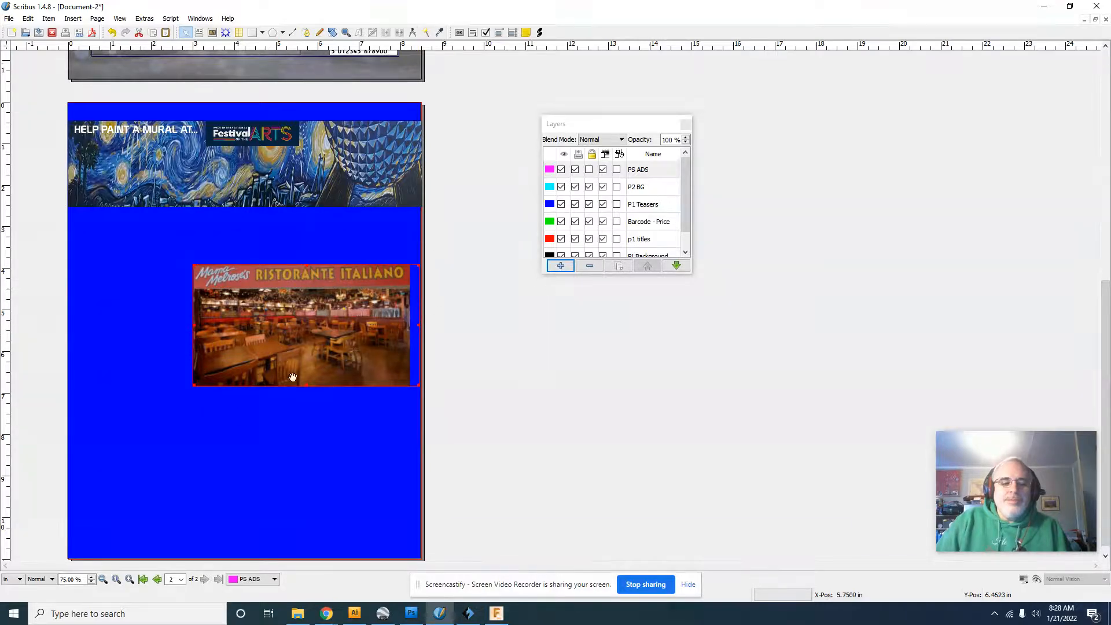
# Place tonys town square.png in a new image frame about 5 by 3.2 in at the page's lower left, scaled to the frame.
pyautogui.click(212, 32)
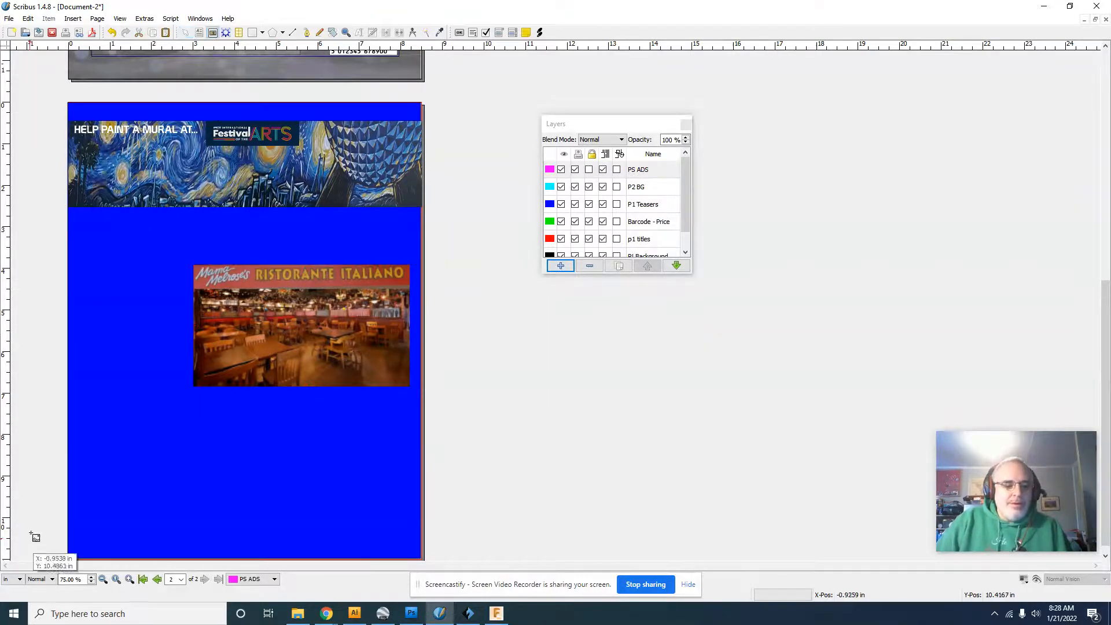
pyautogui.moveTo(84, 412); pyautogui.dragTo(292, 543)
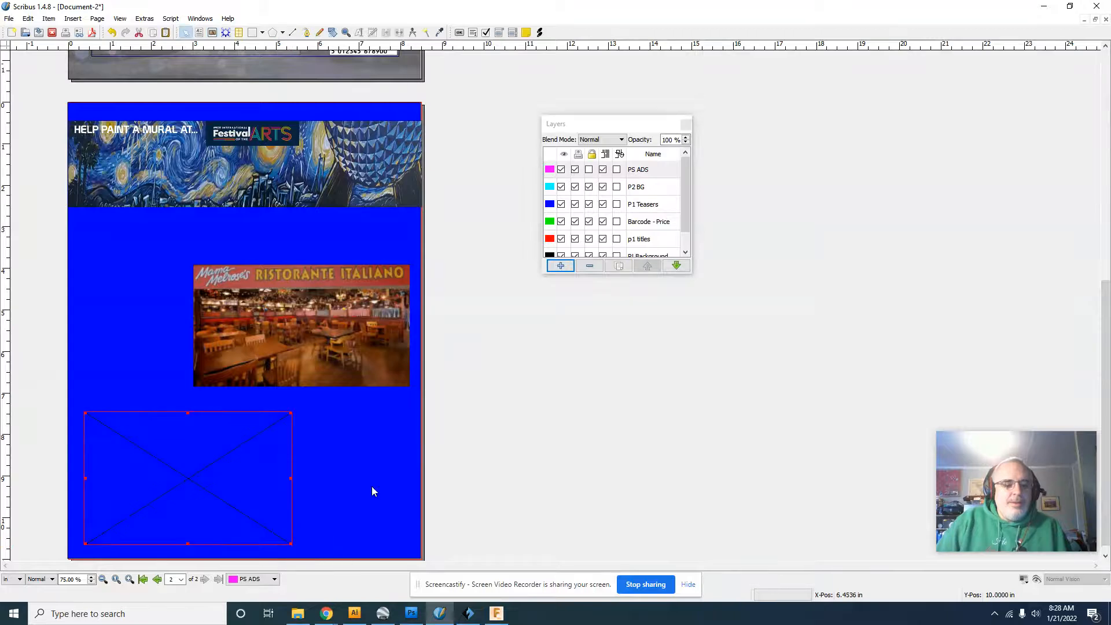
pyautogui.doubleClick(186, 476)
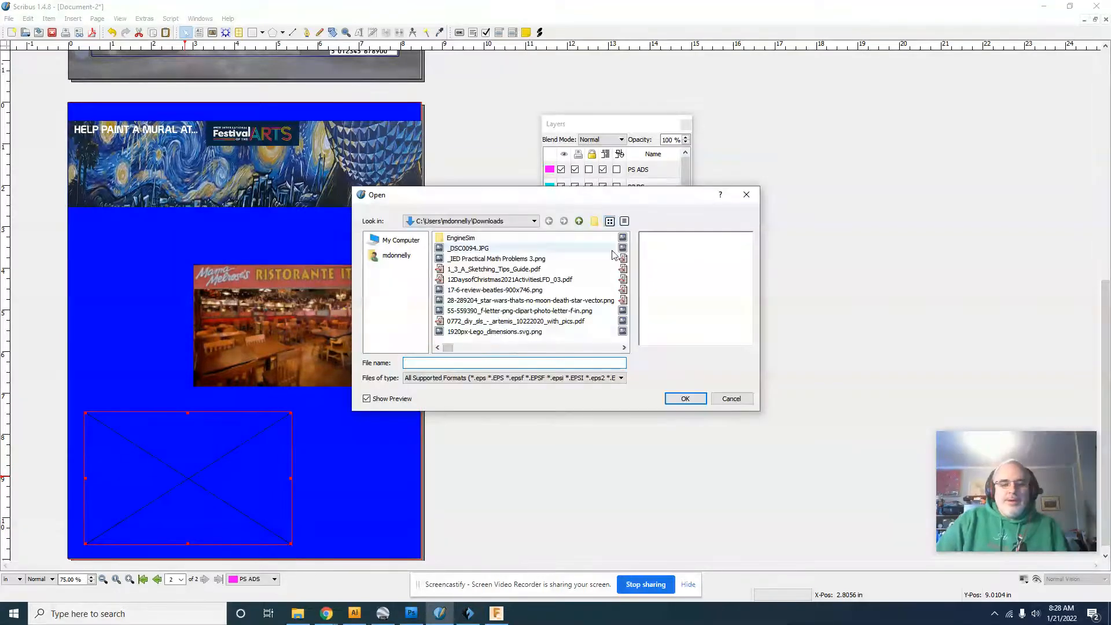
pyautogui.moveTo(447, 347); pyautogui.dragTo(604, 350)
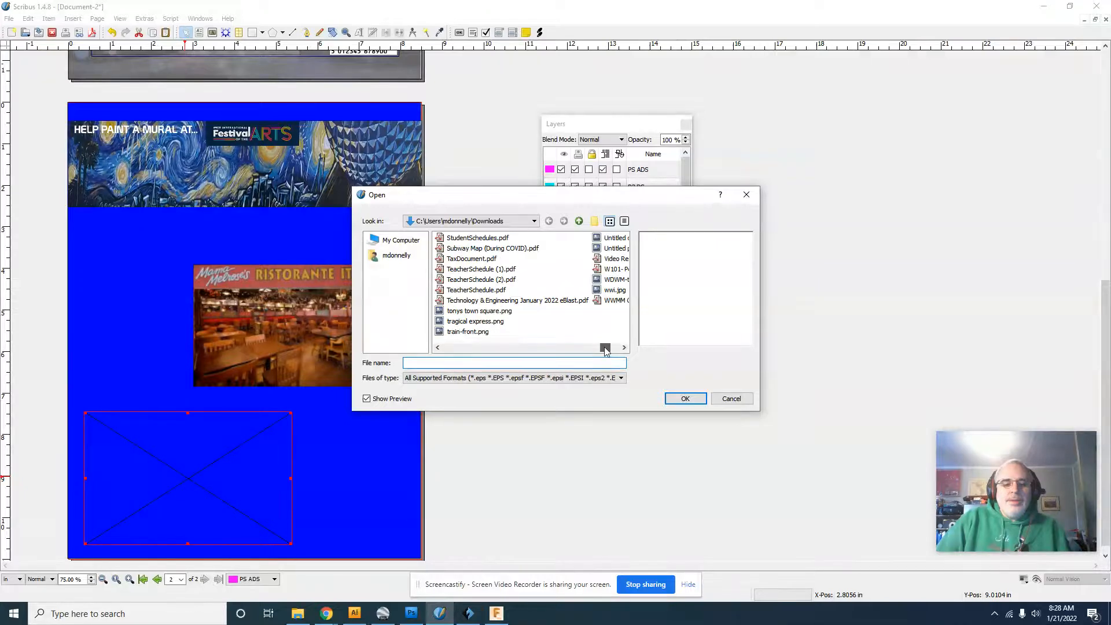
pyautogui.click(473, 313)
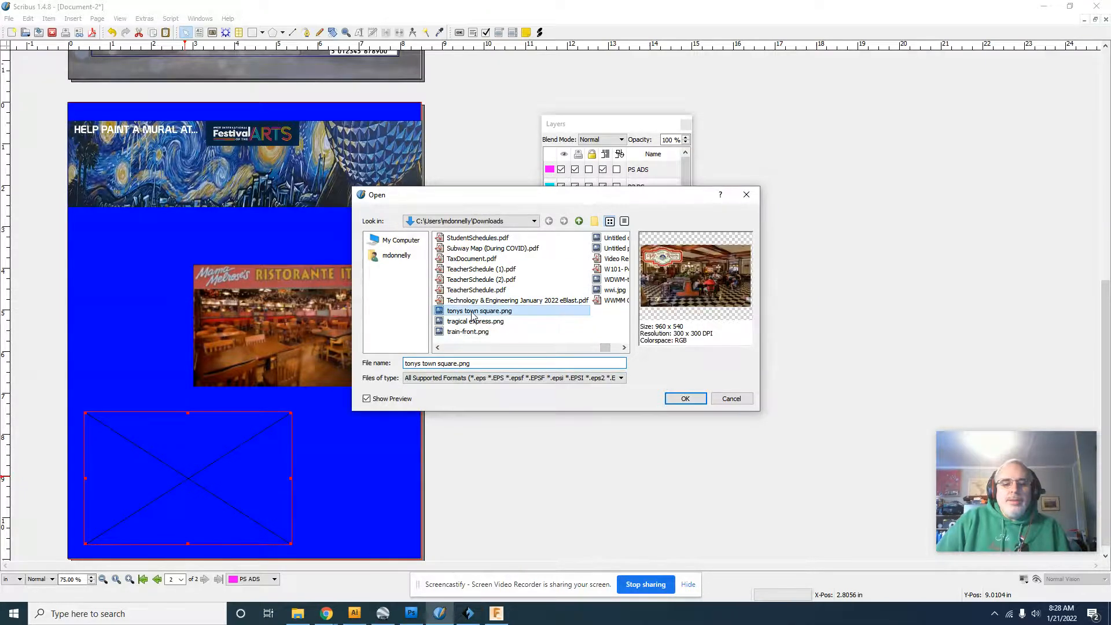
pyautogui.click(686, 399)
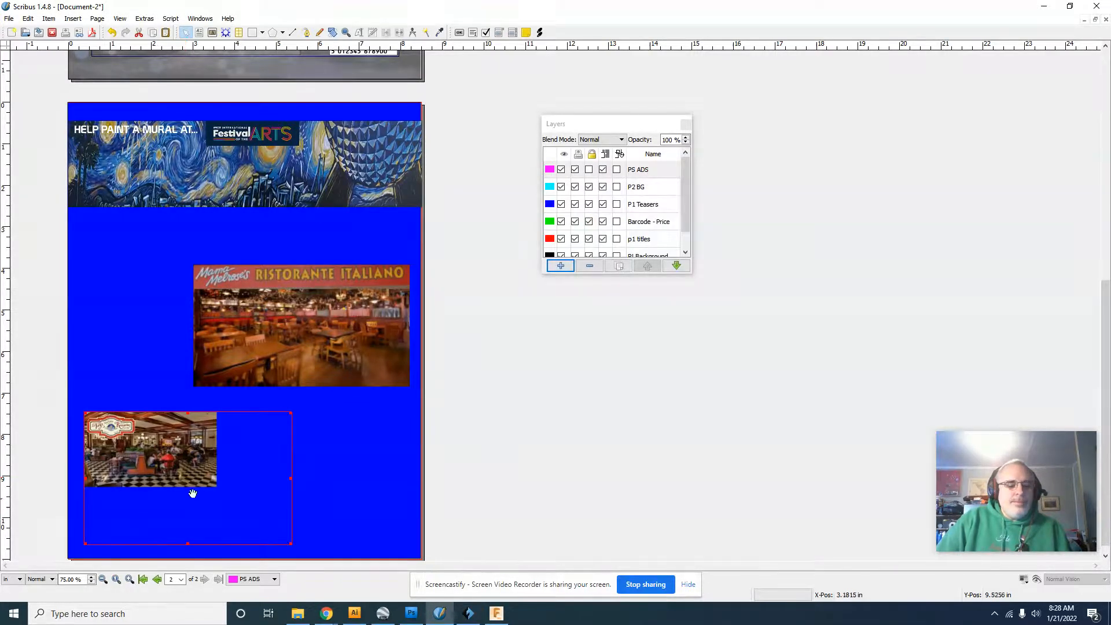
pyautogui.rightClick(218, 32)
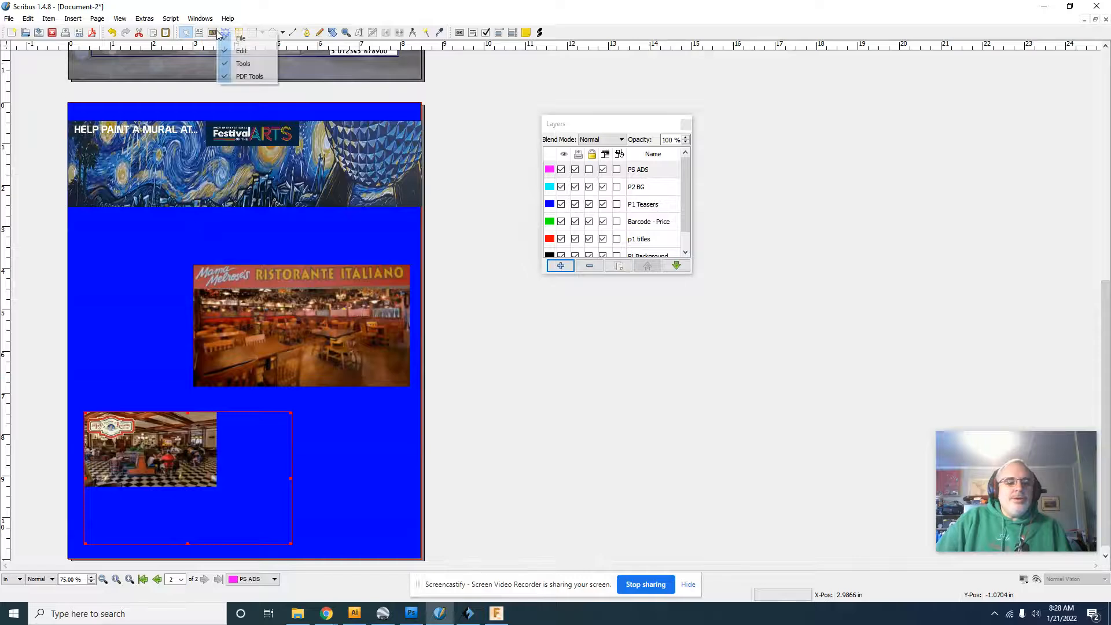
pyautogui.rightClick(130, 431)
pyautogui.click(179, 186)
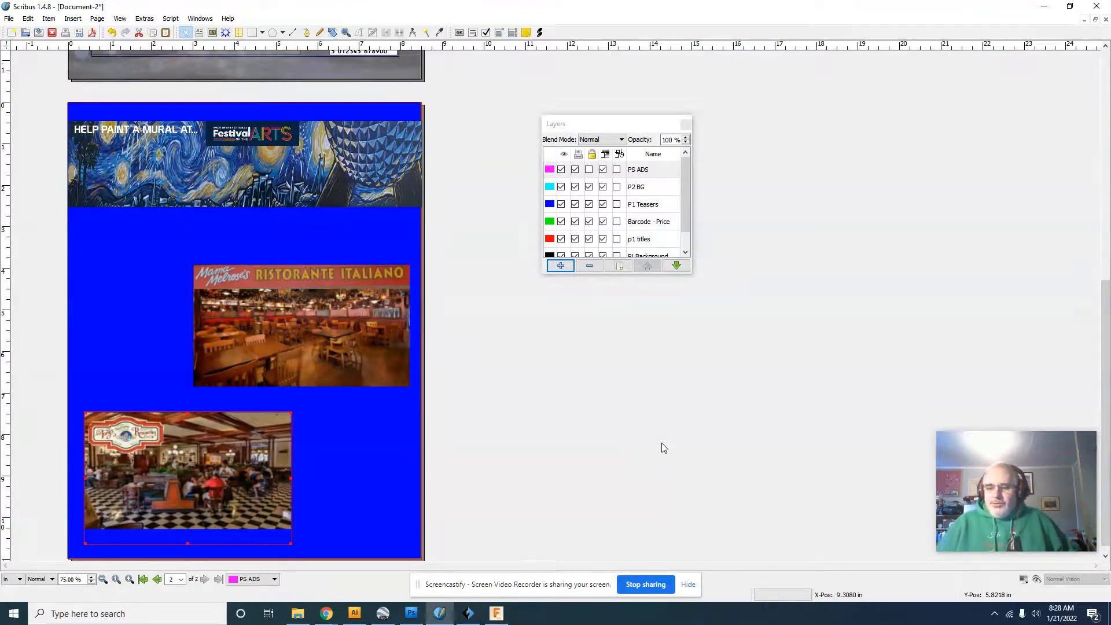
# Start saving the magazine document under a new name with Save As.
pyautogui.click(9, 17)
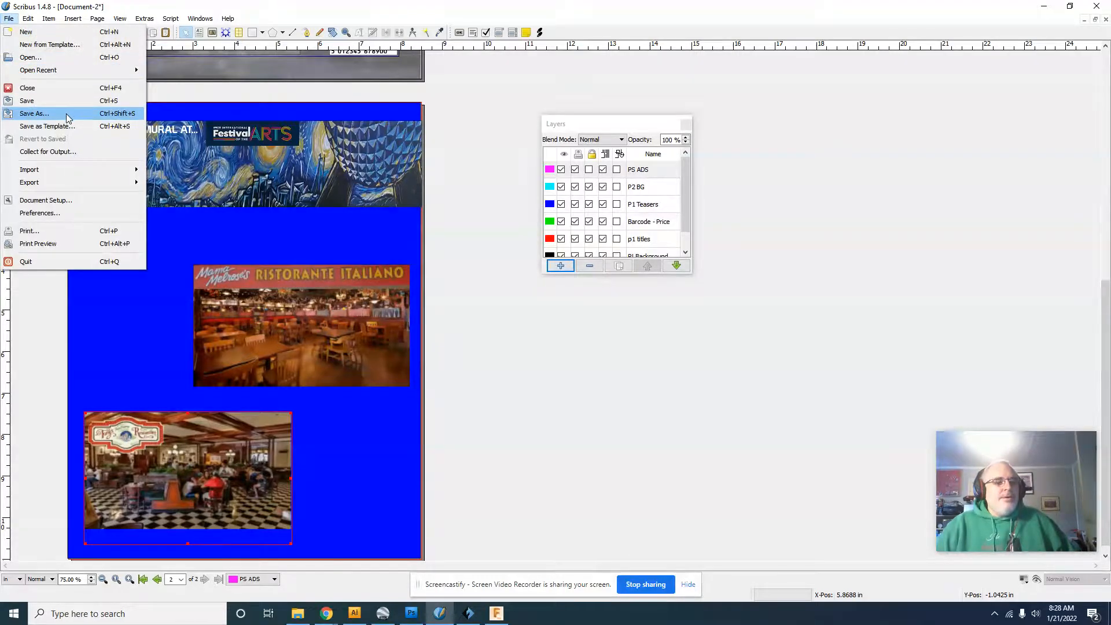
pyautogui.moveTo(82, 184)
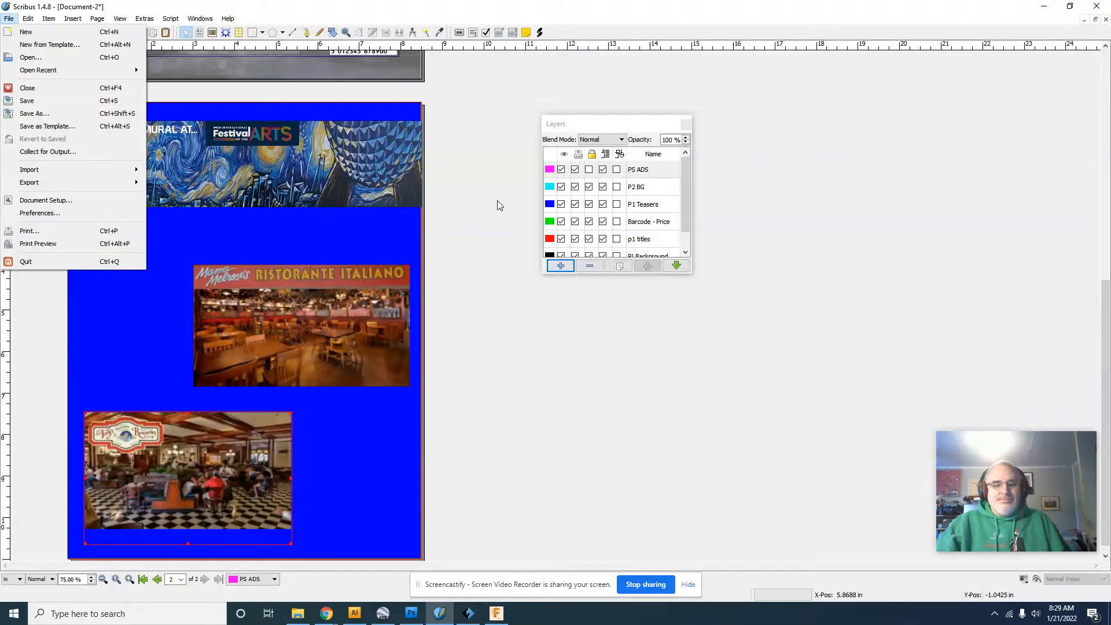
pyautogui.click(7, 18)
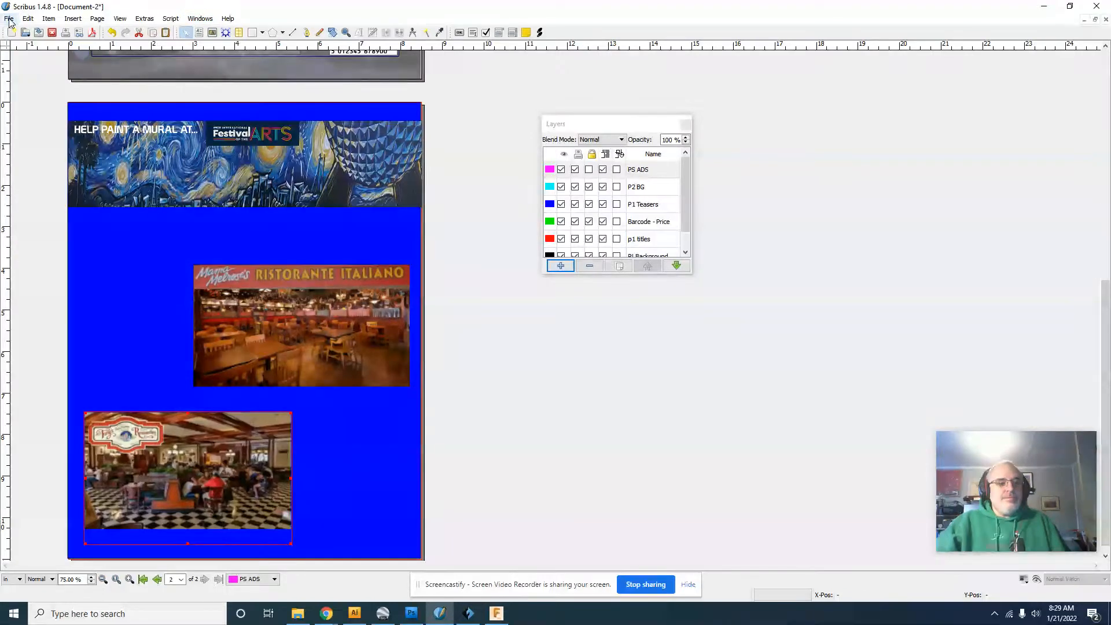
pyautogui.click(7, 18)
pyautogui.press('Escape')
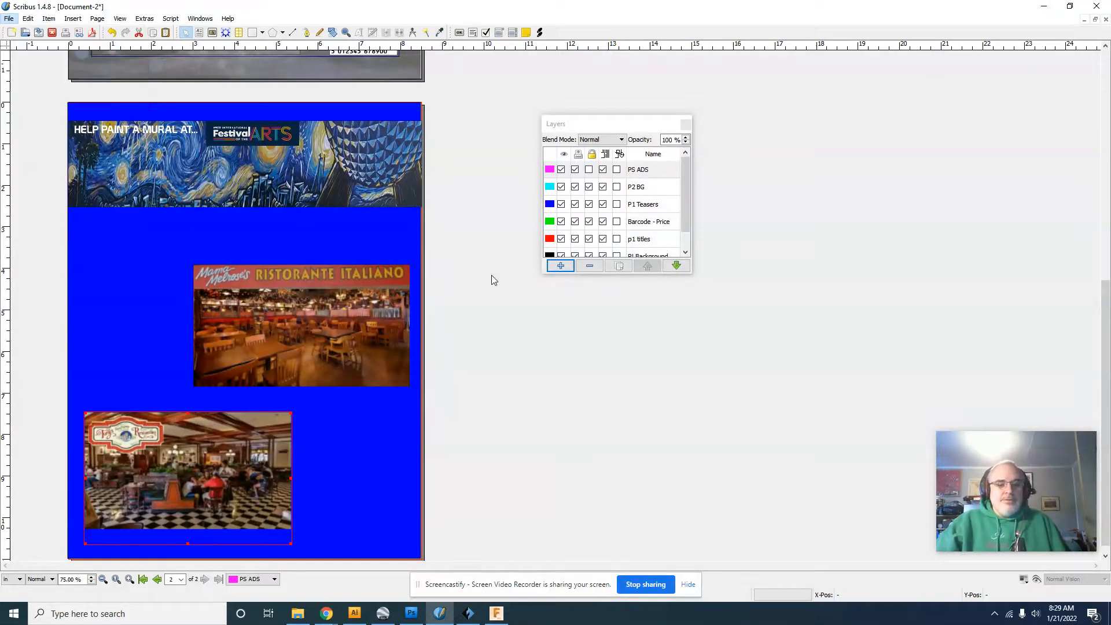
pyautogui.hotkey('ctrl', 'shift', 's')
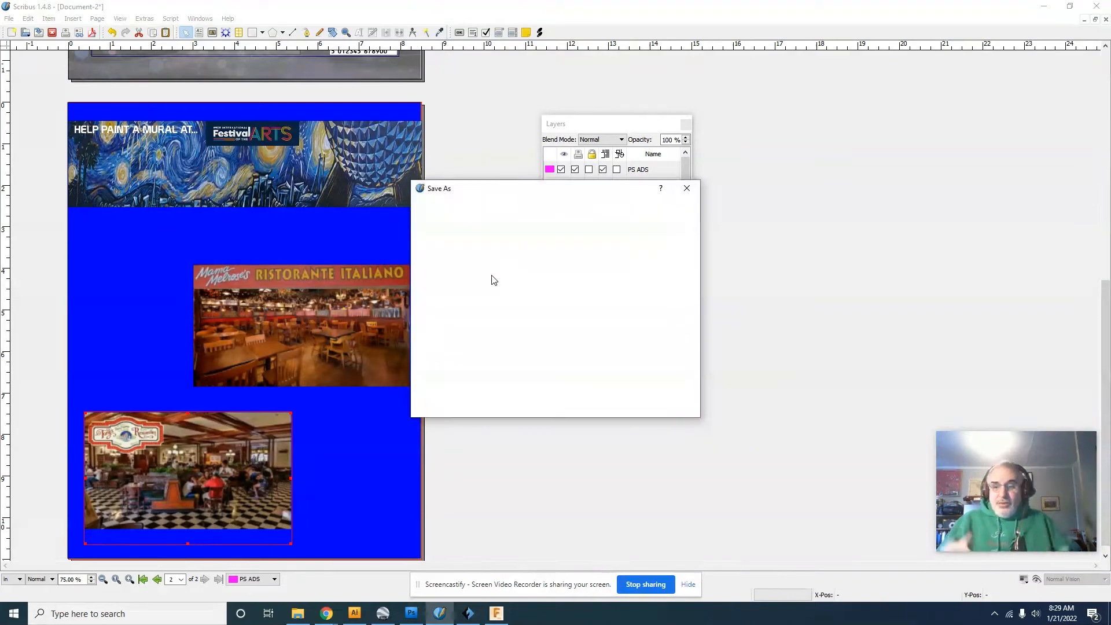